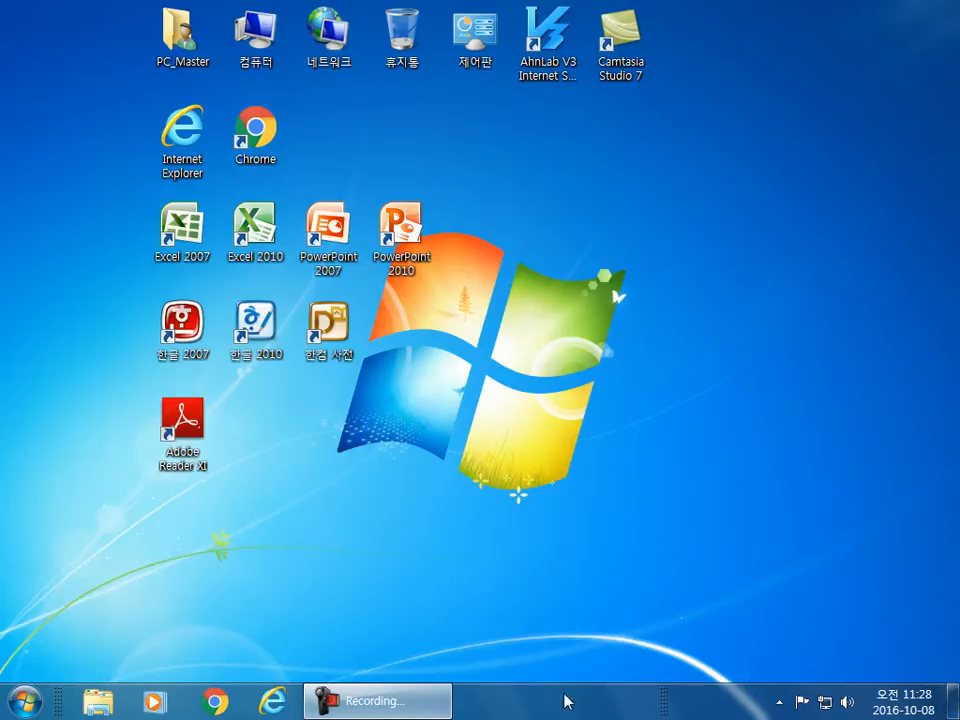
Open the Downloads (다운로드) folder and select both the 315-5211-b folder and 315-5211-b.zip.
{"action": "left_click", "coordinate": [101, 708]}
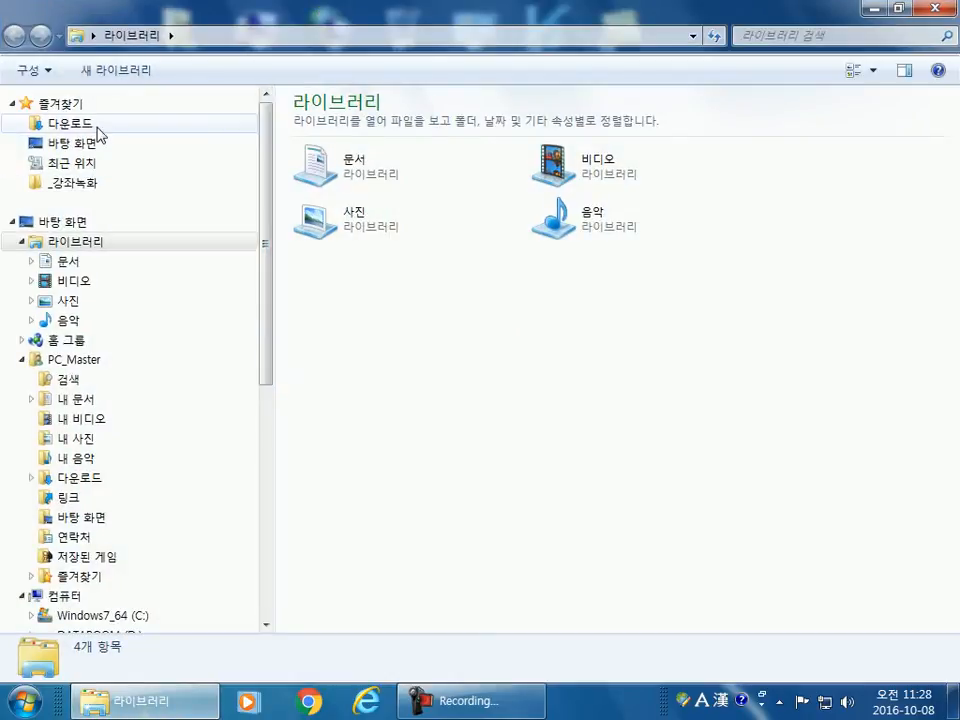
{"action": "left_click", "coordinate": [98, 133]}
{"action": "left_click_drag", "start_coordinate": [497, 214], "coordinate": [287, 80]}
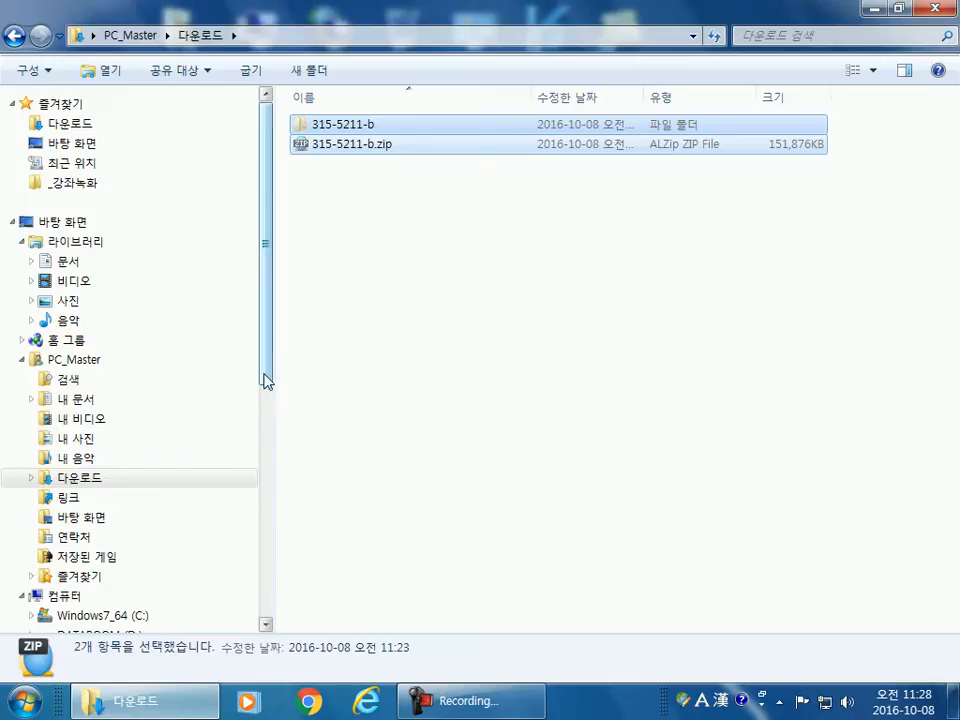
Look into the 수업 folder on the DATAROOM (D:) drive and minimize the file window.
{"action": "scroll", "coordinate": [165, 443], "scroll_direction": "down", "scroll_amount": 3}
{"action": "left_click", "coordinate": [165, 449]}
{"action": "left_click", "coordinate": [332, 147]}
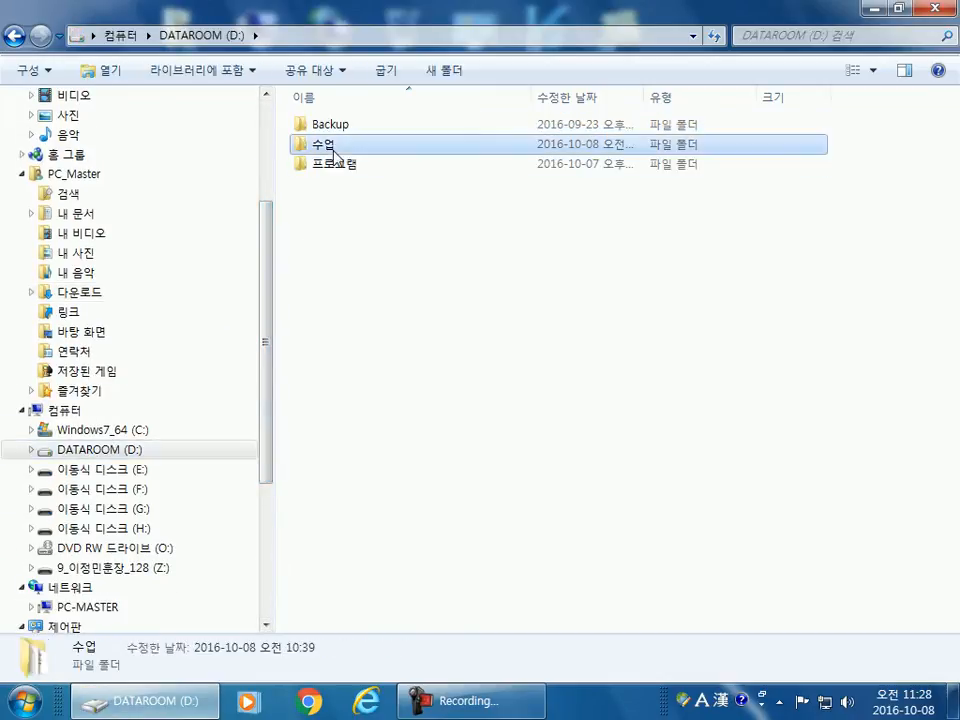
{"action": "double_click", "coordinate": [332, 147]}
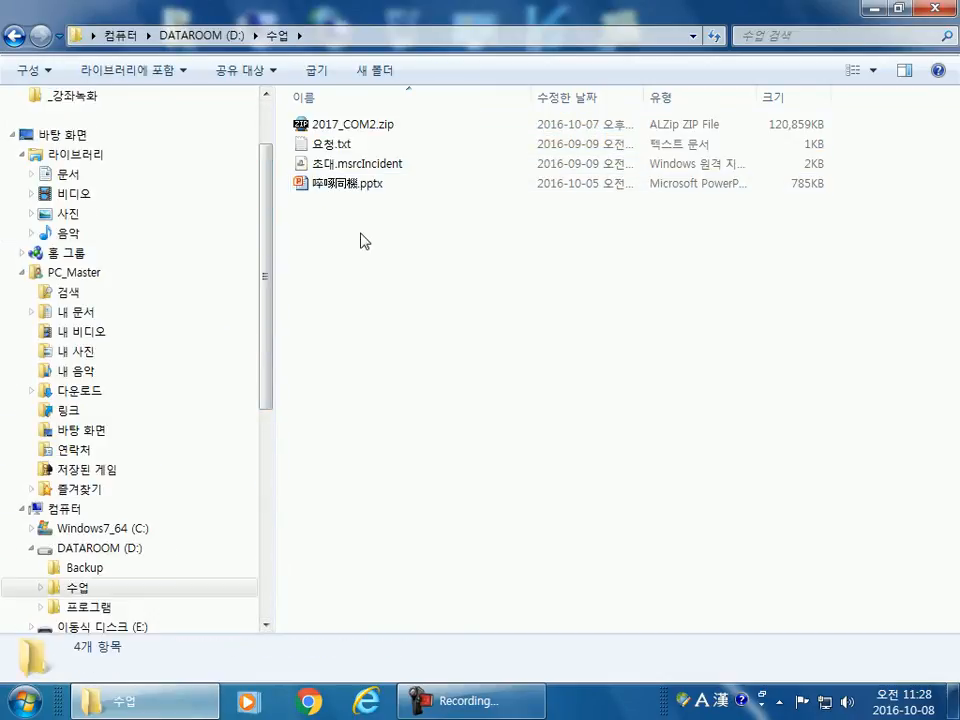
{"action": "left_click", "coordinate": [871, 8]}
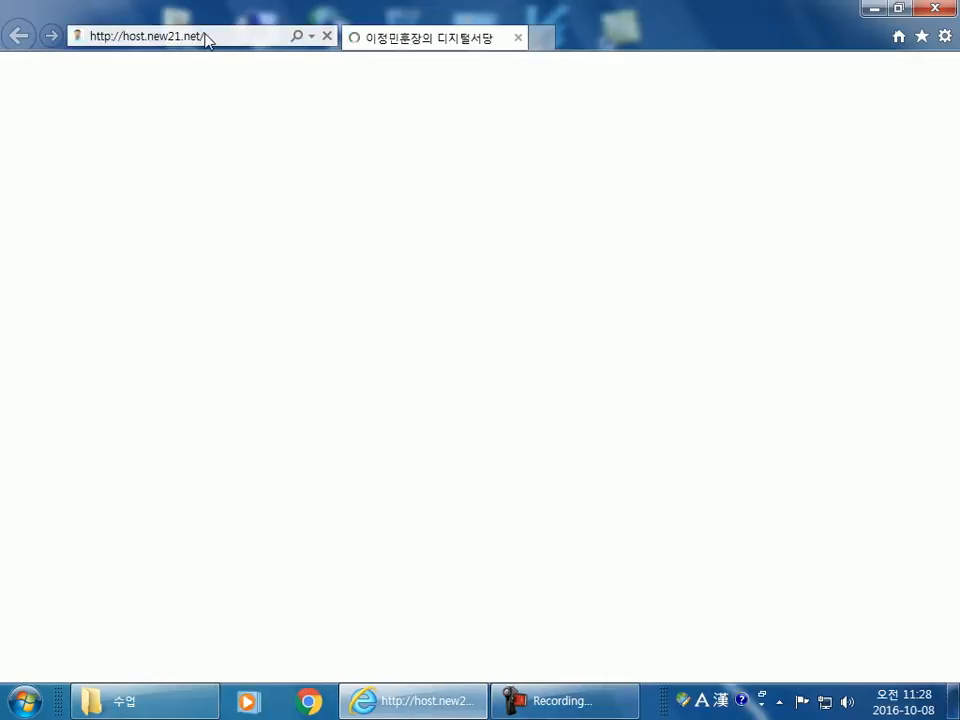
{"action": "left_click", "coordinate": [214, 37]}
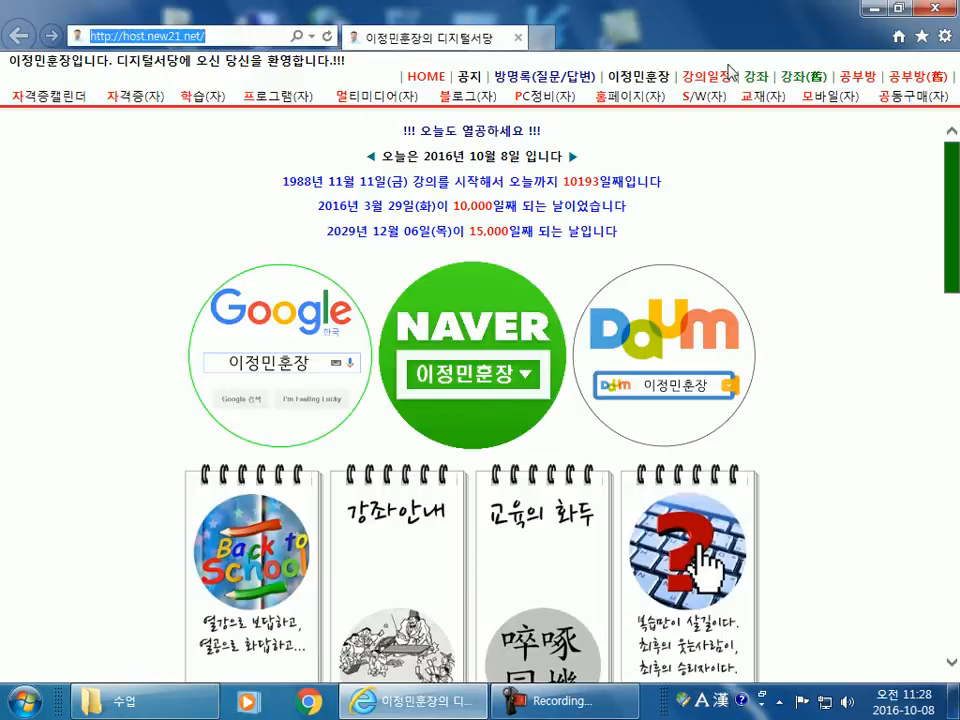
{"action": "left_click", "coordinate": [921, 36]}
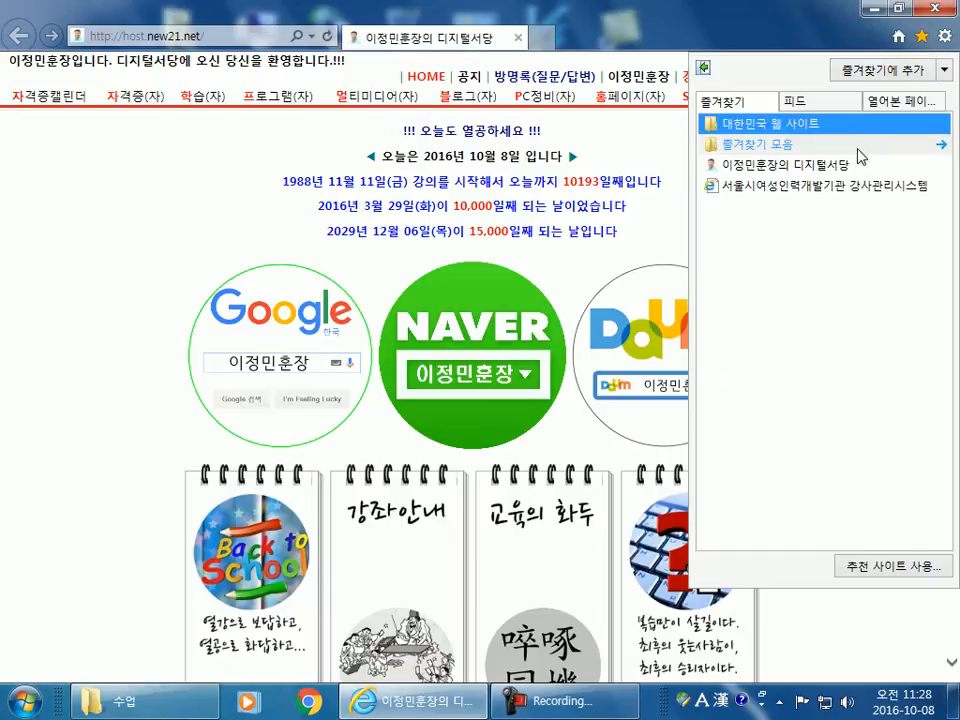
{"action": "left_click", "coordinate": [881, 70]}
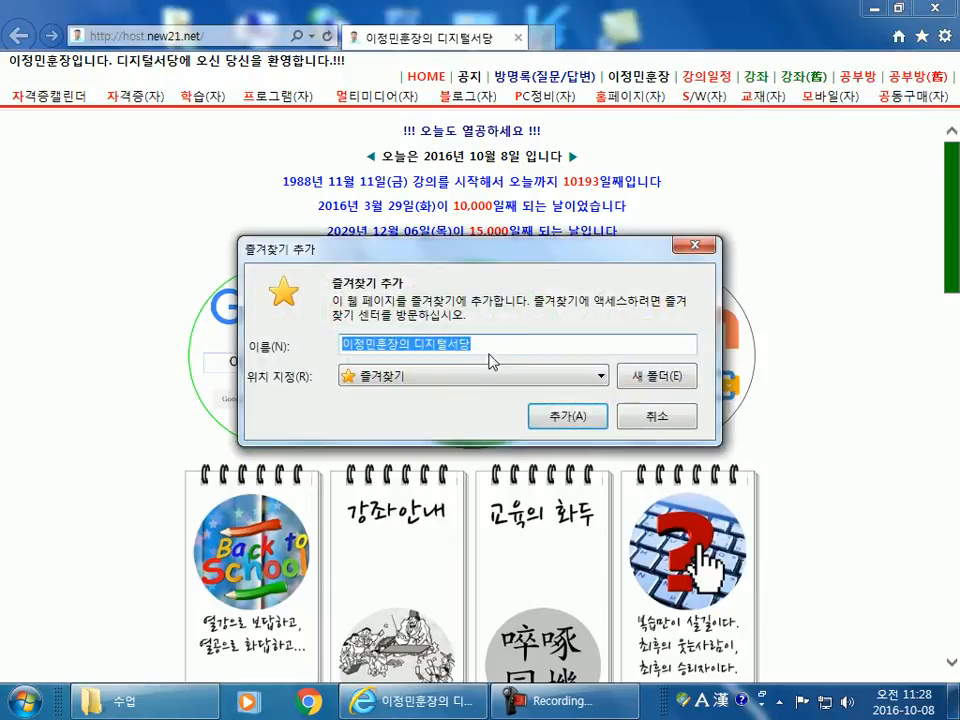
{"action": "left_click", "coordinate": [600, 417]}
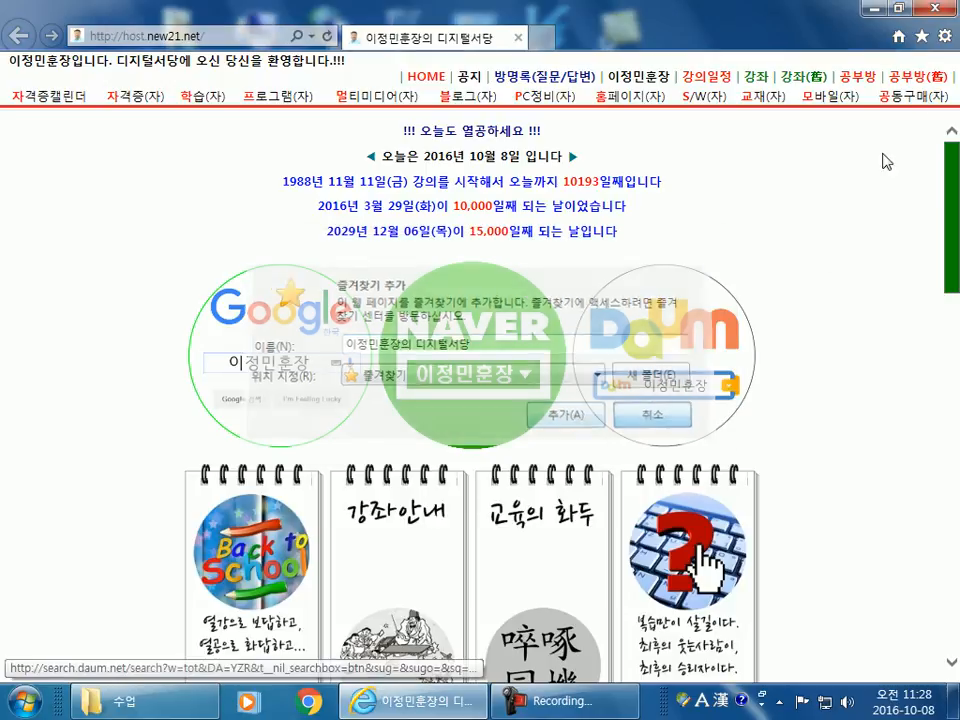
Check the favorites list for the entry of the host.new21.net site, and close the list.
{"action": "left_click", "coordinate": [921, 36]}
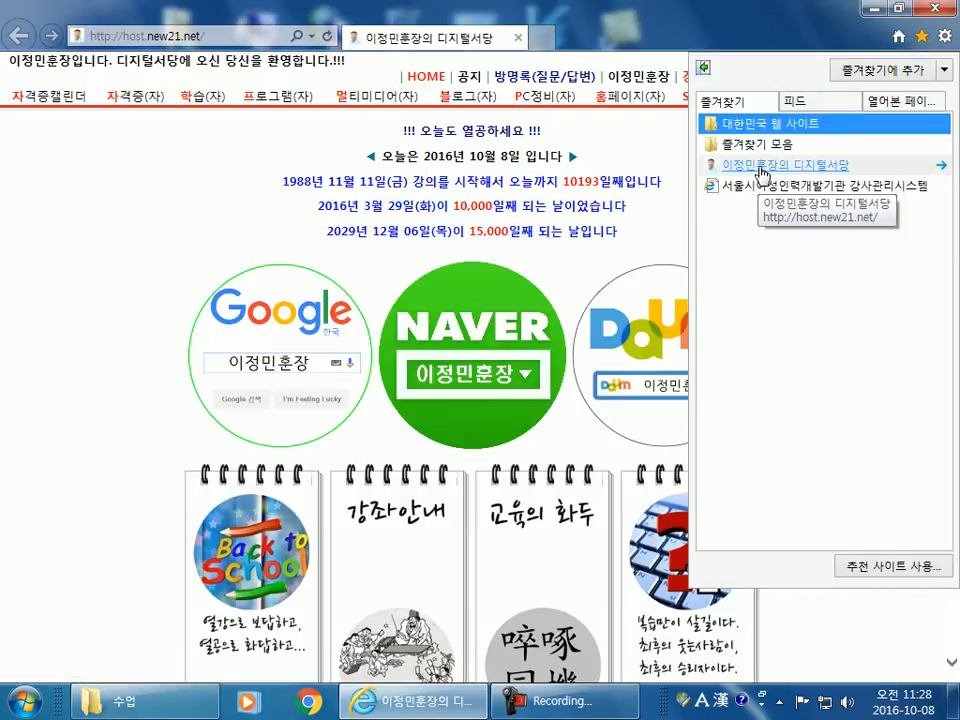
{"action": "left_click", "coordinate": [101, 232]}
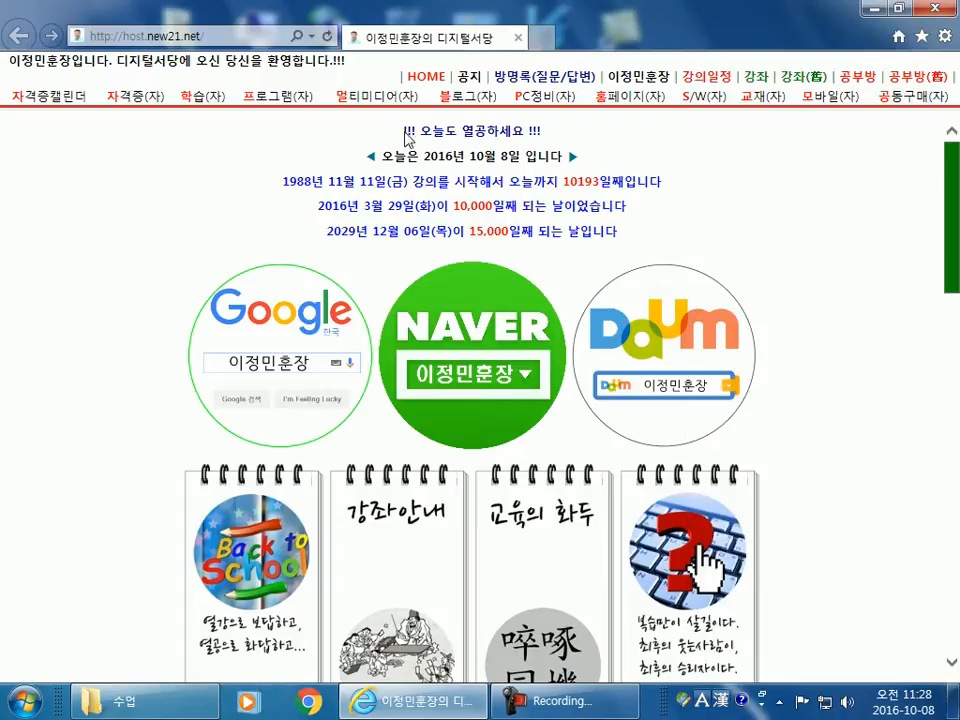
Look through the homepage's SNS tiles, categorized link directory and contact section at the end of the page.
{"action": "scroll", "coordinate": [810, 317], "scroll_direction": "down", "scroll_amount": 5}
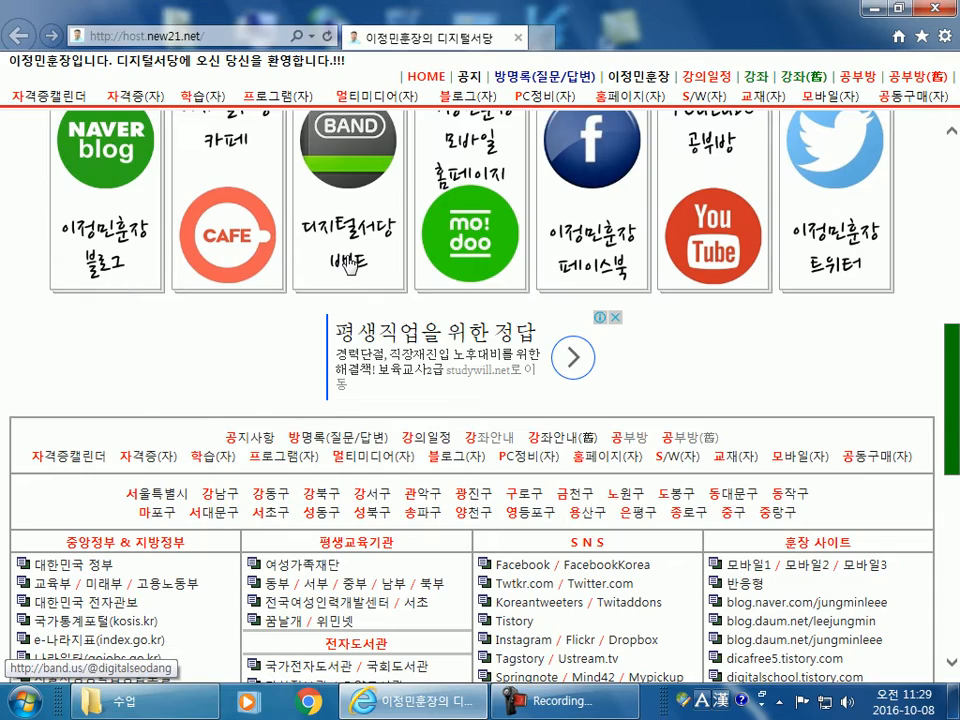
{"action": "scroll", "coordinate": [352, 265], "scroll_direction": "up", "scroll_amount": 1}
{"action": "scroll", "coordinate": [418, 183], "scroll_direction": "down", "scroll_amount": 4}
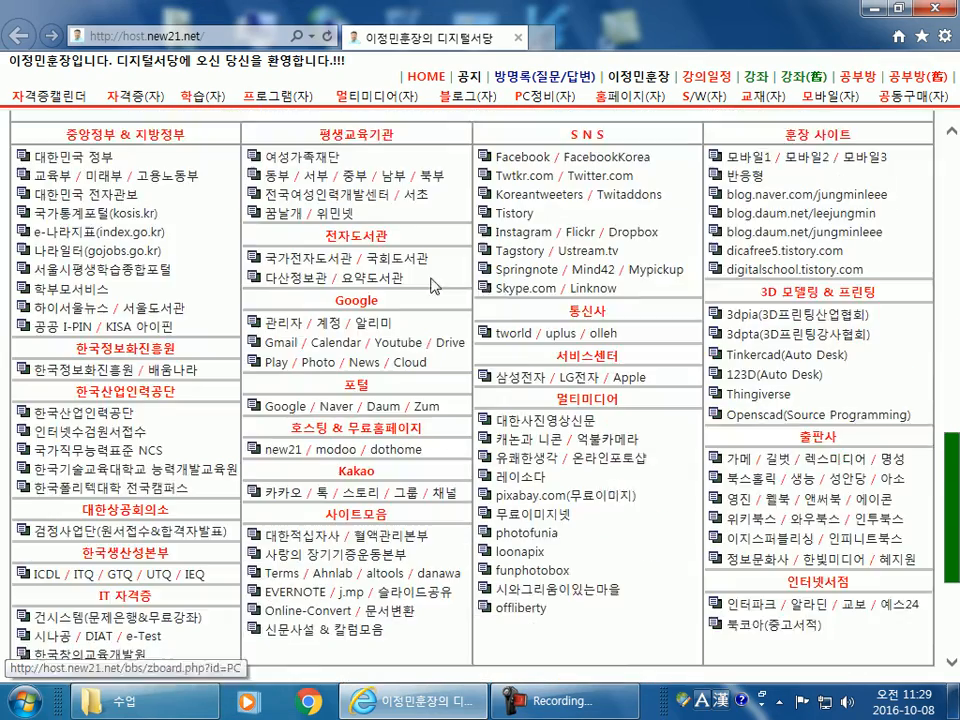
{"action": "scroll", "coordinate": [418, 183], "scroll_direction": "up", "scroll_amount": 1}
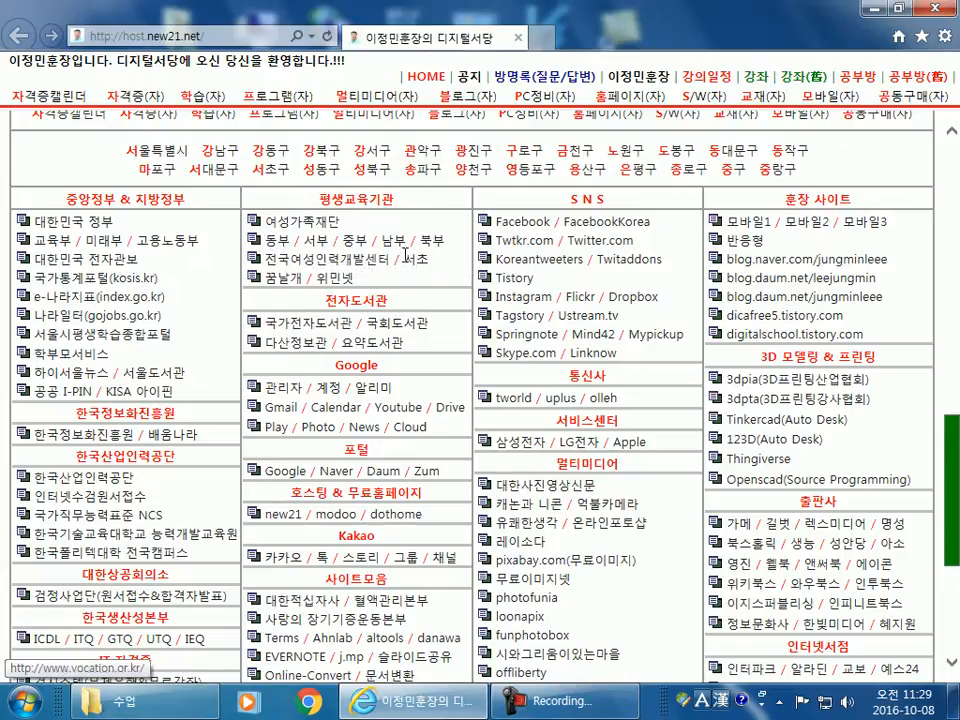
{"action": "scroll", "coordinate": [290, 185], "scroll_direction": "down", "scroll_amount": 3}
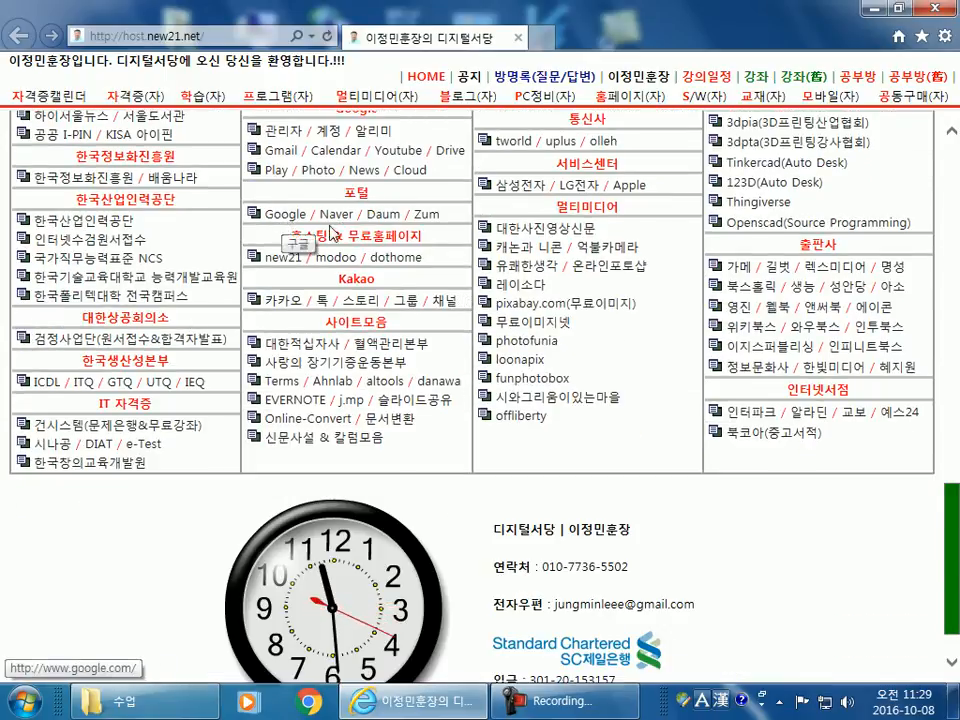
{"action": "scroll", "coordinate": [490, 275], "scroll_direction": "up", "scroll_amount": 1}
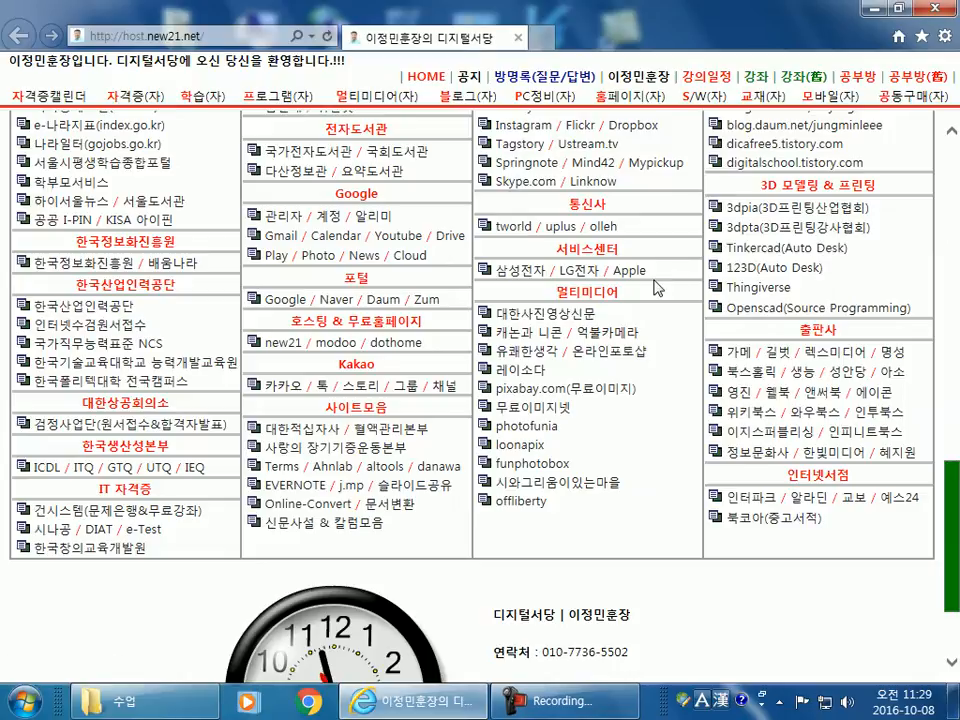
{"action": "scroll", "coordinate": [655, 289], "scroll_direction": "down", "scroll_amount": 3}
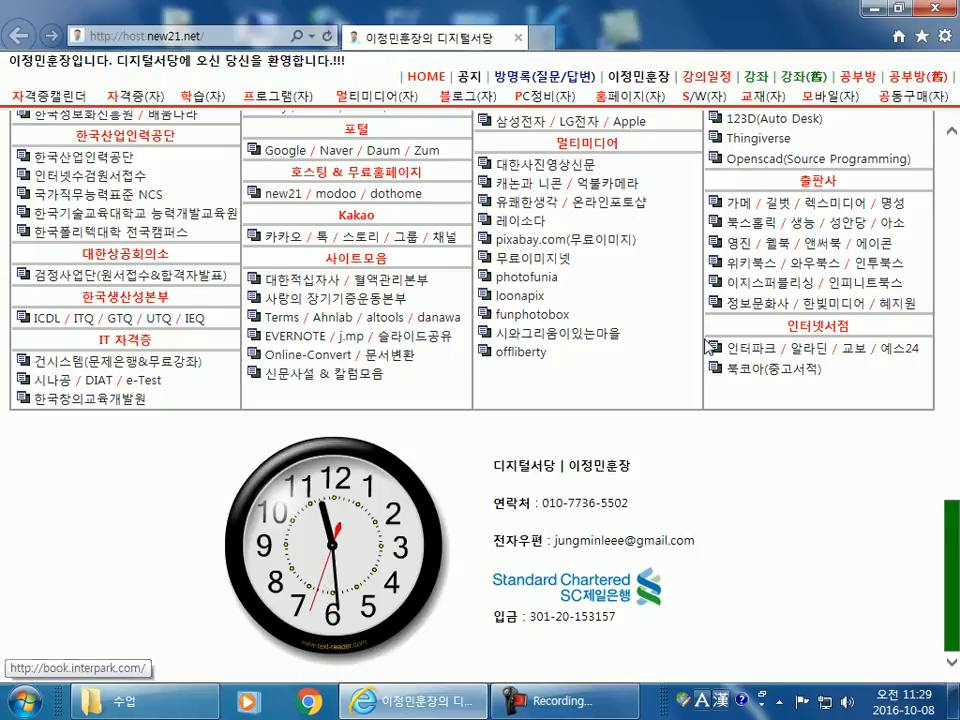
{"action": "scroll", "coordinate": [690, 320], "scroll_direction": "up", "scroll_amount": 3}
{"action": "scroll", "coordinate": [695, 342], "scroll_direction": "up", "scroll_amount": 7}
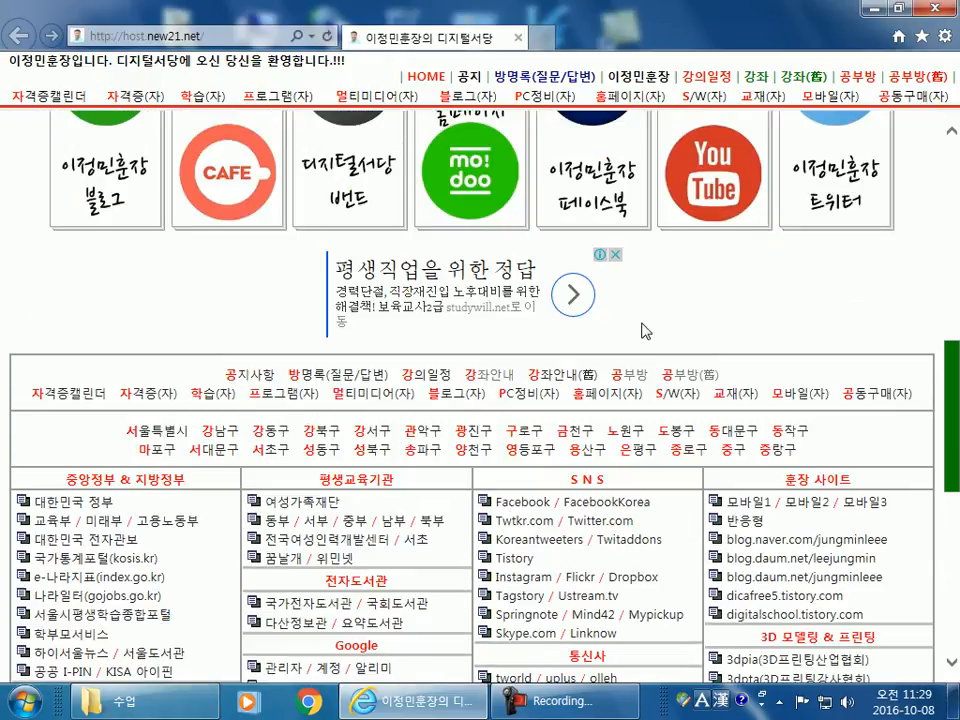
Browse the old study room board 공부방(舊) and open its notice 무료강좌로 업그레이드하기.
{"action": "left_click", "coordinate": [918, 86]}
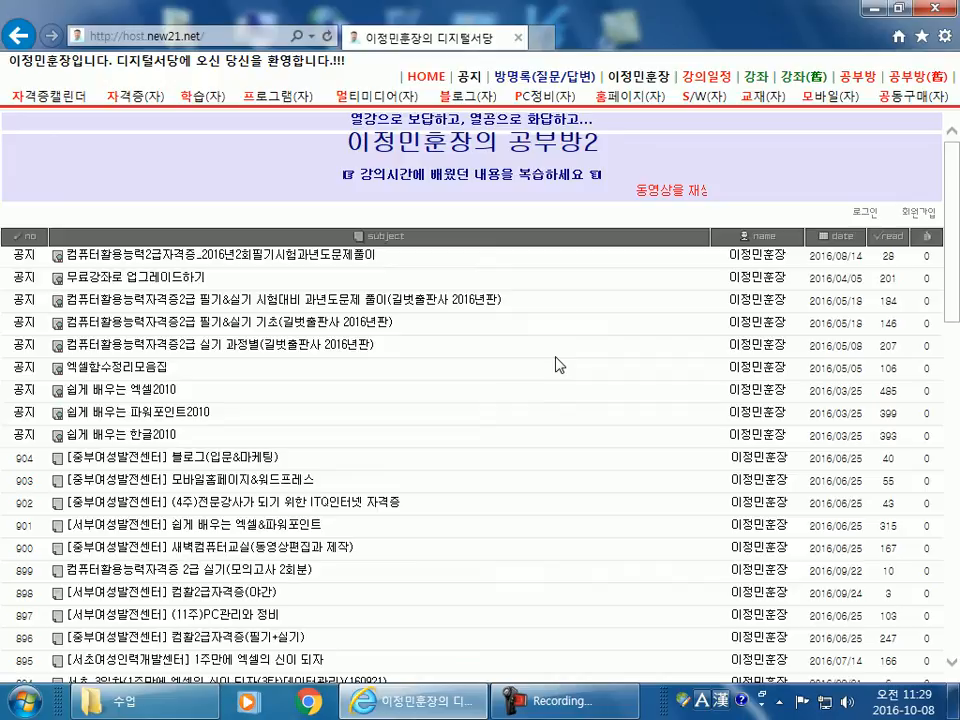
{"action": "scroll", "coordinate": [365, 253], "scroll_direction": "down", "scroll_amount": 3}
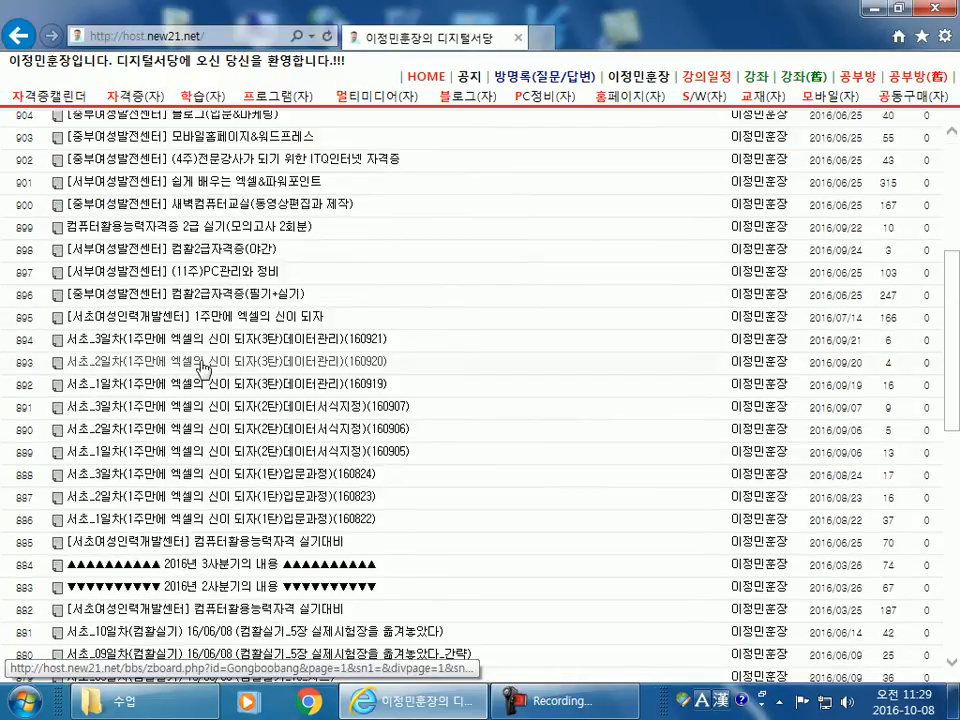
{"action": "scroll", "coordinate": [204, 370], "scroll_direction": "up", "scroll_amount": 3}
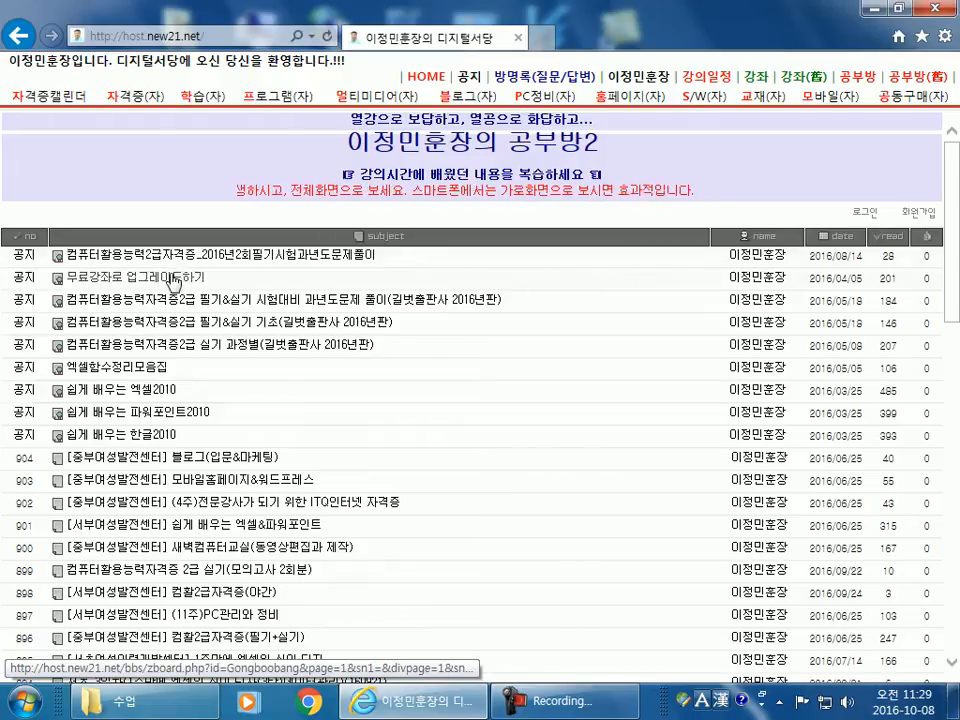
{"action": "left_click", "coordinate": [173, 279]}
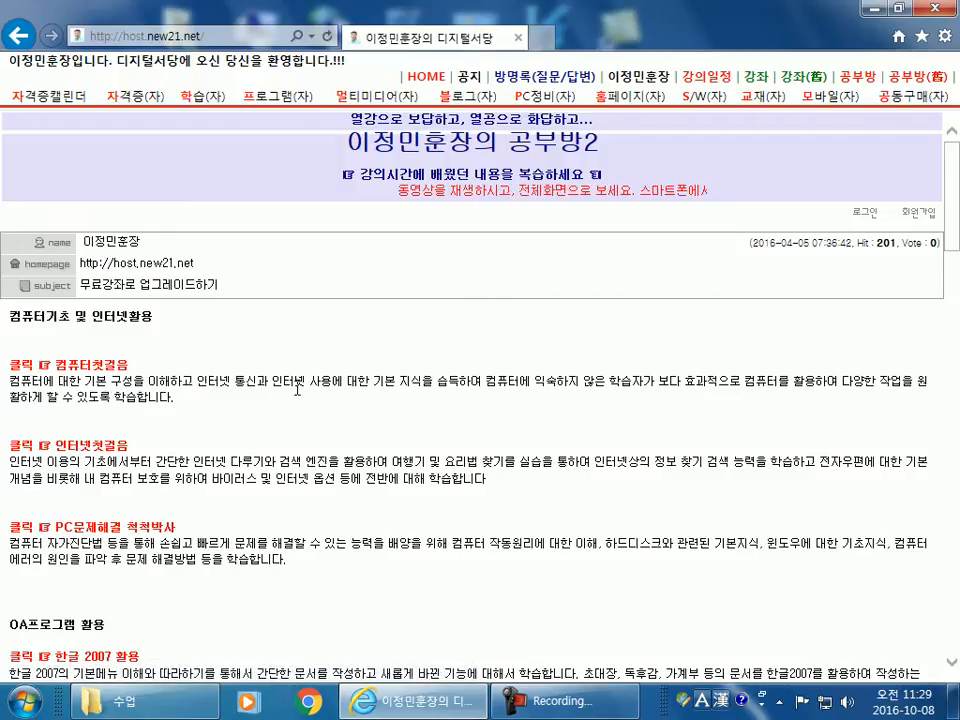
Go to the current study room board 공부방 and open the notice 2016-4사분기 [서부여성발전센터] 쉽게 배우는 엑셀&한글.
{"action": "left_click", "coordinate": [866, 83]}
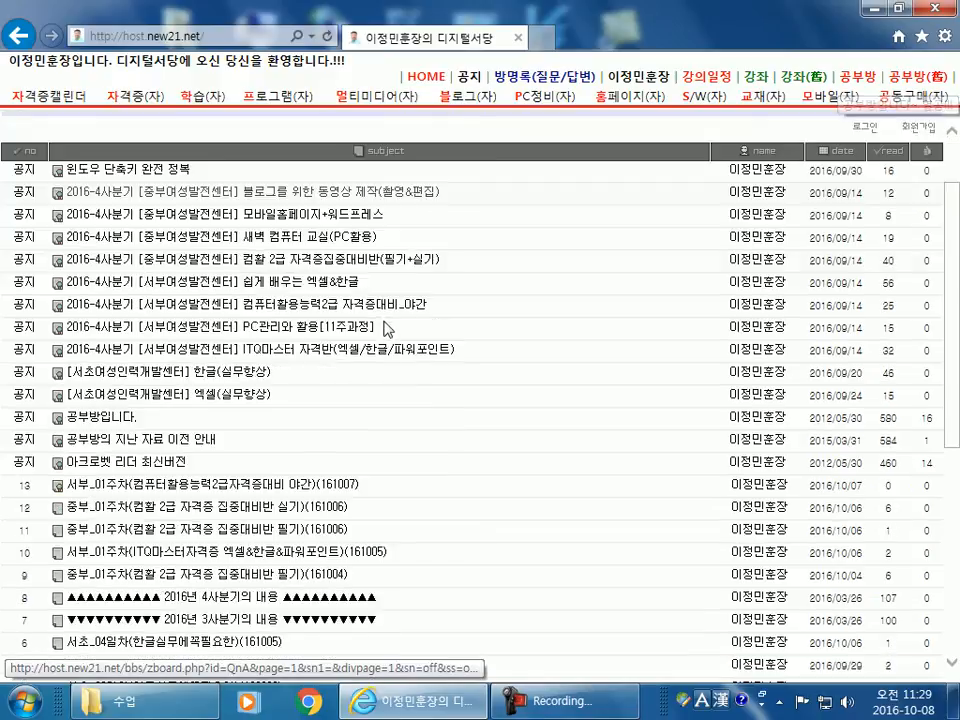
{"action": "scroll", "coordinate": [387, 326], "scroll_direction": "down", "scroll_amount": 3}
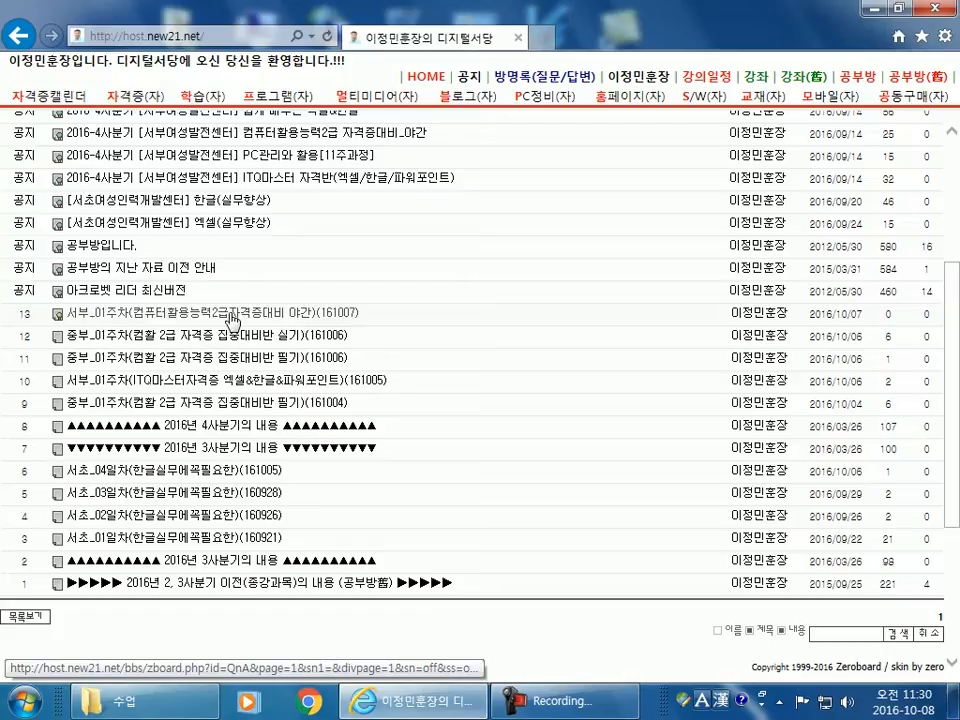
{"action": "scroll", "coordinate": [195, 400], "scroll_direction": "up", "scroll_amount": 1}
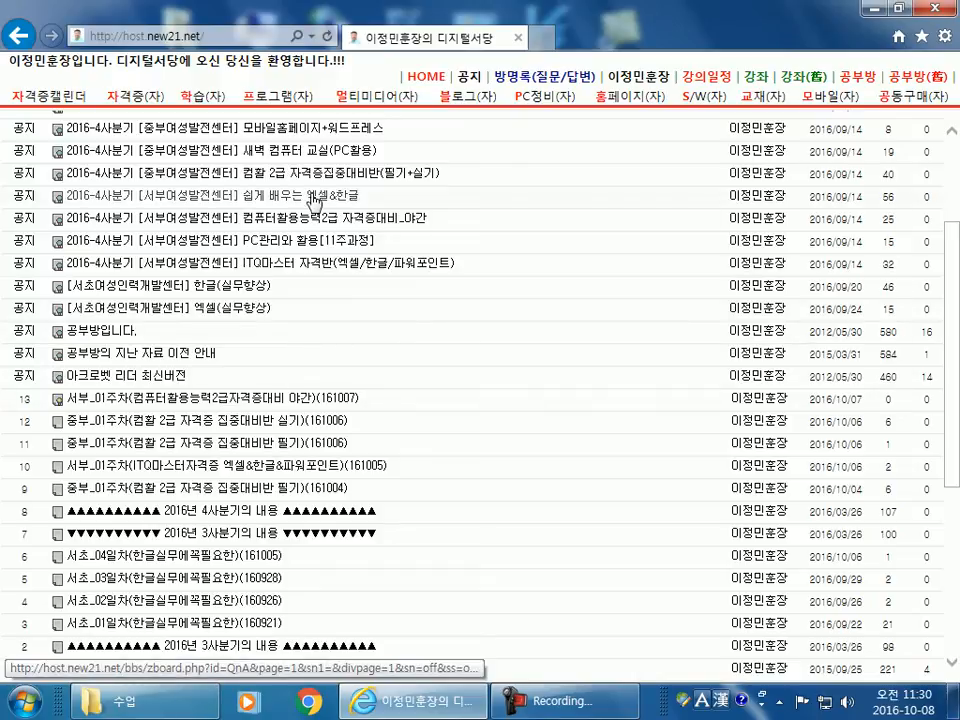
{"action": "left_click", "coordinate": [317, 201]}
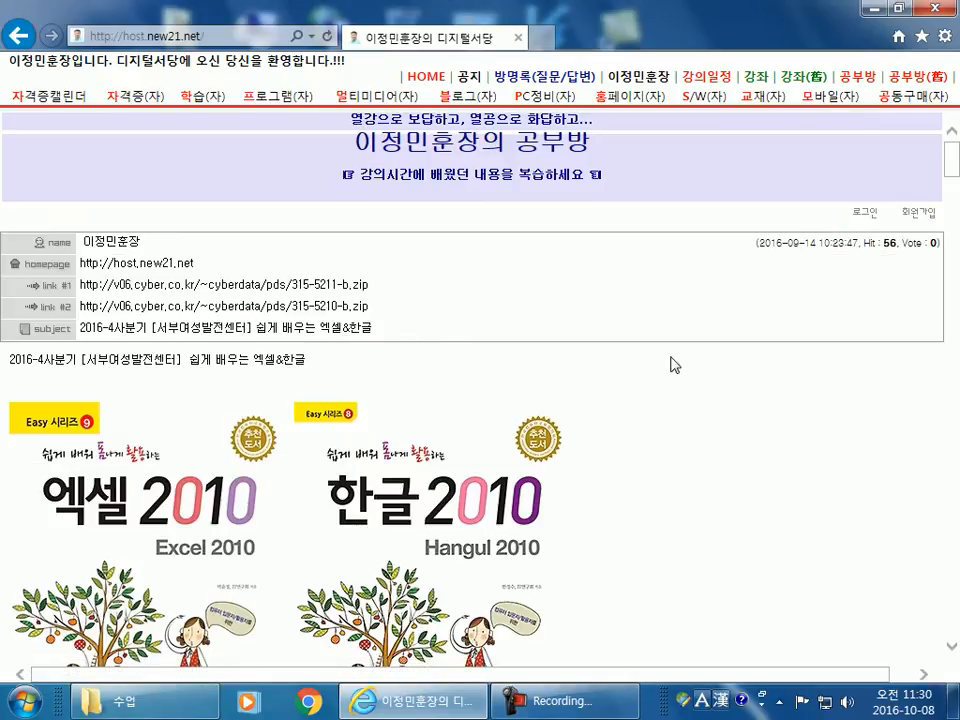
Examine the course notice's details, practice file links, Excel and Hangul 2010 lecture videos and weekly curriculum.
{"action": "scroll", "coordinate": [647, 365], "scroll_direction": "down", "scroll_amount": 3}
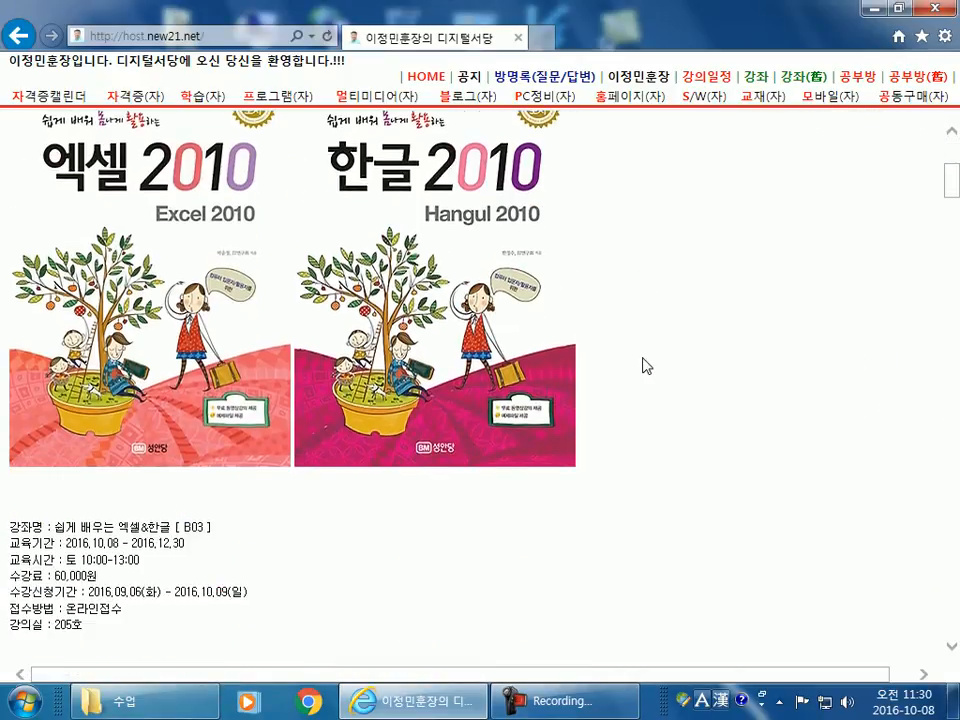
{"action": "scroll", "coordinate": [643, 365], "scroll_direction": "down", "scroll_amount": 2}
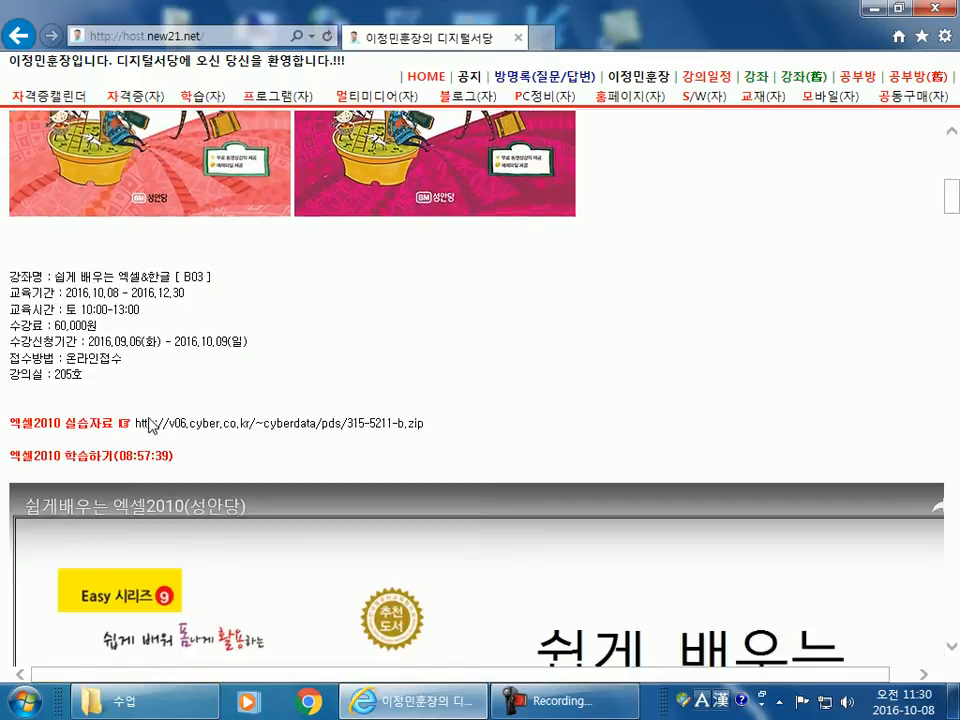
{"action": "scroll", "coordinate": [140, 440], "scroll_direction": "down", "scroll_amount": 2}
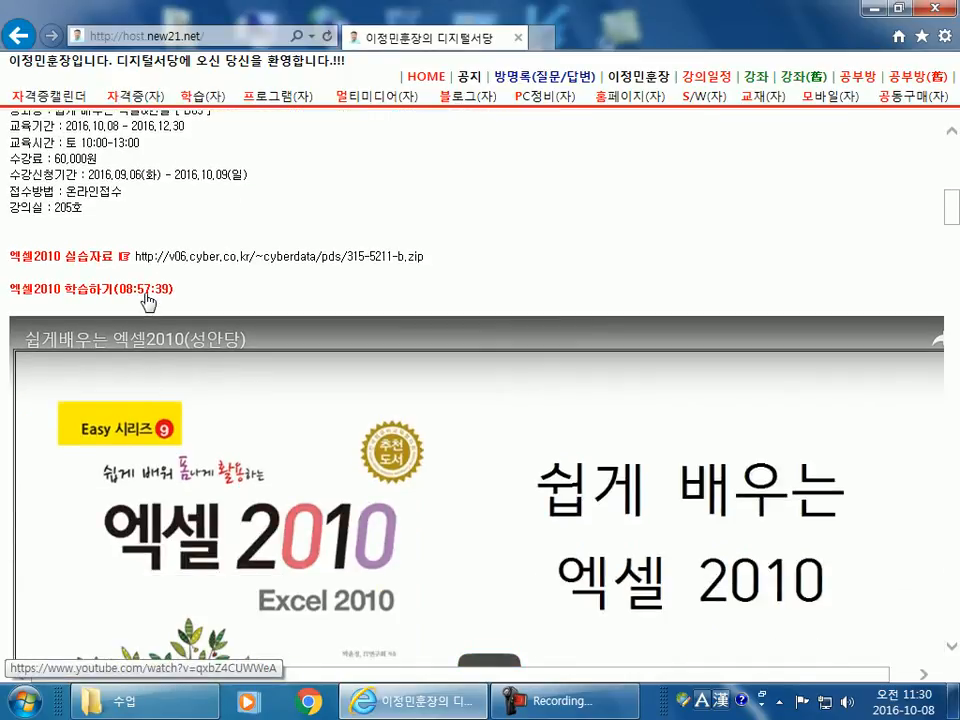
{"action": "scroll", "coordinate": [148, 302], "scroll_direction": "down", "scroll_amount": 6}
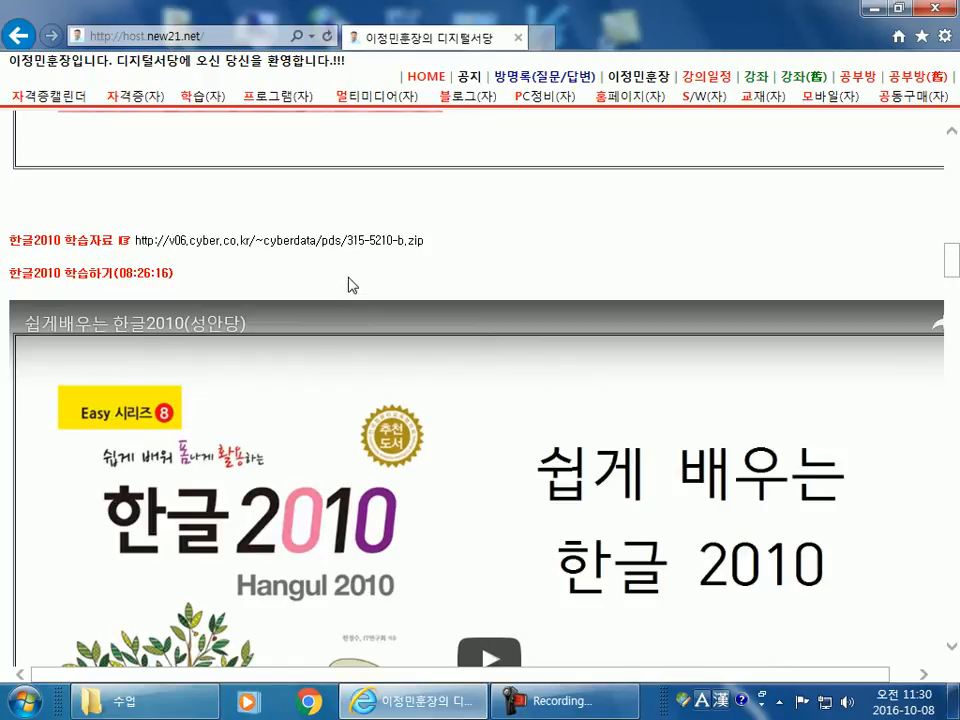
{"action": "scroll", "coordinate": [148, 281], "scroll_direction": "down", "scroll_amount": 8}
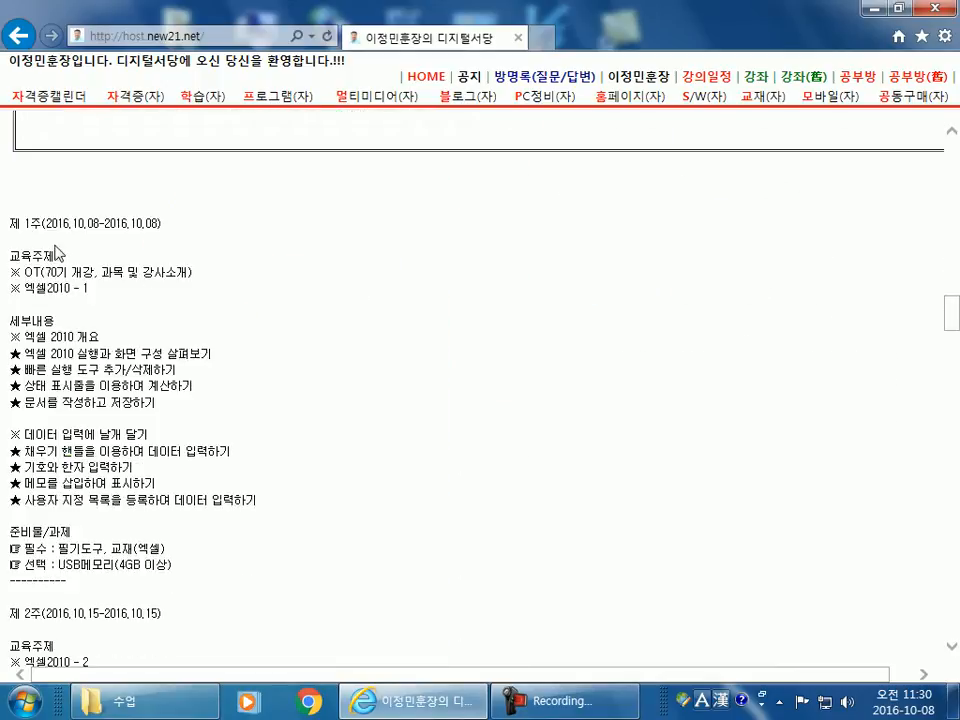
{"action": "scroll", "coordinate": [57, 253], "scroll_direction": "down", "scroll_amount": 6}
{"action": "scroll", "coordinate": [50, 390], "scroll_direction": "up", "scroll_amount": 5}
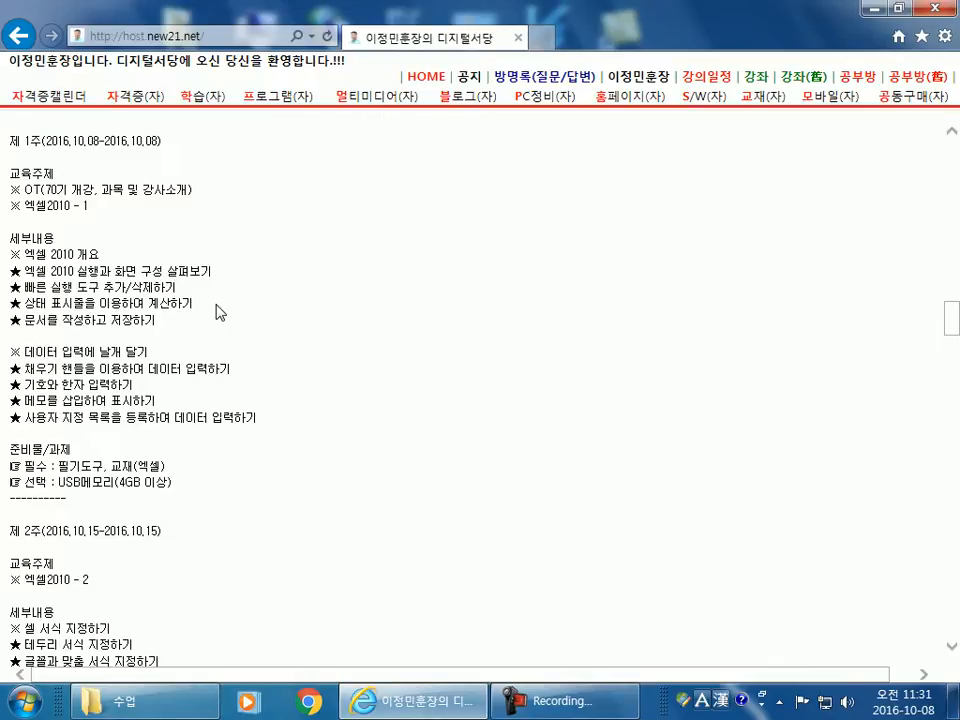
{"action": "scroll", "coordinate": [232, 347], "scroll_direction": "up", "scroll_amount": 15}
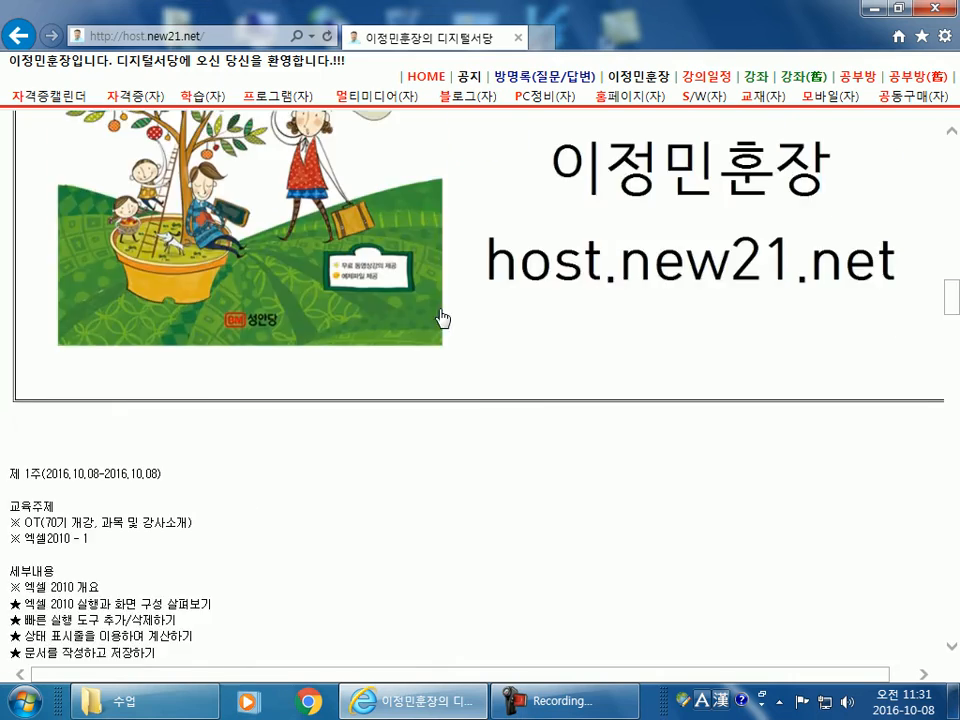
{"action": "scroll", "coordinate": [563, 273], "scroll_direction": "up", "scroll_amount": 5}
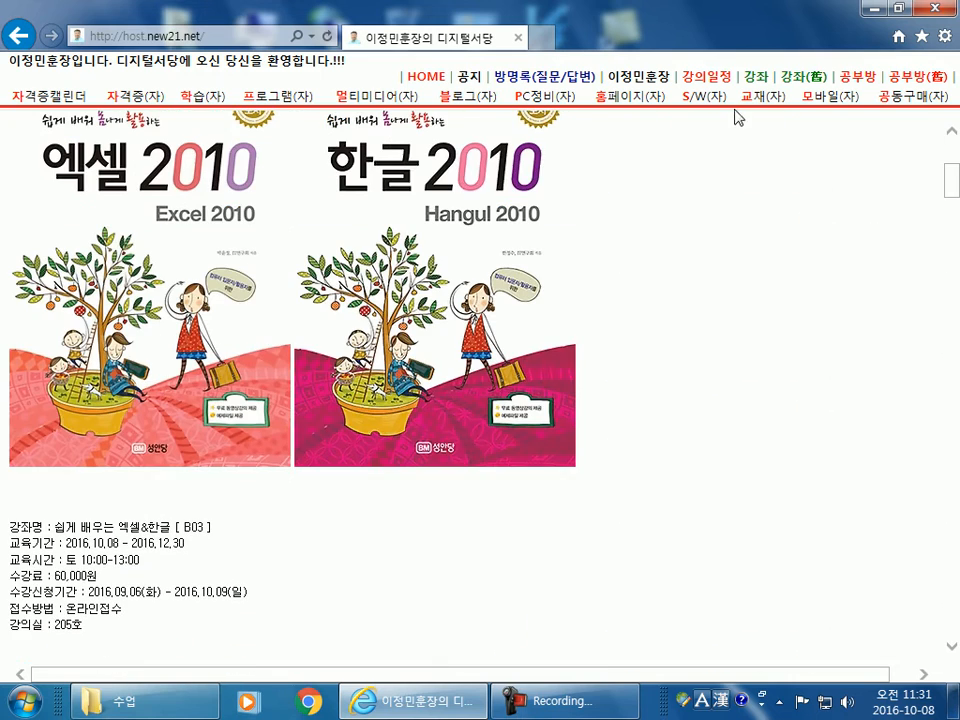
{"action": "scroll", "coordinate": [676, 247], "scroll_direction": "up", "scroll_amount": 3}
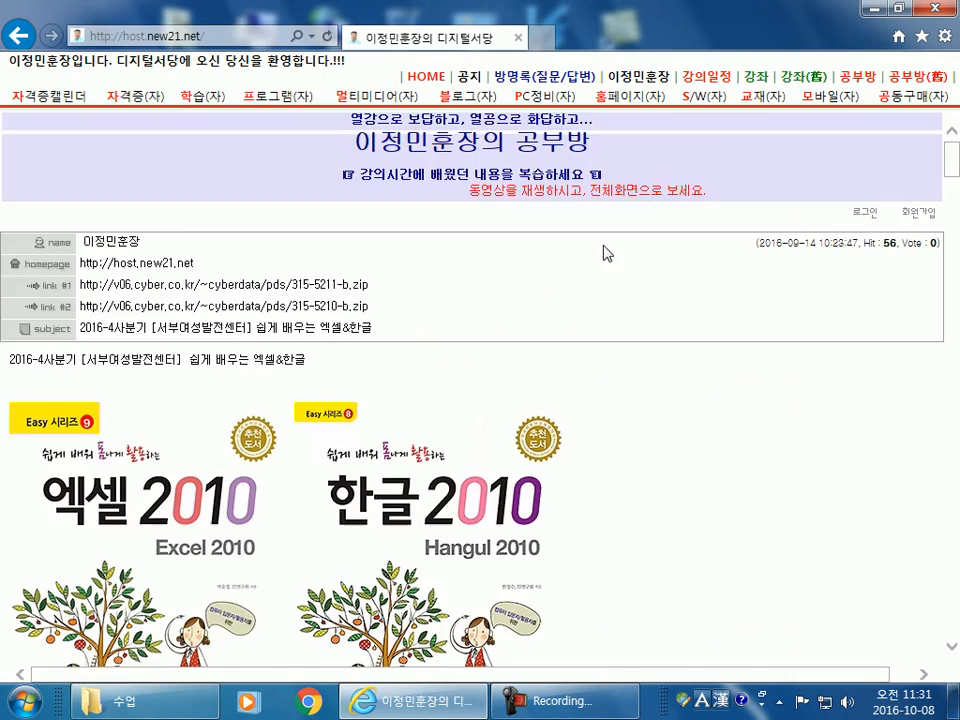
Download the Excel practice archive 315-5211-b.zip from the course notice and locate it in the 다운로드 folder.
{"action": "left_click", "coordinate": [334, 290]}
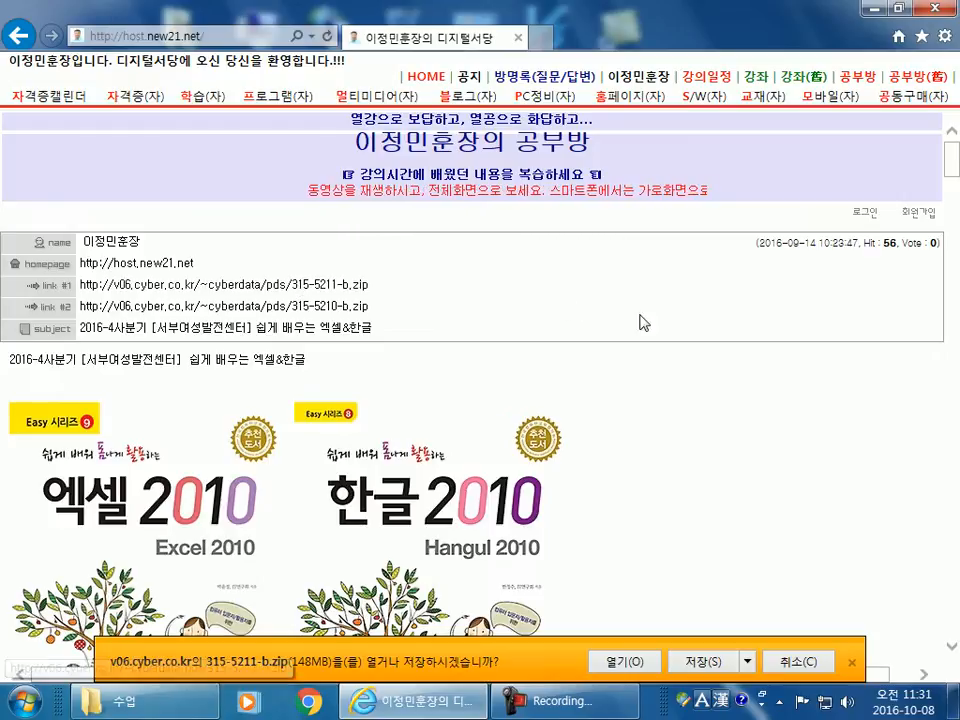
{"action": "left_click", "coordinate": [704, 662]}
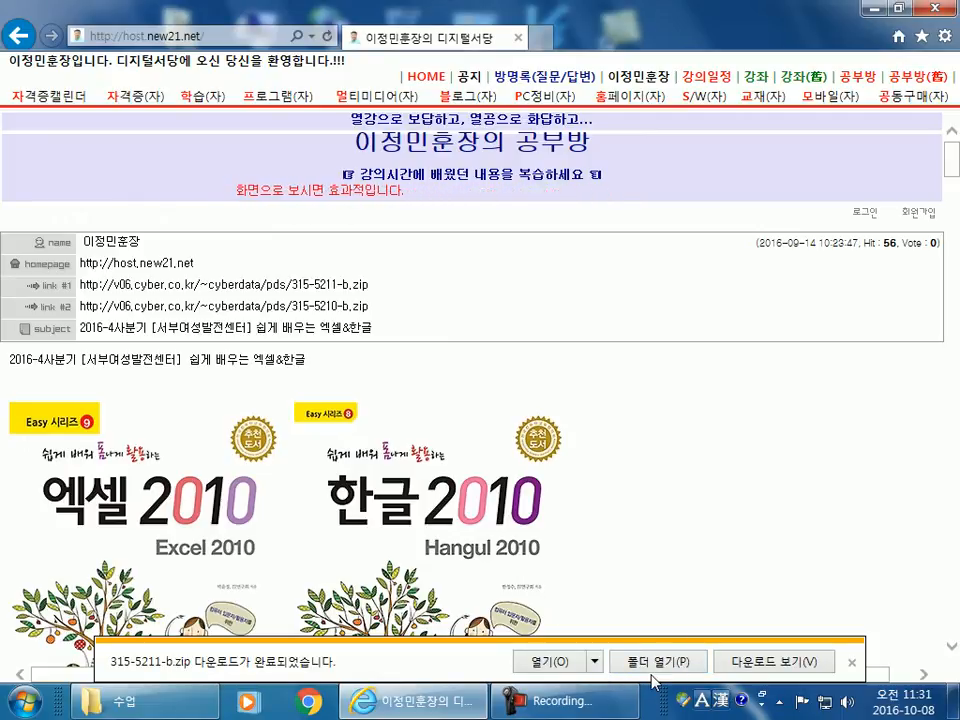
{"action": "left_click", "coordinate": [652, 660]}
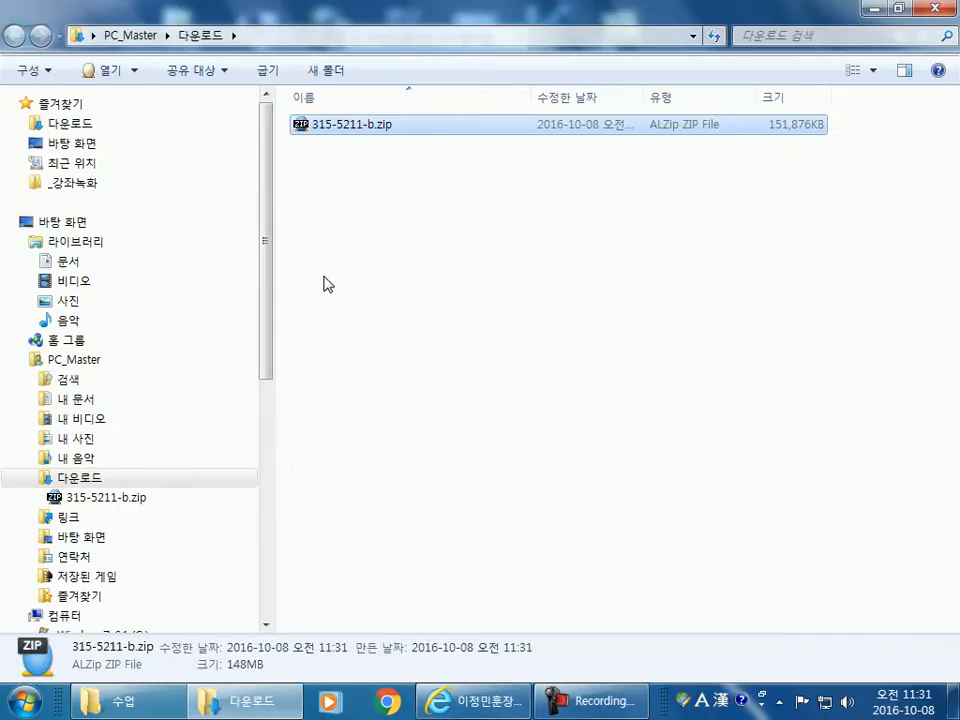
{"action": "left_click", "coordinate": [62, 103]}
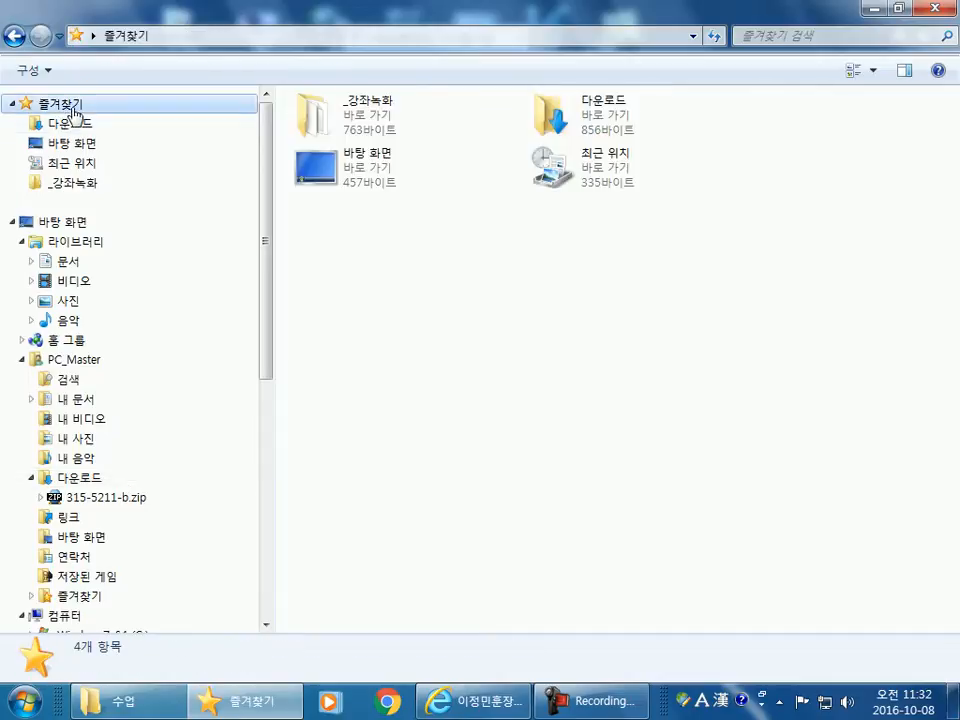
{"action": "left_click", "coordinate": [70, 126]}
{"action": "left_click", "coordinate": [335, 126]}
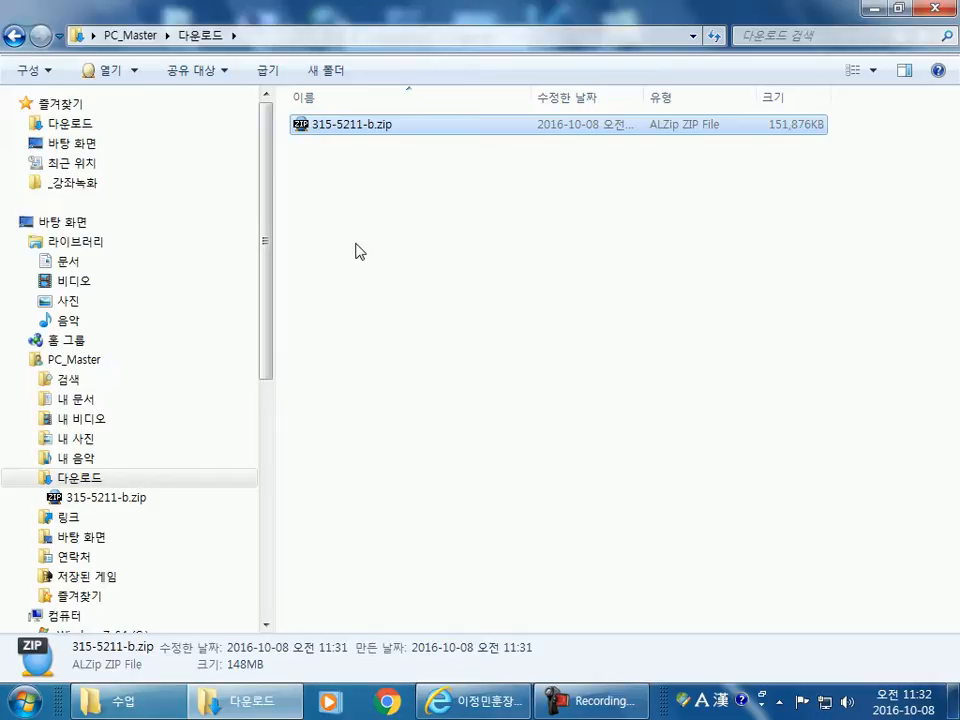
Extract 315-5211-b.zip into its own 315-5211-b folder and dismiss the extraction report.
{"action": "right_click", "coordinate": [337, 130]}
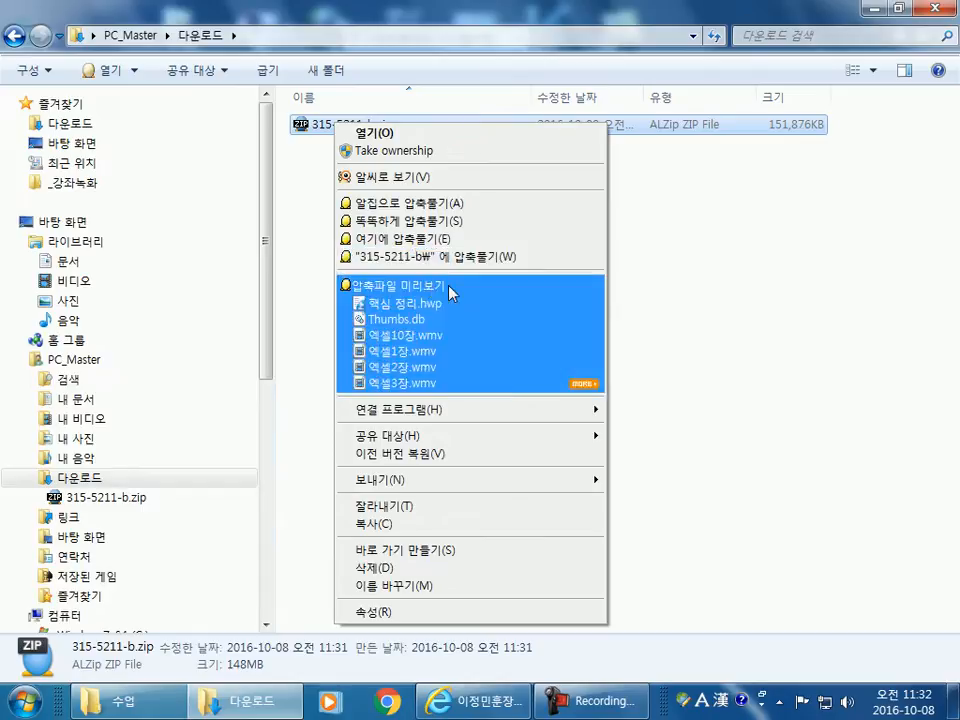
{"action": "left_click", "coordinate": [686, 285]}
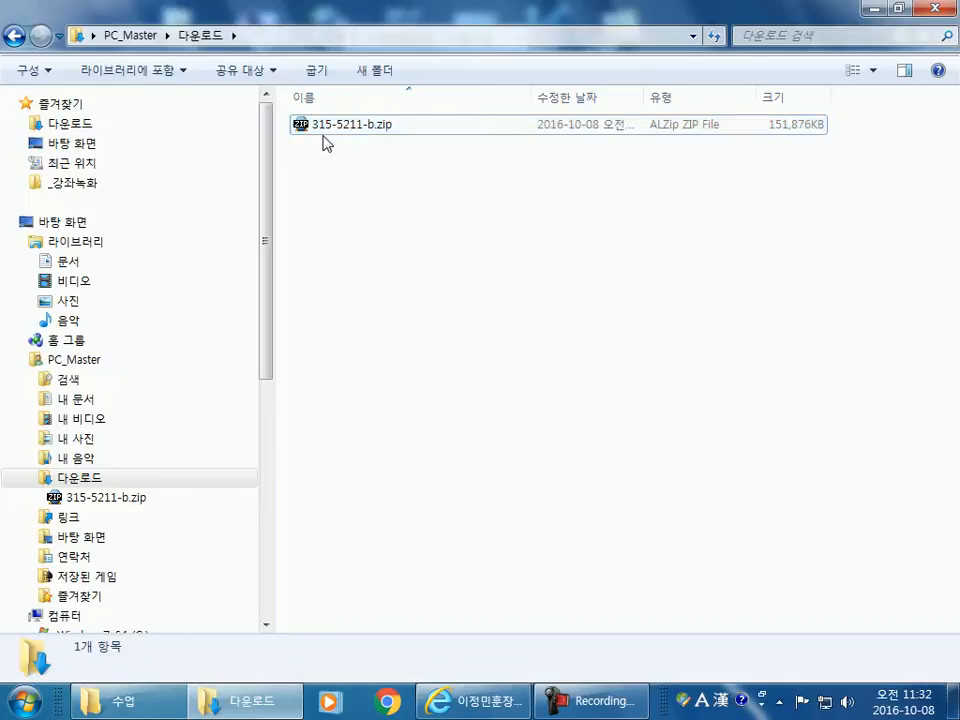
{"action": "left_click", "coordinate": [409, 127]}
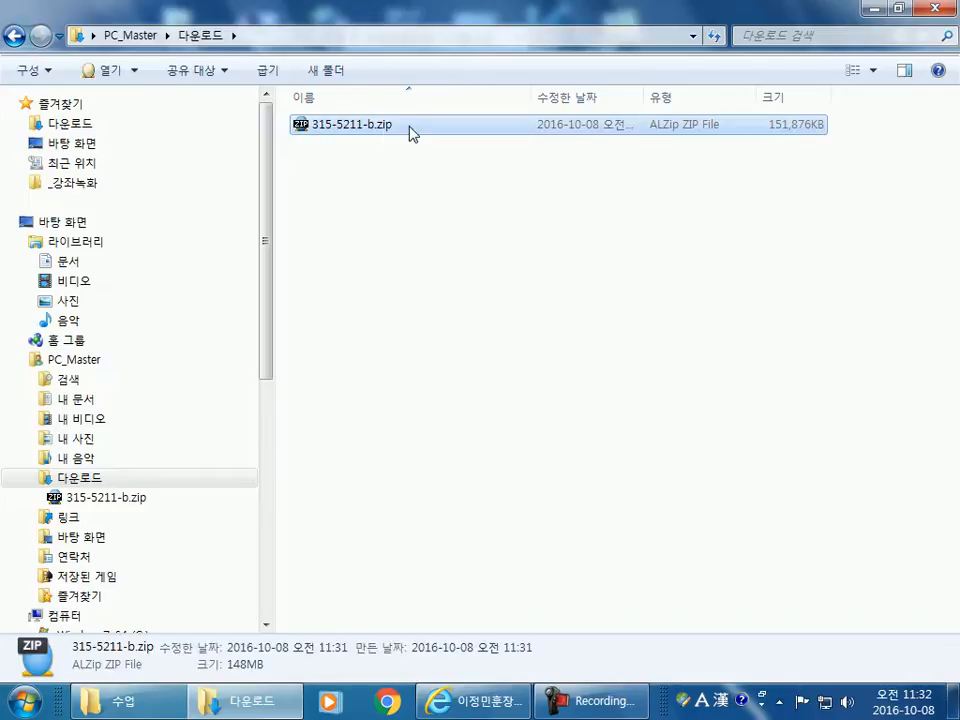
{"action": "right_click", "coordinate": [466, 131]}
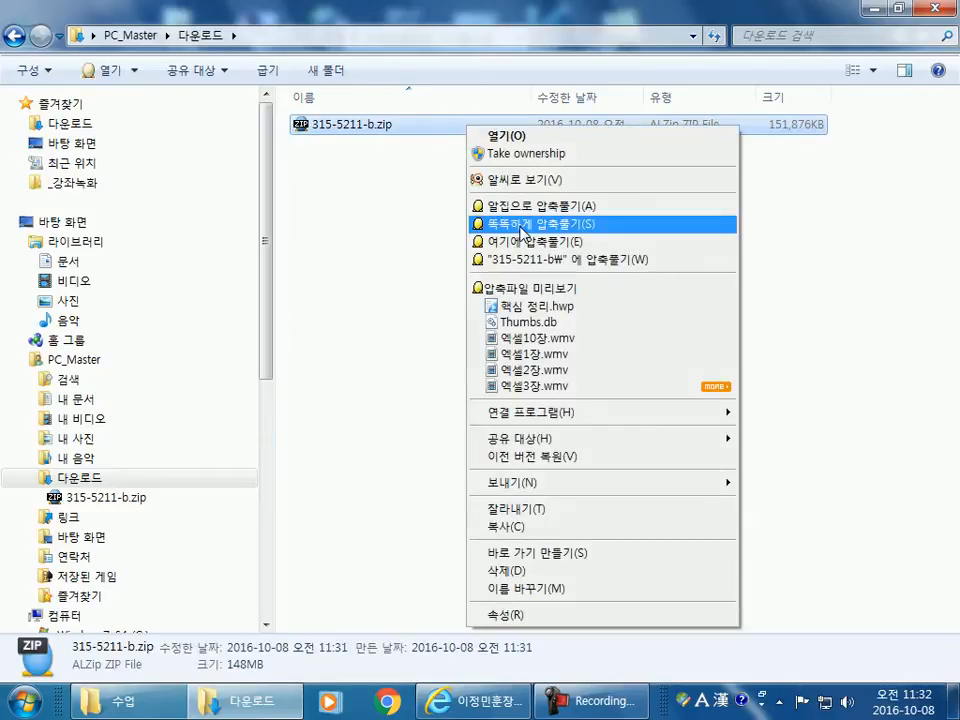
{"action": "left_click", "coordinate": [601, 264]}
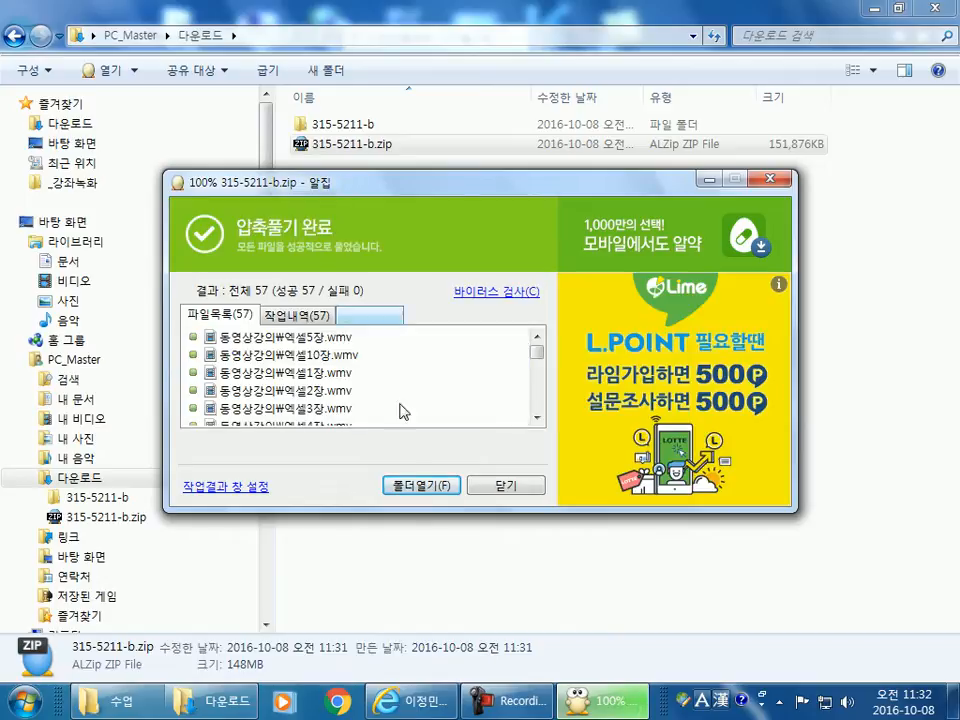
{"action": "left_click", "coordinate": [506, 484]}
Look through the extracted 315-5211-b folder and its 소스-정답파일 subfolder, and close the folder window.
{"action": "double_click", "coordinate": [349, 124]}
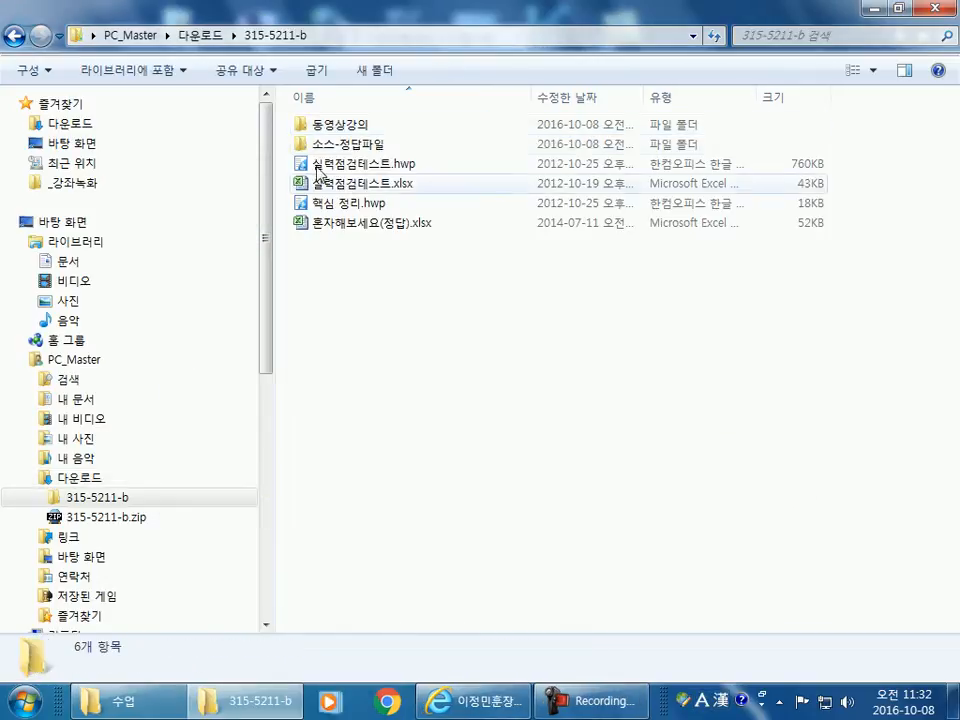
{"action": "left_click", "coordinate": [365, 147]}
{"action": "double_click", "coordinate": [362, 150]}
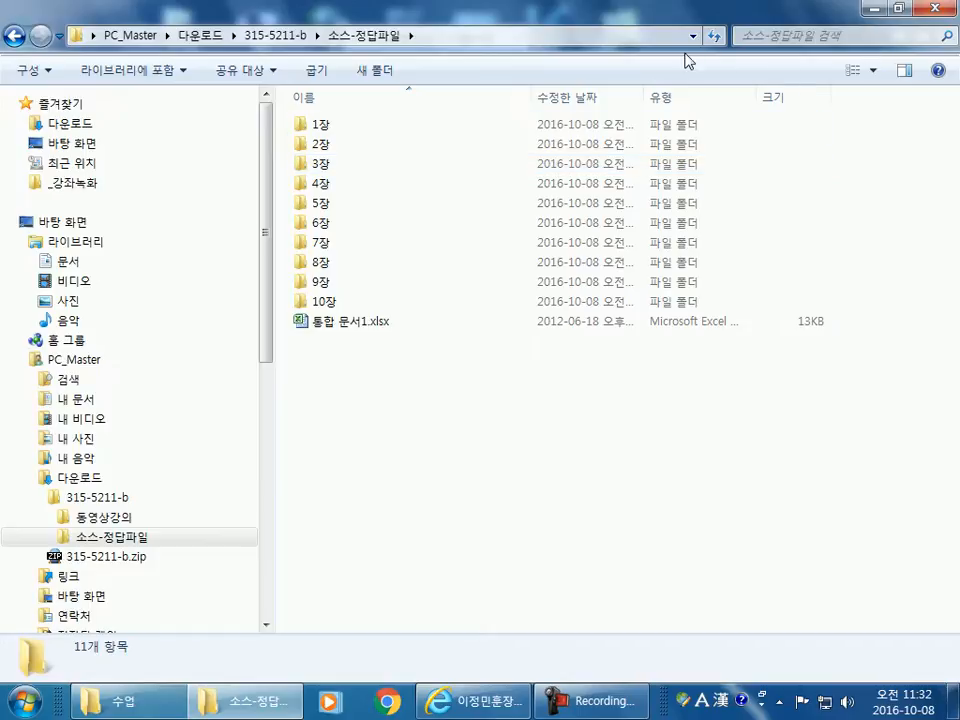
{"action": "left_click", "coordinate": [932, 8]}
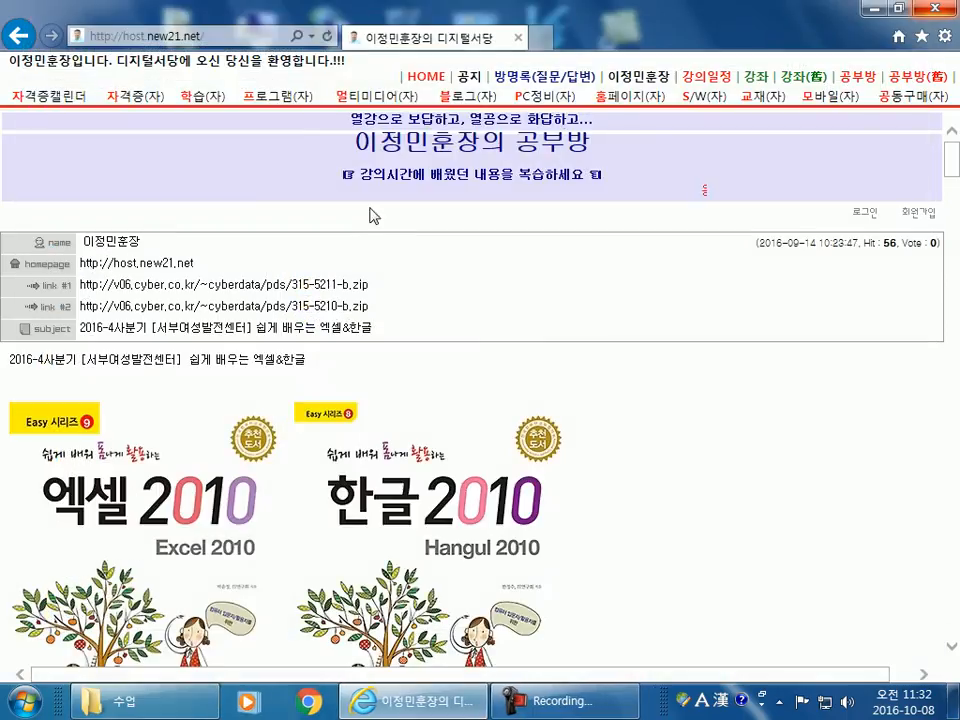
Leave the course website, start Excel 2010 from the desktop and maximize its window.
{"action": "left_click", "coordinate": [870, 12]}
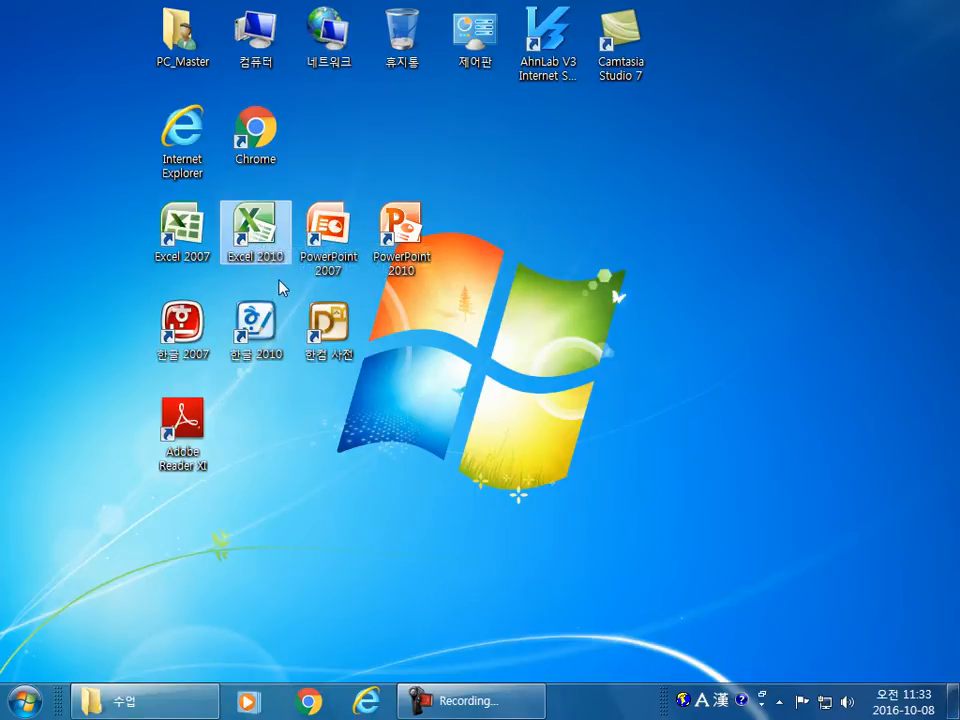
{"action": "double_click", "coordinate": [258, 230]}
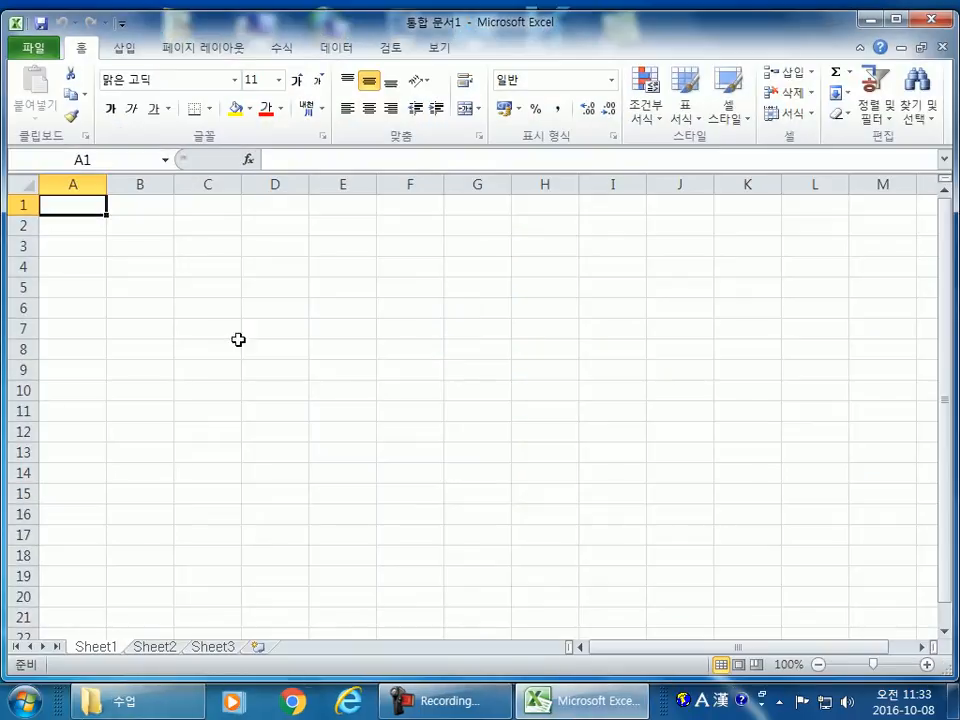
{"action": "left_click", "coordinate": [897, 18]}
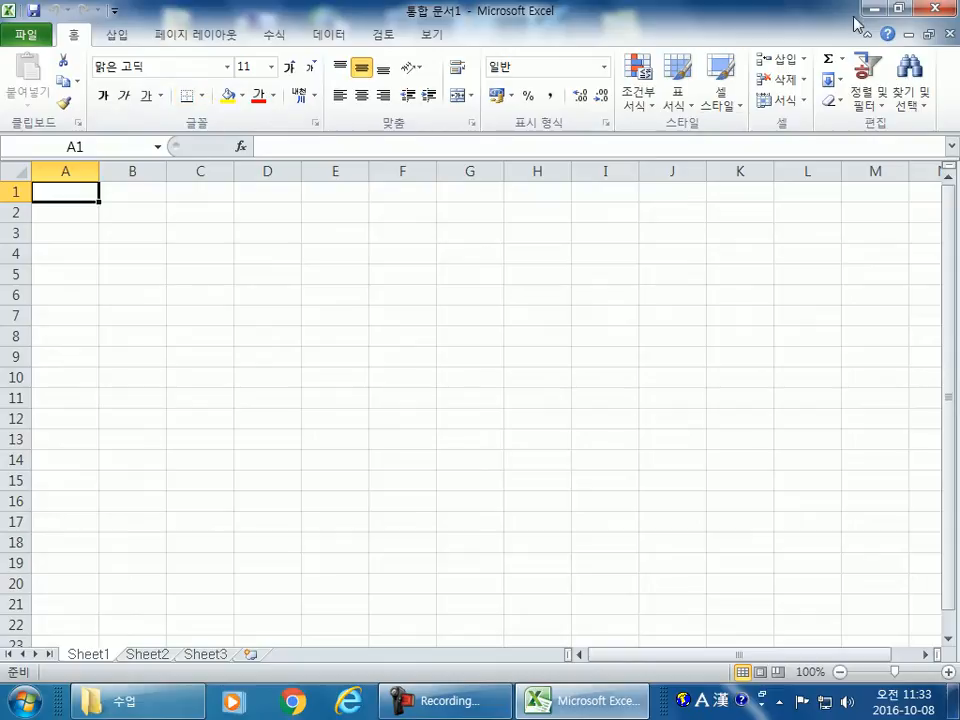
Close Excel 2010 and start it again from the desktop, twice in a row, ending on a blank workbook.
{"action": "left_click", "coordinate": [937, 8]}
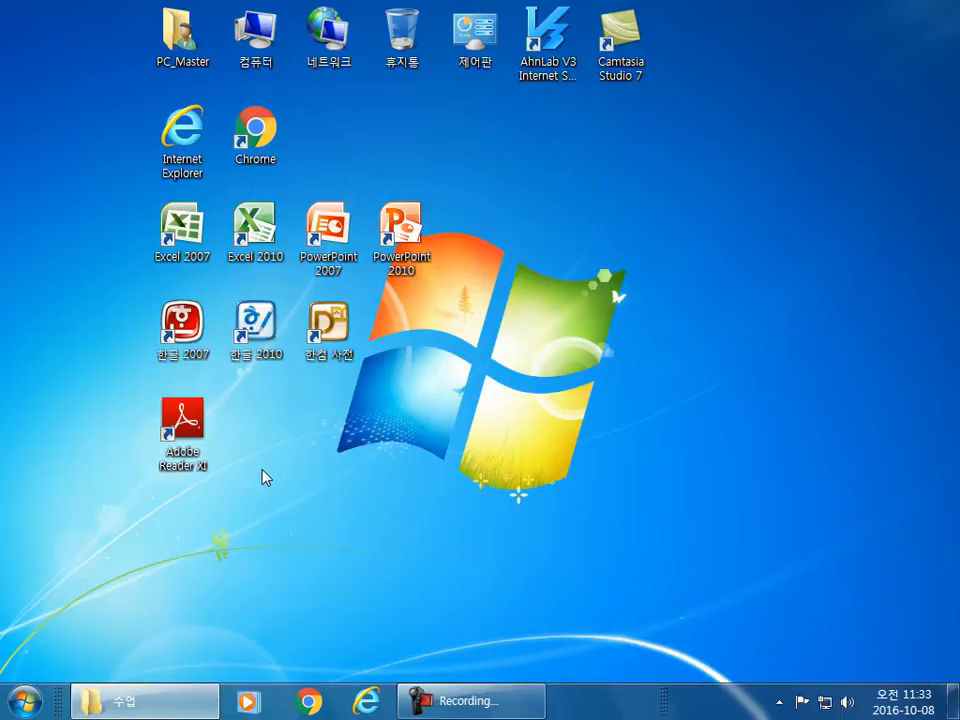
{"action": "double_click", "coordinate": [253, 238]}
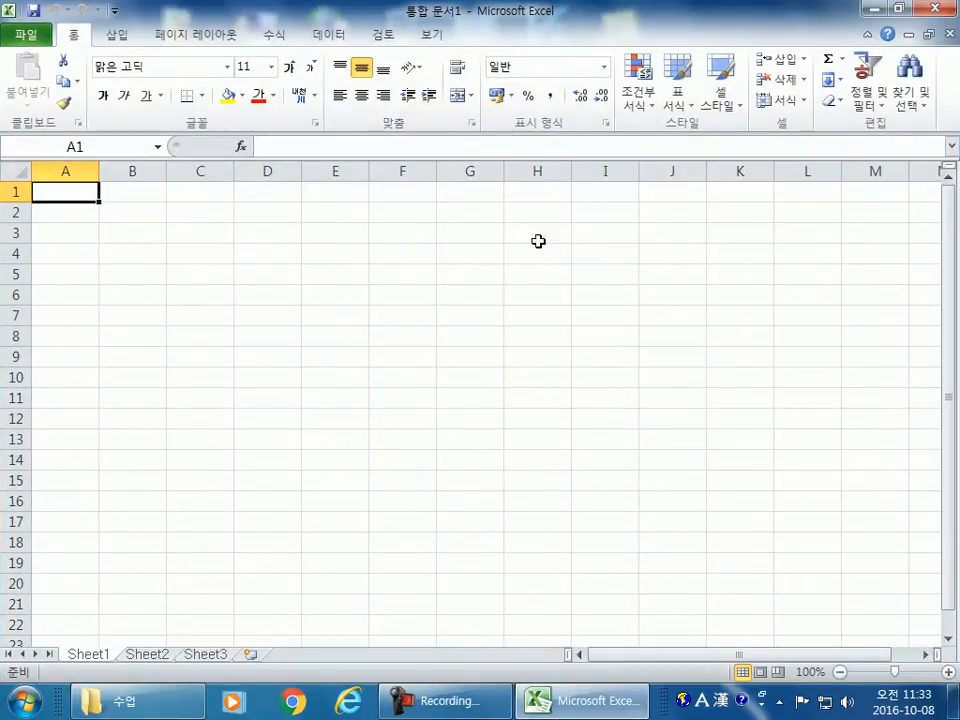
{"action": "left_click", "coordinate": [941, 9]}
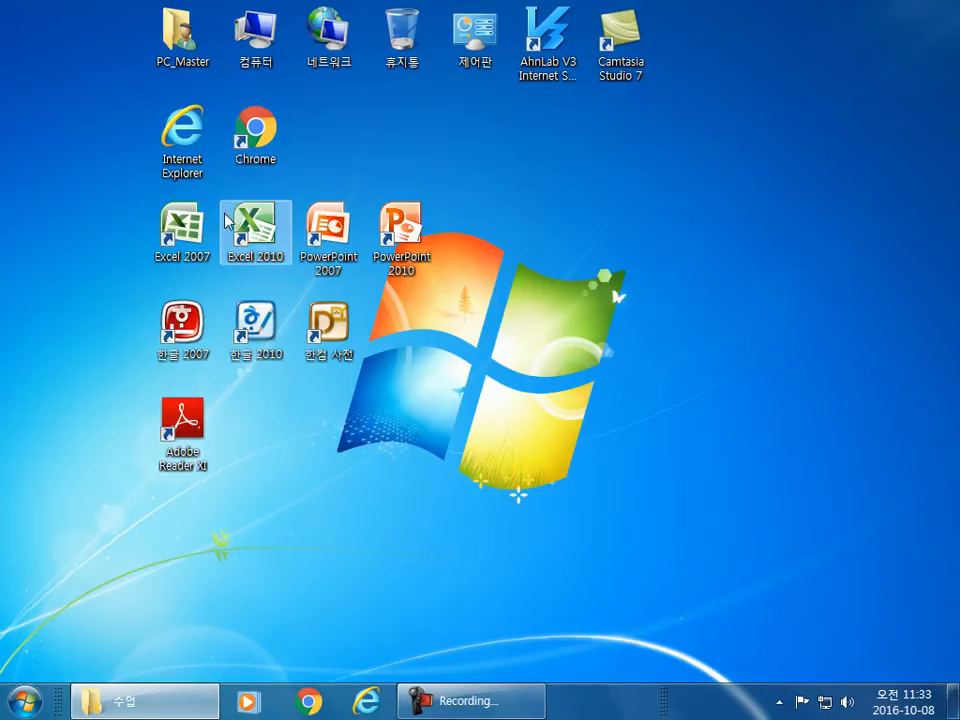
{"action": "double_click", "coordinate": [268, 224]}
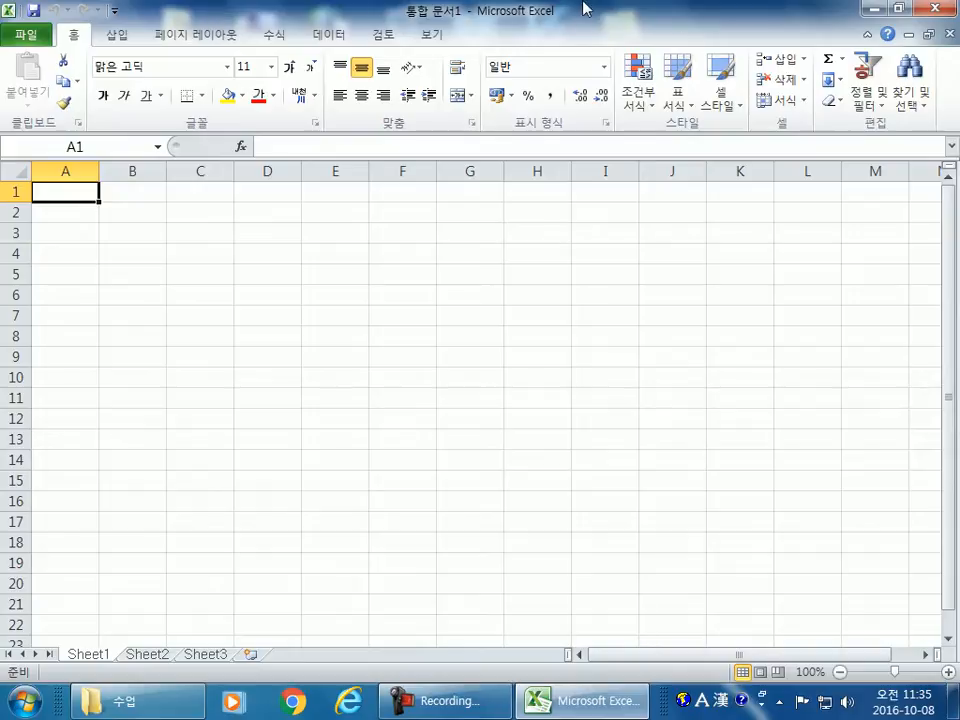
Restore the Excel window, narrow it to about three quarters of the screen width and maximize it again.
{"action": "left_click_drag", "start_coordinate": [602, 17], "coordinate": [578, 2]}
{"action": "double_click", "coordinate": [398, 16]}
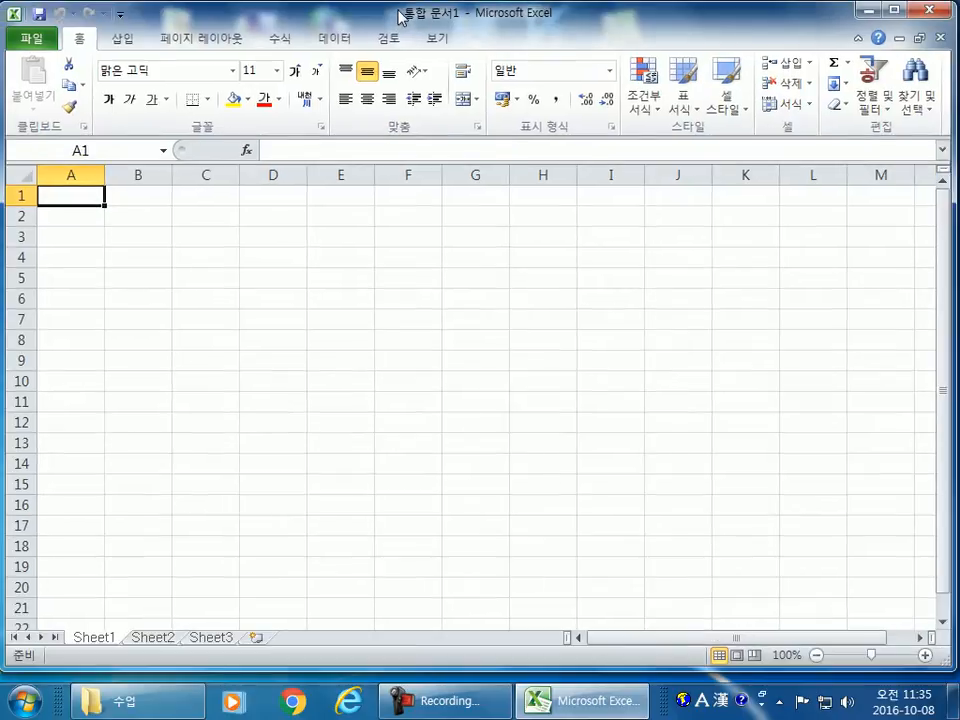
{"action": "left_click_drag", "start_coordinate": [956, 36], "coordinate": [710, 48]}
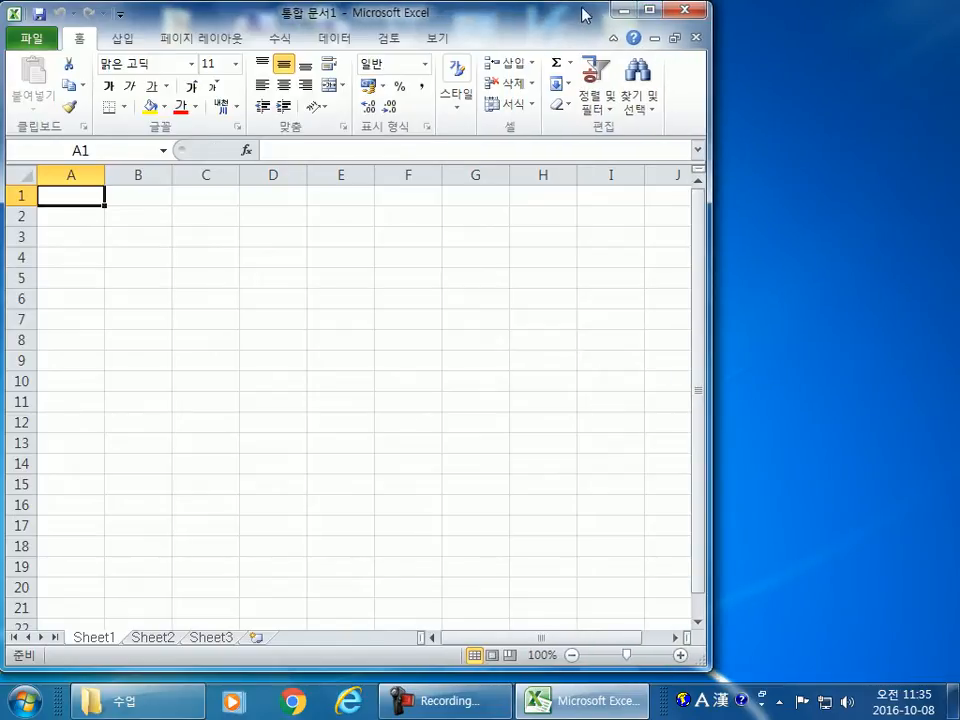
{"action": "mouse_move", "coordinate": [435, 10]}
{"action": "left_mouse_down"}
{"action": "mouse_move", "coordinate": [448, 92]}
{"action": "mouse_move", "coordinate": [422, 94]}
{"action": "mouse_move", "coordinate": [428, 2]}
{"action": "left_mouse_up"}
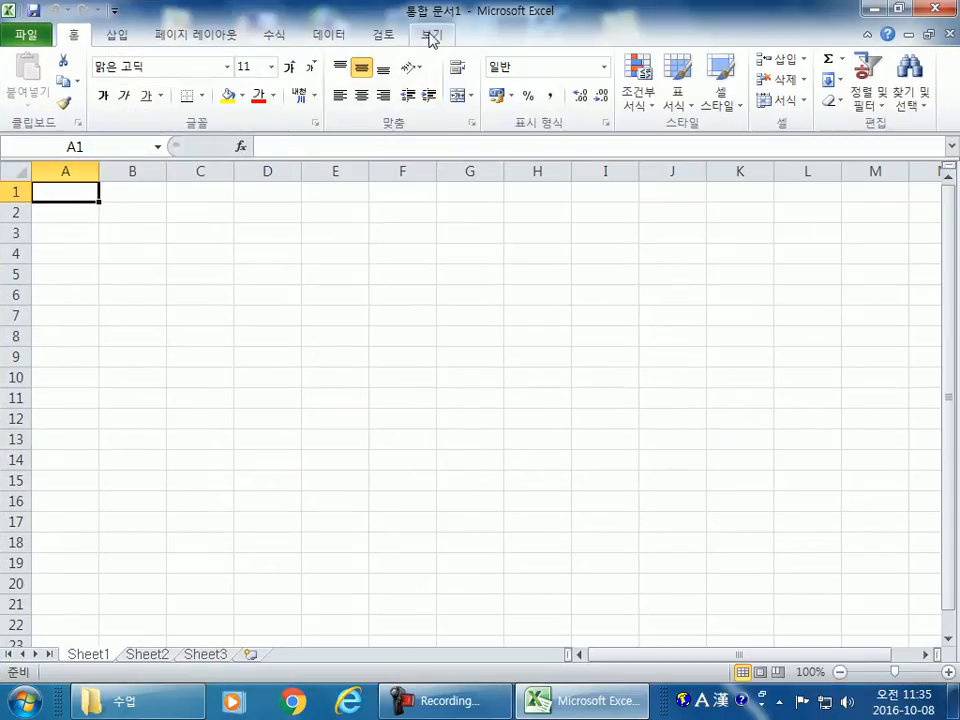
Restore the Excel window, move it to the middle of the desktop and maximize it from its title bar.
{"action": "double_click", "coordinate": [439, 21]}
{"action": "left_click_drag", "start_coordinate": [450, 101], "coordinate": [553, 63]}
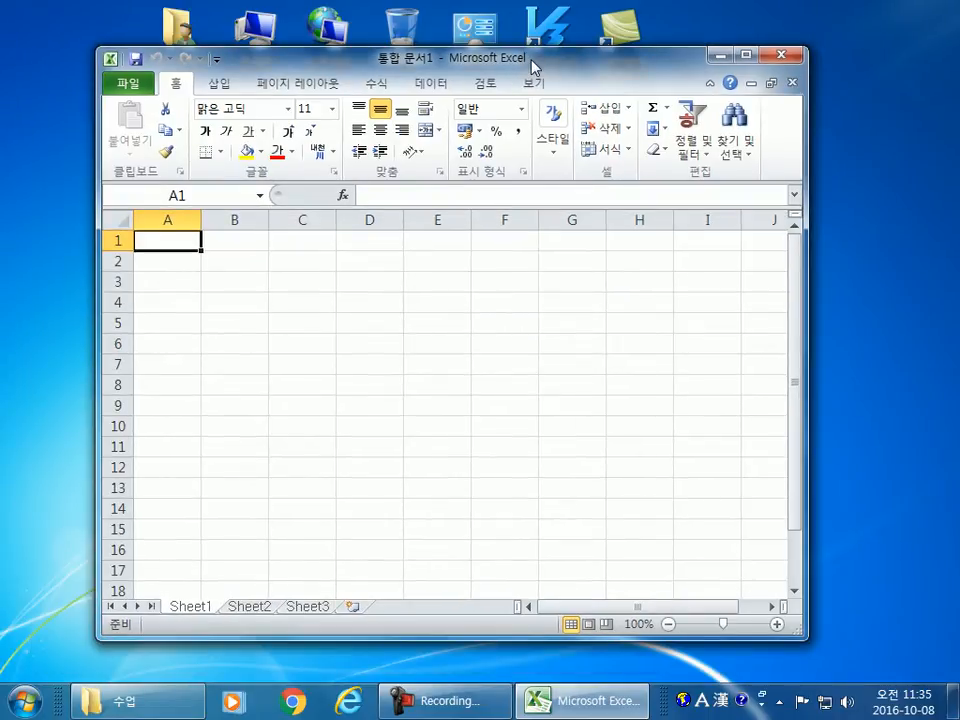
{"action": "double_click", "coordinate": [519, 63]}
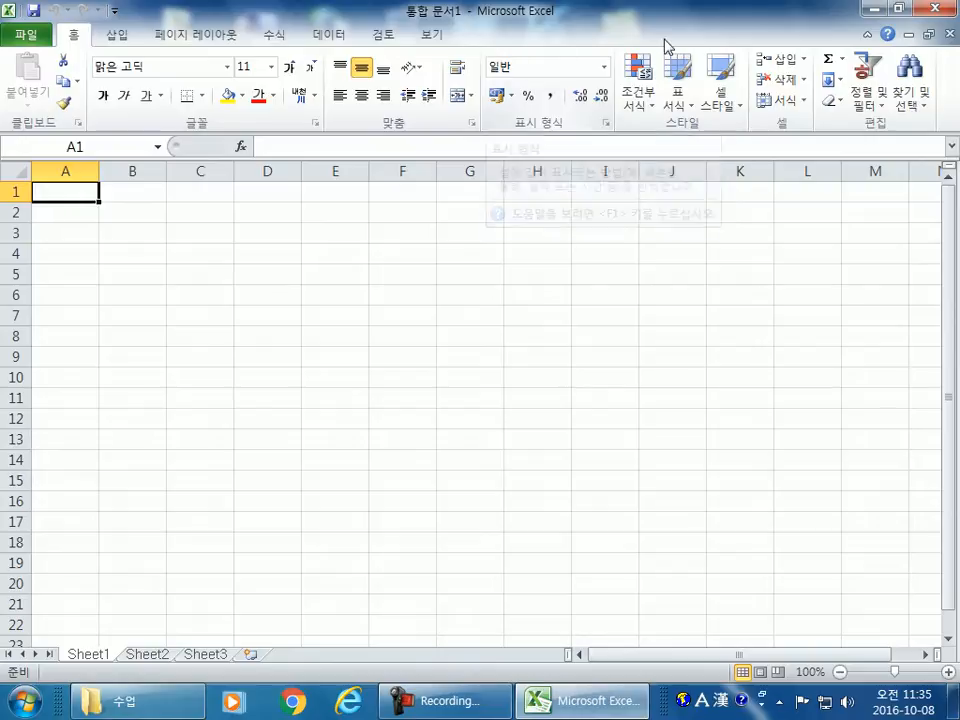
Switch the Excel window back and forth between restored and maximized size several times, ending maximized.
{"action": "left_click", "coordinate": [901, 14]}
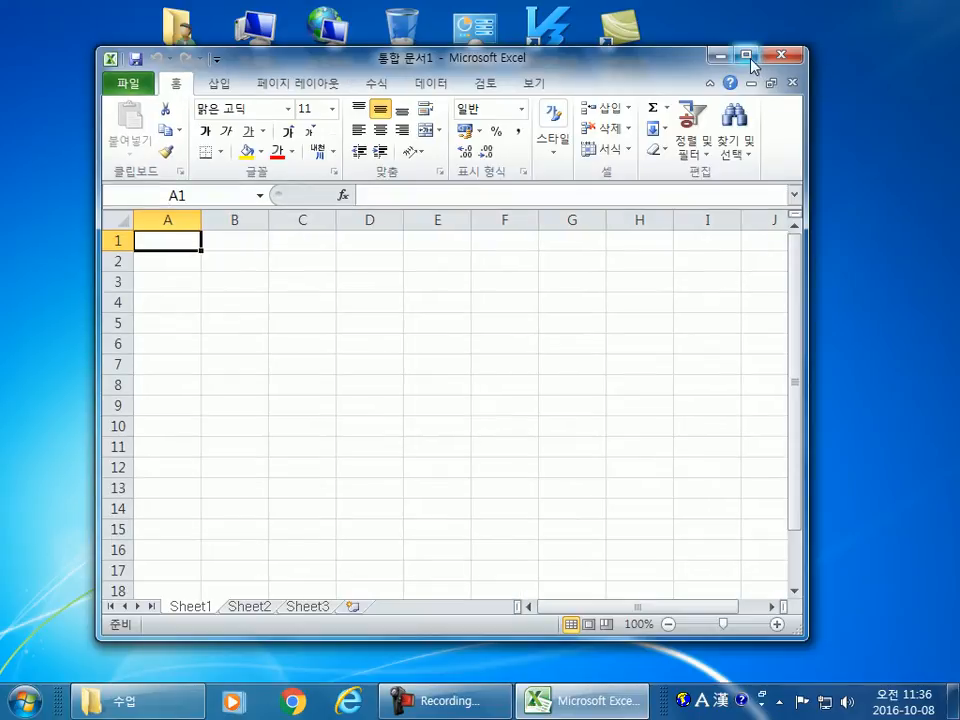
{"action": "left_click", "coordinate": [748, 57]}
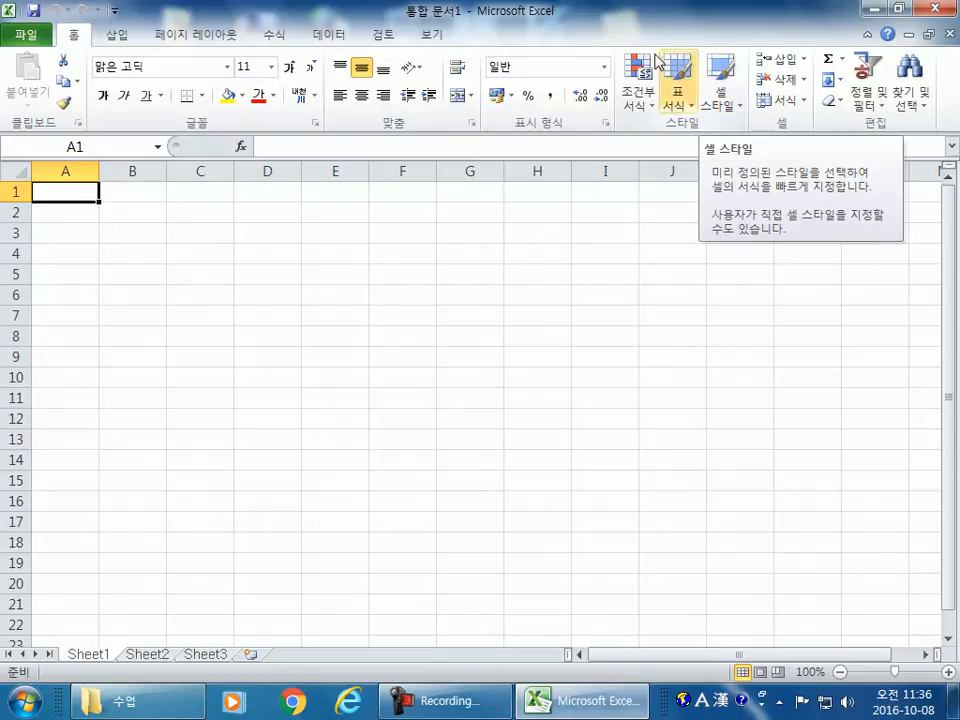
{"action": "double_click", "coordinate": [427, 22]}
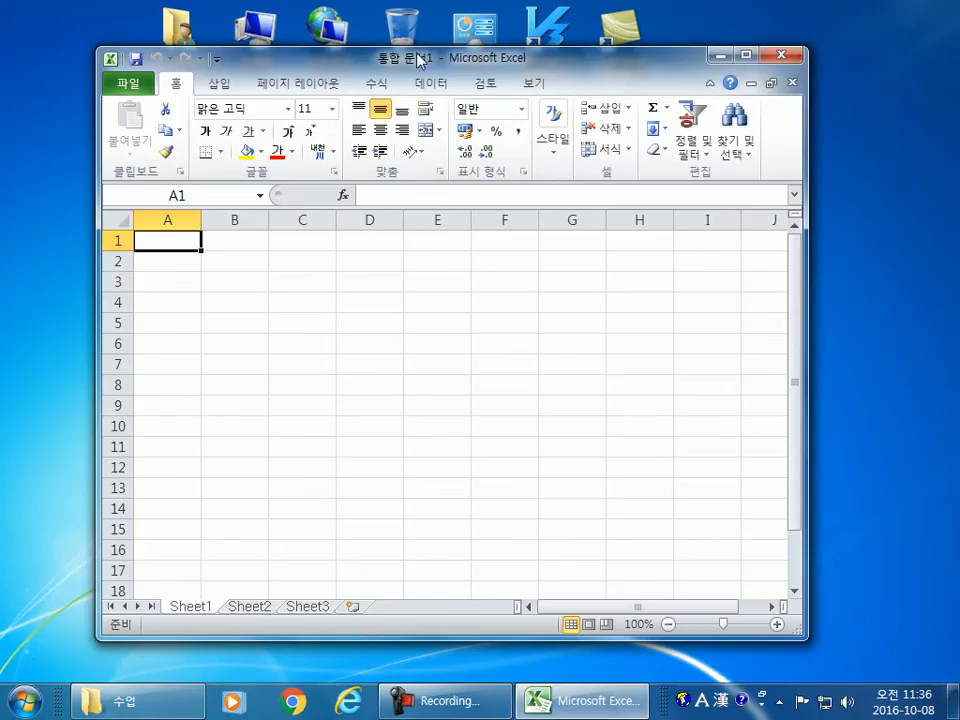
{"action": "double_click", "coordinate": [418, 56]}
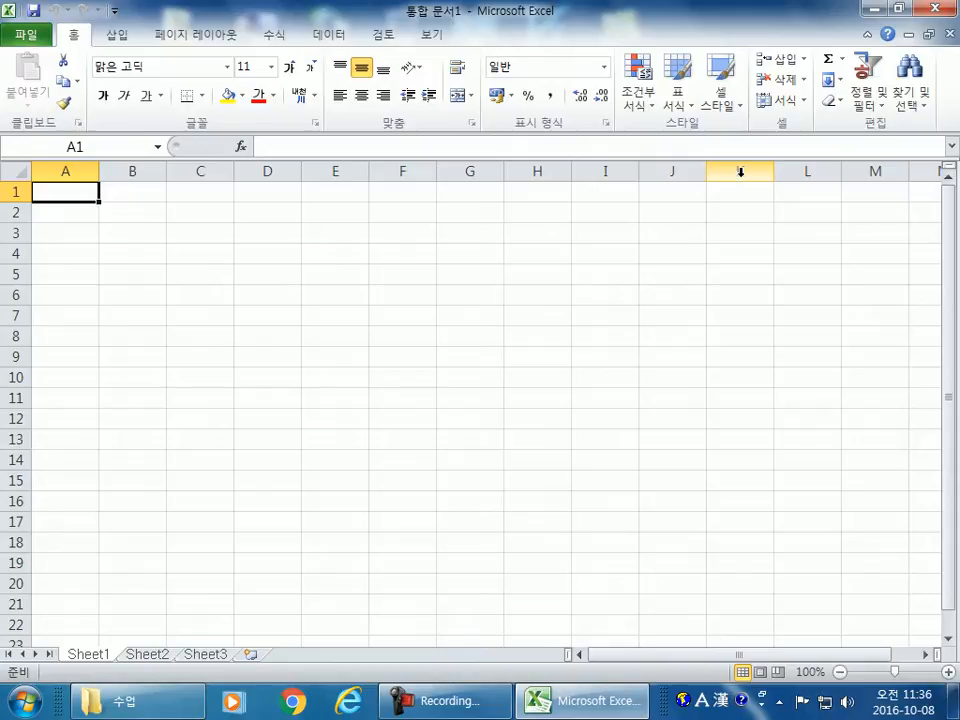
{"action": "left_click", "coordinate": [901, 11]}
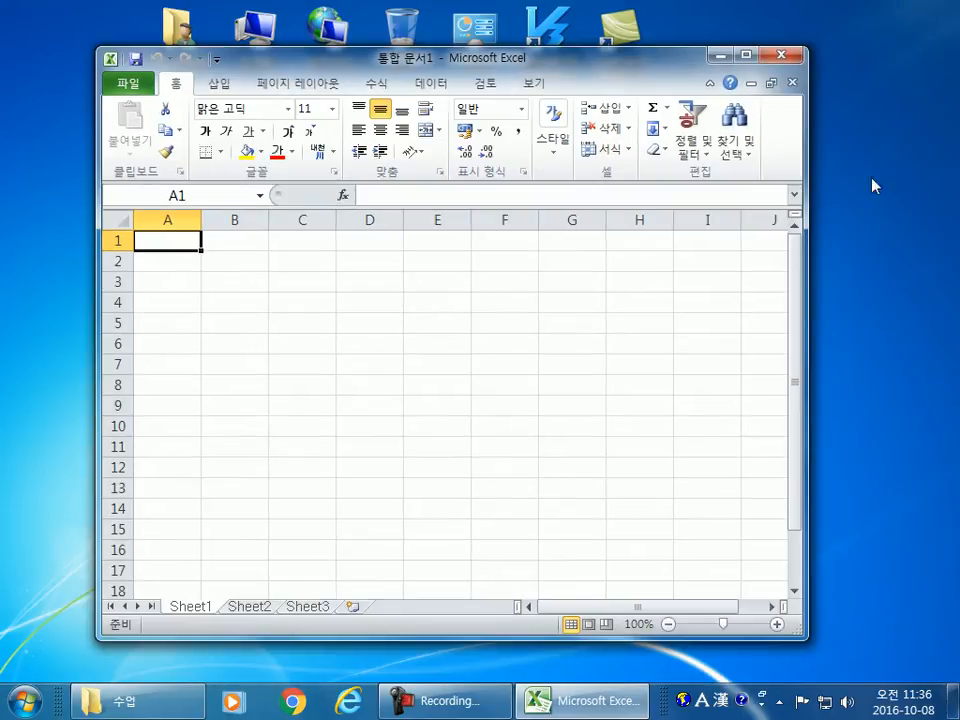
{"action": "left_click", "coordinate": [748, 56]}
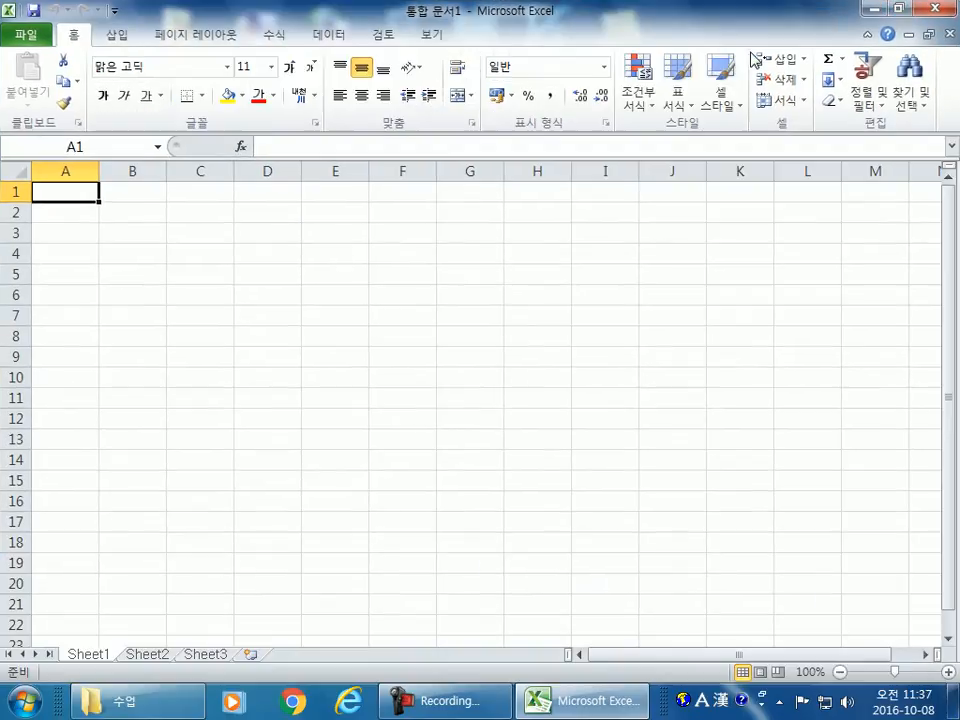
{"action": "left_click", "coordinate": [900, 12]}
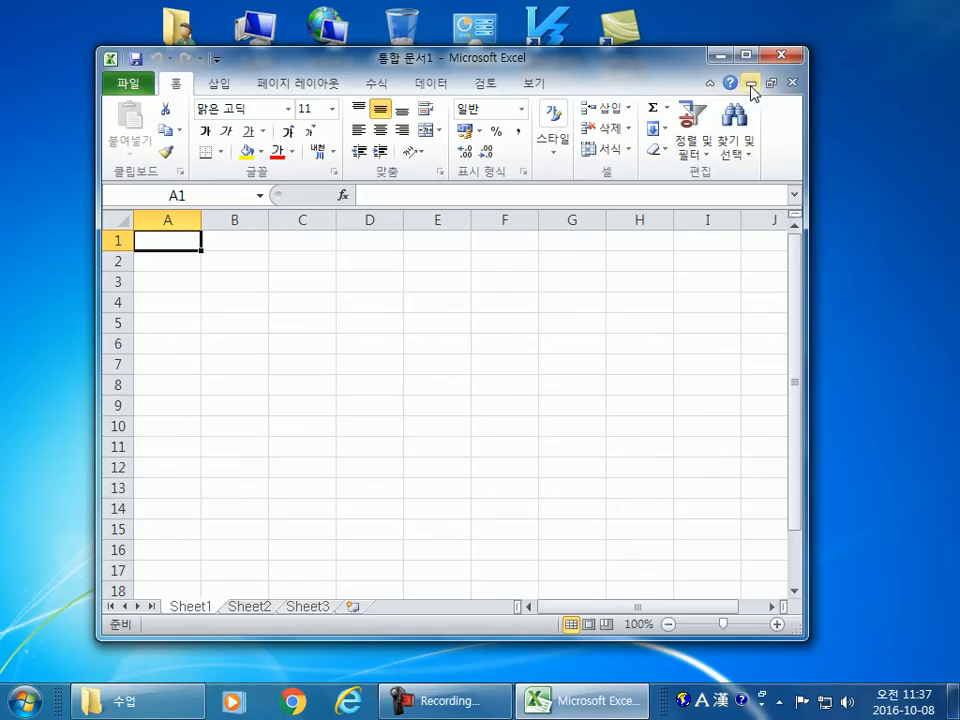
{"action": "left_click", "coordinate": [752, 56]}
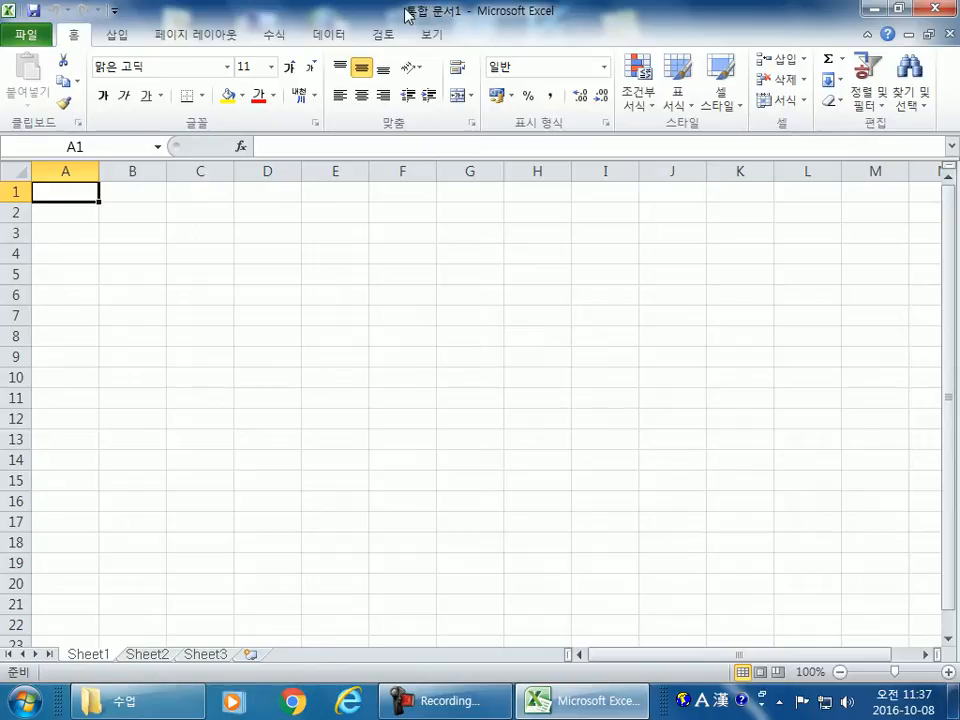
Pull the Excel window out of its maximized state, place it below the desktop's first icon row and reduce its height.
{"action": "left_click_drag", "start_coordinate": [405, 11], "coordinate": [392, 57]}
{"action": "double_click", "coordinate": [381, 58]}
{"action": "double_click", "coordinate": [381, 15]}
{"action": "left_click_drag", "start_coordinate": [379, 11], "coordinate": [398, 85]}
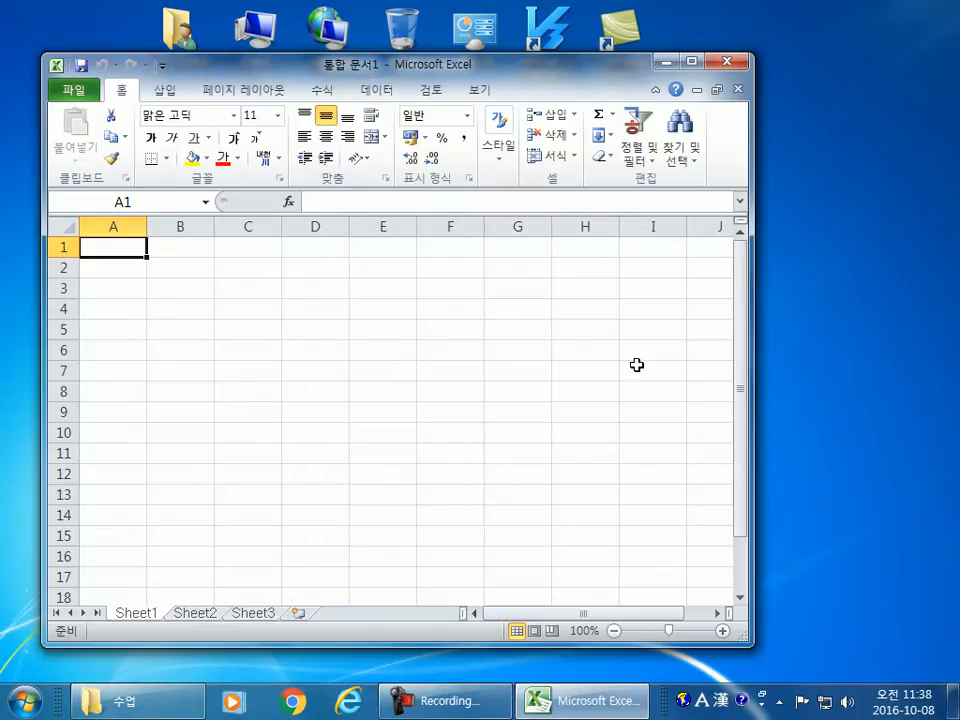
{"action": "left_click_drag", "start_coordinate": [521, 54], "coordinate": [557, 95]}
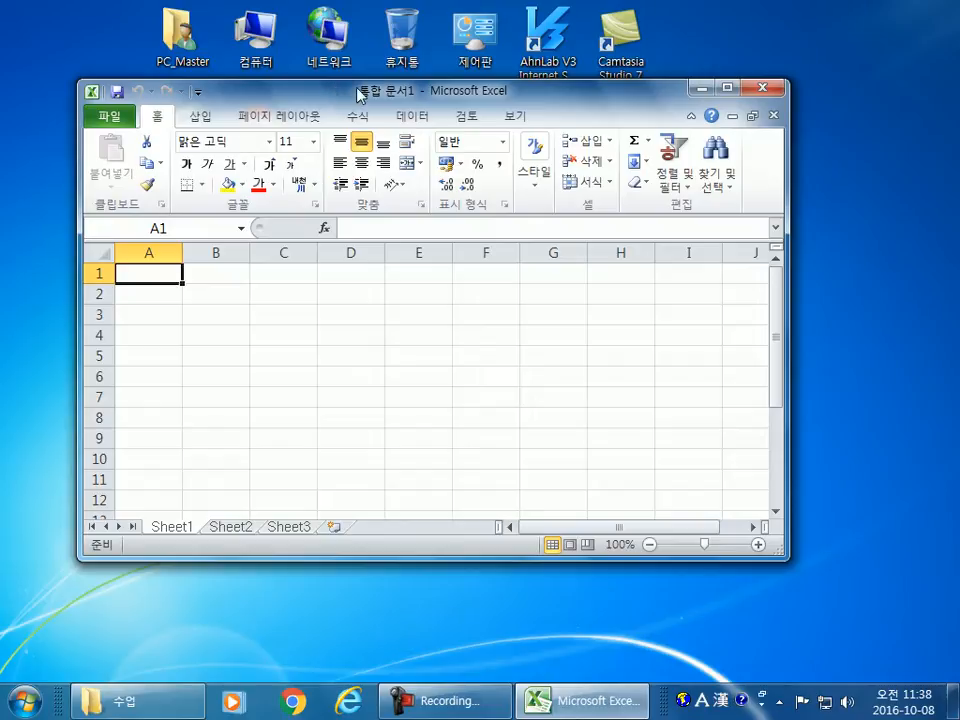
Move the Excel window to the desktop's upper-left corner, maximize it at the screen's upper edge and pull it free again.
{"action": "left_click_drag", "start_coordinate": [333, 95], "coordinate": [350, 50]}
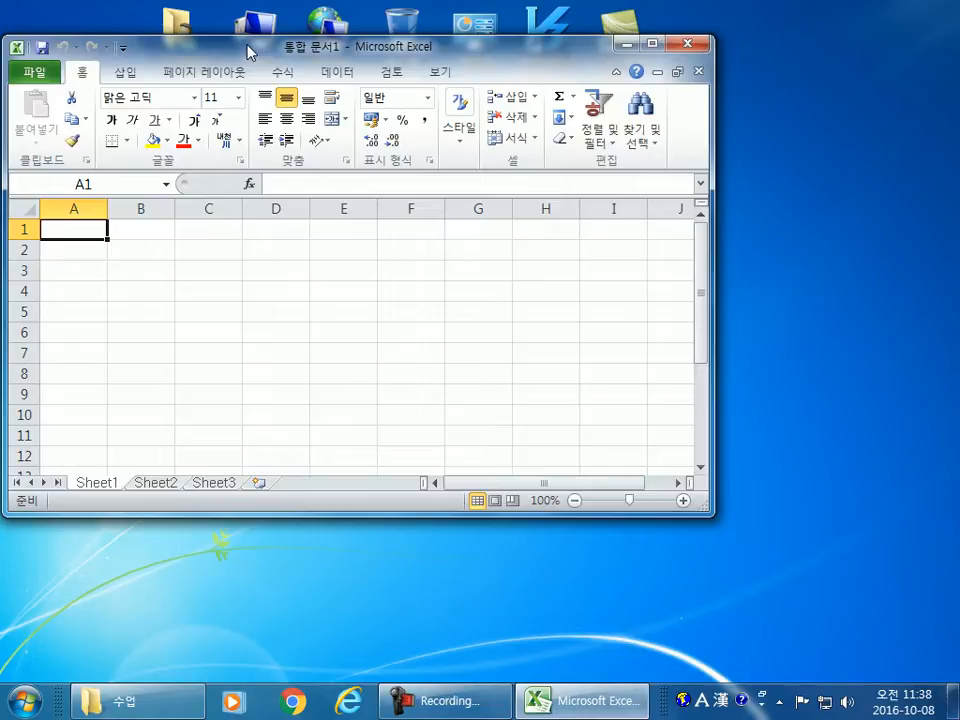
{"action": "left_click_drag", "start_coordinate": [247, 45], "coordinate": [343, 8]}
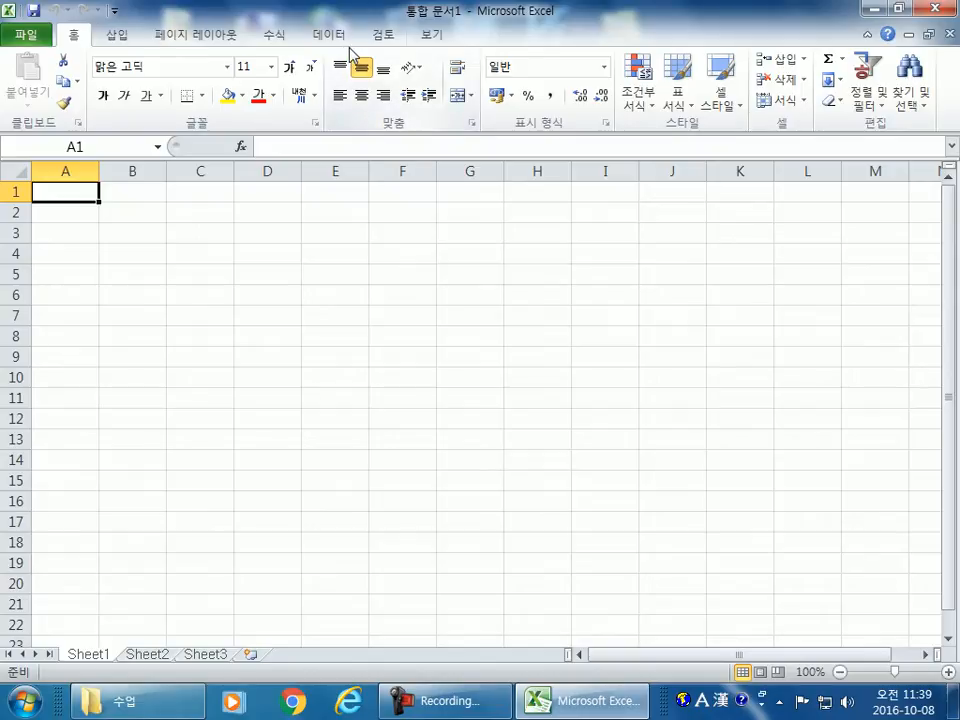
{"action": "left_click_drag", "start_coordinate": [318, 14], "coordinate": [321, 66]}
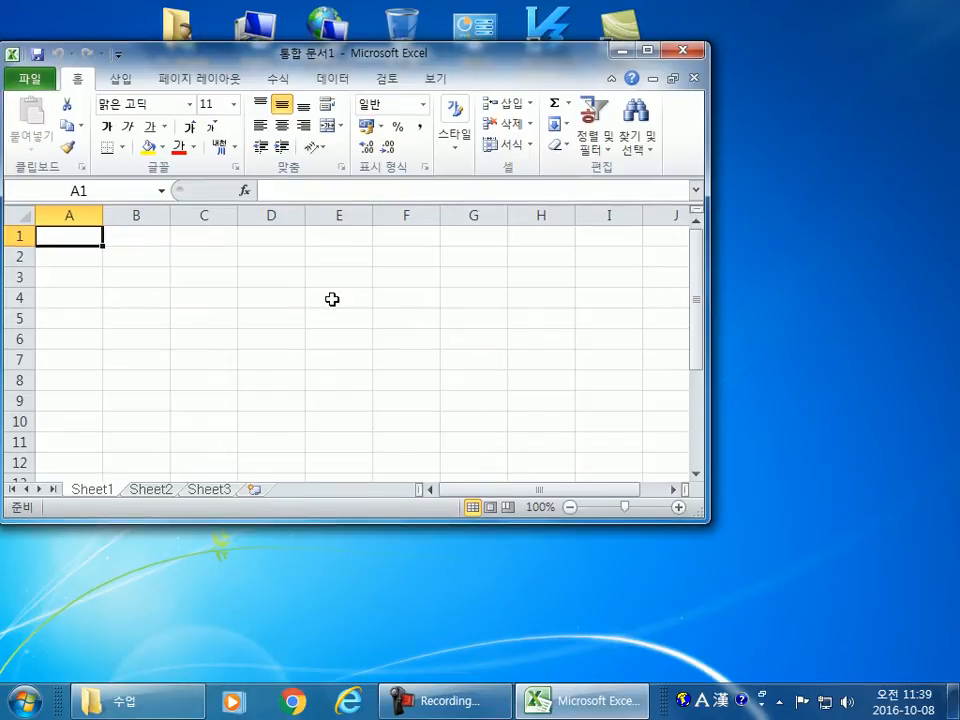
Snap the Excel window to the right half of the screen and to the left half, then detach it and snap it left again.
{"action": "left_click_drag", "start_coordinate": [232, 60], "coordinate": [745, 84]}
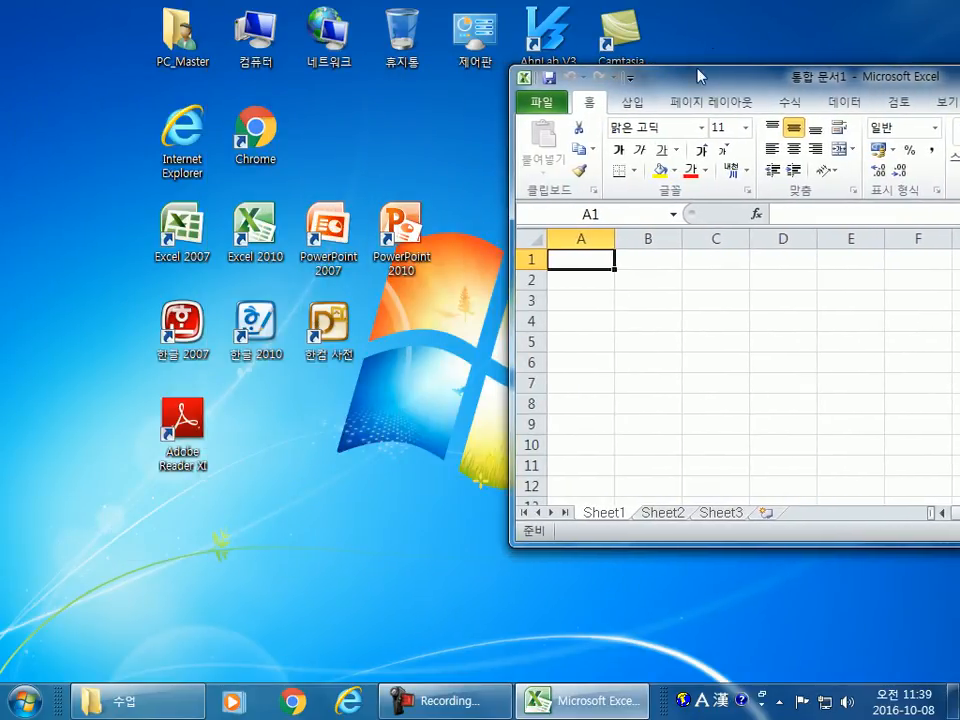
{"action": "left_click_drag", "start_coordinate": [767, 84], "coordinate": [959, 99]}
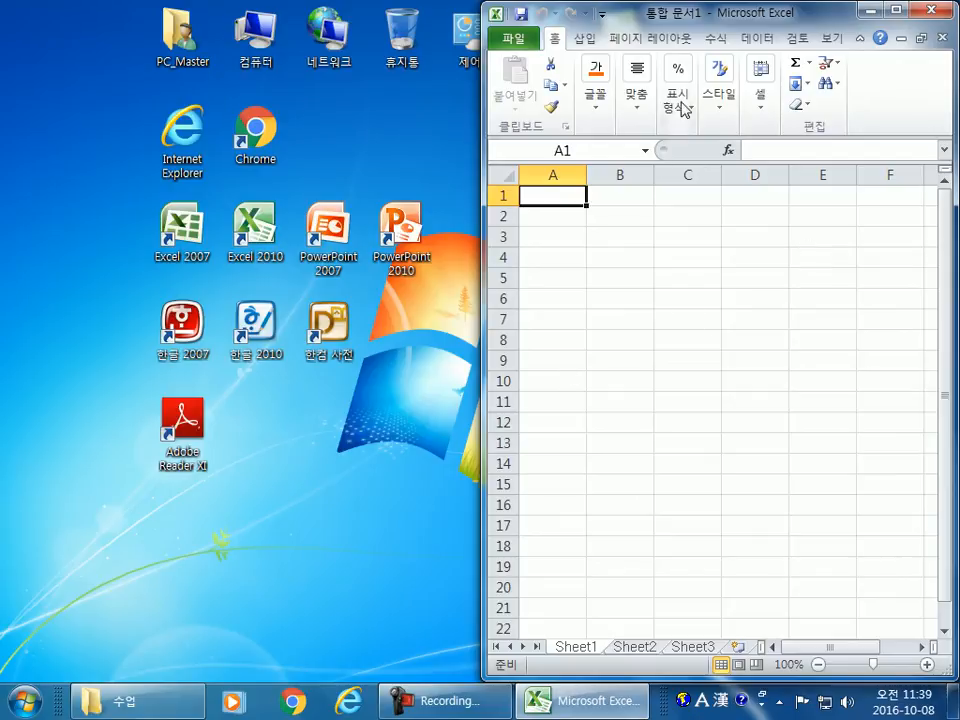
{"action": "left_click_drag", "start_coordinate": [699, 15], "coordinate": [3, 100]}
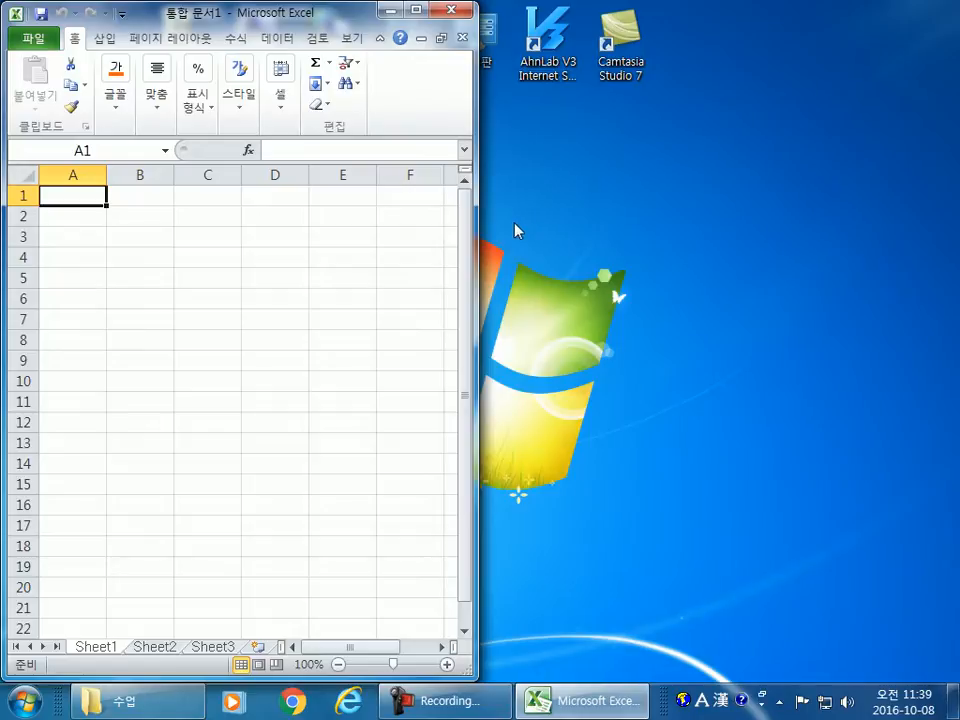
{"action": "left_click_drag", "start_coordinate": [294, 15], "coordinate": [398, 137]}
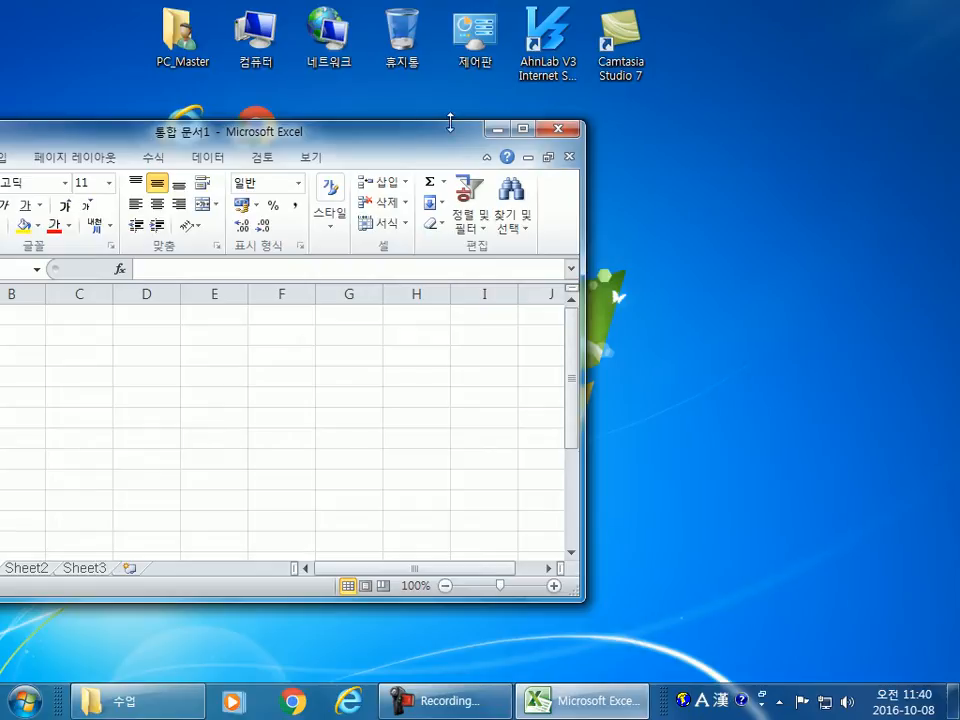
{"action": "left_click_drag", "start_coordinate": [405, 141], "coordinate": [2, 95]}
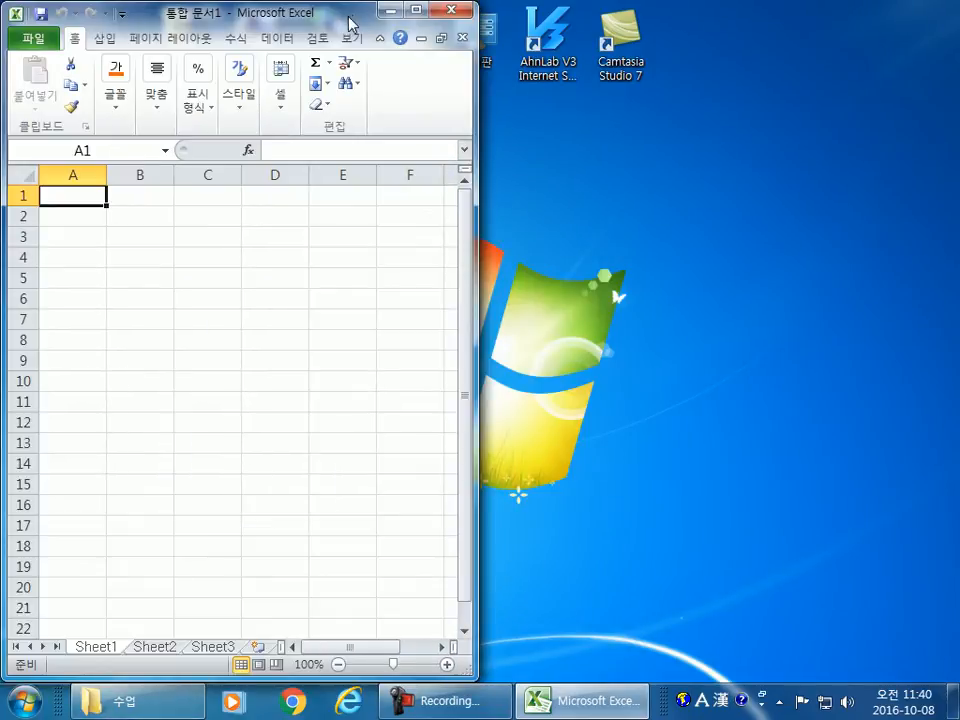
Launch PowerPoint 2010 and arrange it on the right half of the screen with Excel on the left half.
{"action": "left_click_drag", "start_coordinate": [349, 15], "coordinate": [355, 296]}
{"action": "double_click", "coordinate": [401, 230]}
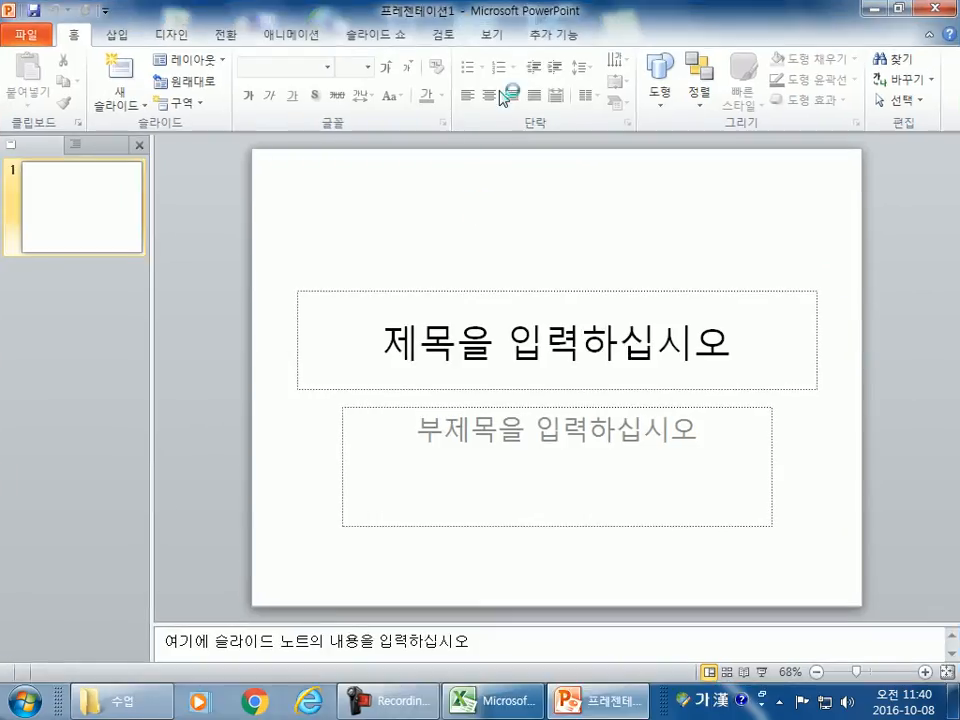
{"action": "left_click_drag", "start_coordinate": [520, 15], "coordinate": [958, 18]}
{"action": "left_click_drag", "start_coordinate": [246, 287], "coordinate": [2, 30]}
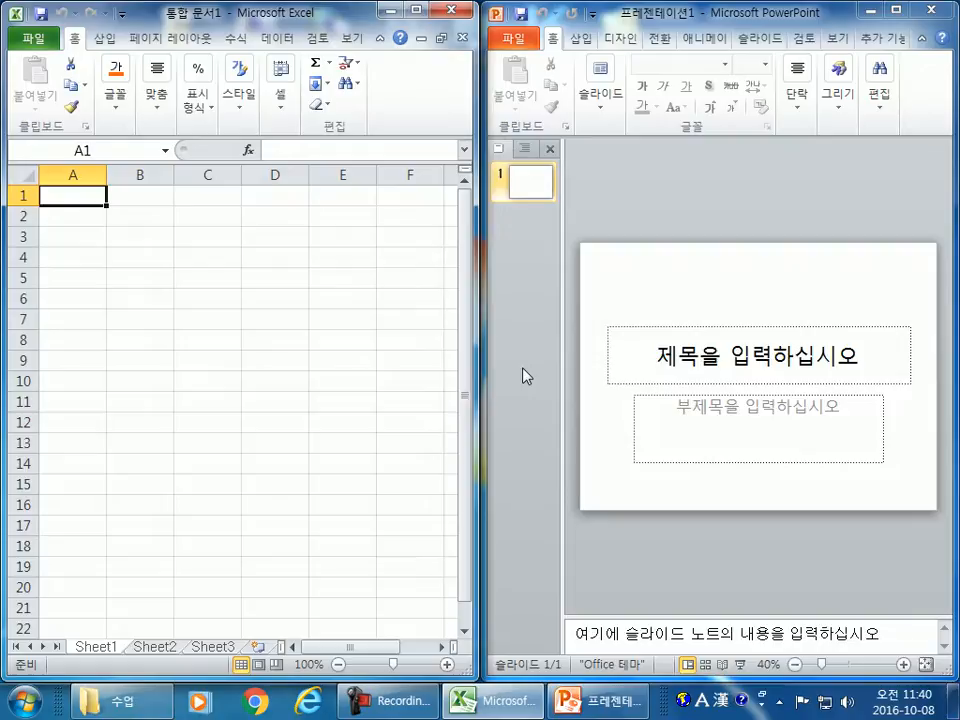
Close PowerPoint and maximize the Excel window.
{"action": "left_click", "coordinate": [947, 12]}
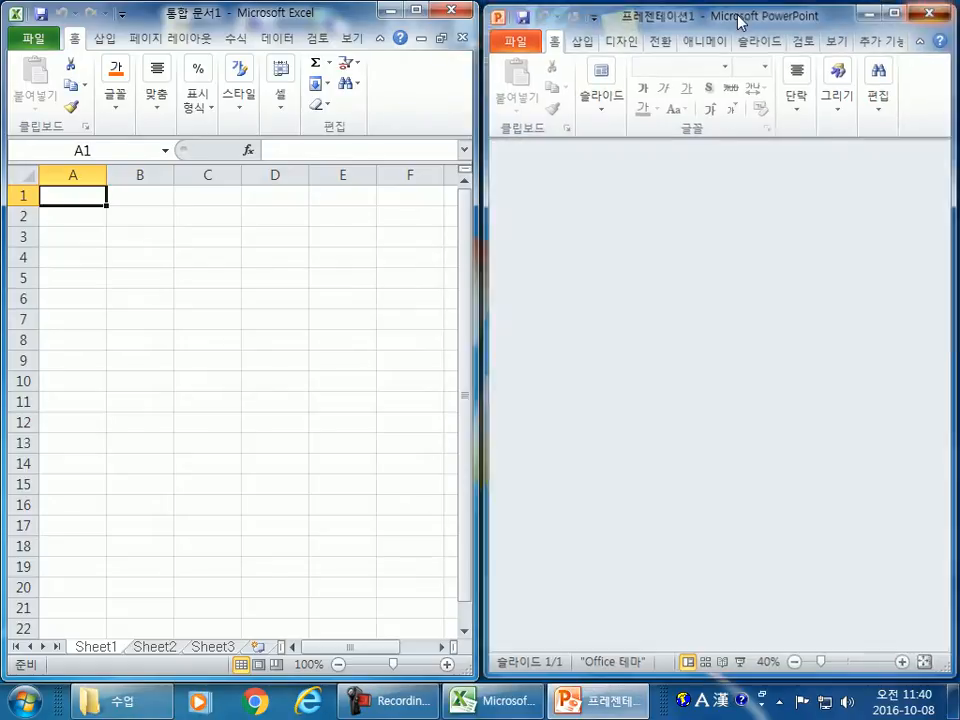
{"action": "left_click", "coordinate": [426, 12]}
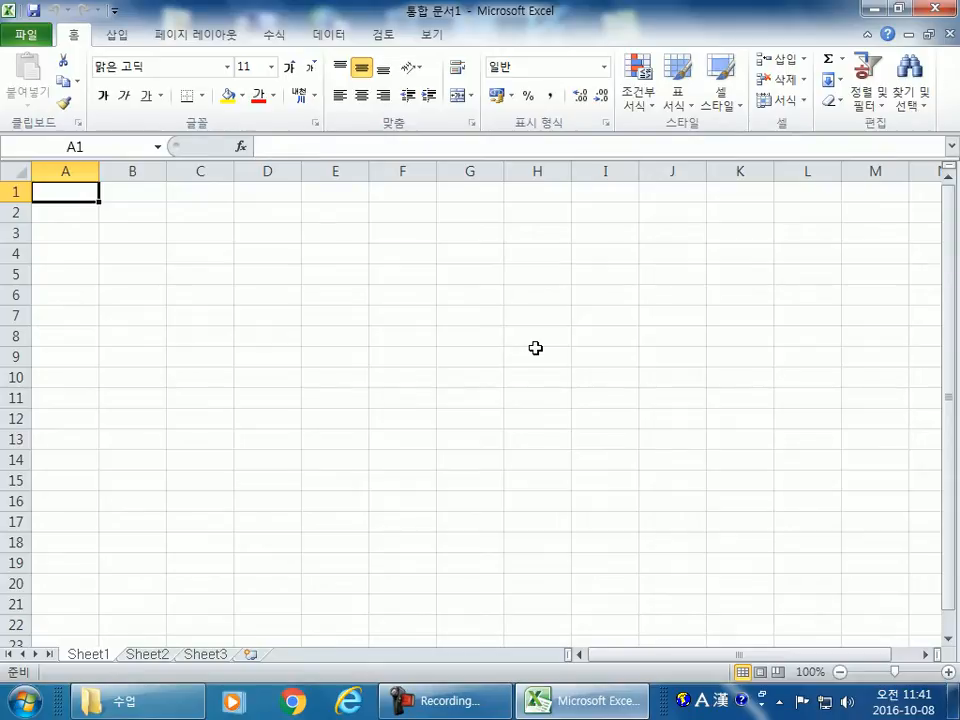
Pull the Excel window out of its maximized state to just below the screen's upper edge and maximize it again.
{"action": "key", "text": "ctrl+Right"}
{"action": "key", "text": "ctrl+Left"}
{"action": "left_click_drag", "start_coordinate": [386, 17], "coordinate": [385, 78]}
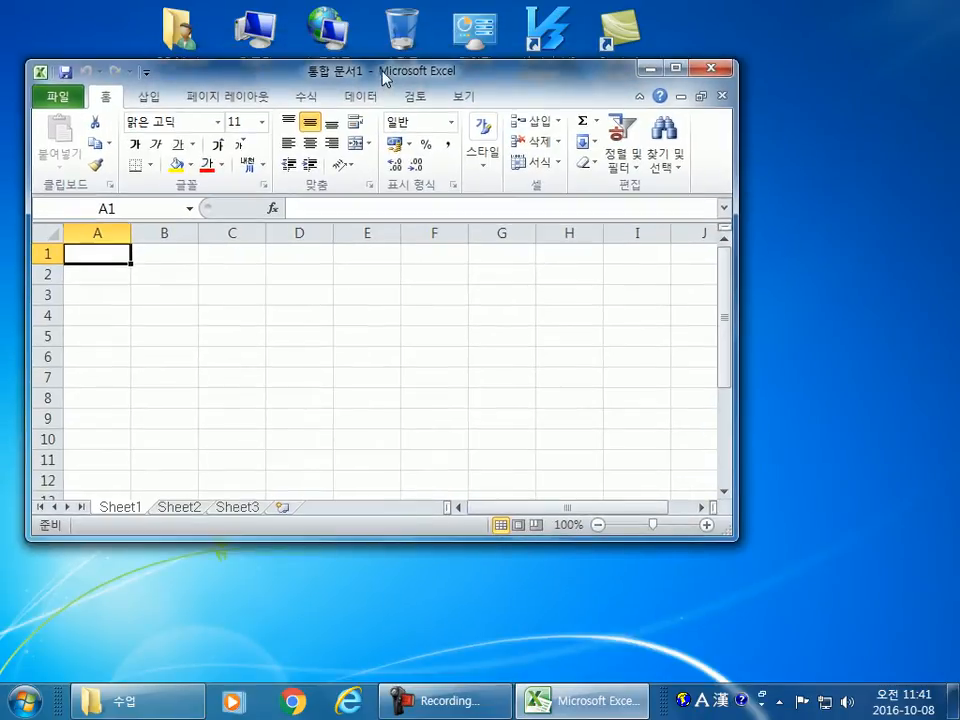
{"action": "key", "text": "ctrl+Right"}
{"action": "key", "text": "ctrl+Left"}
{"action": "double_click", "coordinate": [411, 86]}
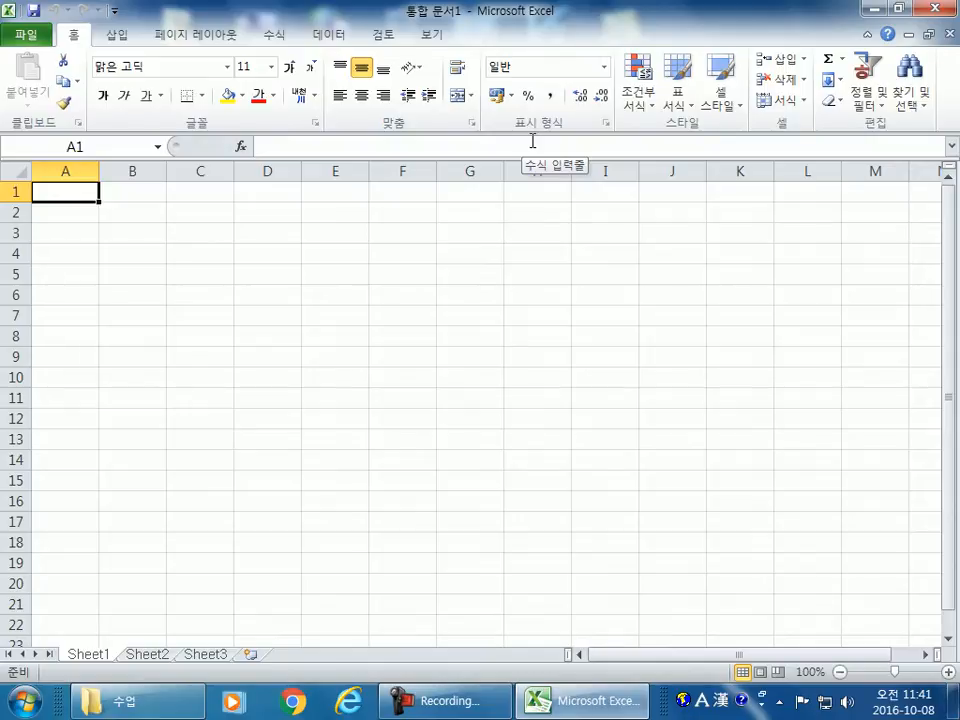
Shrink the maximized Excel window down to the taskbar and bring it back at its restored size.
{"action": "key", "text": "super+Right"}
{"action": "key", "text": "super+Down"}
{"action": "key", "text": "super+Down"}
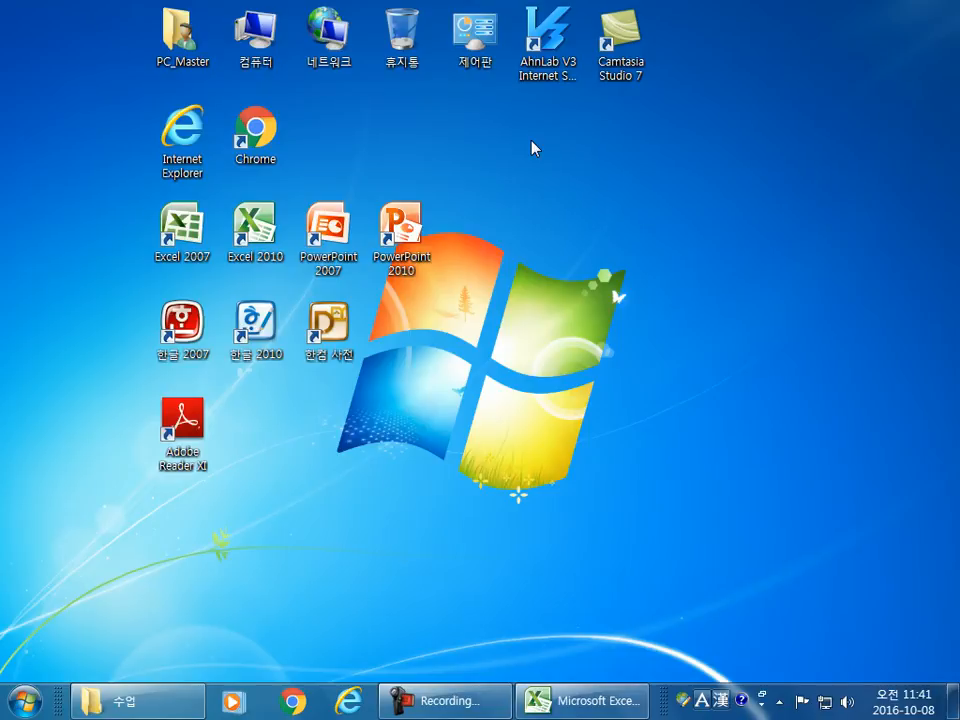
{"action": "left_click", "coordinate": [565, 700]}
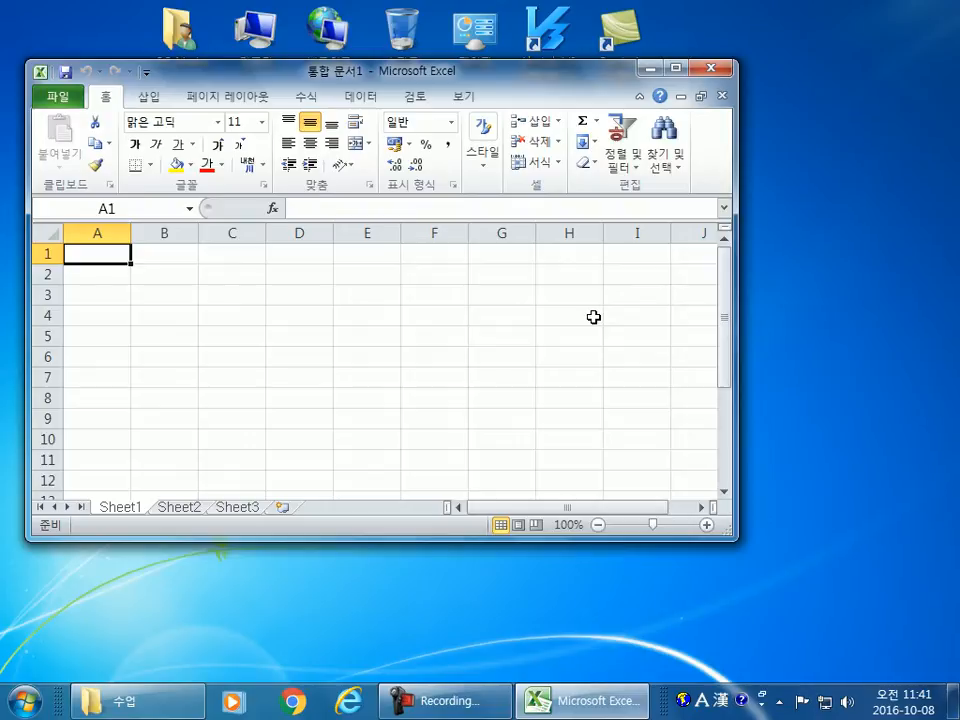
Snap the Excel window to the left half of the screen, move it to the right half and maximize it.
{"action": "key", "text": "super+Left"}
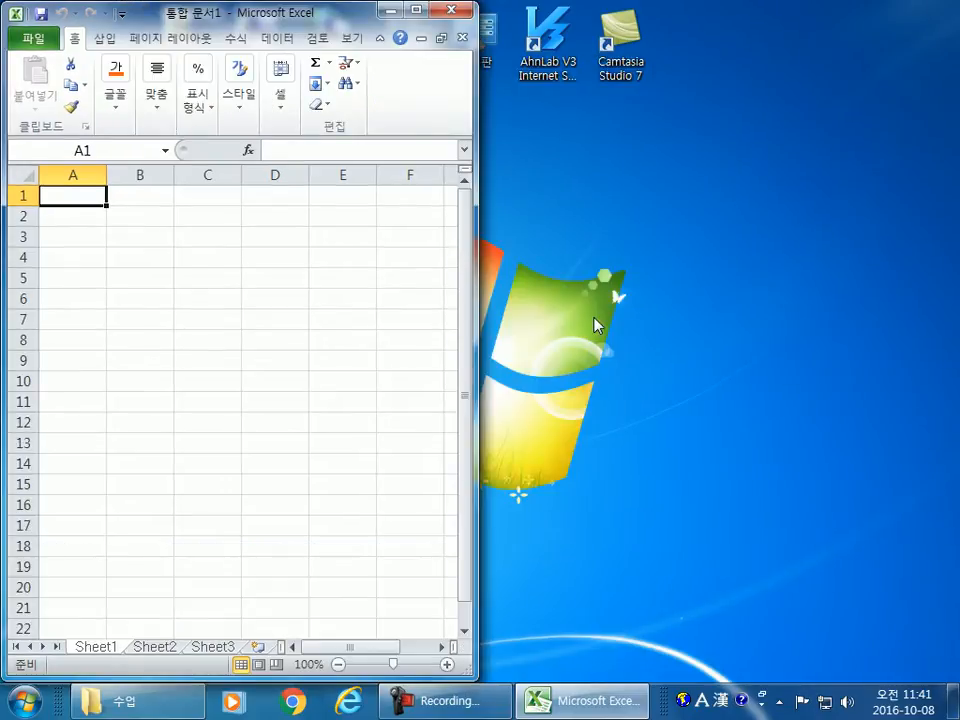
{"action": "key", "text": "super+Right"}
{"action": "key", "text": "super+Right"}
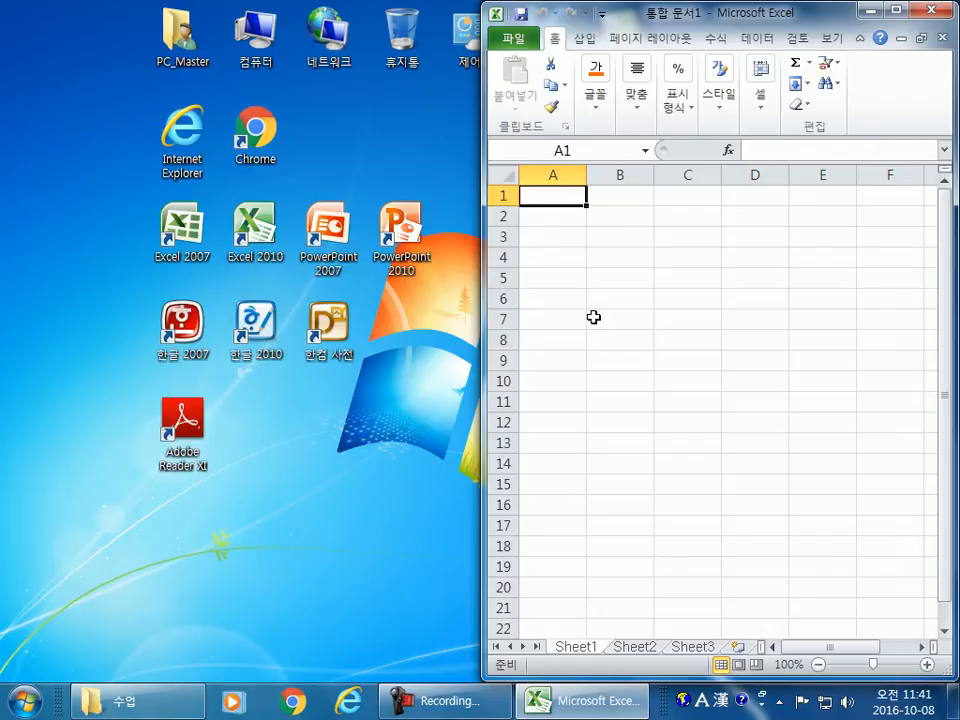
{"action": "key", "text": "super+Up"}
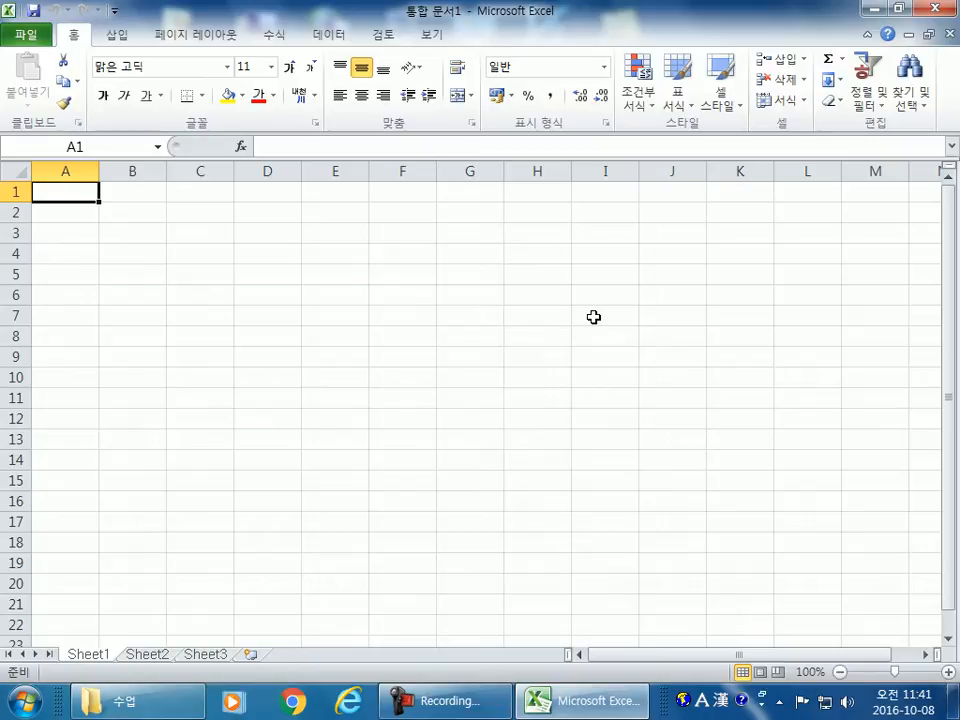
Restore the maximized Excel window, minimize it, reopen it from the taskbar and maximize it.
{"action": "key", "text": "super+Down"}
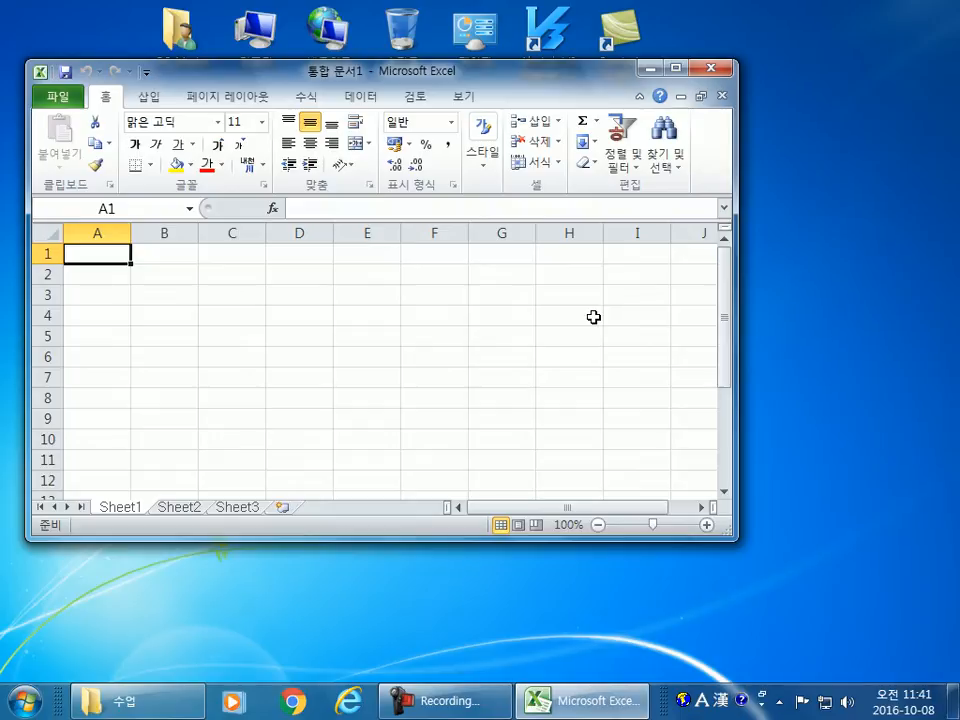
{"action": "key", "text": "super+Down"}
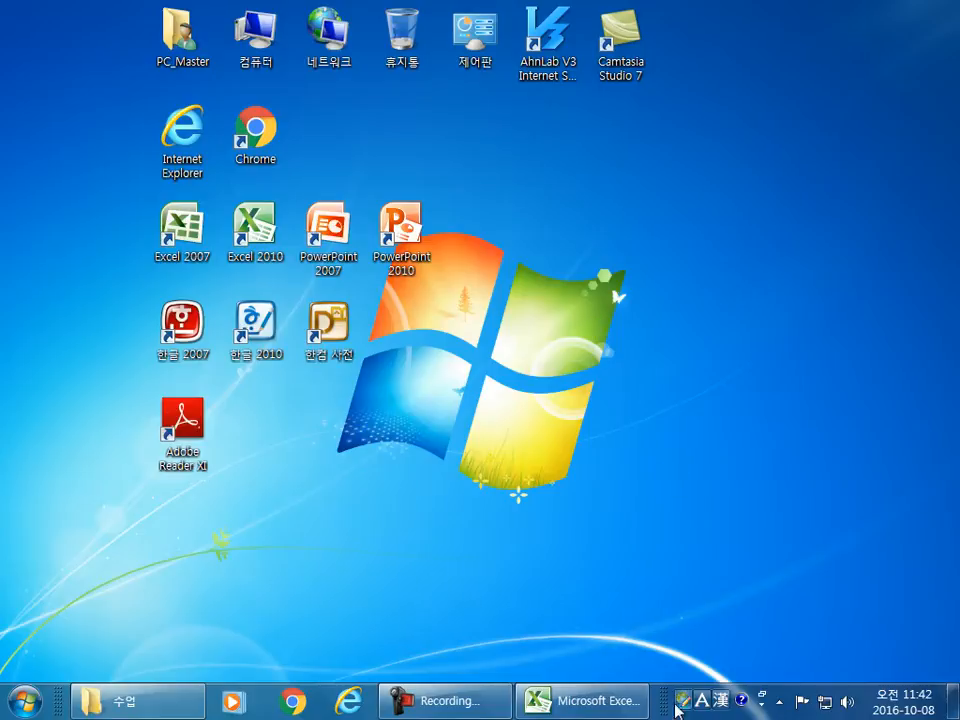
{"action": "left_click", "coordinate": [620, 702]}
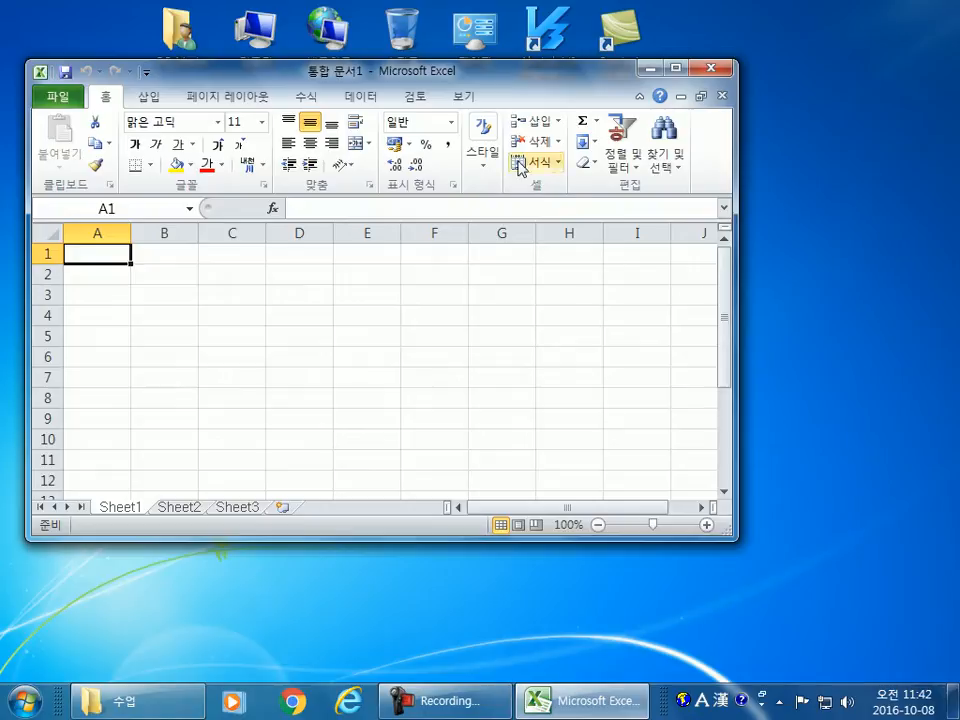
{"action": "double_click", "coordinate": [454, 71]}
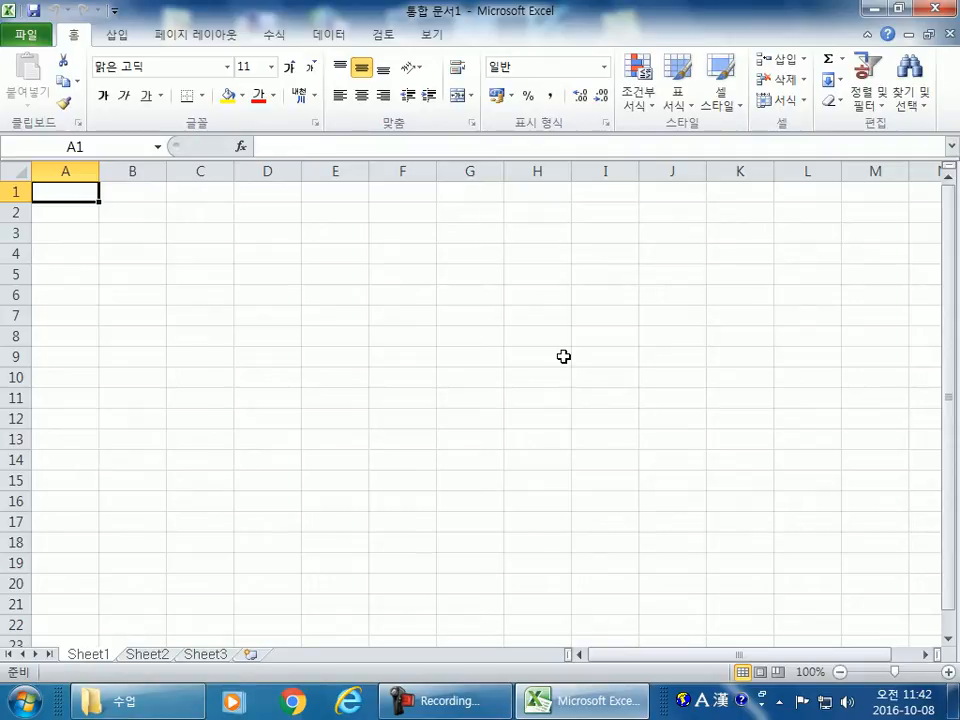
Cycle the Excel window repeatedly through left-half, right-half, restored and maximized states, ending maximized.
{"action": "key", "text": "super+Left"}
{"action": "key", "text": "super+Right"}
{"action": "key", "text": "super+Up"}
{"action": "key", "text": "super+Left"}
{"action": "key", "text": "super+Right"}
{"action": "key", "text": "super+Right"}
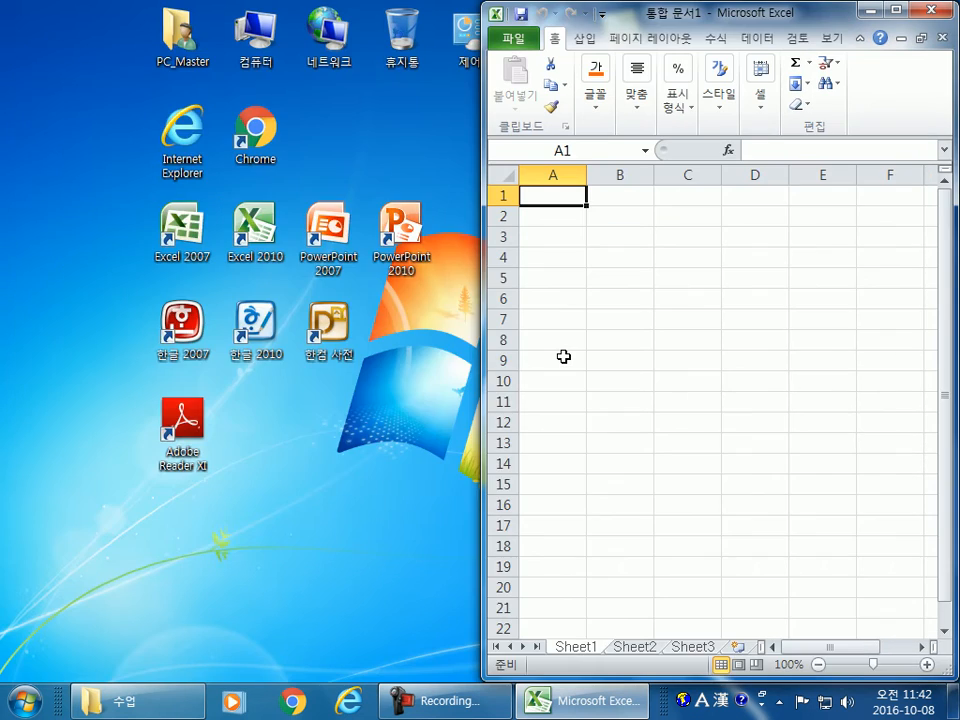
{"action": "key", "text": "super+Up"}
{"action": "key", "text": "super+Left"}
{"action": "key", "text": "super+Right"}
{"action": "key", "text": "super+Right"}
{"action": "key", "text": "super+Left"}
{"action": "key", "text": "super+Left"}
{"action": "key", "text": "super+Right"}
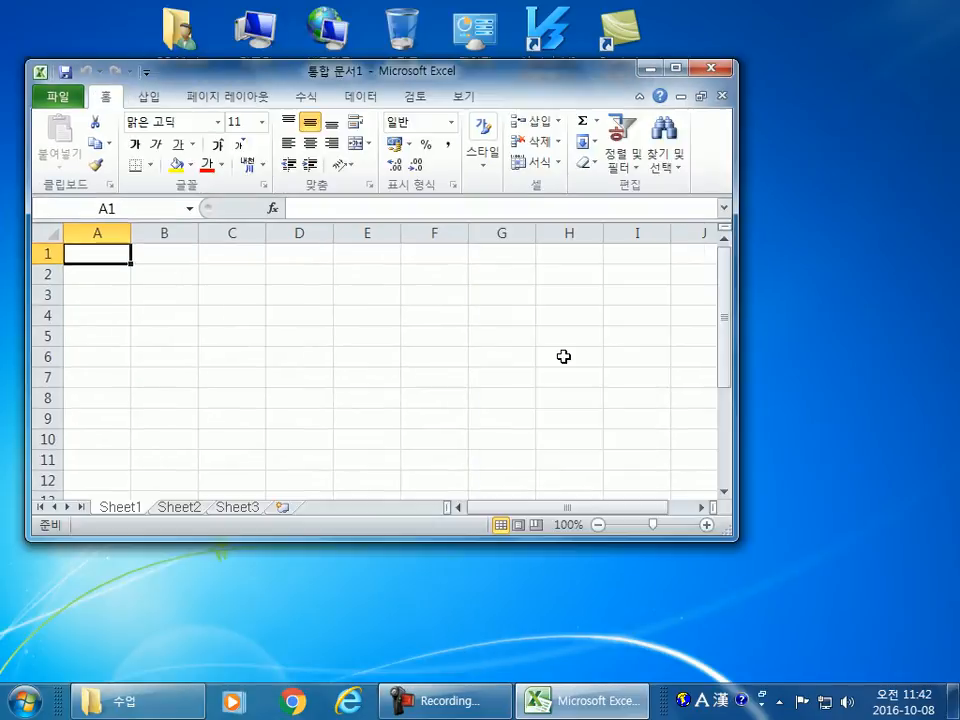
{"action": "key", "text": "super+Up"}
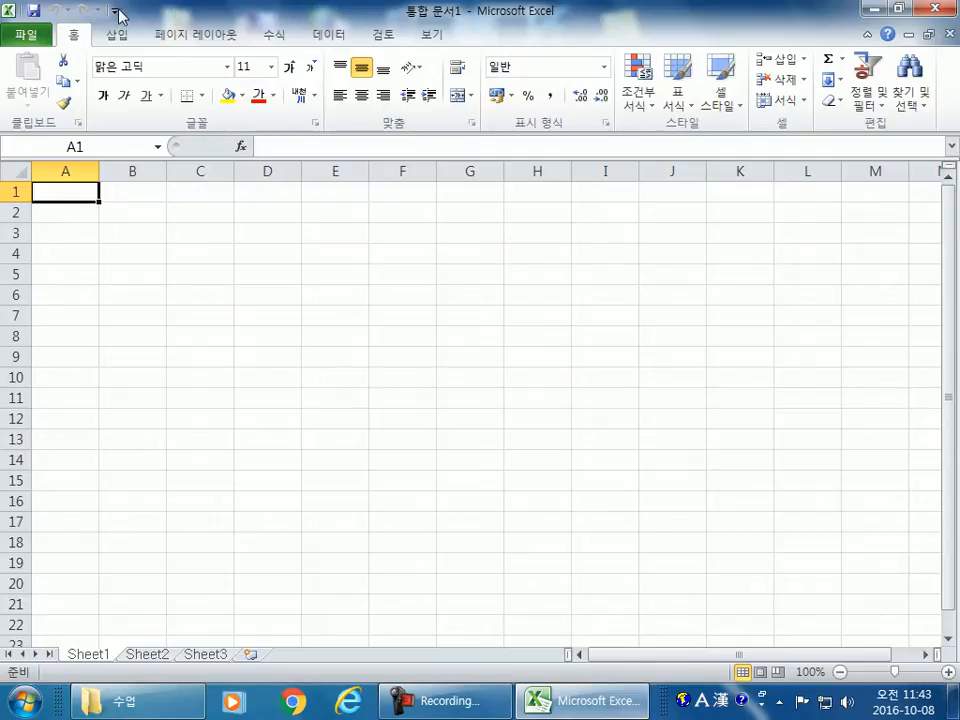
View and dismiss Excel's window control options, then restore and re-maximize the window from its title bar.
{"action": "left_click", "coordinate": [12, 14]}
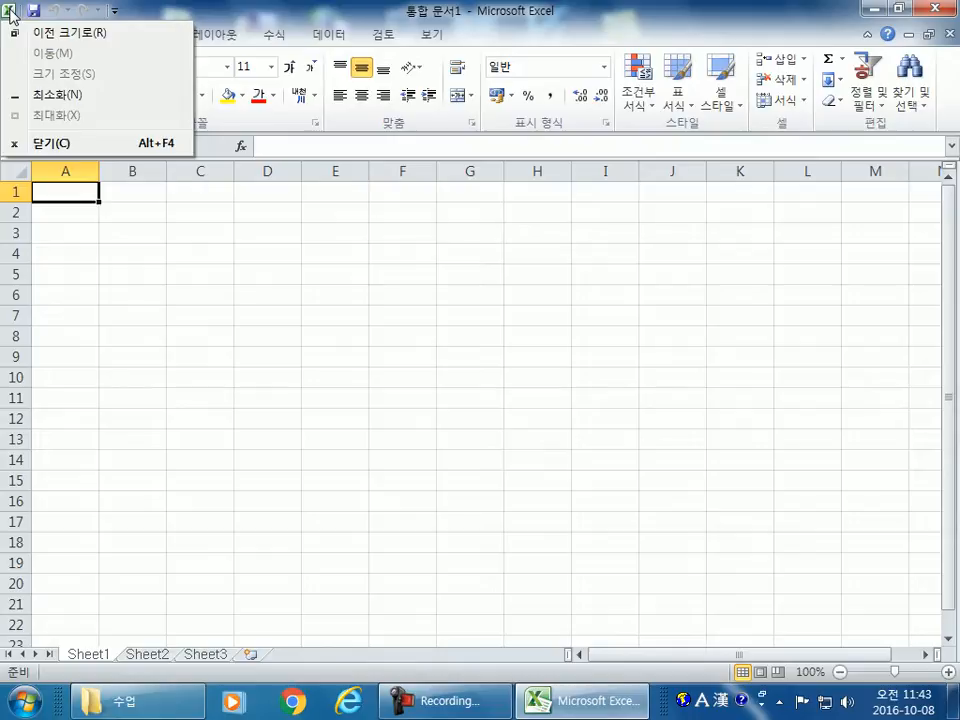
{"action": "left_click", "coordinate": [180, 8]}
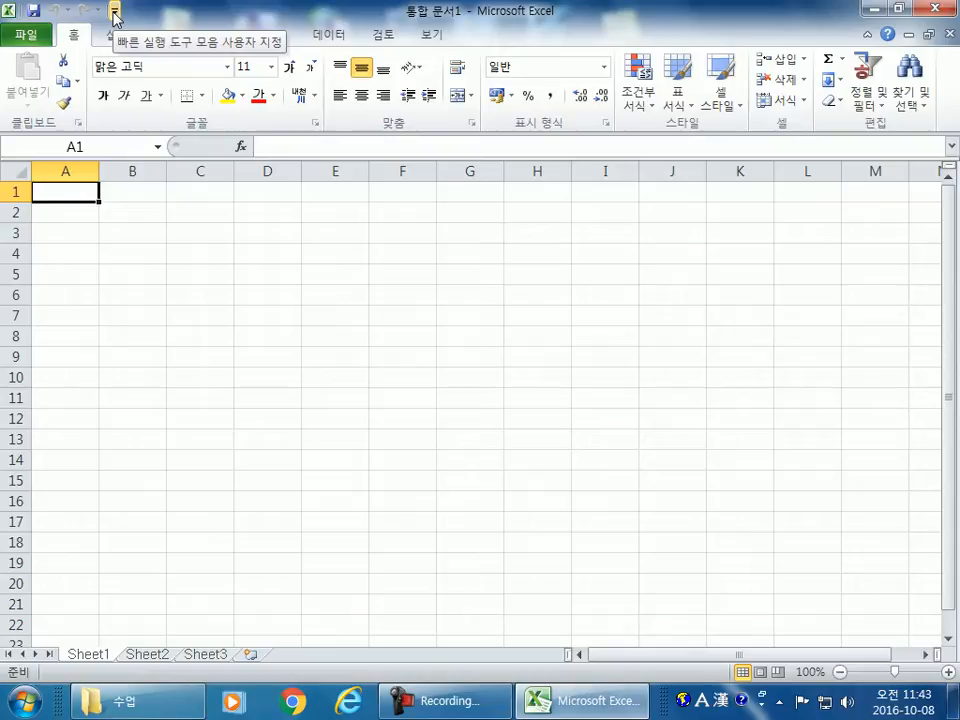
{"action": "double_click", "coordinate": [214, 11]}
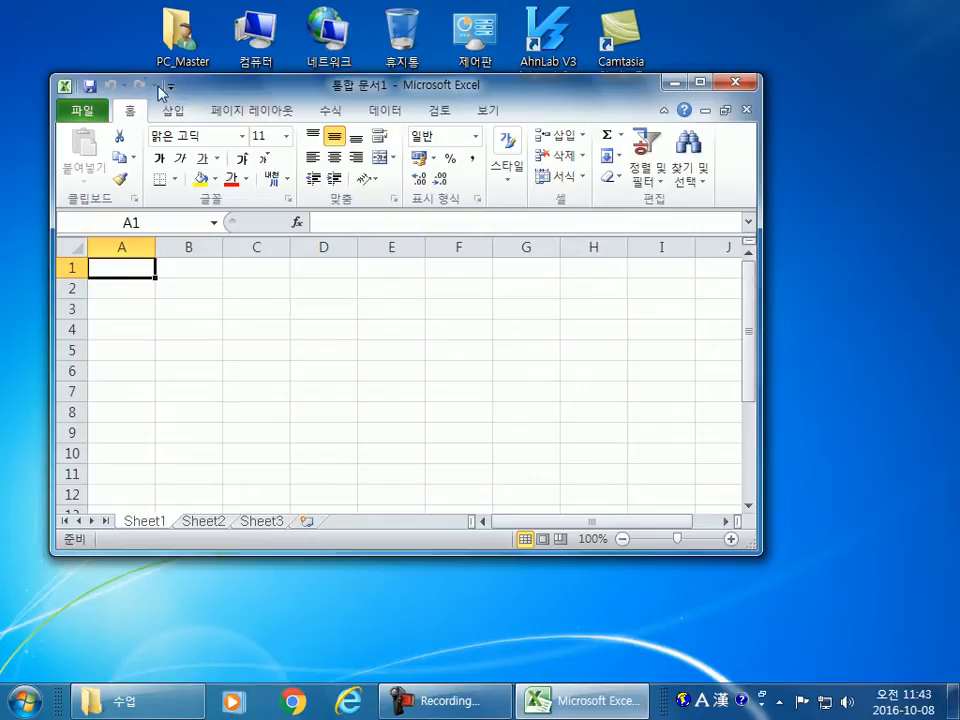
{"action": "double_click", "coordinate": [190, 83]}
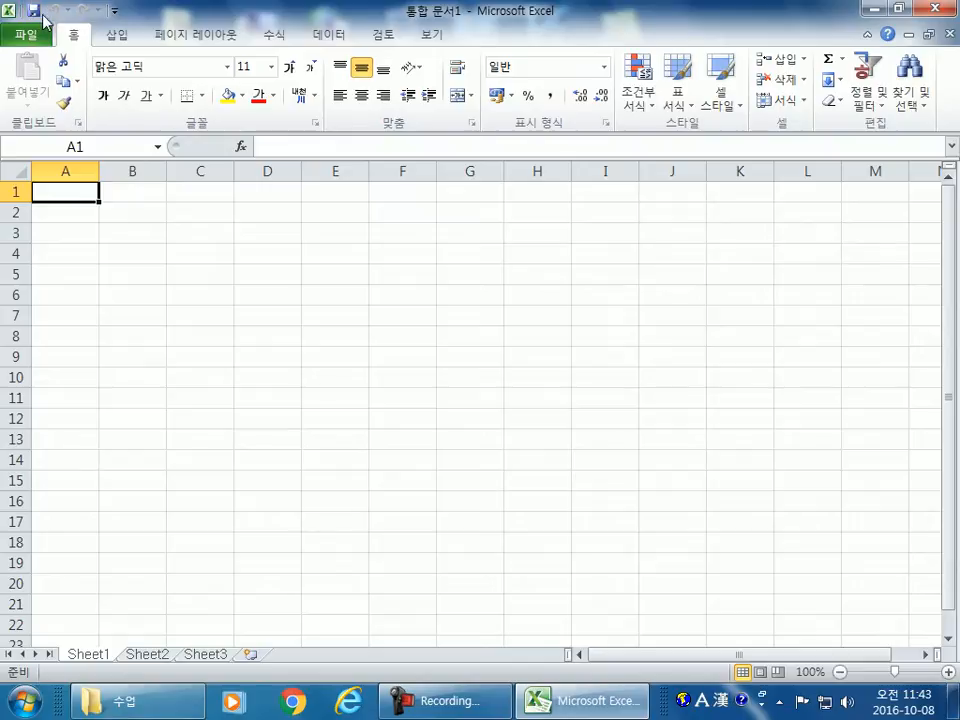
Add the Open (열기) command to the Quick Access Toolbar.
{"action": "left_click", "coordinate": [115, 12]}
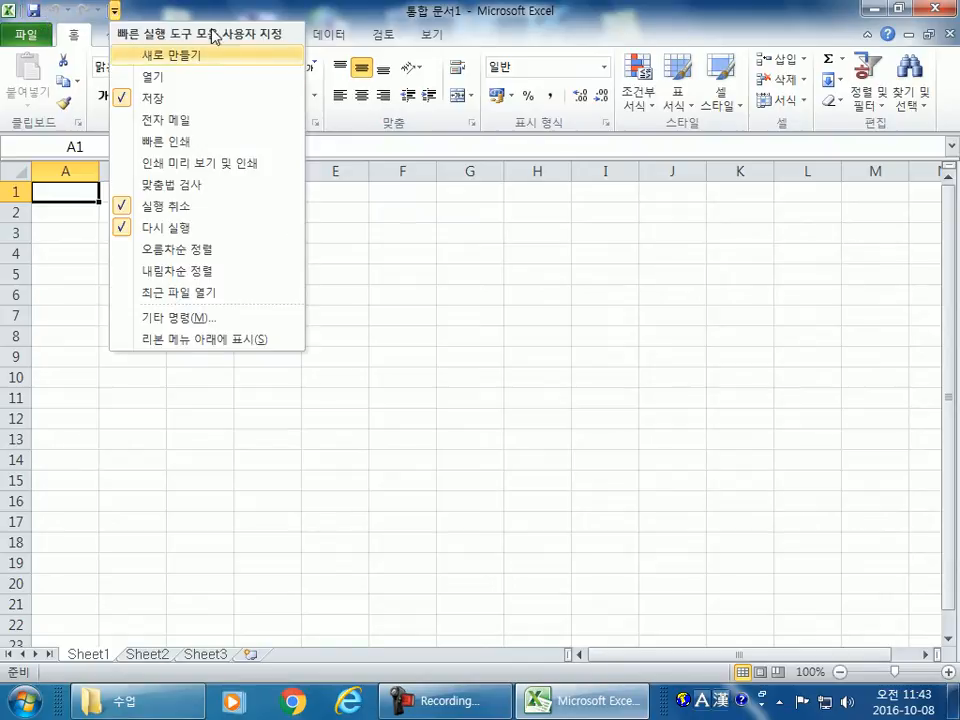
{"action": "left_click", "coordinate": [116, 12]}
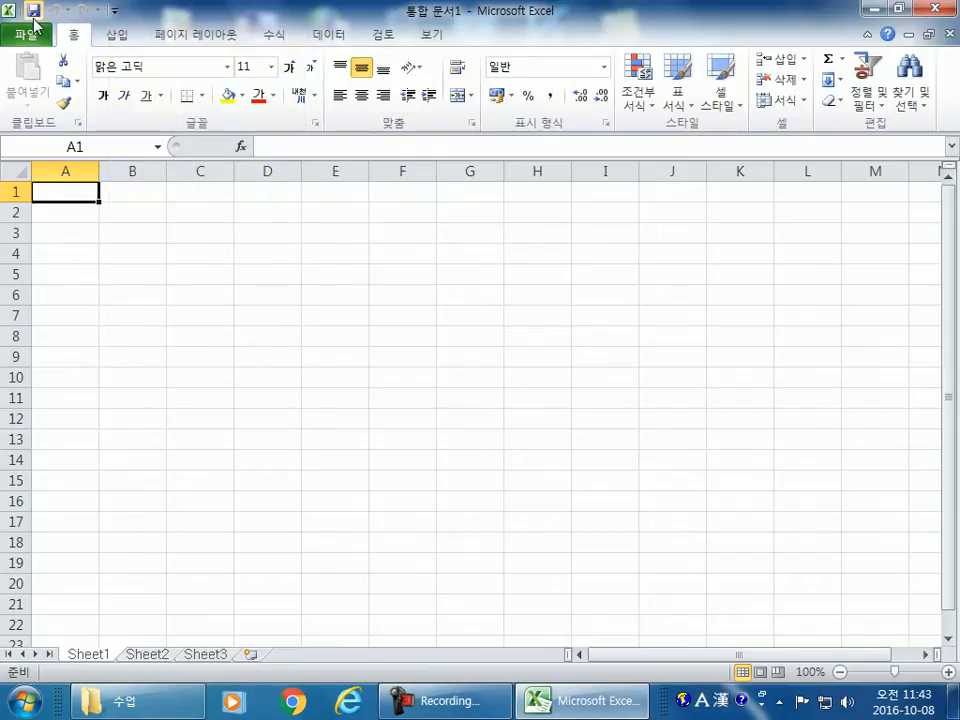
{"action": "left_click", "coordinate": [115, 12]}
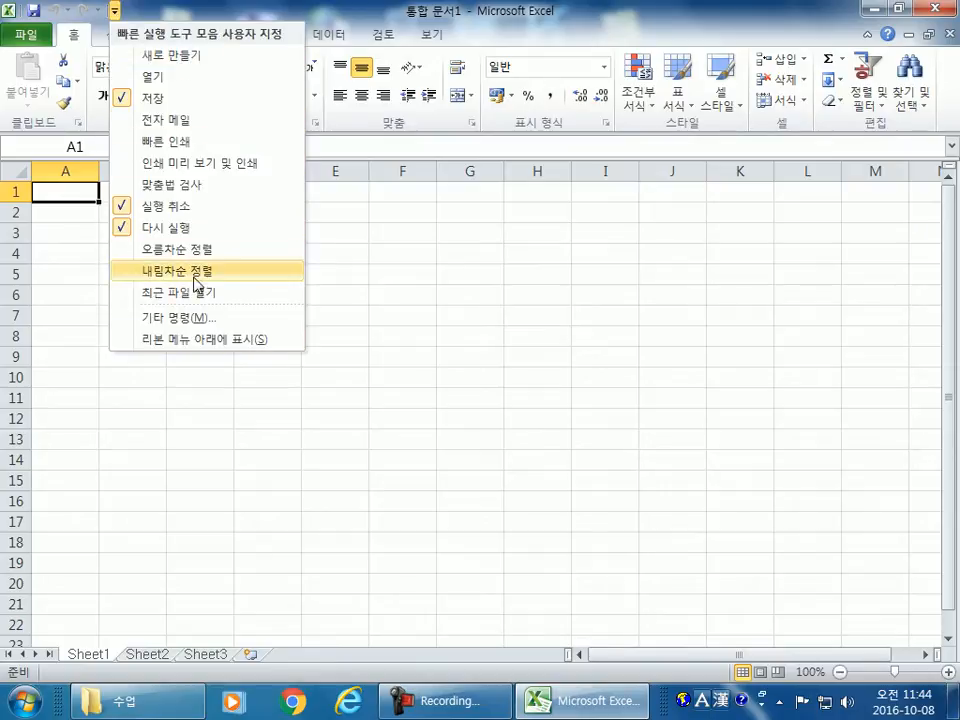
{"action": "left_click", "coordinate": [162, 80]}
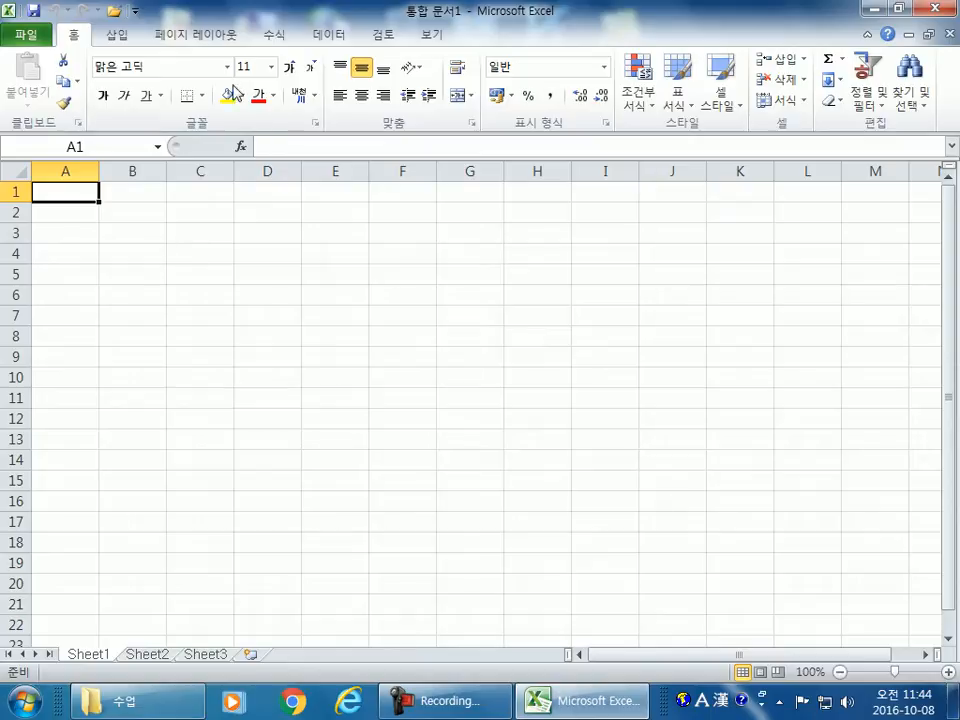
Remove the Open (열기) command from the Quick Access Toolbar and add it back.
{"action": "left_click", "coordinate": [135, 11]}
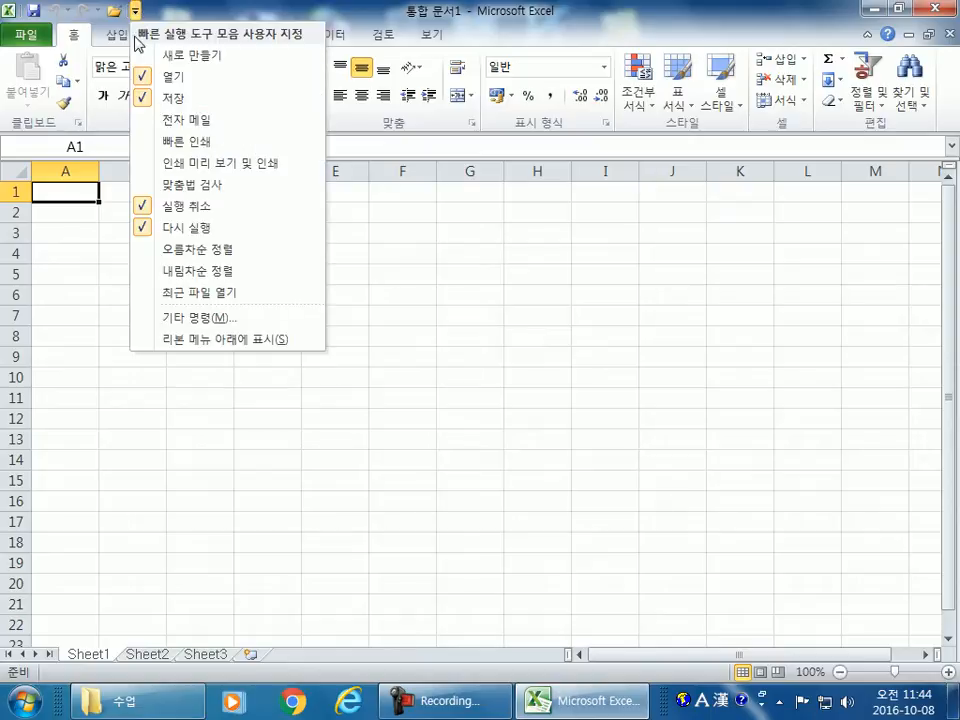
{"action": "left_click", "coordinate": [172, 88]}
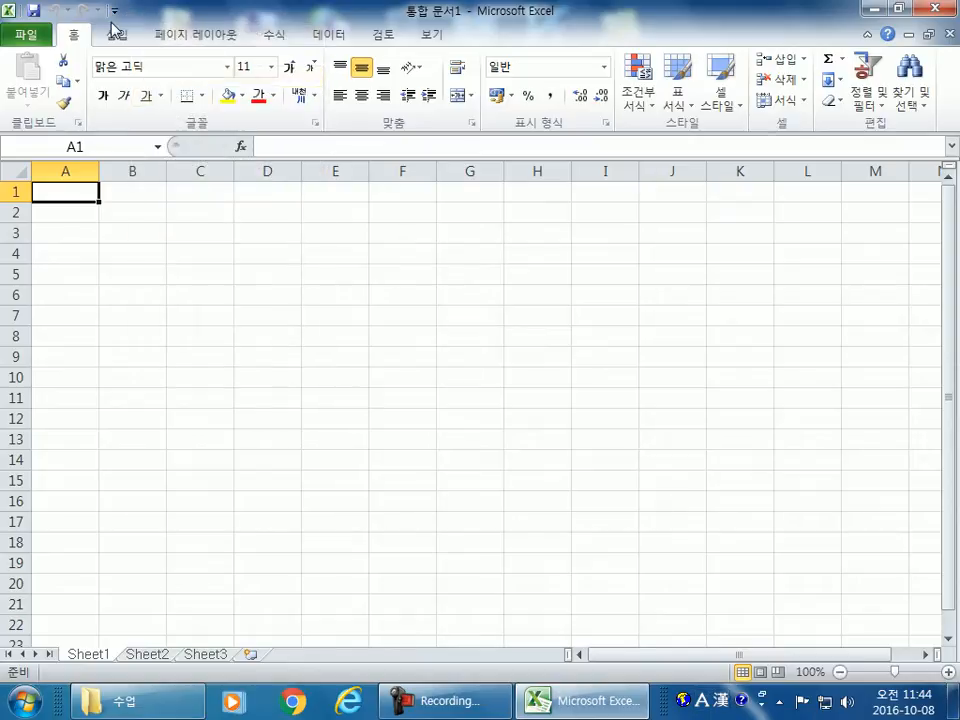
{"action": "left_click", "coordinate": [116, 11]}
{"action": "left_click", "coordinate": [168, 78]}
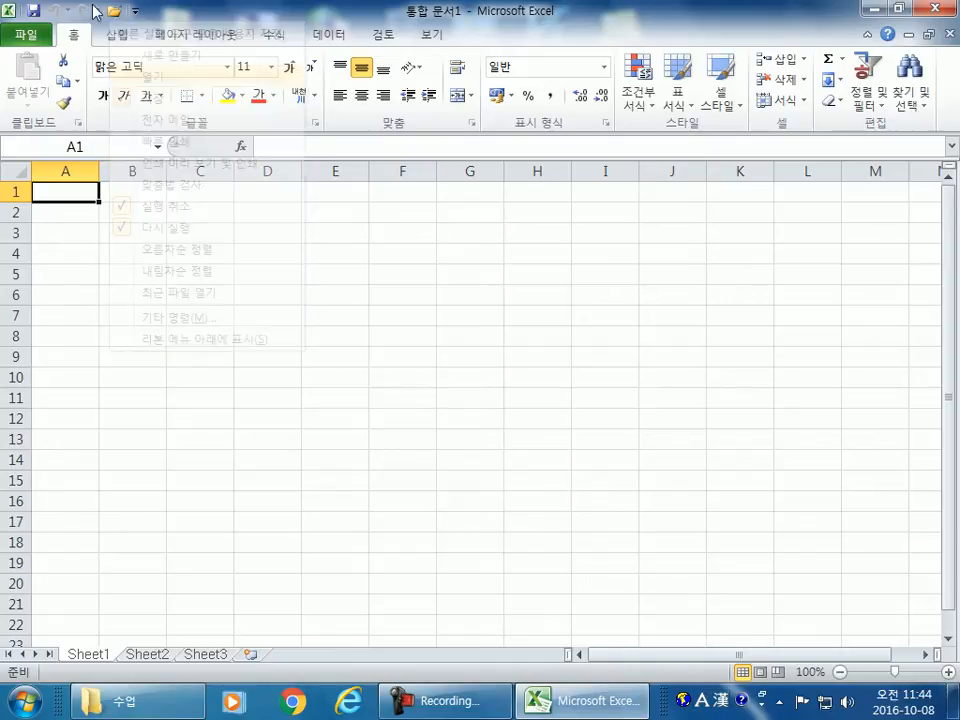
Add the Print Preview and Print (인쇄 미리 보기 및 인쇄) command to the Quick Access Toolbar and review its other available commands.
{"action": "left_click", "coordinate": [135, 11]}
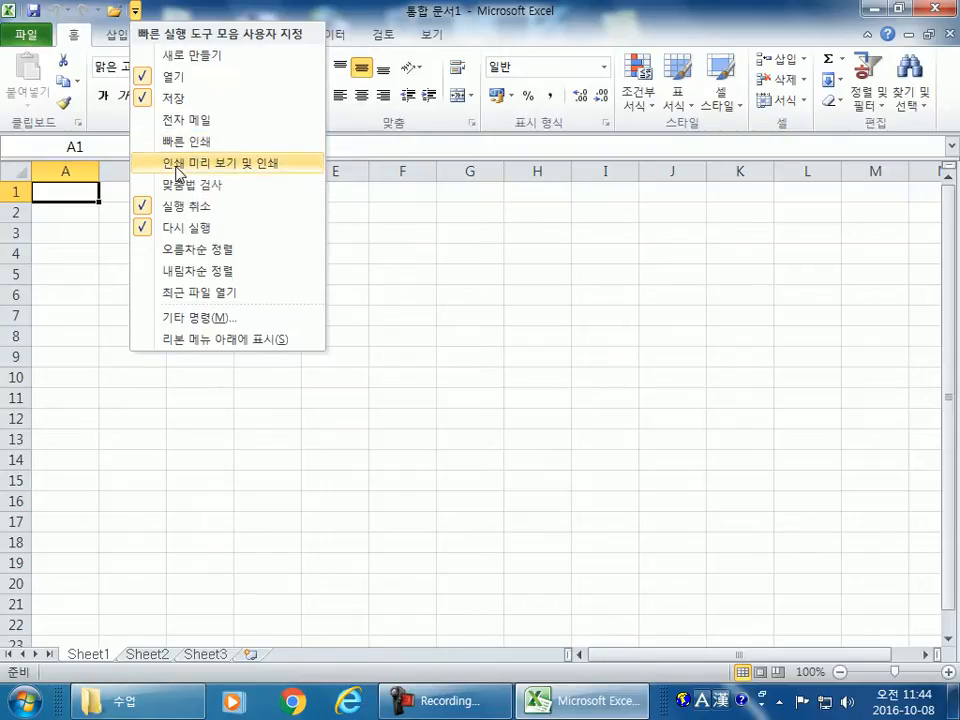
{"action": "left_click", "coordinate": [178, 163]}
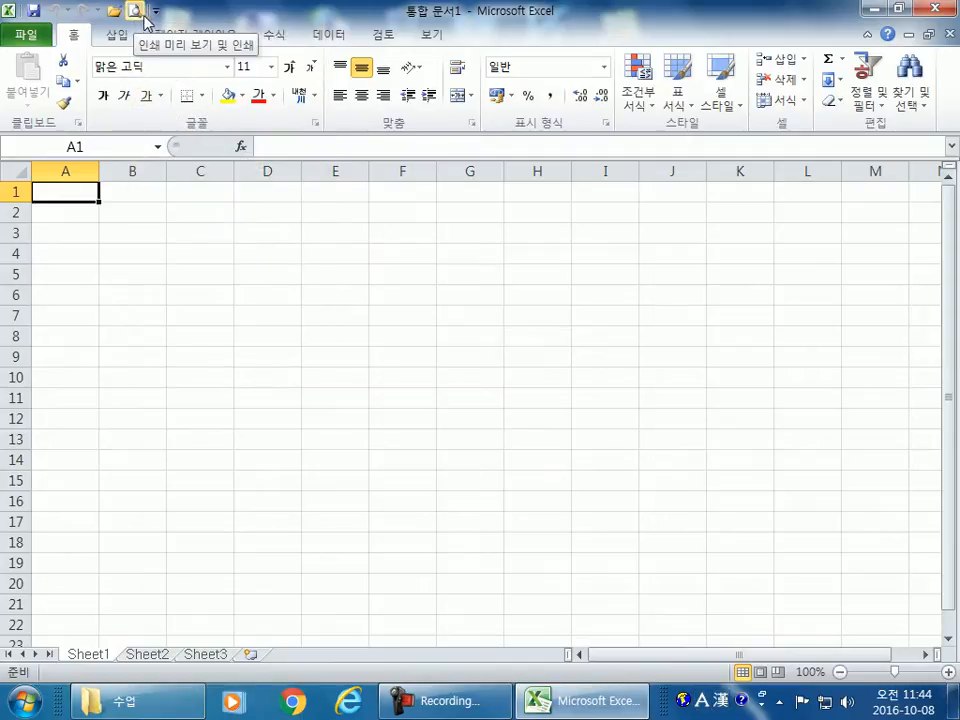
{"action": "left_click", "coordinate": [155, 11]}
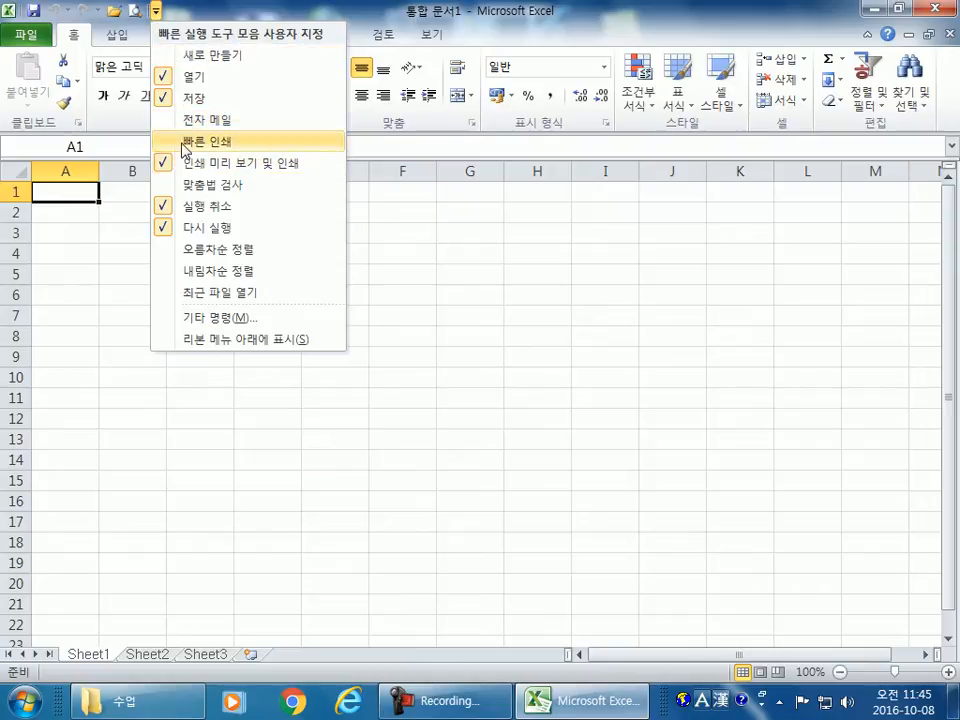
{"action": "left_click", "coordinate": [118, 10]}
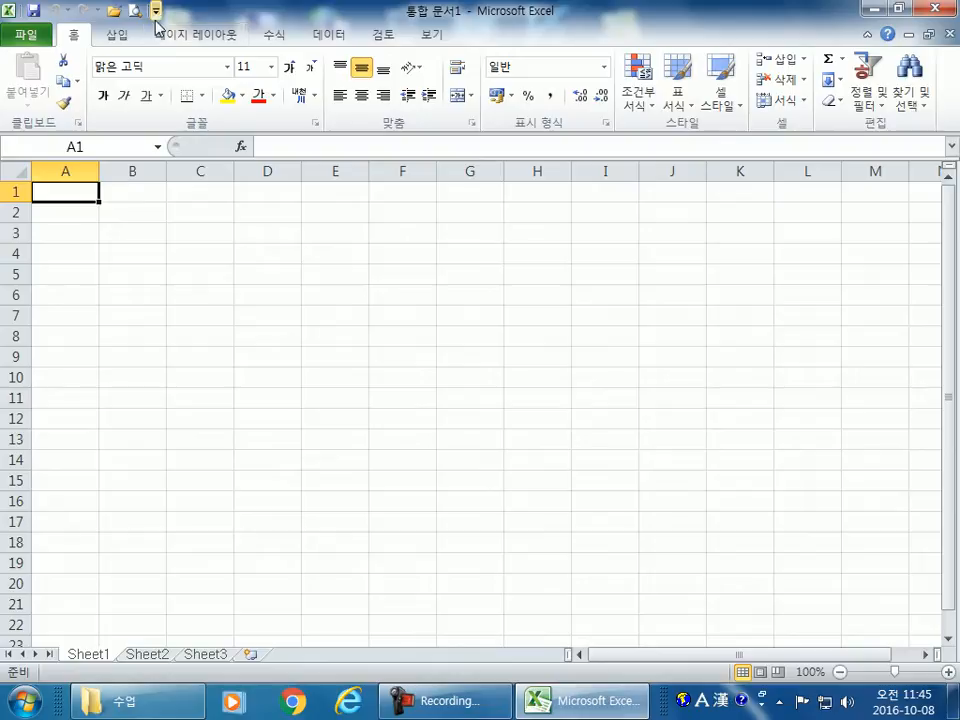
{"action": "left_click", "coordinate": [155, 10]}
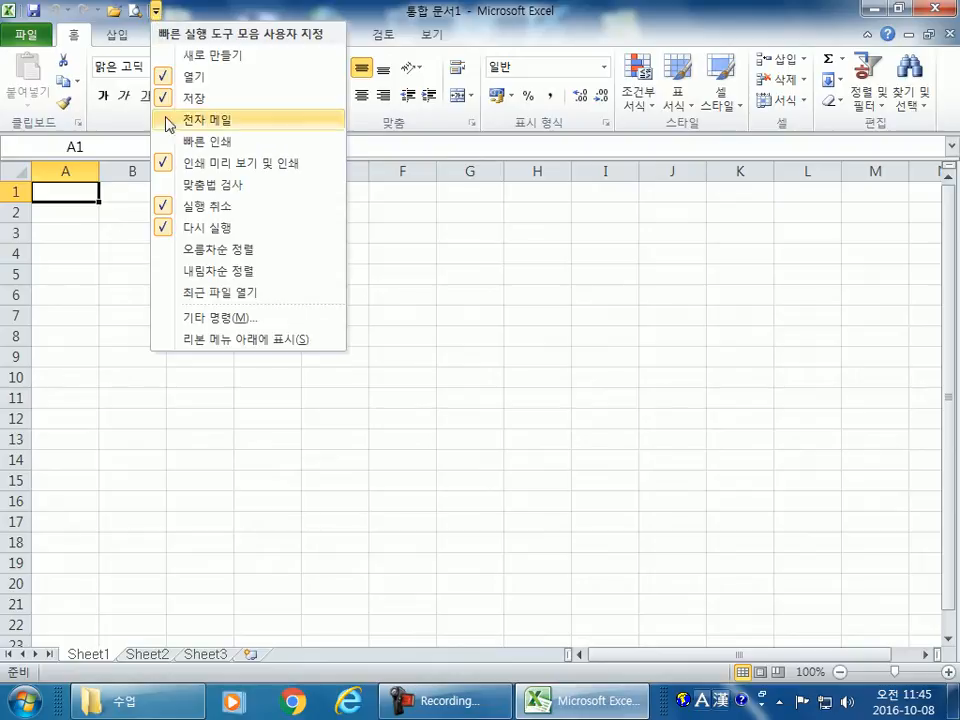
{"action": "left_click", "coordinate": [241, 17]}
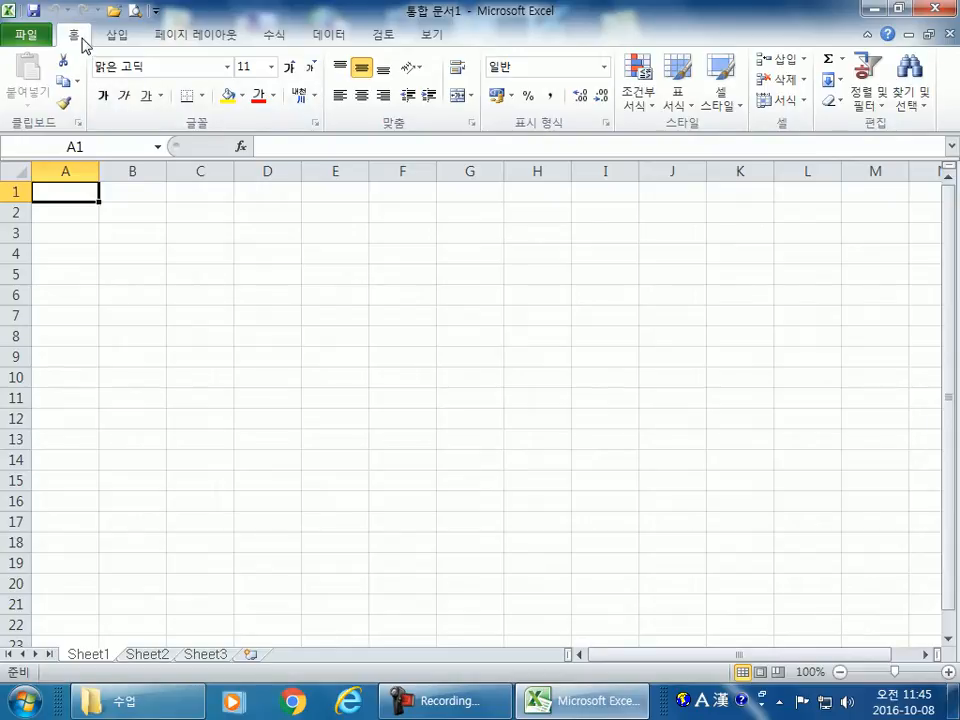
View the Insert (삽입) ribbon commands and return to the Home (홈) commands.
{"action": "left_click", "coordinate": [118, 40]}
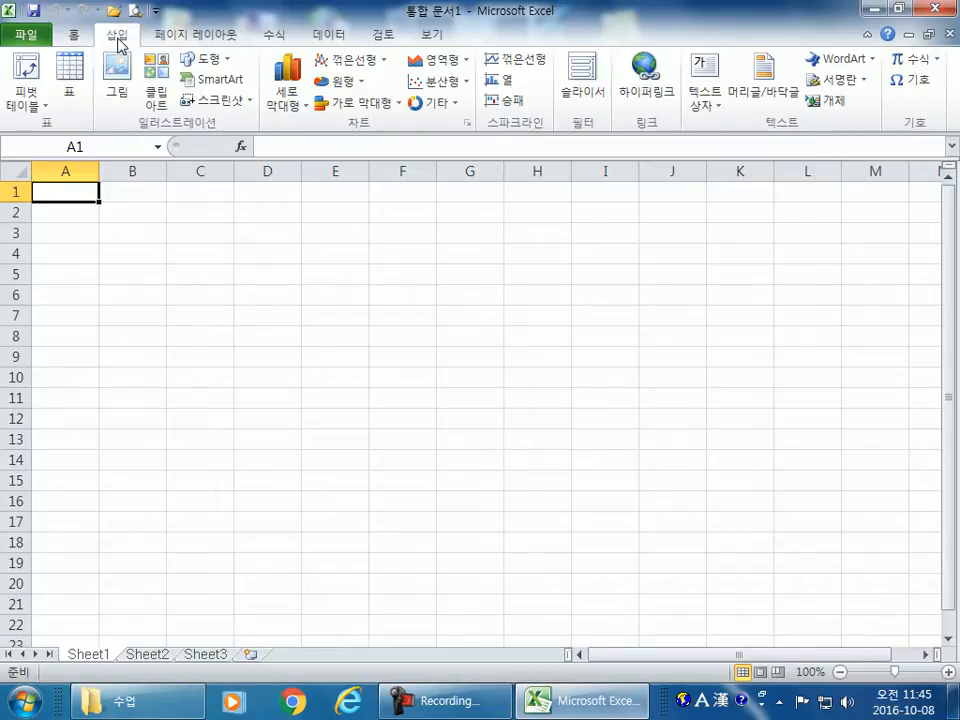
{"action": "left_click", "coordinate": [78, 44]}
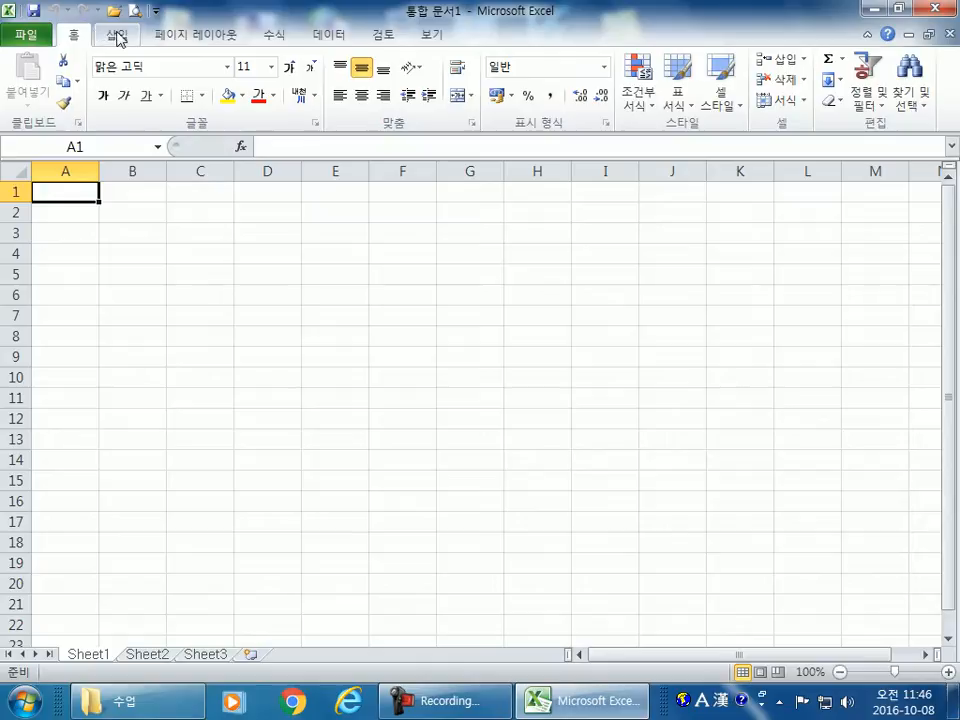
Select several cells across the sheet, ending at H7, and jump to the first cell of row 7.
{"action": "left_click", "coordinate": [522, 295]}
{"action": "left_click", "coordinate": [537, 392]}
{"action": "left_click", "coordinate": [482, 308]}
{"action": "left_click", "coordinate": [672, 315]}
{"action": "left_click", "coordinate": [619, 418]}
{"action": "left_click", "coordinate": [553, 308]}
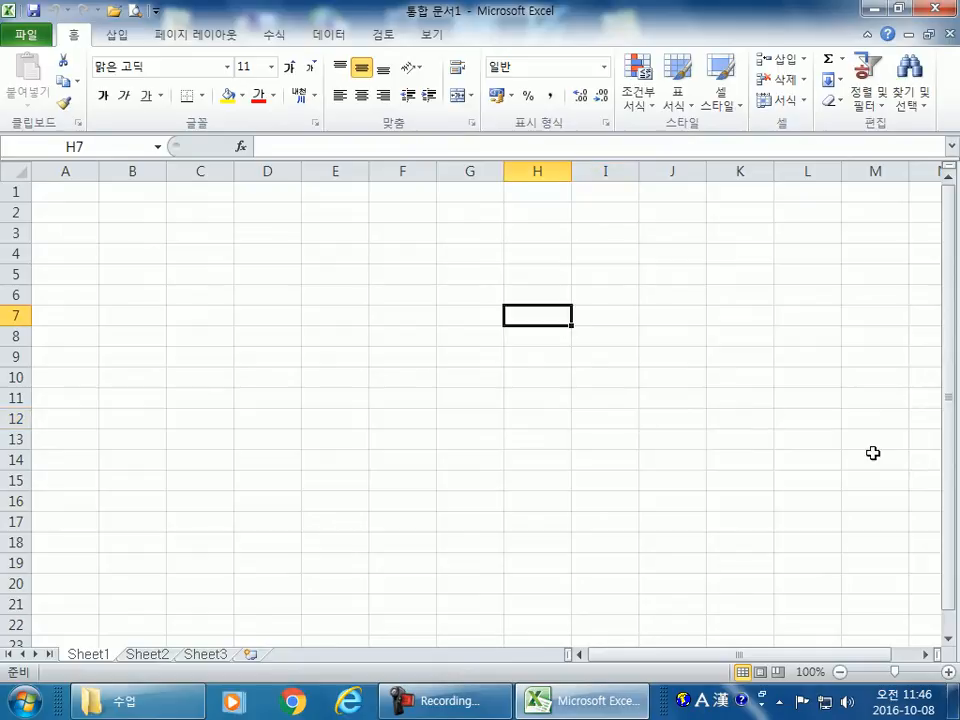
{"action": "key", "text": "Home"}
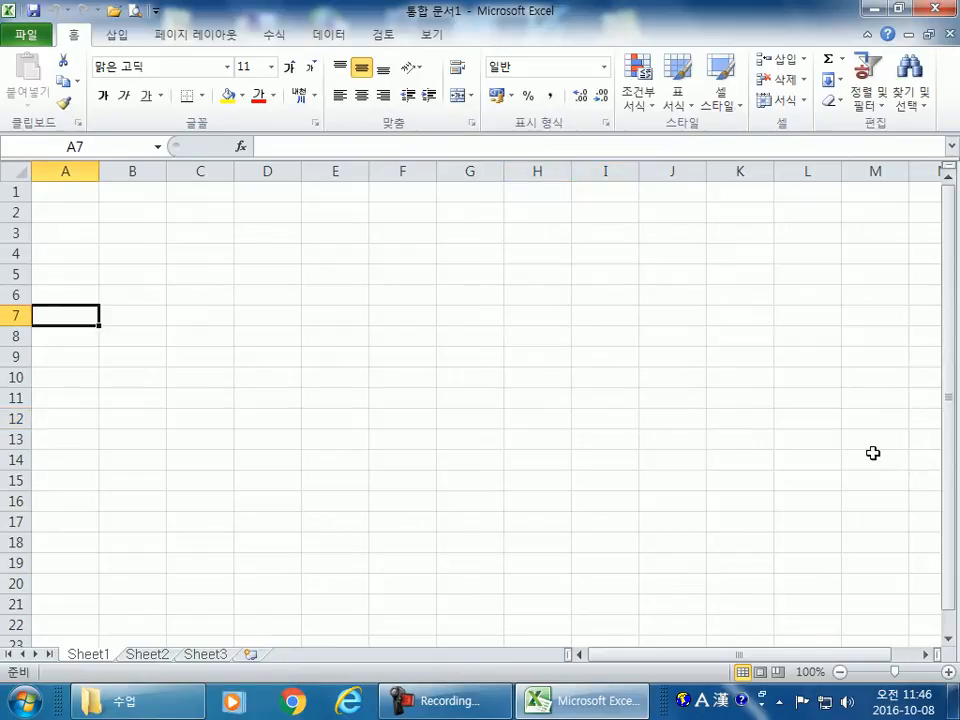
Select cell H5 and jump to the first cell of row 5.
{"action": "left_click_drag", "start_coordinate": [672, 335], "coordinate": [643, 313]}
{"action": "left_click", "coordinate": [567, 271]}
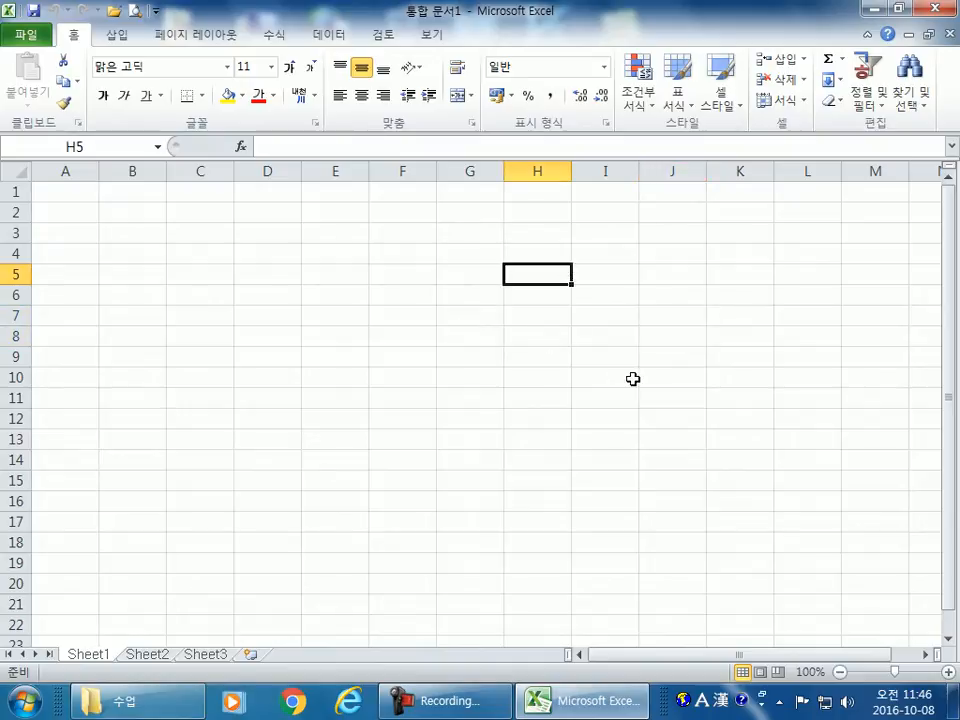
{"action": "key", "text": "Home"}
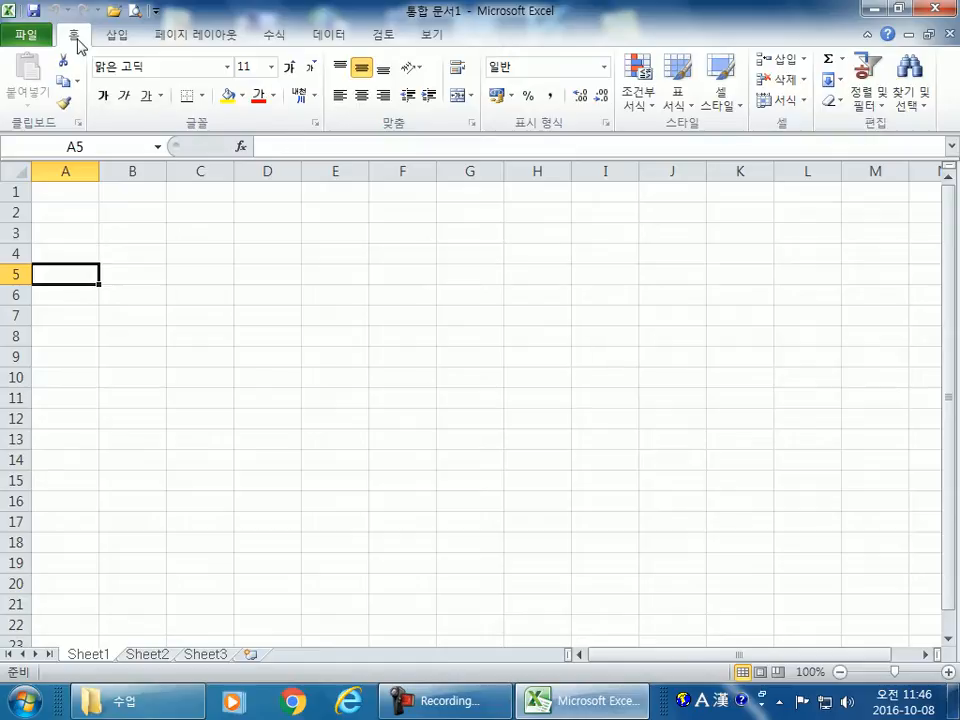
Browse the Insert, Page Layout, Formulas, Data, Review and View ribbon commands in order, and return to the Home commands.
{"action": "left_click", "coordinate": [116, 45]}
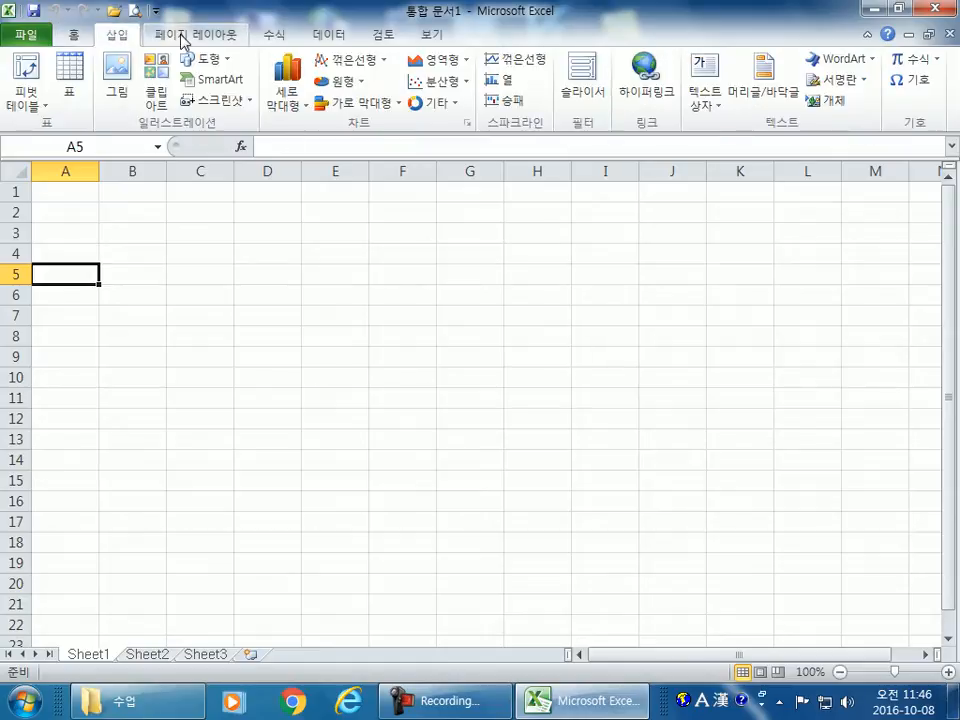
{"action": "left_click", "coordinate": [183, 40]}
{"action": "left_click", "coordinate": [274, 36]}
{"action": "left_click", "coordinate": [334, 36]}
{"action": "left_click", "coordinate": [380, 36]}
{"action": "left_click", "coordinate": [433, 36]}
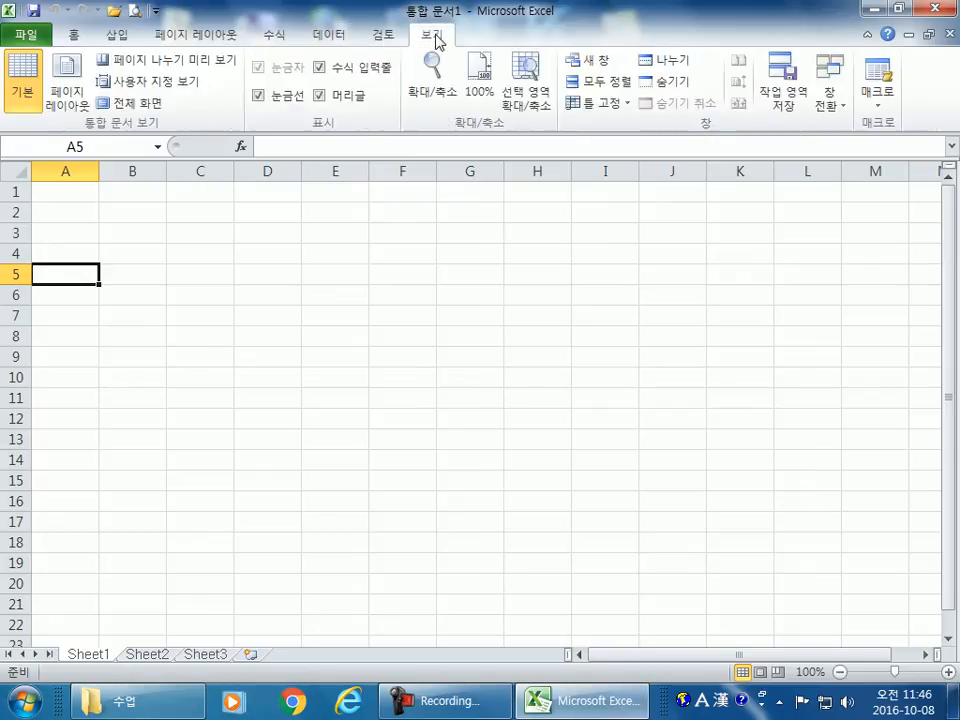
{"action": "left_click", "coordinate": [76, 40]}
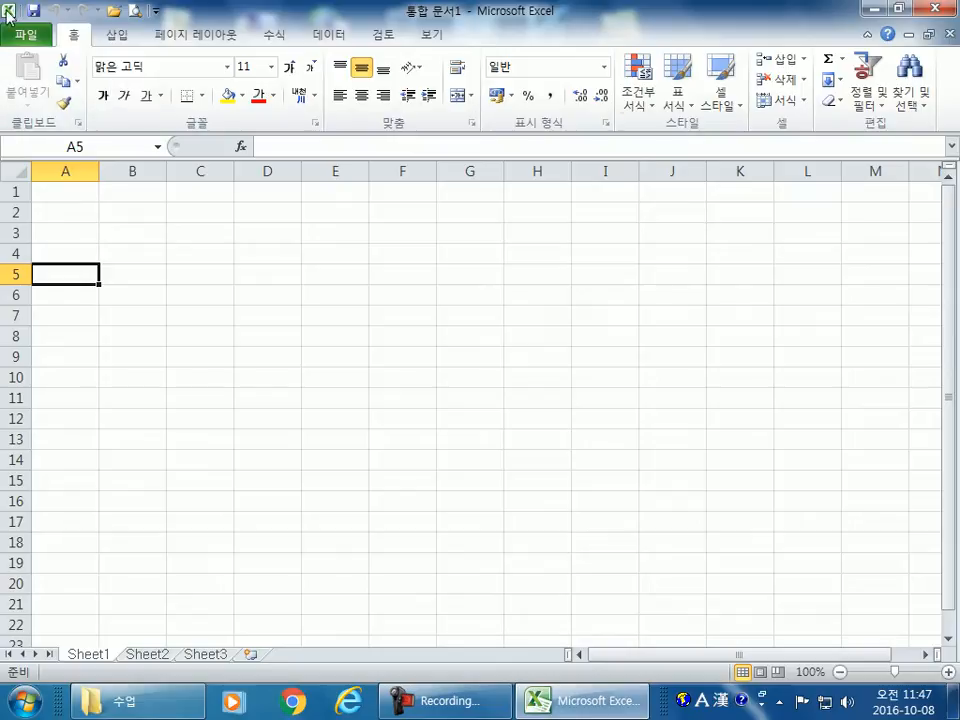
Look through the Insert, Formulas, Data and View ribbon commands once more, and return to the Home commands.
{"action": "left_click", "coordinate": [127, 38]}
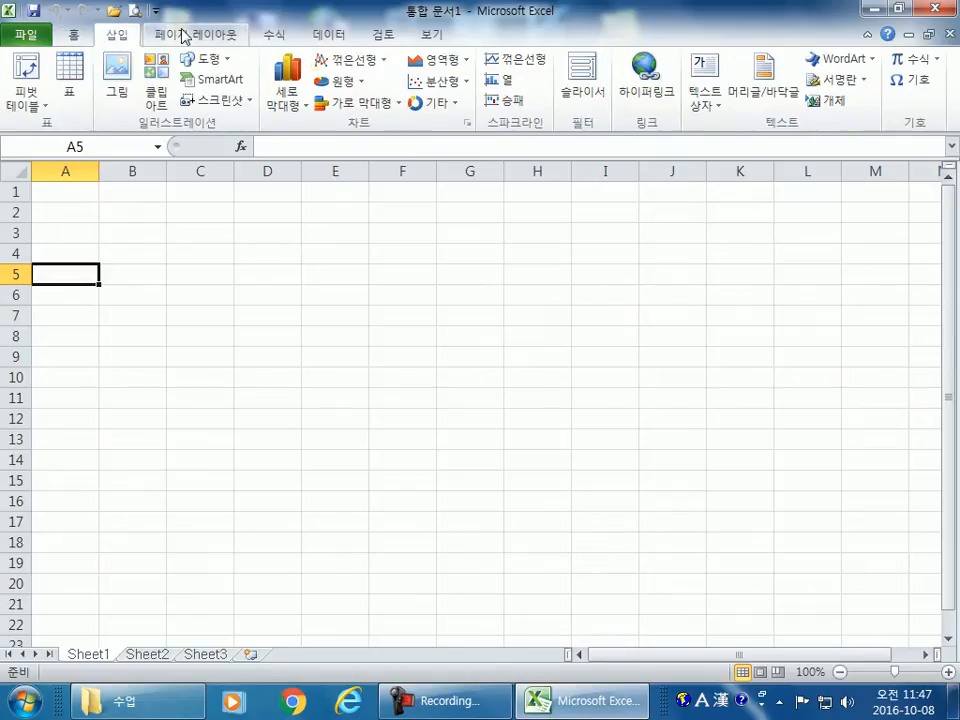
{"action": "left_click", "coordinate": [270, 38]}
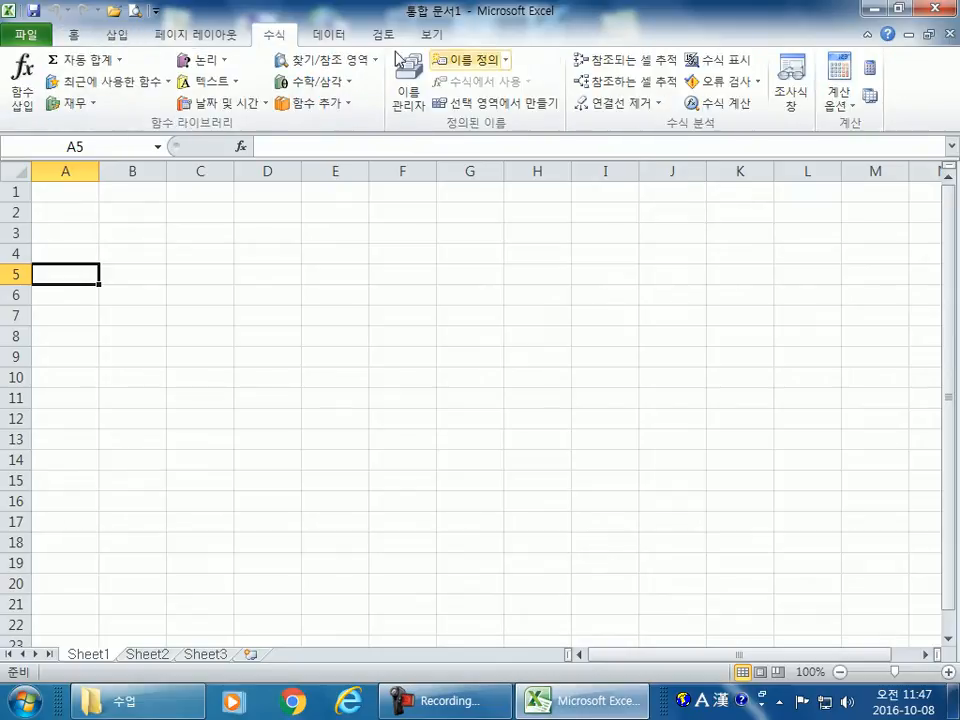
{"action": "left_click", "coordinate": [330, 38]}
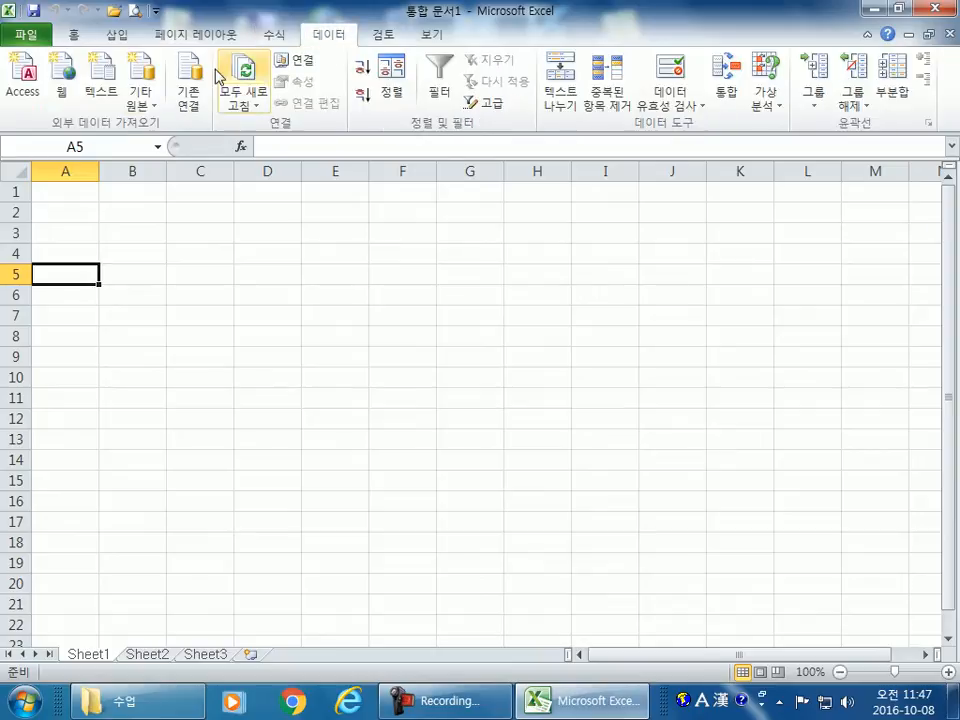
{"action": "left_click", "coordinate": [418, 40]}
{"action": "left_click", "coordinate": [73, 35]}
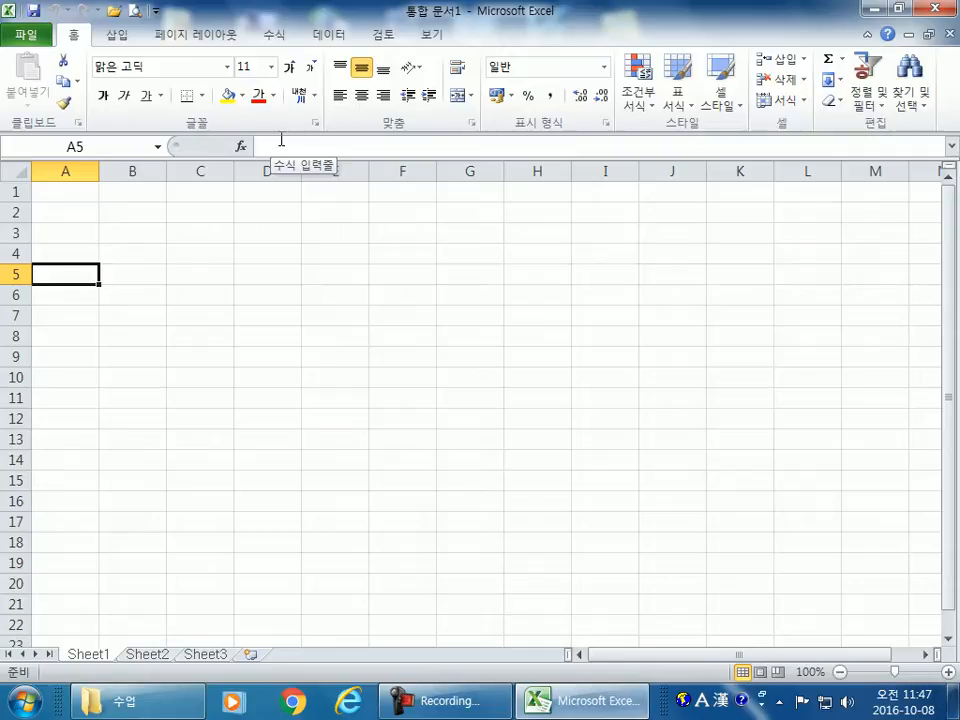
Select cell E4, view the Formulas (수식) ribbon commands and return to the Home commands.
{"action": "left_click", "coordinate": [313, 251]}
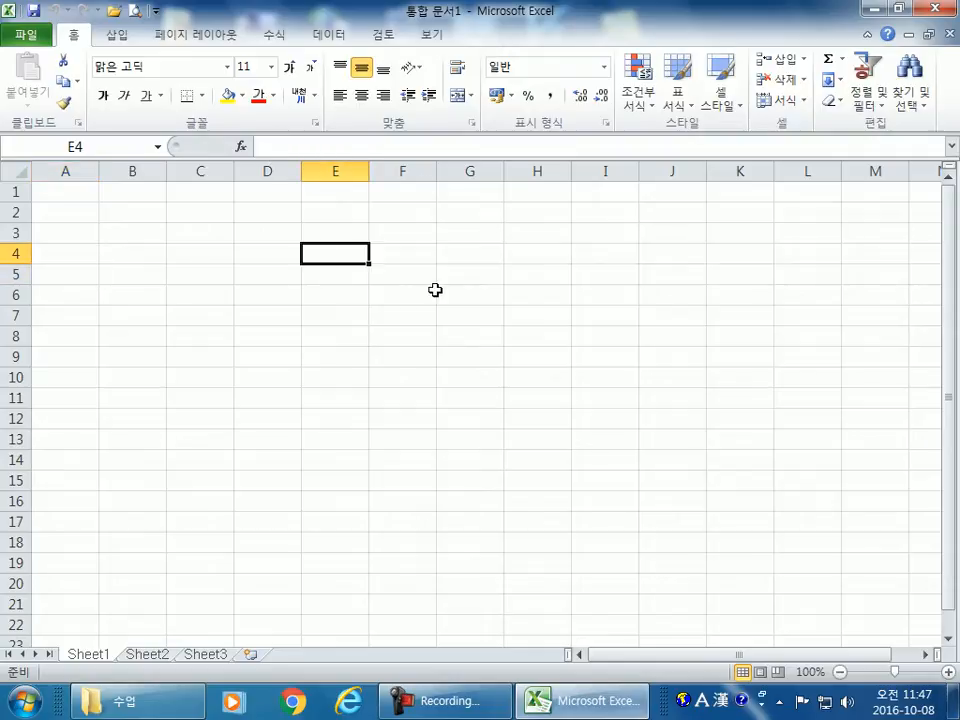
{"action": "left_click", "coordinate": [274, 34]}
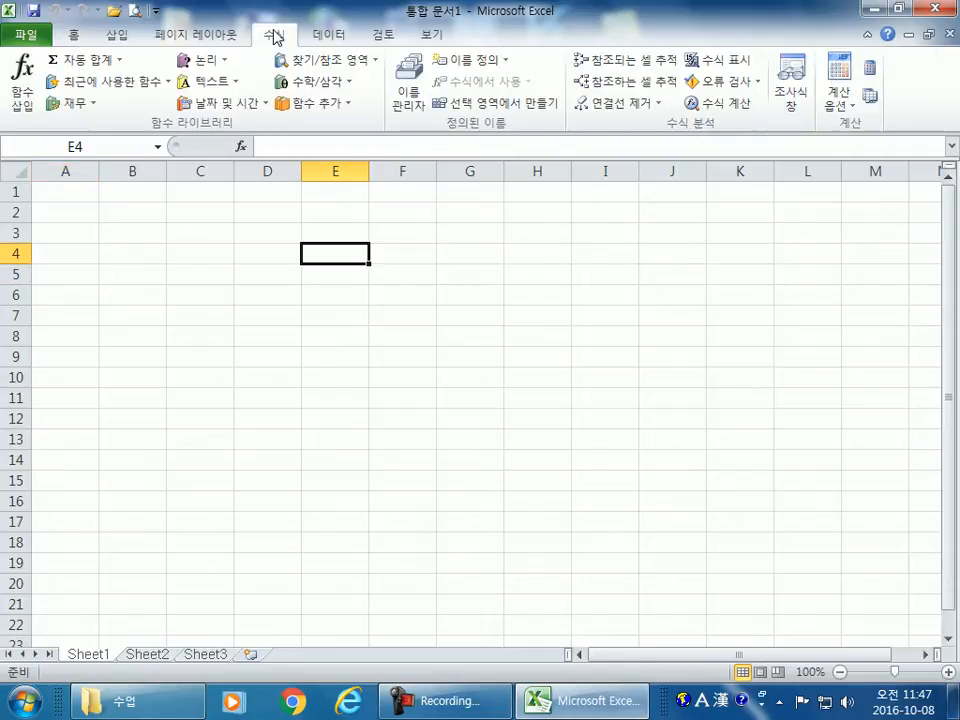
{"action": "left_click", "coordinate": [73, 34]}
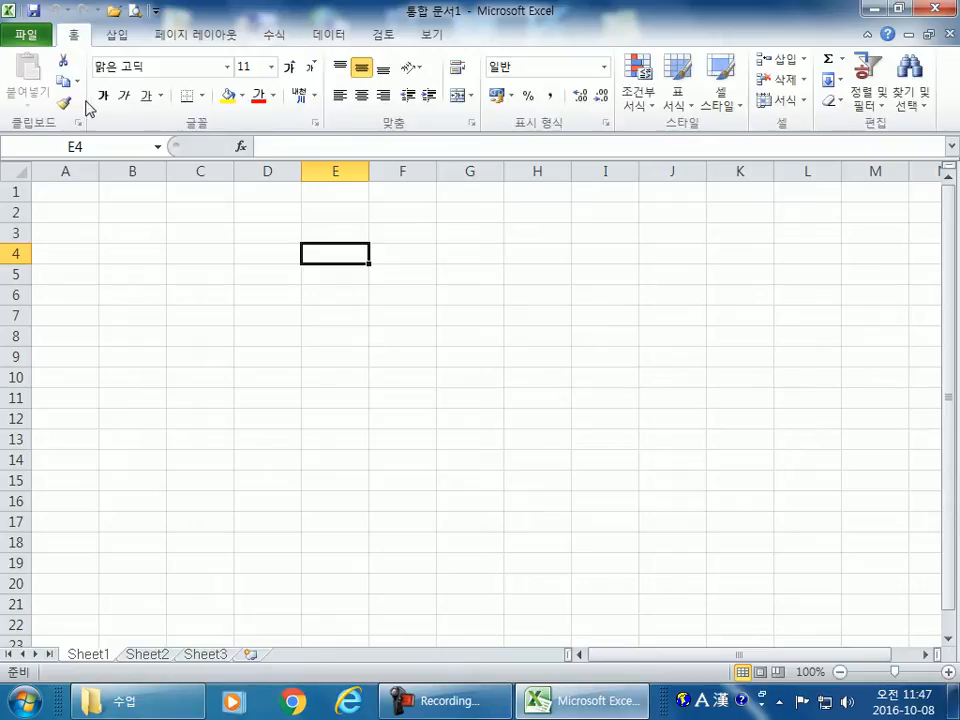
Select cell C5 with the Insert commands displayed, and compare the Home and Formulas commands, ending on Home.
{"action": "left_click", "coordinate": [120, 34]}
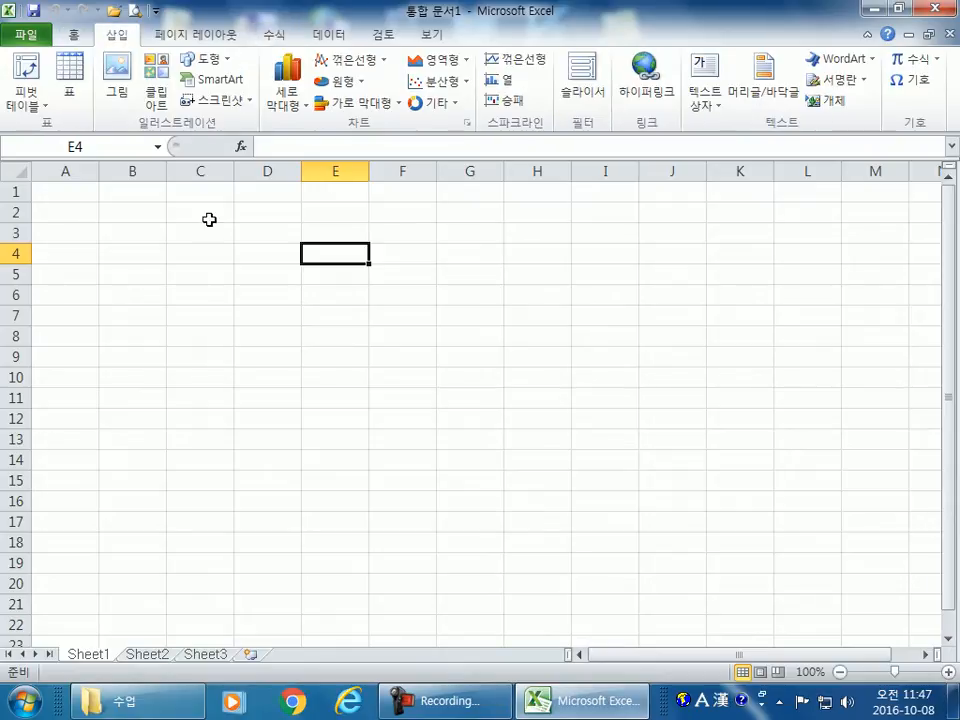
{"action": "left_click", "coordinate": [185, 266]}
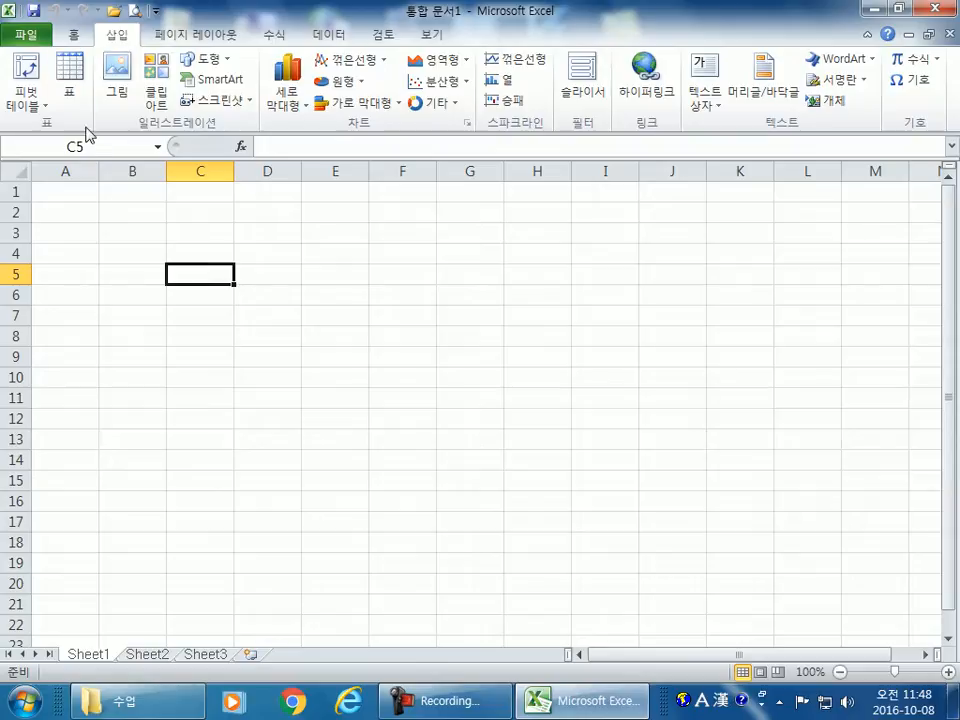
{"action": "left_click", "coordinate": [72, 36]}
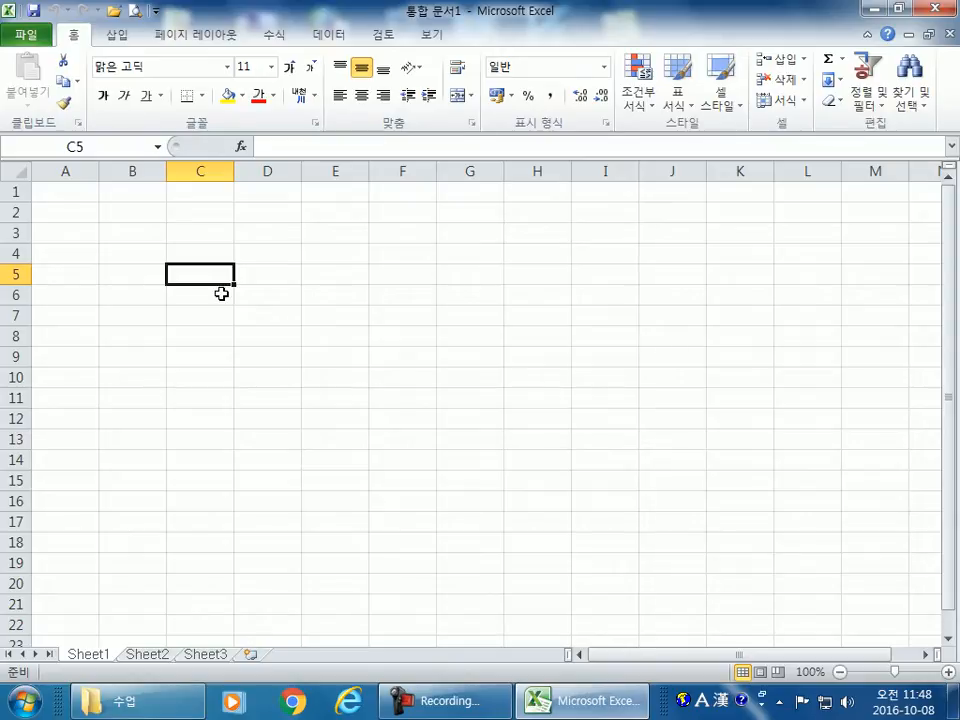
{"action": "left_click", "coordinate": [273, 36]}
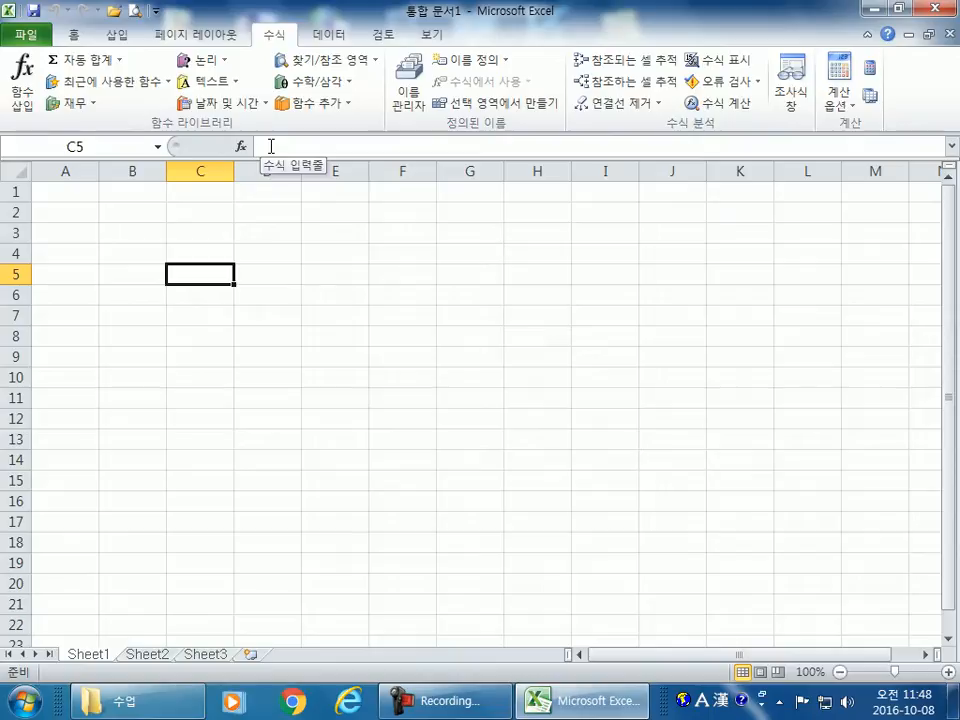
{"action": "left_click", "coordinate": [72, 36]}
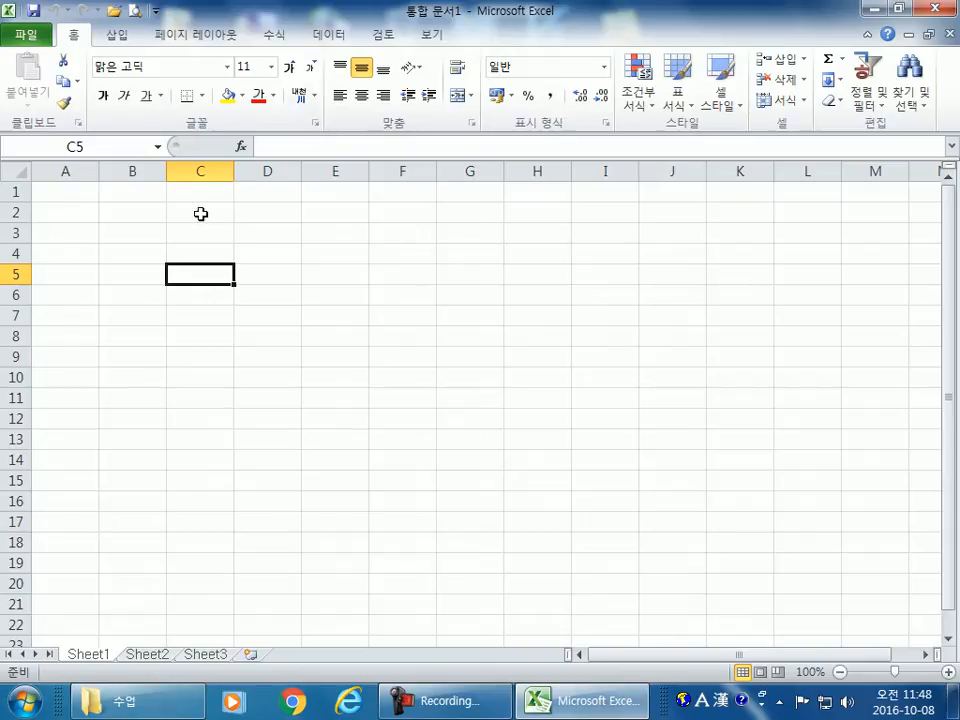
Examine how the Insert and Page Layout (페이지 레이아웃) ribbon groups differ from the Home groups, ending on the Home commands.
{"action": "left_click", "coordinate": [113, 38]}
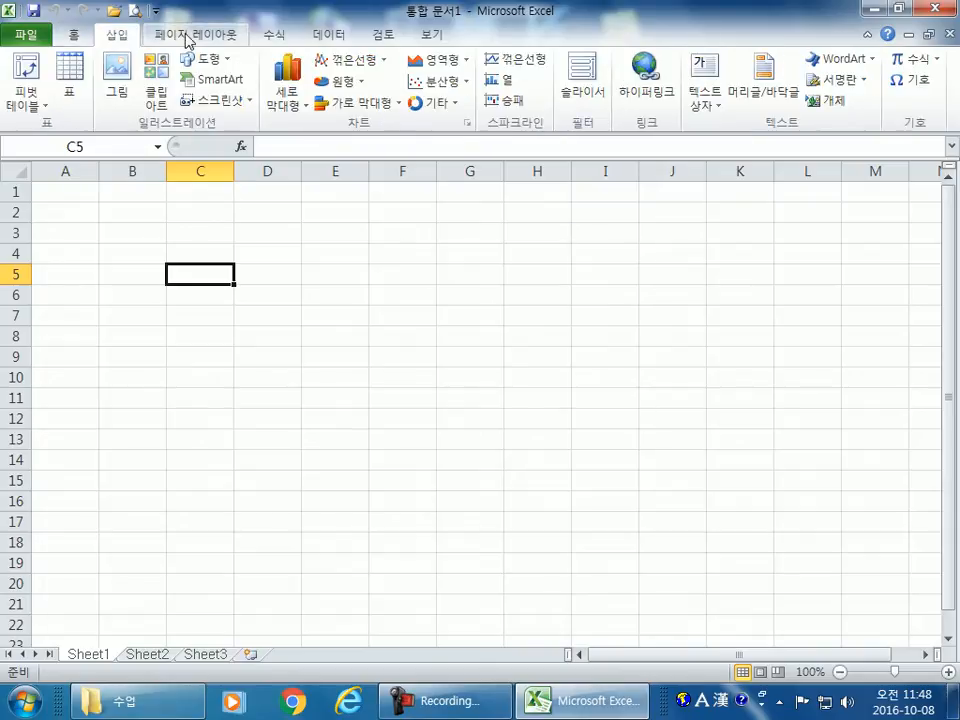
{"action": "left_click", "coordinate": [190, 36]}
{"action": "left_click", "coordinate": [76, 38]}
{"action": "left_click", "coordinate": [120, 41]}
{"action": "left_click", "coordinate": [167, 39]}
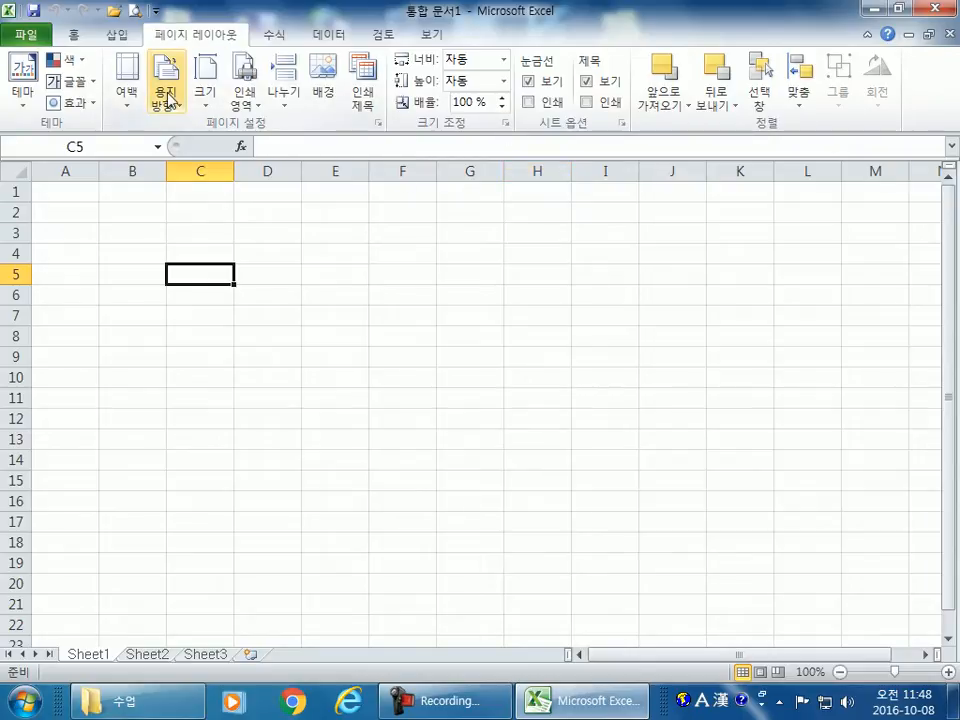
{"action": "left_click", "coordinate": [73, 37]}
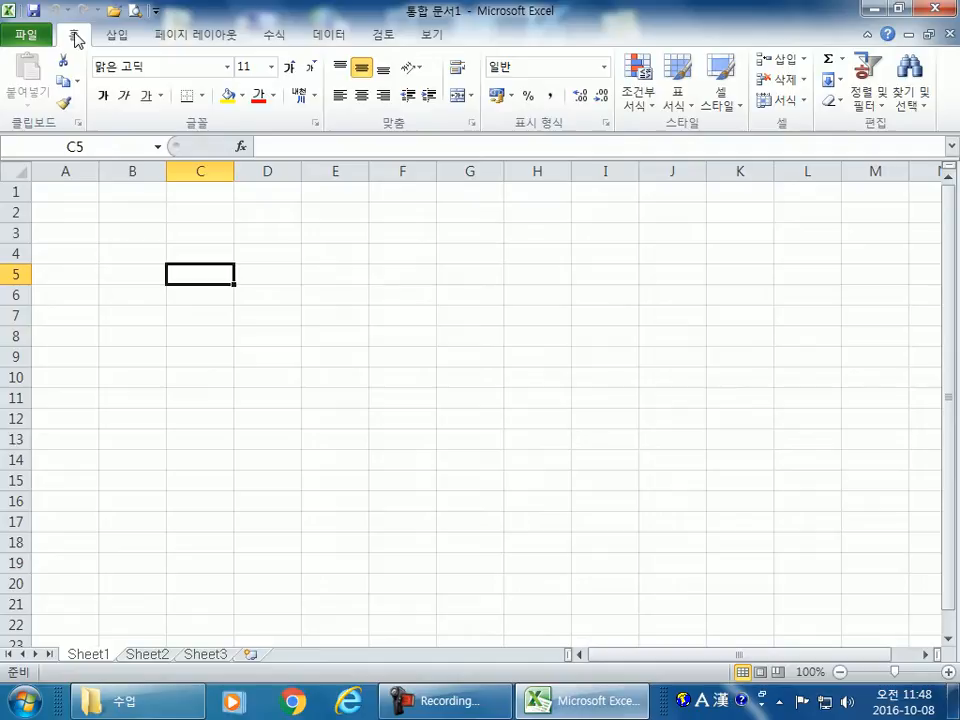
{"action": "left_click", "coordinate": [122, 38]}
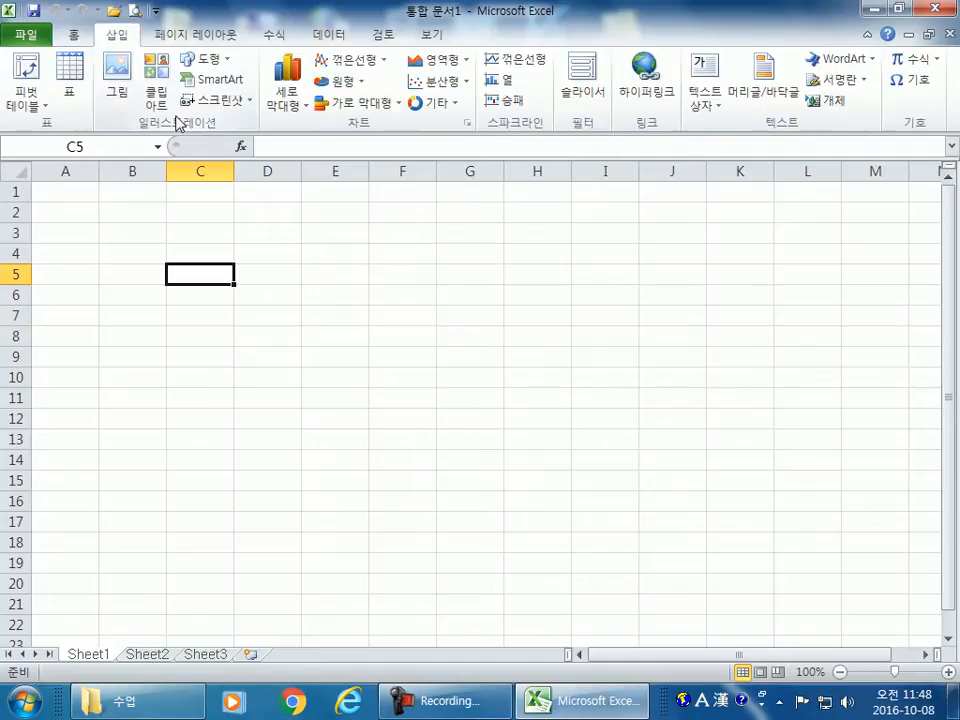
{"action": "left_click", "coordinate": [76, 37]}
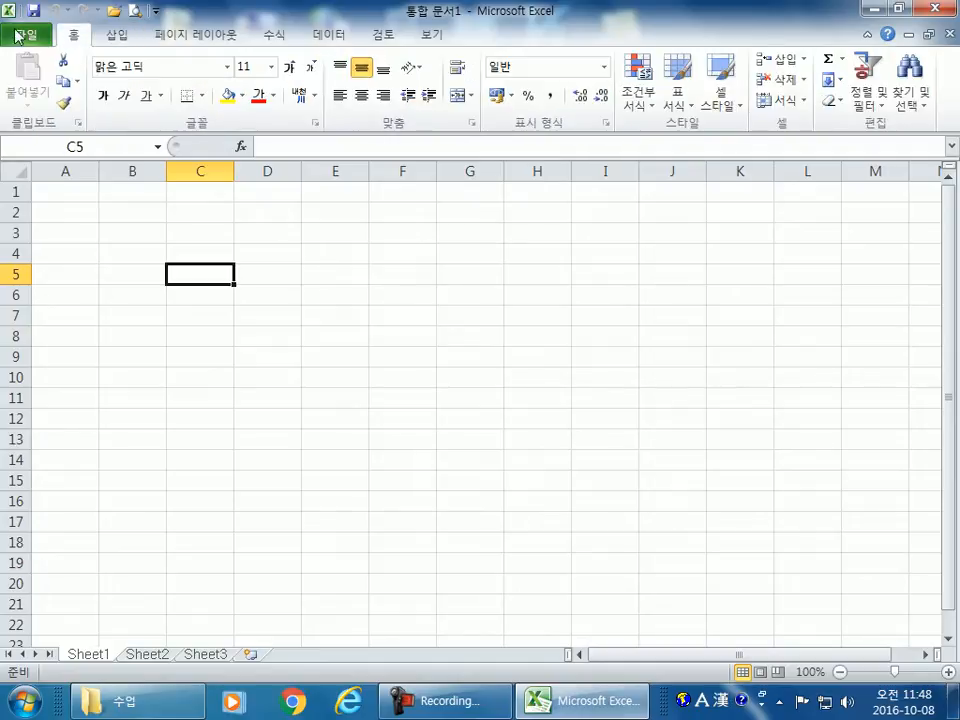
Compare the Home (홈) ribbon commands with those of File (파일), Insert (삽입) and View (보기), ending on the Home commands.
{"action": "left_click", "coordinate": [30, 32]}
{"action": "left_click", "coordinate": [45, 31]}
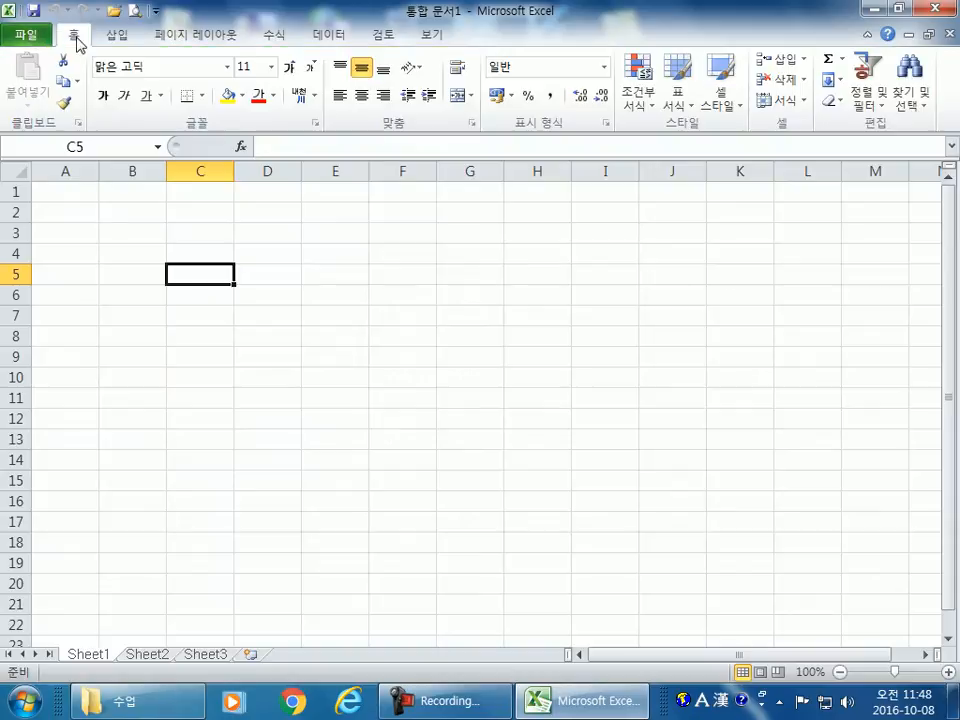
{"action": "left_click", "coordinate": [428, 37]}
{"action": "left_click", "coordinate": [77, 37]}
{"action": "left_click", "coordinate": [108, 36]}
{"action": "left_click", "coordinate": [72, 37]}
{"action": "left_click", "coordinate": [431, 36]}
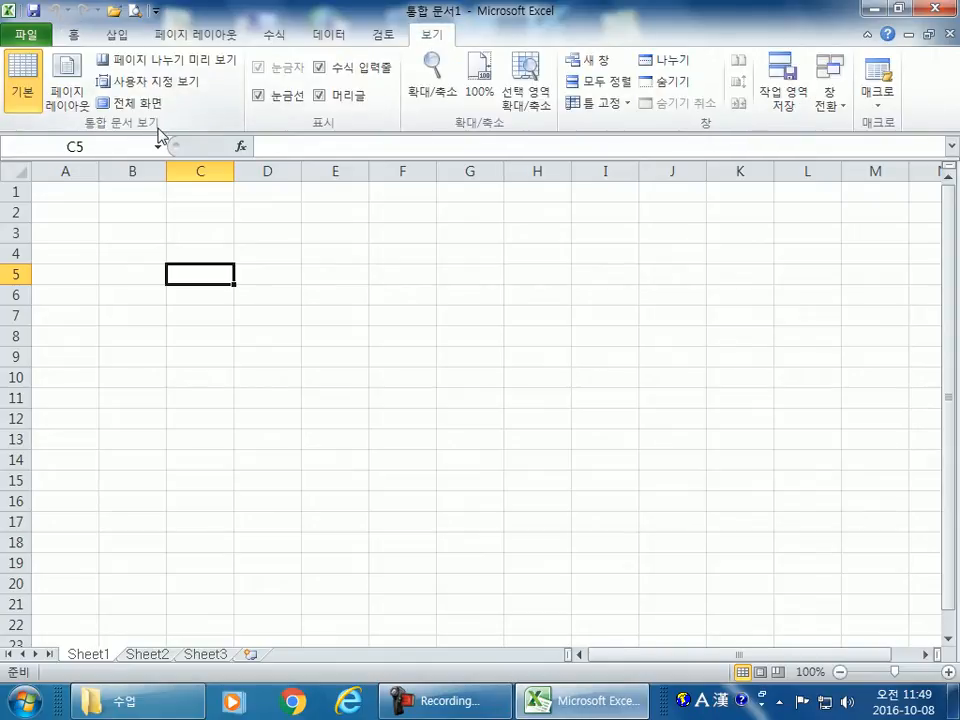
{"action": "left_click", "coordinate": [73, 37]}
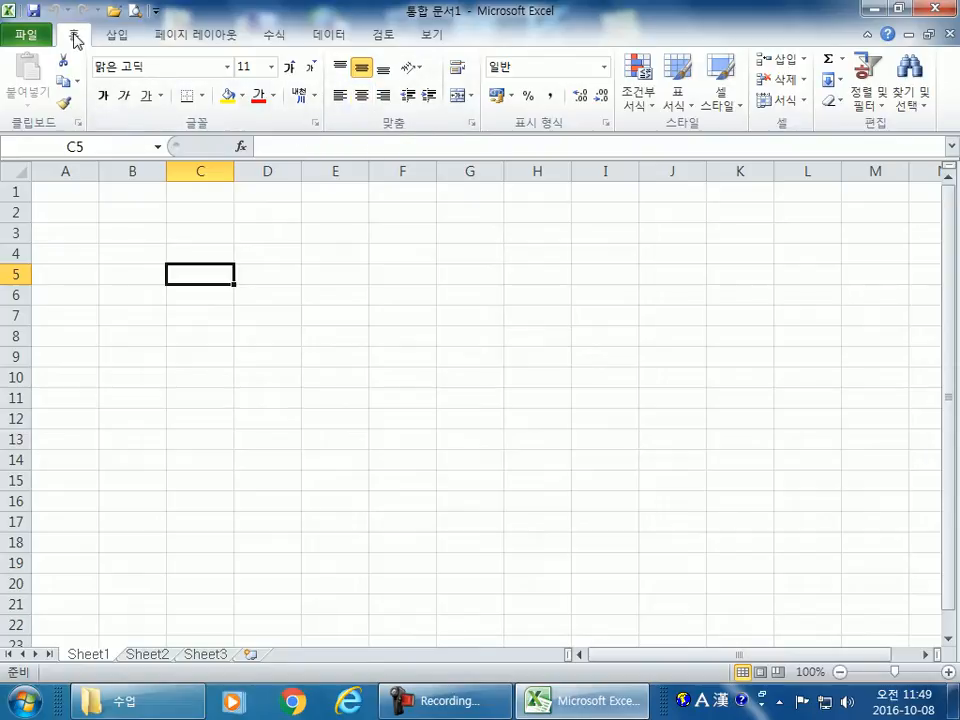
Toggle centre alignment on, off and on again for cell C5, leaving it centred.
{"action": "left_click", "coordinate": [366, 101]}
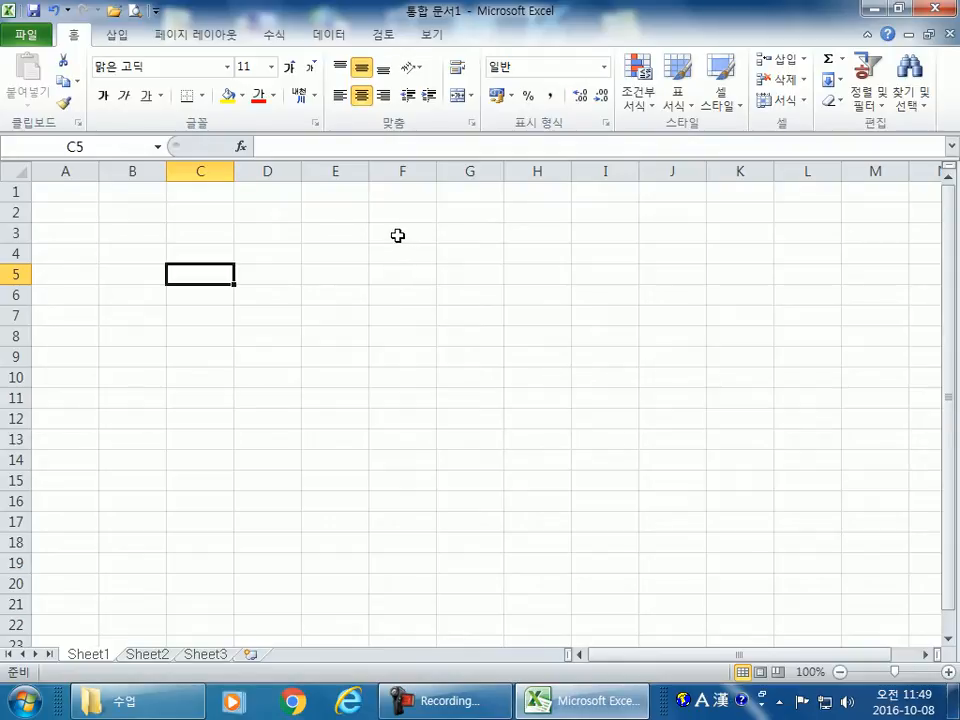
{"action": "left_click", "coordinate": [367, 100]}
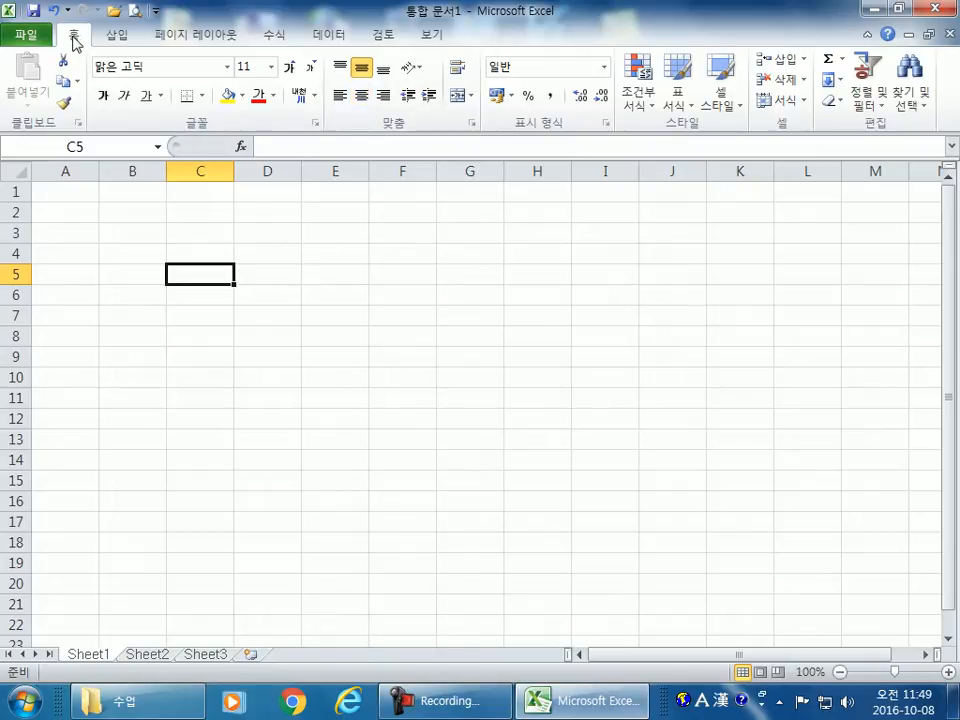
{"action": "left_click", "coordinate": [361, 96]}
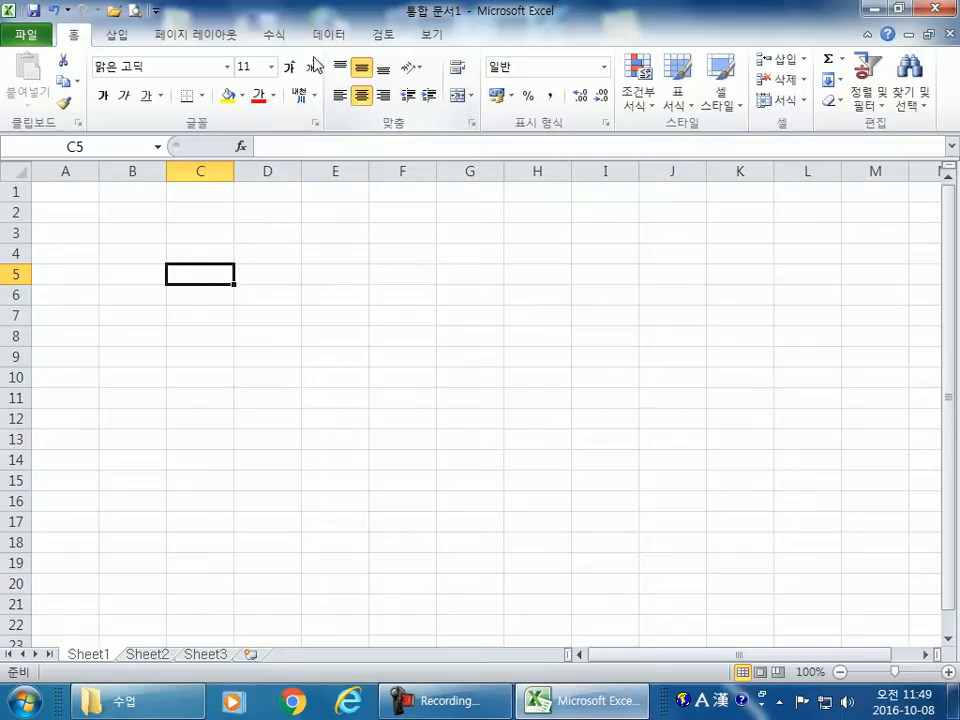
Open the Name Manager (이름 관리자) from the Formulas commands, close it without adding names, and return to the Home commands.
{"action": "left_click", "coordinate": [279, 38]}
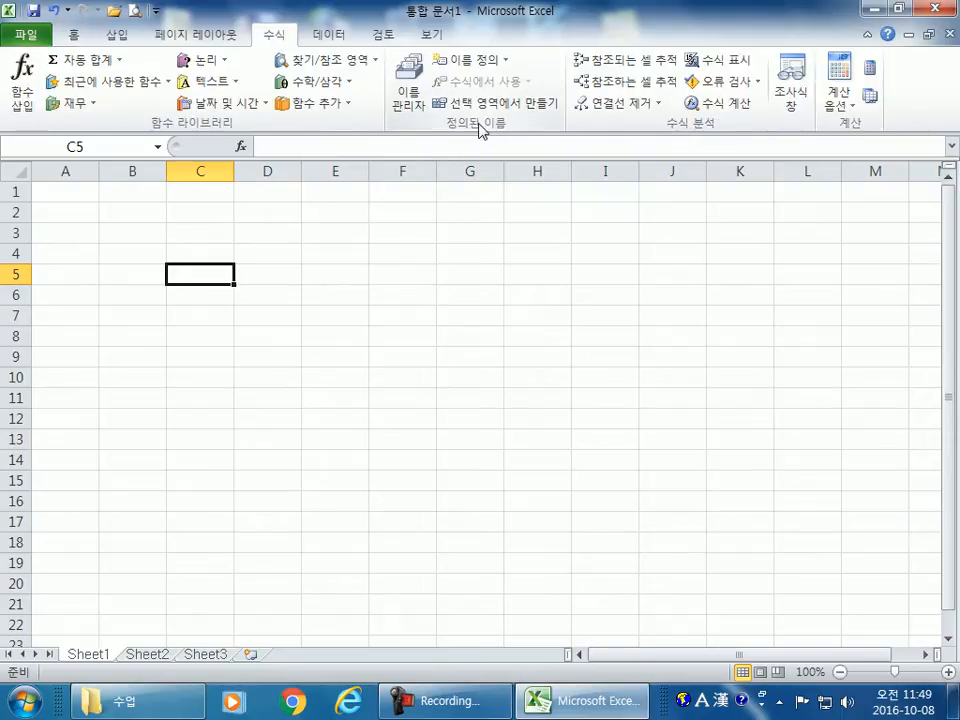
{"action": "left_click", "coordinate": [407, 105]}
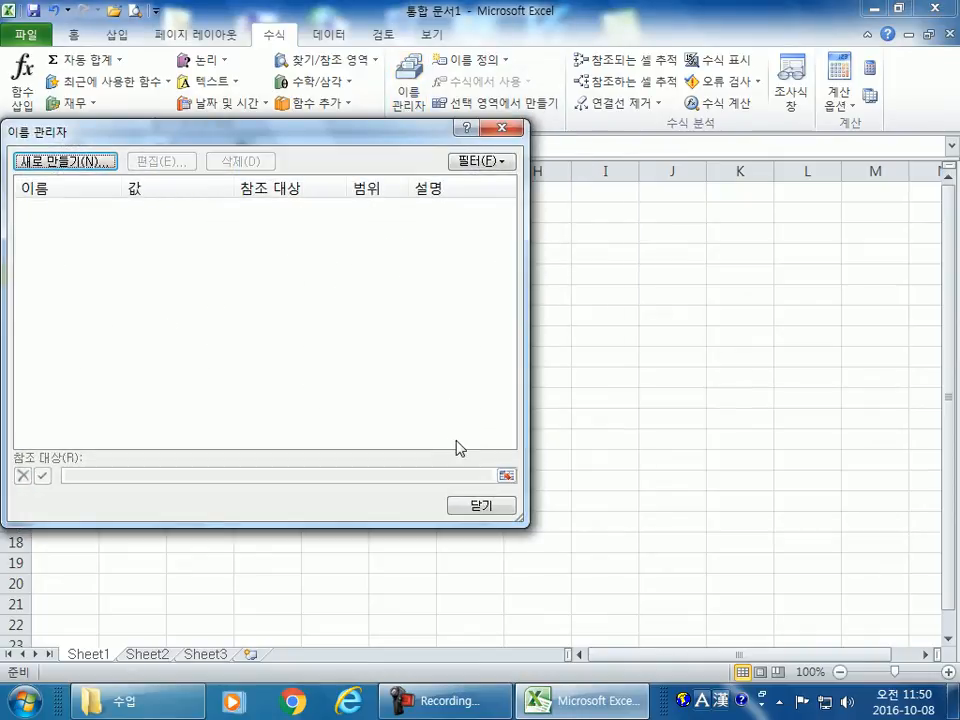
{"action": "left_click", "coordinate": [481, 506]}
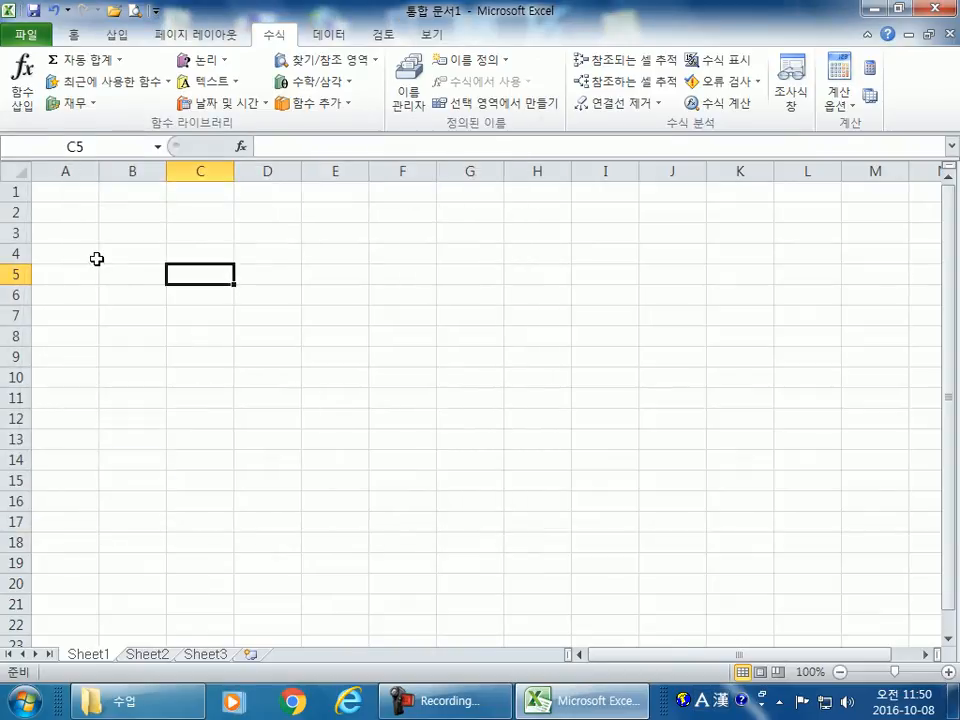
{"action": "left_click", "coordinate": [70, 34]}
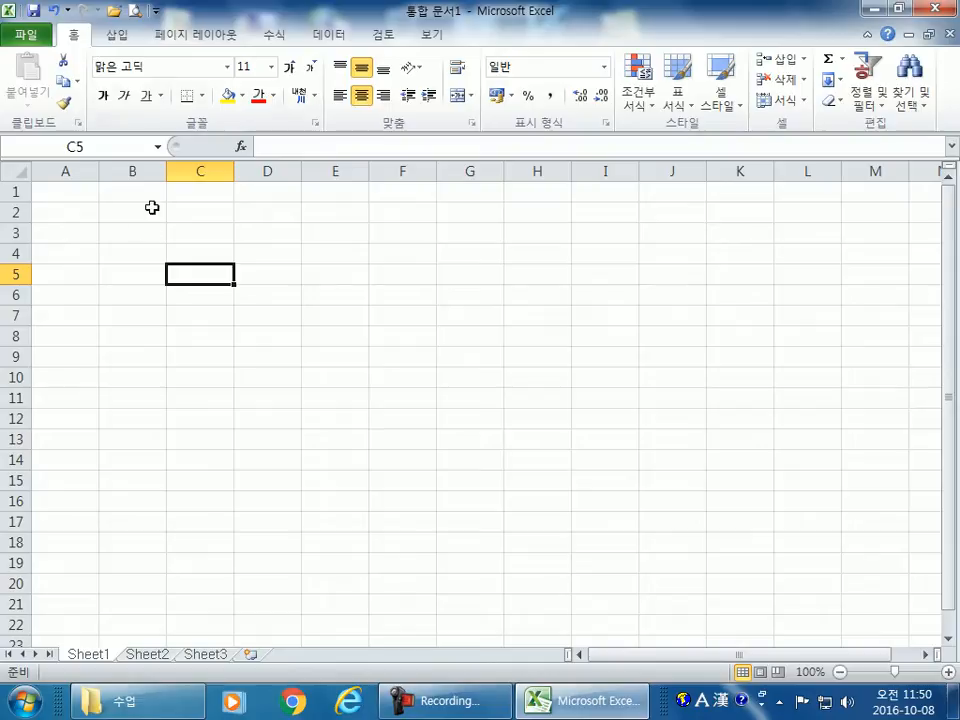
Select several rectangular cell ranges across the sheet in turn, ending with only cell C4 selected.
{"action": "left_click_drag", "start_coordinate": [64, 192], "coordinate": [710, 500]}
{"action": "left_click", "coordinate": [400, 377]}
{"action": "left_click_drag", "start_coordinate": [268, 254], "coordinate": [696, 540]}
{"action": "left_click", "coordinate": [335, 377]}
{"action": "left_click_drag", "start_coordinate": [335, 316], "coordinate": [723, 568]}
{"action": "left_click", "coordinate": [480, 462]}
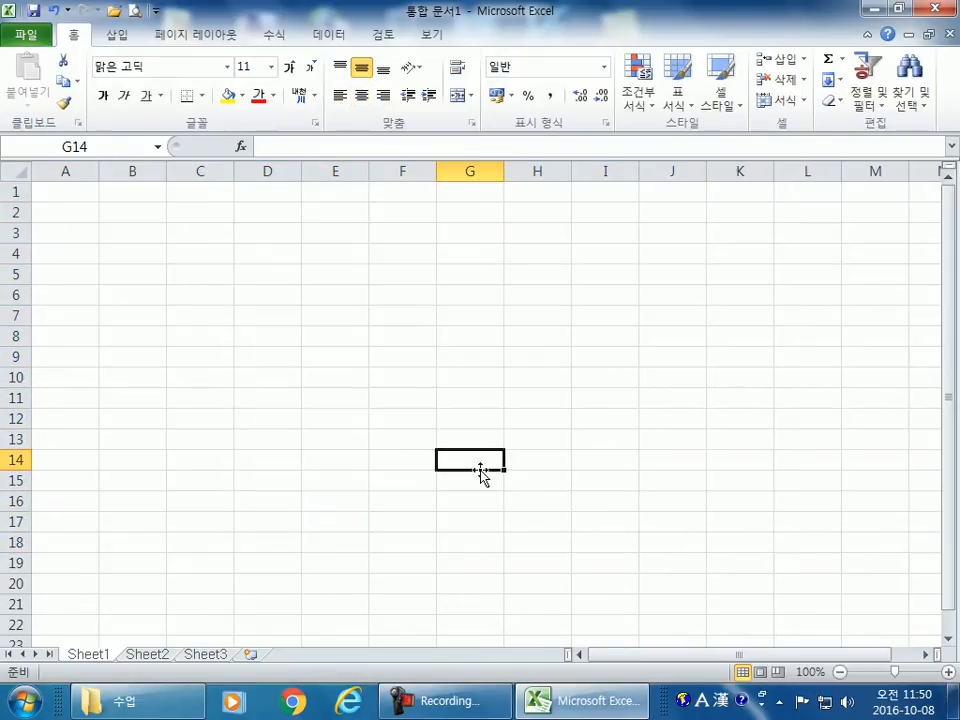
{"action": "left_click_drag", "start_coordinate": [180, 272], "coordinate": [432, 433]}
{"action": "left_click", "coordinate": [184, 251]}
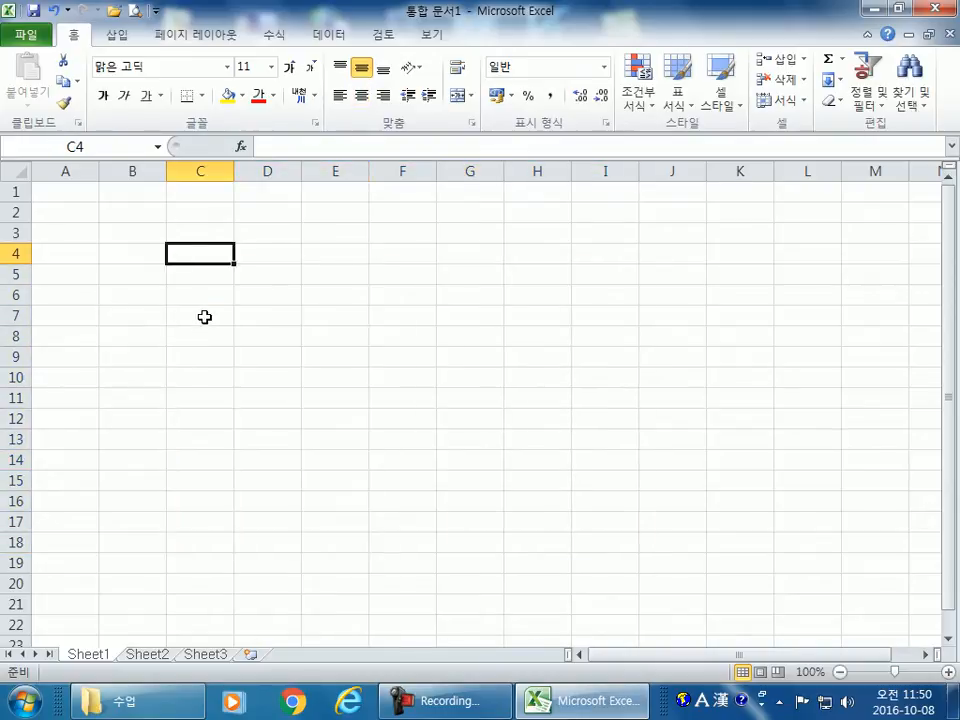
Select the single cells A1, C4, F4 and E6 one after another.
{"action": "left_click", "coordinate": [75, 193]}
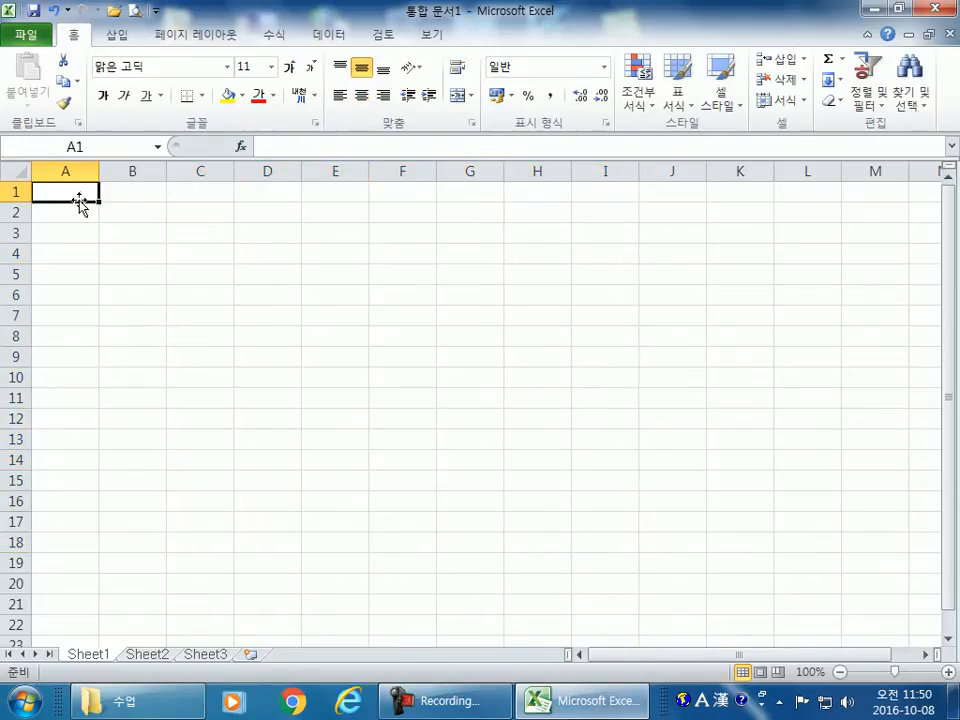
{"action": "left_click", "coordinate": [201, 250]}
{"action": "left_click", "coordinate": [371, 256]}
{"action": "left_click", "coordinate": [312, 294]}
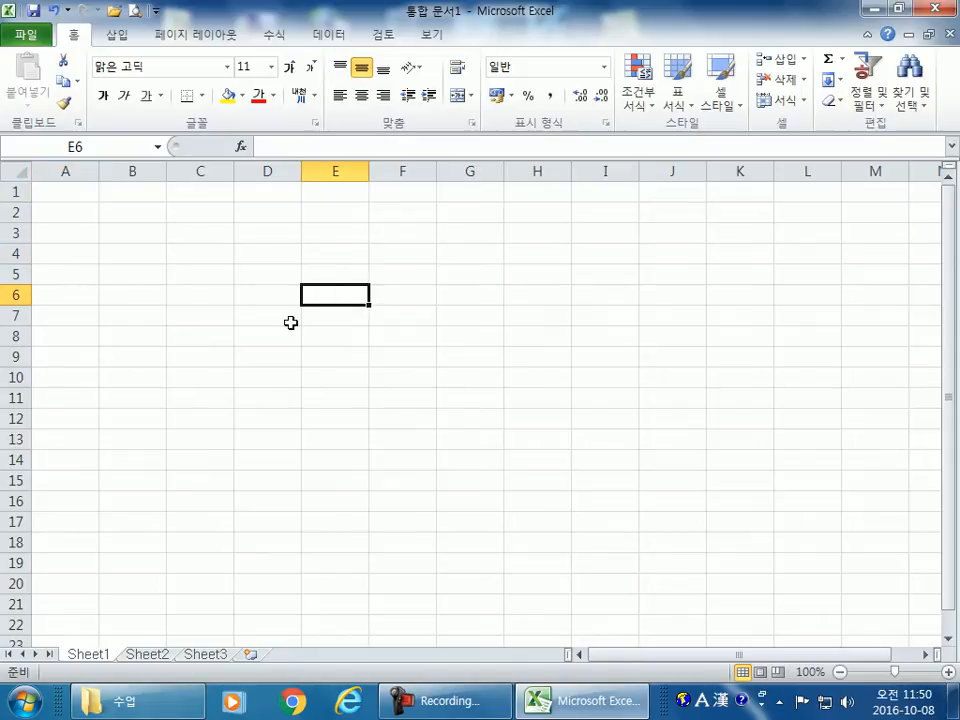
Zoom the sheet to 190% and select cell B2, followed by B3.
{"action": "scroll", "coordinate": [290, 323], "scroll_direction": "up", "scroll_amount": 6, "text": "ctrl"}
{"action": "left_click", "coordinate": [266, 268]}
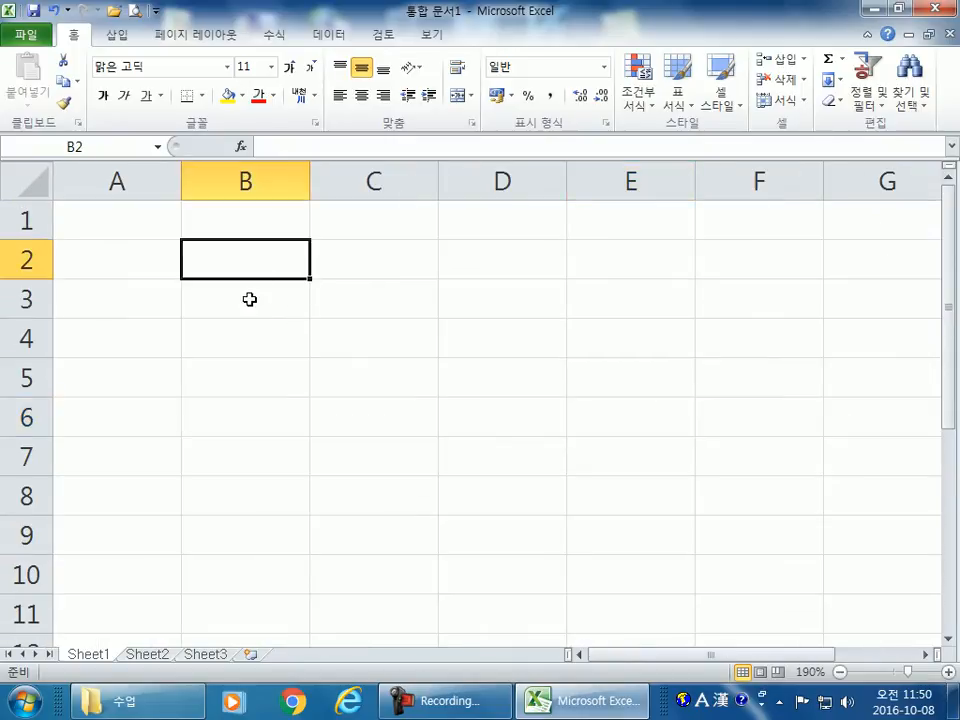
{"action": "left_click", "coordinate": [256, 302]}
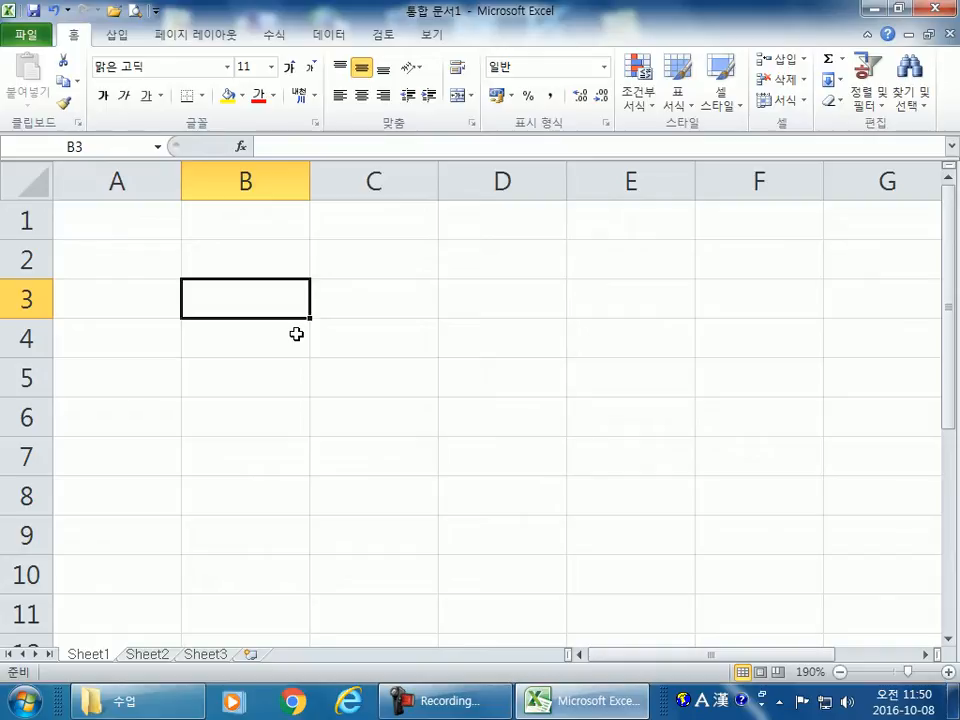
Select cells A1 to E1 one at a time along row 1, and return to A1.
{"action": "left_click", "coordinate": [109, 225]}
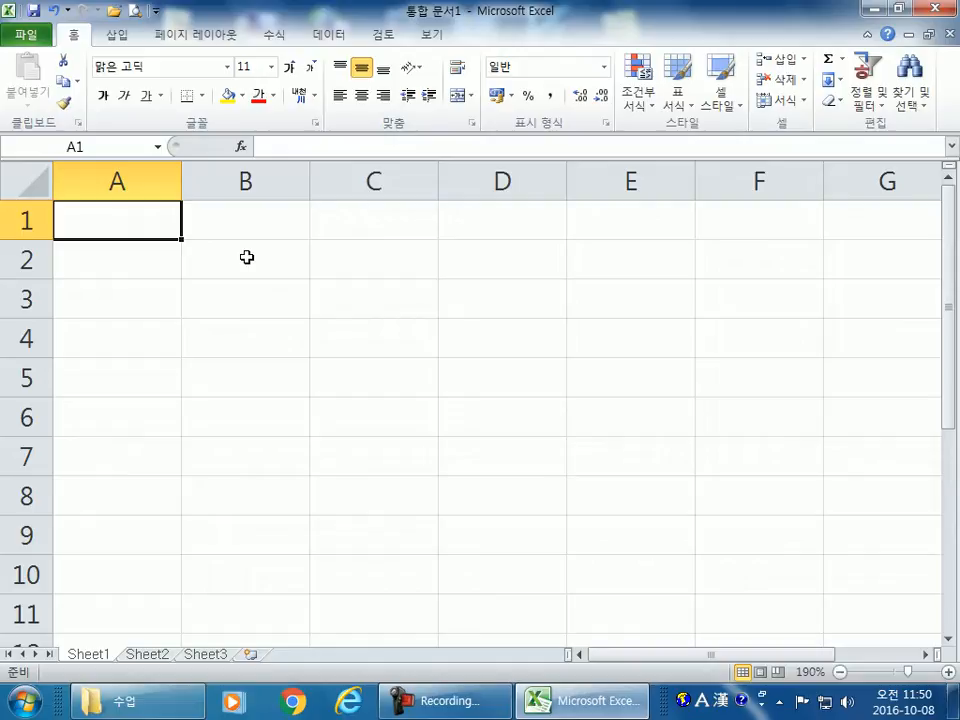
{"action": "left_click", "coordinate": [290, 224]}
{"action": "left_click", "coordinate": [385, 219]}
{"action": "left_click", "coordinate": [517, 220]}
{"action": "left_click", "coordinate": [634, 228]}
{"action": "left_click", "coordinate": [83, 221]}
Select whole rows 1 to 6 one after another, and finish with row 1 selected.
{"action": "left_click", "coordinate": [33, 228]}
{"action": "left_click", "coordinate": [30, 260]}
{"action": "left_click", "coordinate": [30, 299]}
{"action": "left_click", "coordinate": [30, 338]}
{"action": "left_click", "coordinate": [30, 378]}
{"action": "left_click", "coordinate": [33, 413]}
{"action": "left_click", "coordinate": [38, 221]}
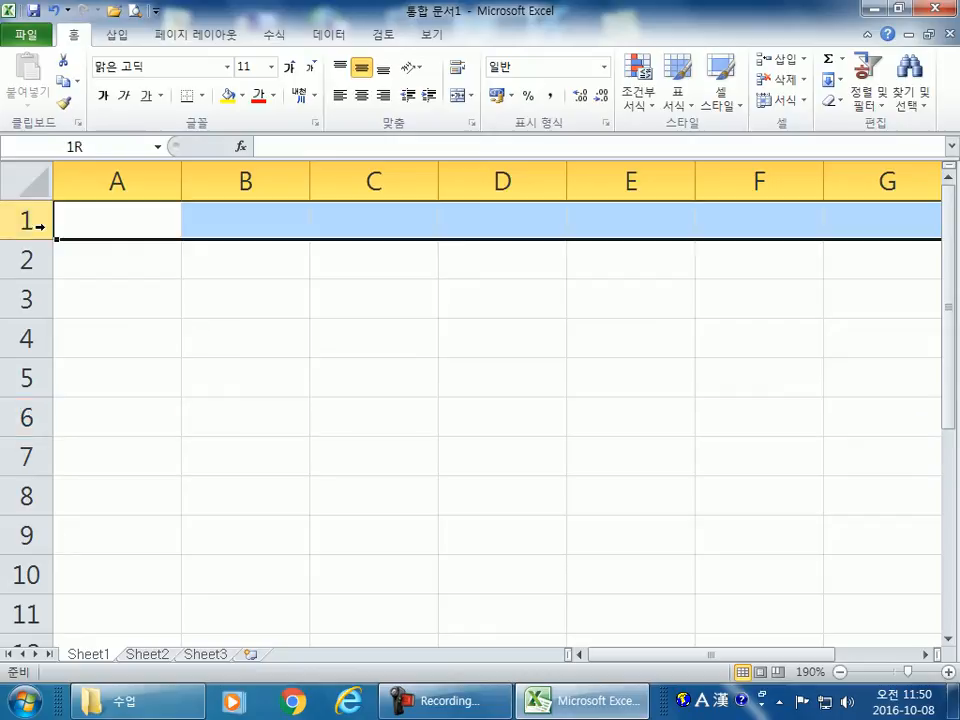
Select cell A20 and browse down the sheet's row numbers to about row 270.
{"action": "scroll", "coordinate": [152, 362], "scroll_direction": "down", "scroll_amount": 5}
{"action": "left_click", "coordinate": [130, 372]}
{"action": "scroll", "coordinate": [137, 378], "scroll_direction": "down", "scroll_amount": 6}
{"action": "scroll", "coordinate": [137, 378], "scroll_direction": "down", "scroll_amount": 20}
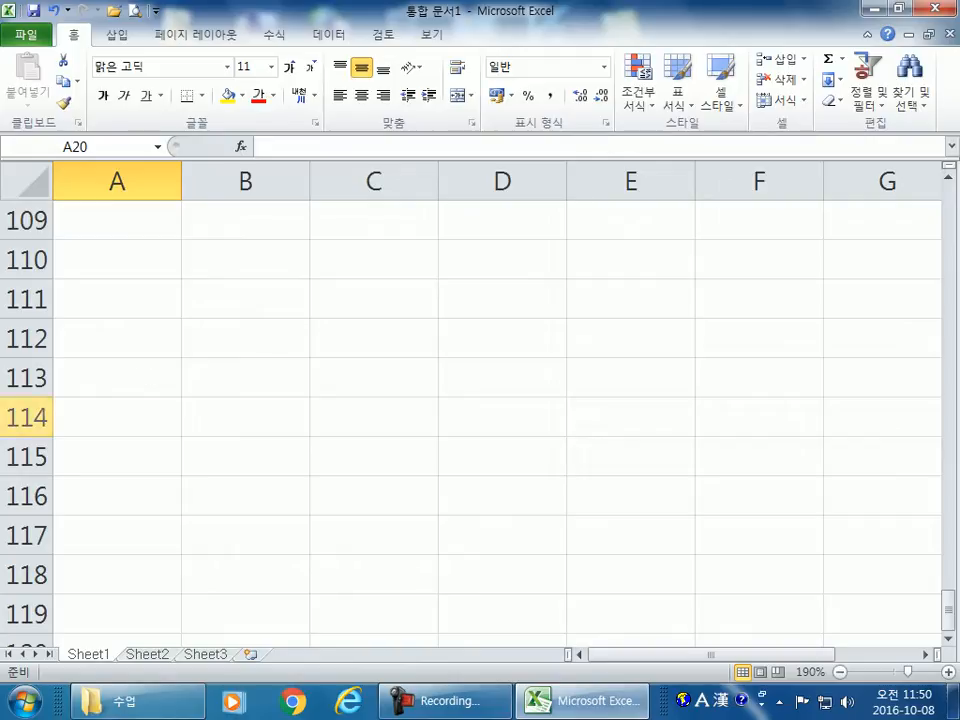
{"action": "scroll", "coordinate": [497, 420], "scroll_direction": "down", "scroll_amount": 20}
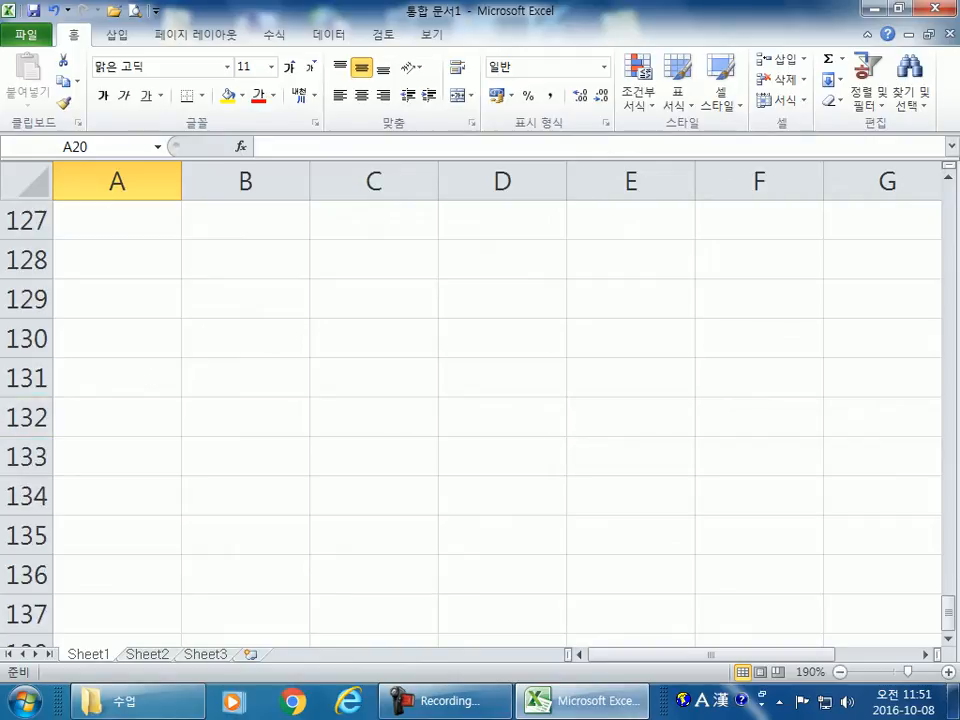
{"action": "scroll", "coordinate": [497, 420], "scroll_direction": "down", "scroll_amount": 16}
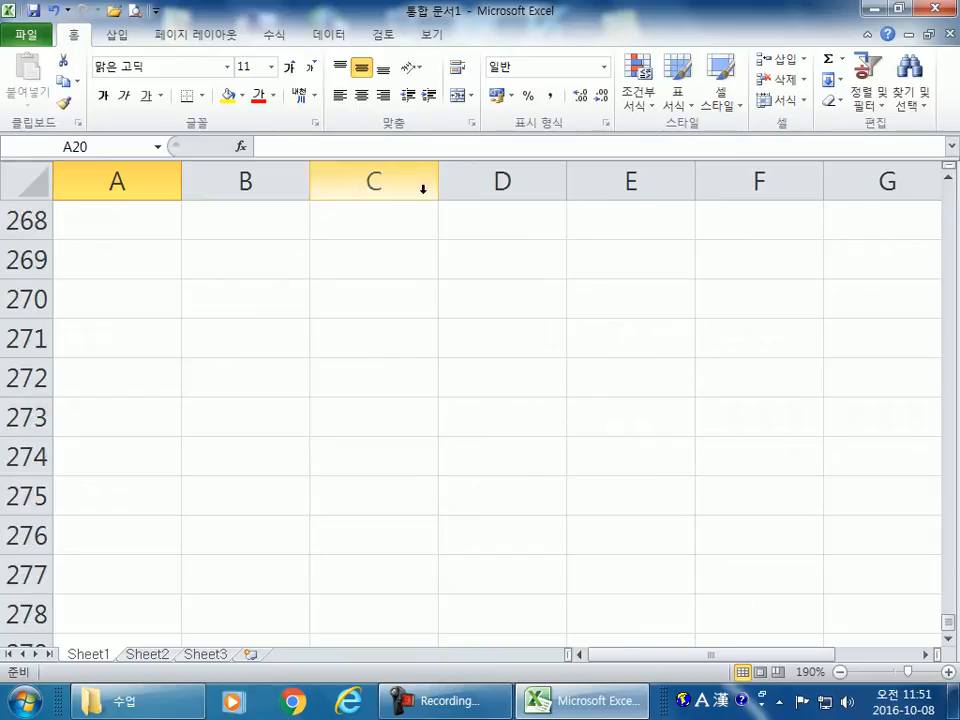
Select cell D271 and browse far across and down the sheet, to around column IBI and row 110560.
{"action": "left_click", "coordinate": [505, 350]}
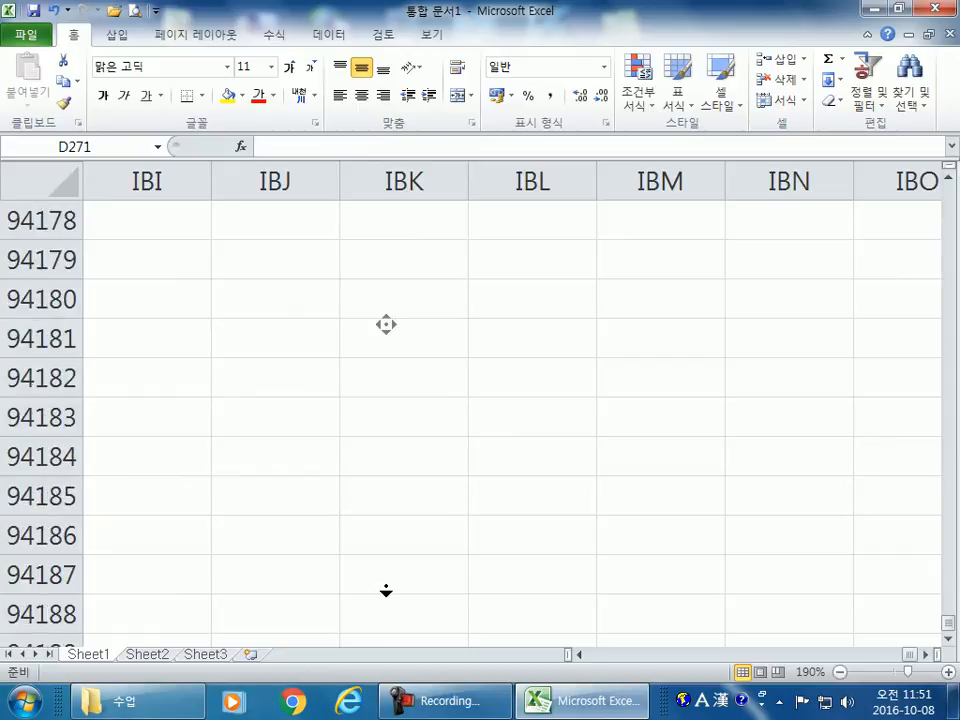
{"action": "middle_click", "coordinate": [252, 434]}
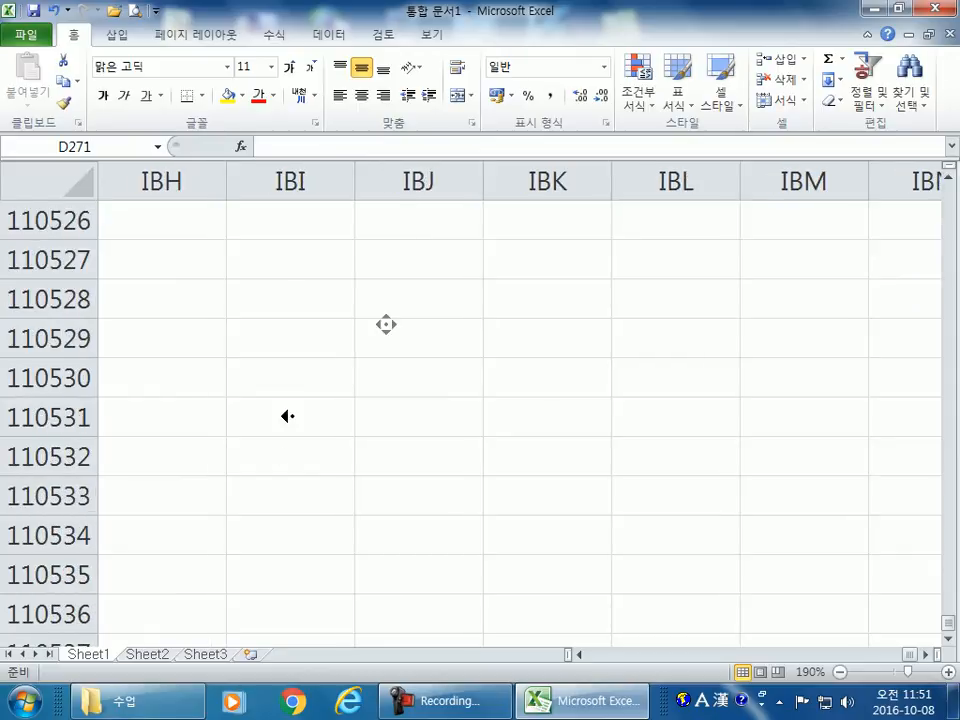
{"action": "middle_click", "coordinate": [420, 364]}
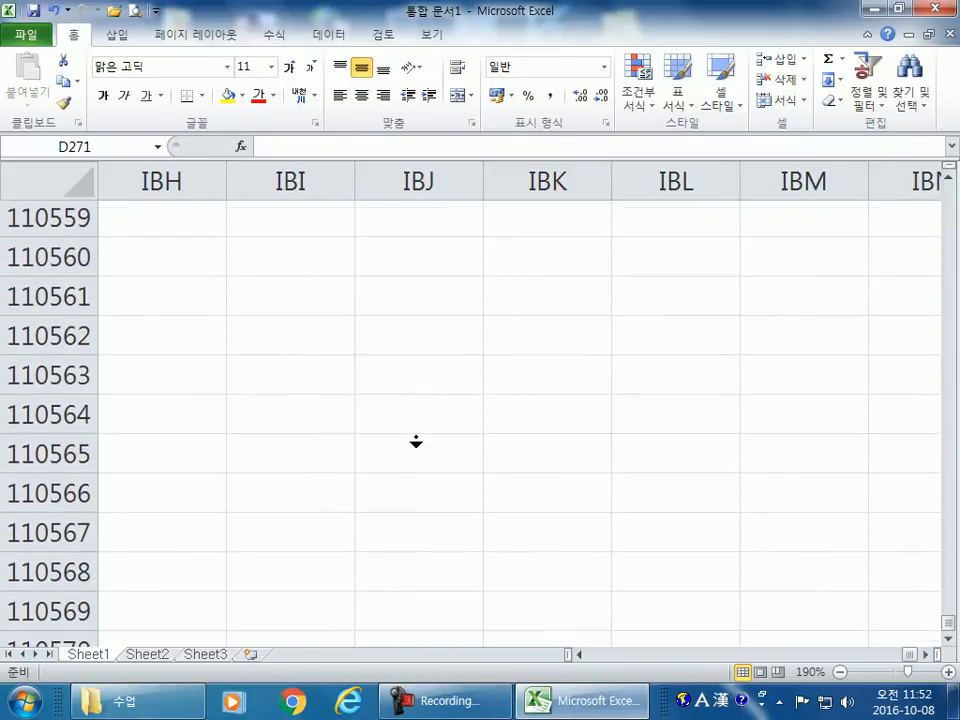
{"action": "middle_click", "coordinate": [400, 409]}
Select cell IBI110565, jump to the last row of its column and view the sheet's lower edge.
{"action": "left_click", "coordinate": [433, 390]}
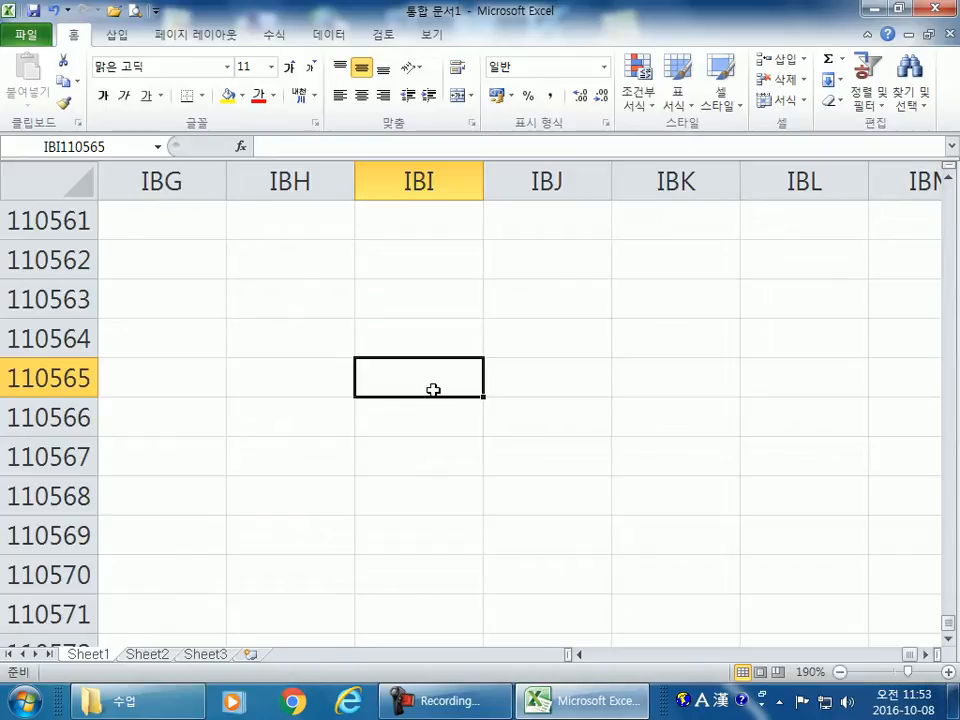
{"action": "key", "text": "ctrl+Down"}
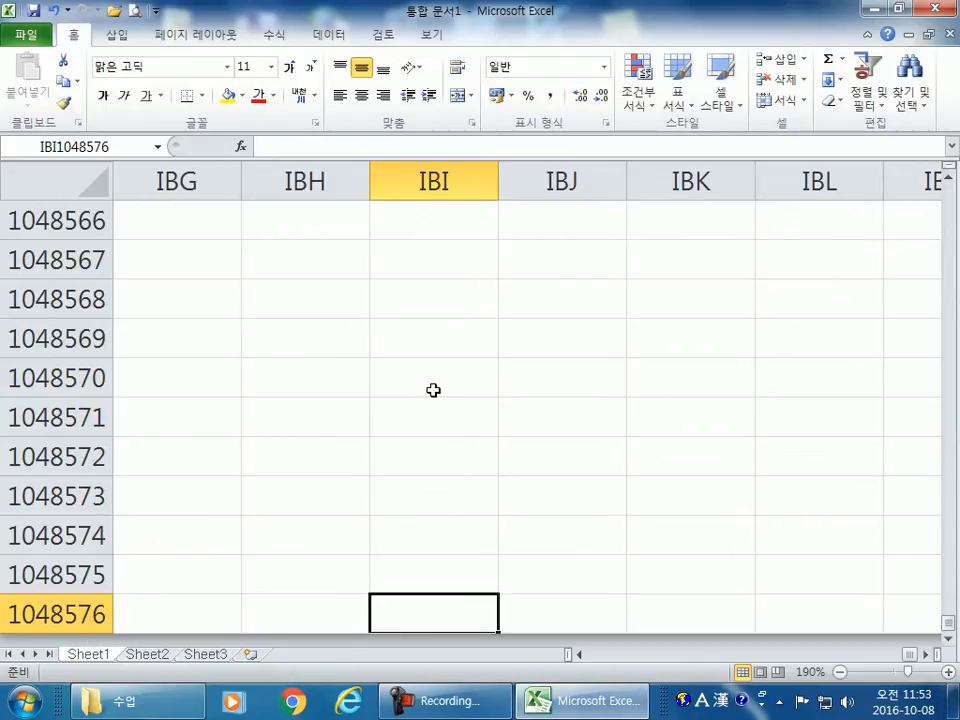
{"action": "scroll", "coordinate": [420, 392], "scroll_direction": "down", "scroll_amount": 3}
{"action": "scroll", "coordinate": [416, 416], "scroll_direction": "up", "scroll_amount": 1}
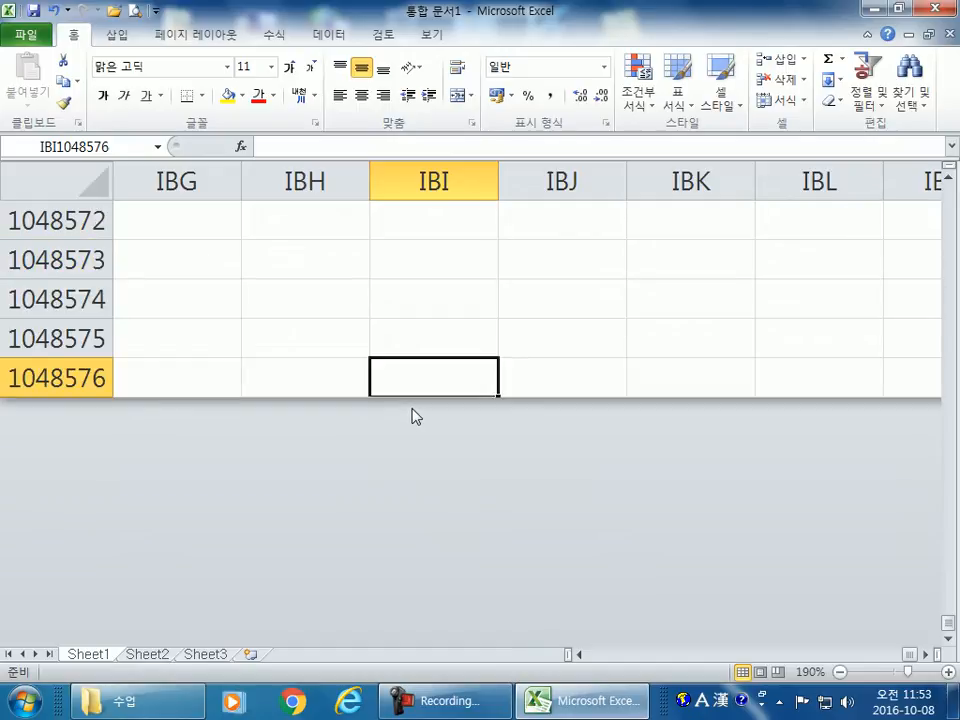
Jump to the last column of the bottom row, enter 16384 in that cell and cancel the entry.
{"action": "key", "text": "ctrl+Right"}
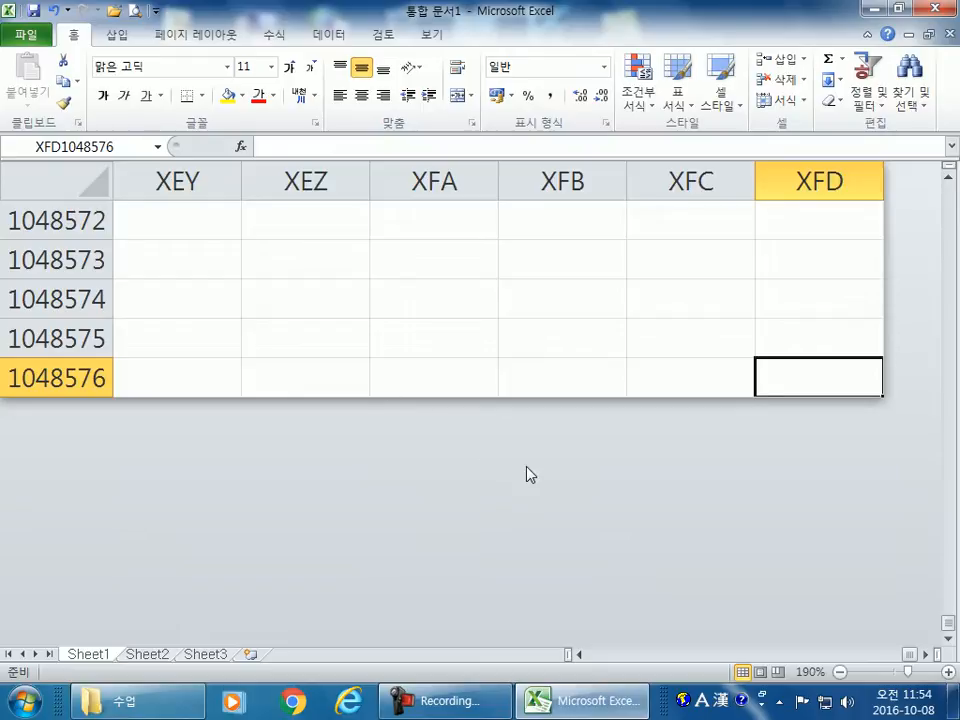
{"action": "type", "text": "16384"}
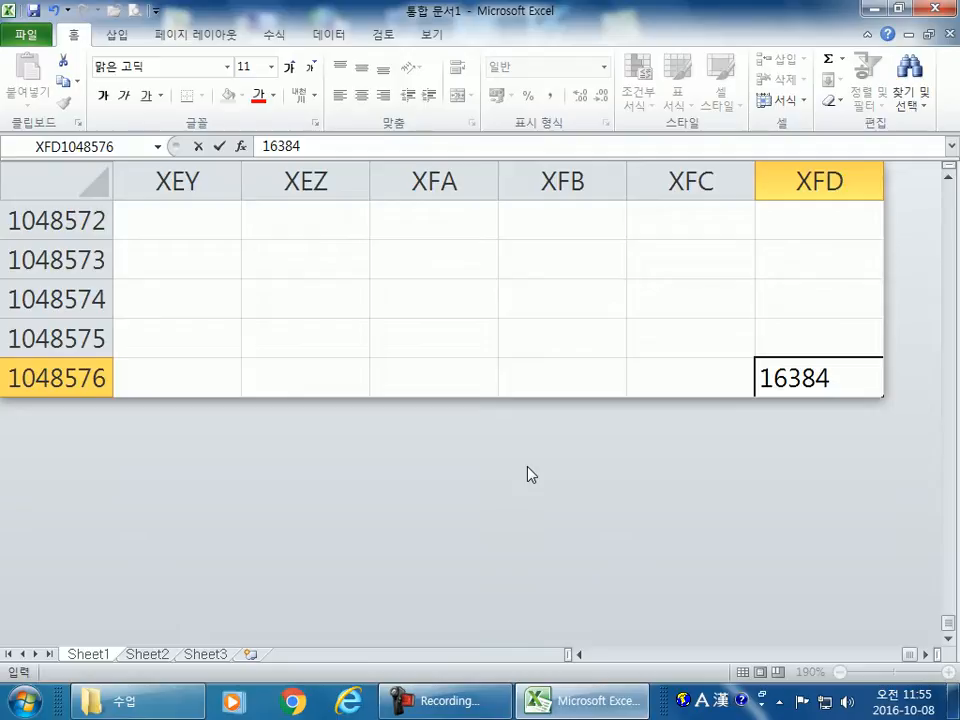
{"action": "key", "text": "Escape"}
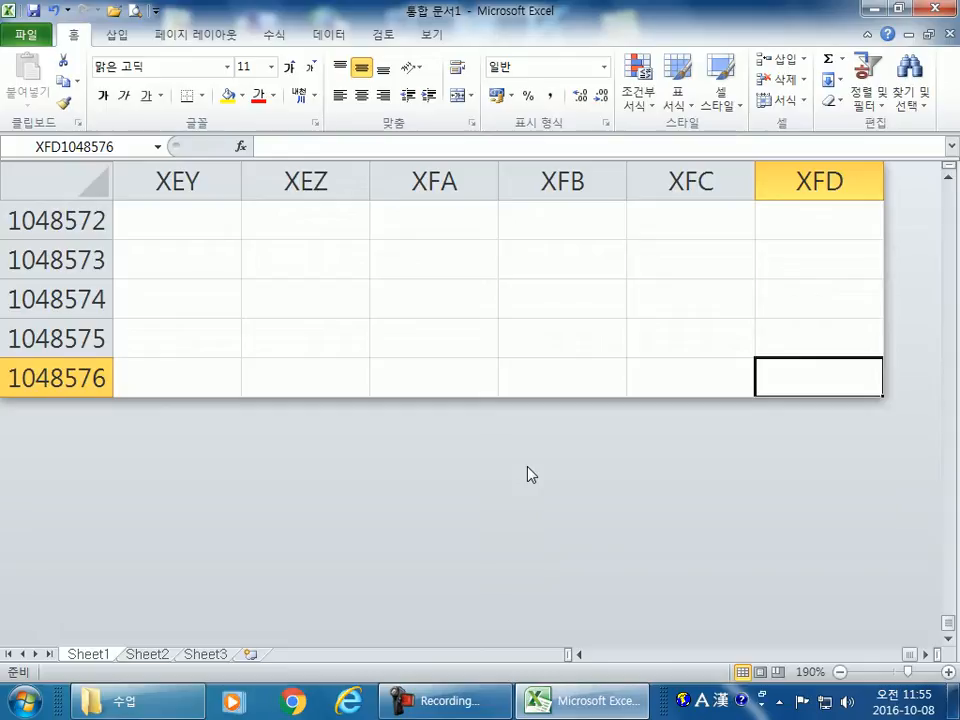
Jump to the first and back to the last column of the bottom row, and return to cell A1.
{"action": "key", "text": "ctrl+Left"}
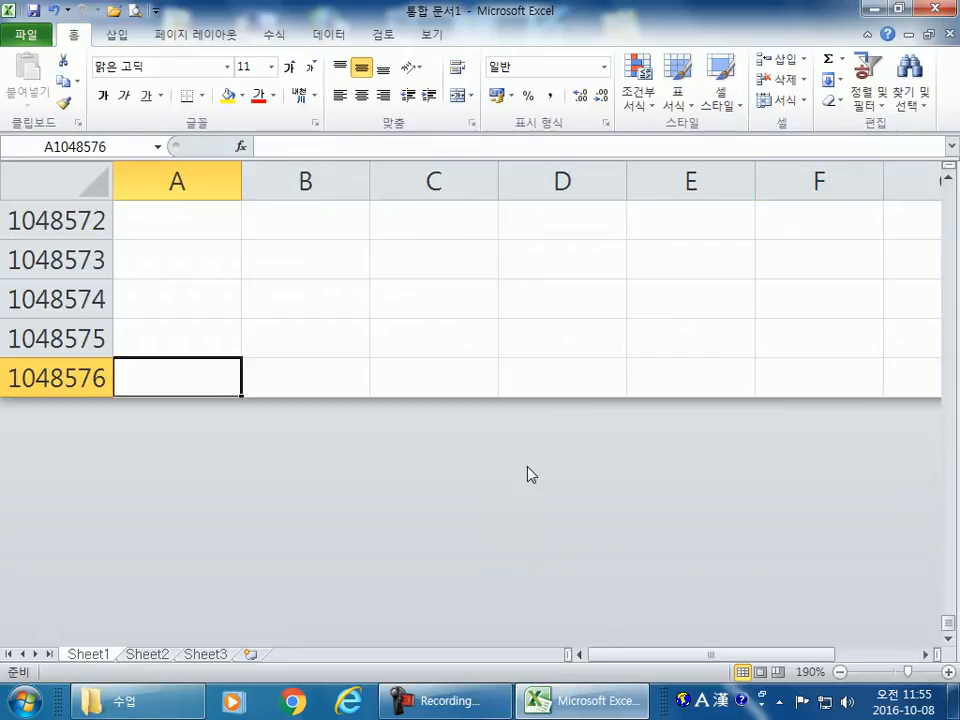
{"action": "key", "text": "ctrl+Right"}
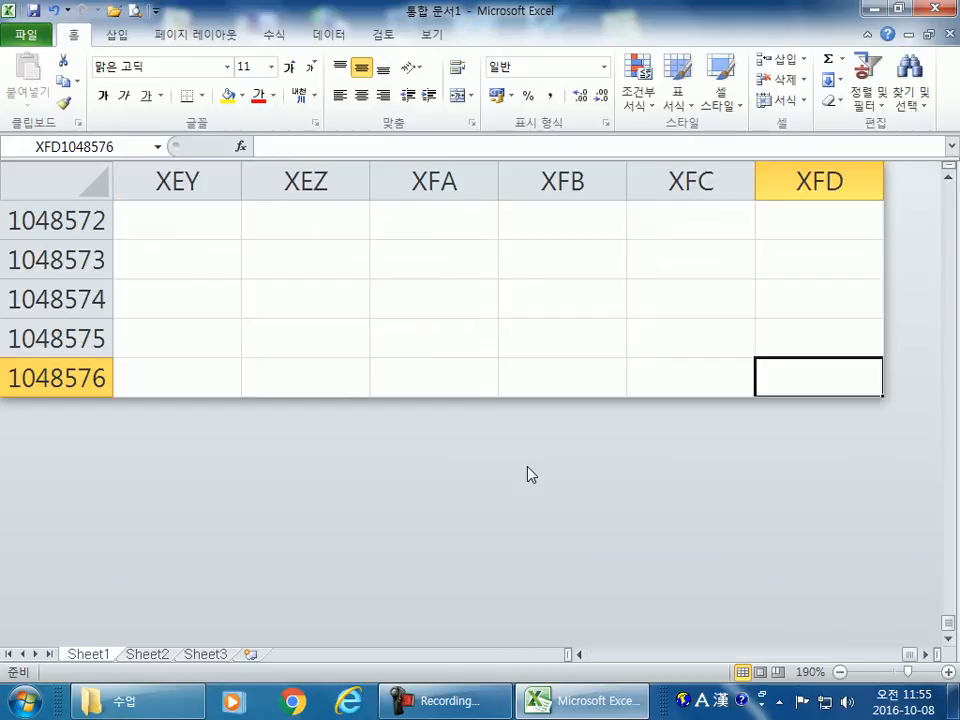
{"action": "key", "text": "ctrl+Home"}
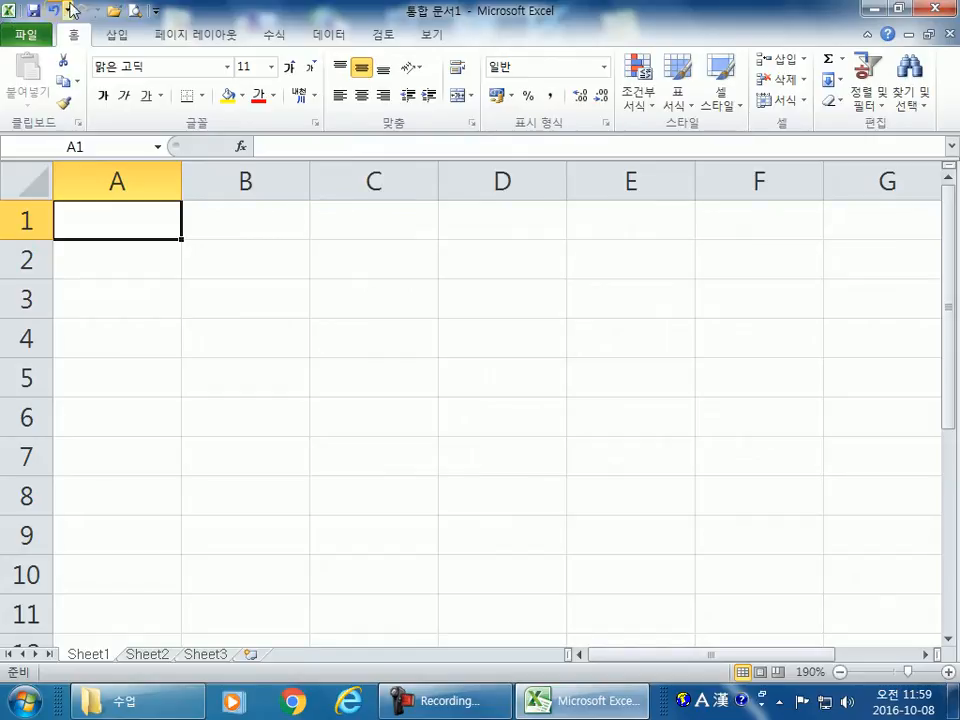
Browse all available commands (모든 명령) in the Quick Access Toolbar customization options and close them without changing anything.
{"action": "left_click", "coordinate": [157, 12]}
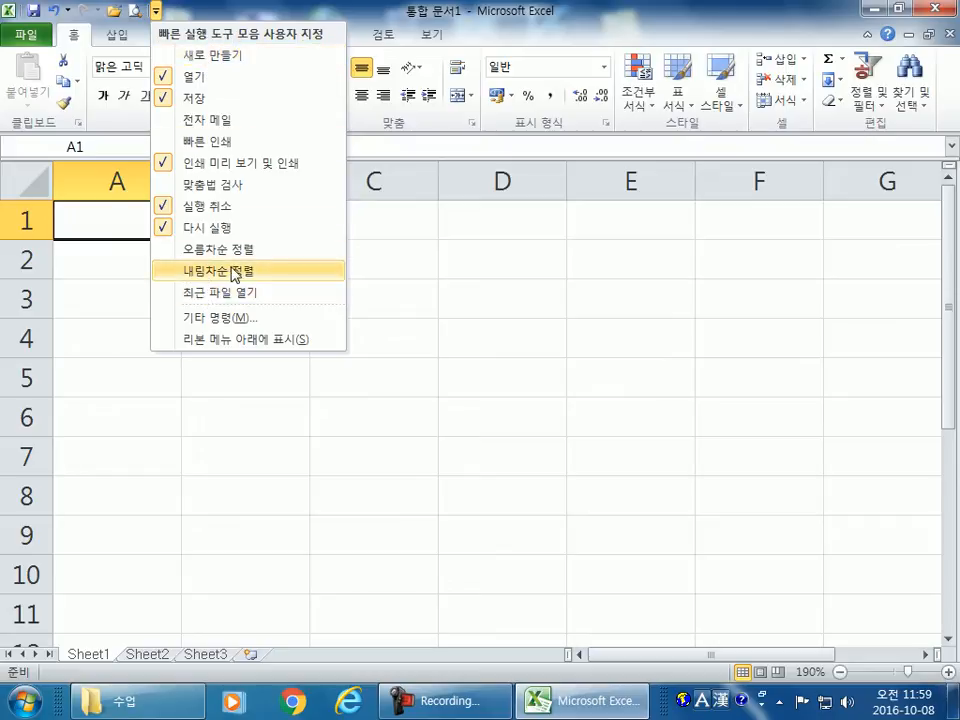
{"action": "left_click", "coordinate": [225, 318]}
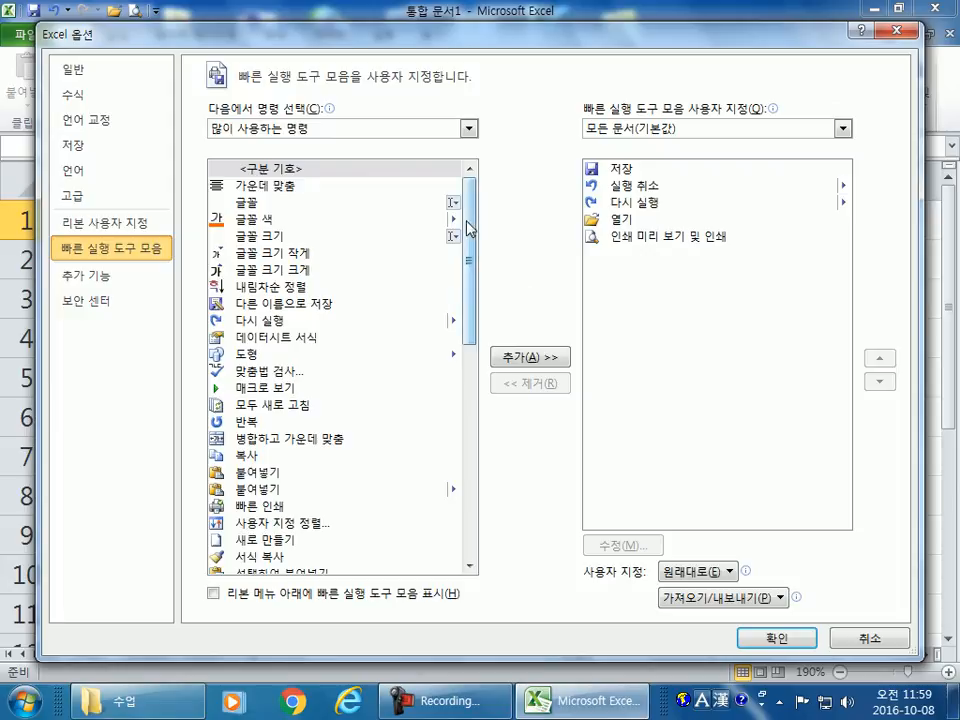
{"action": "left_click", "coordinate": [236, 129]}
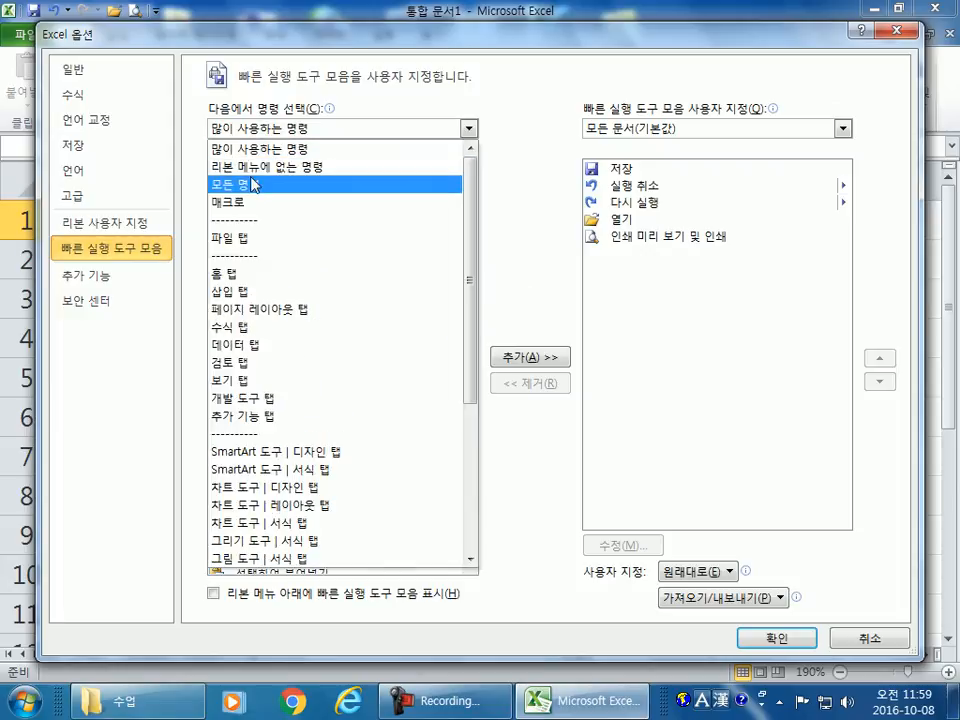
{"action": "left_click", "coordinate": [252, 184]}
{"action": "left_click_drag", "start_coordinate": [467, 189], "coordinate": [506, 169]}
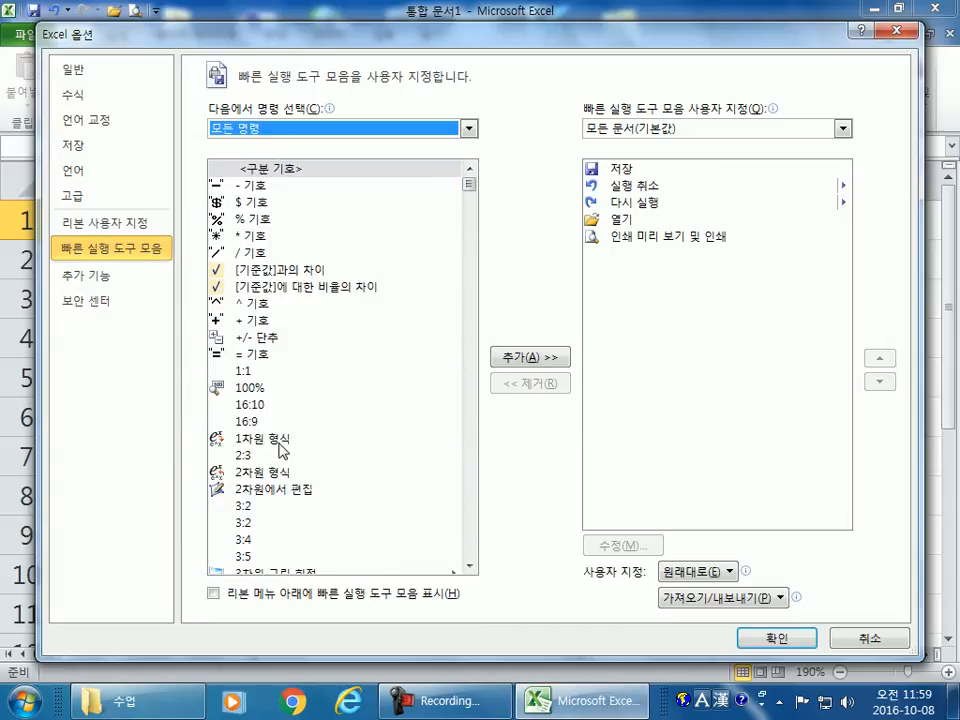
{"action": "left_click_drag", "start_coordinate": [398, 30], "coordinate": [424, 10]}
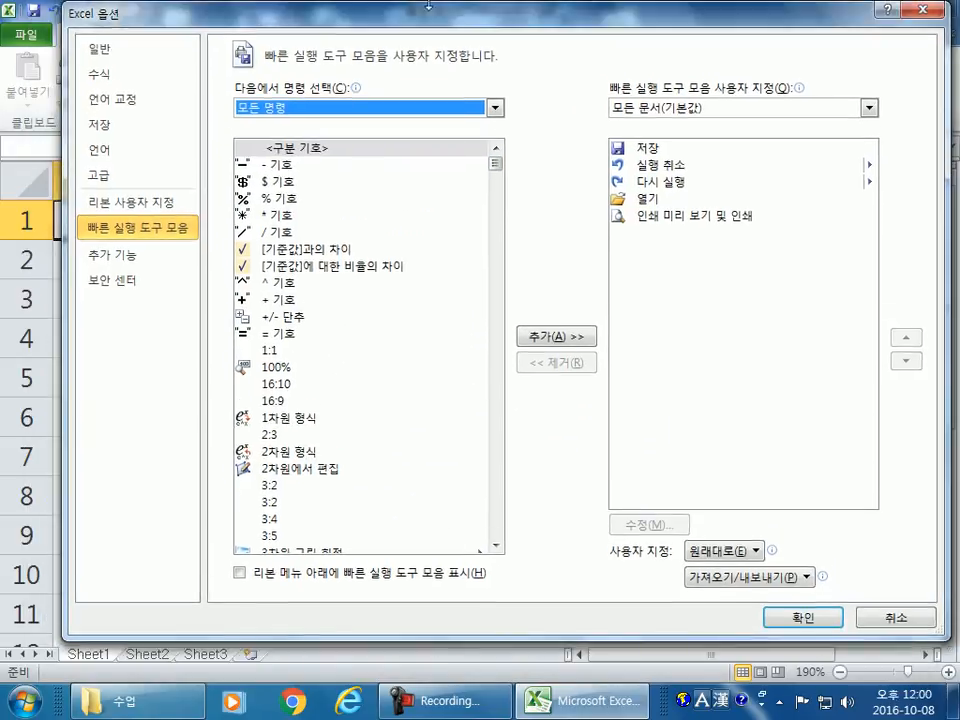
{"action": "left_click_drag", "start_coordinate": [492, 175], "coordinate": [531, 219]}
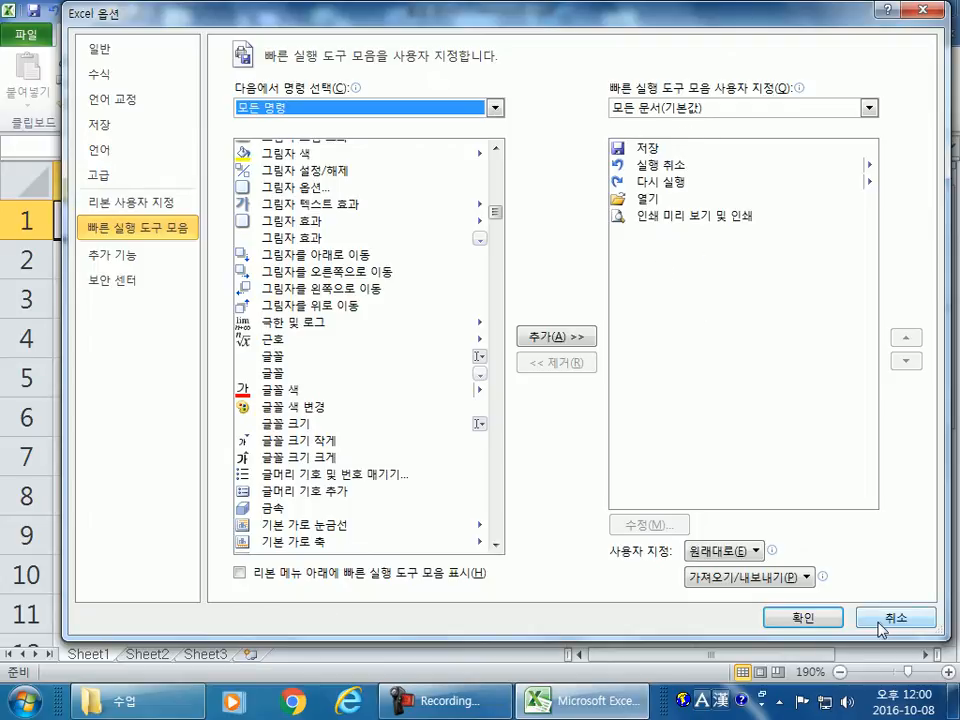
{"action": "left_click", "coordinate": [932, 10]}
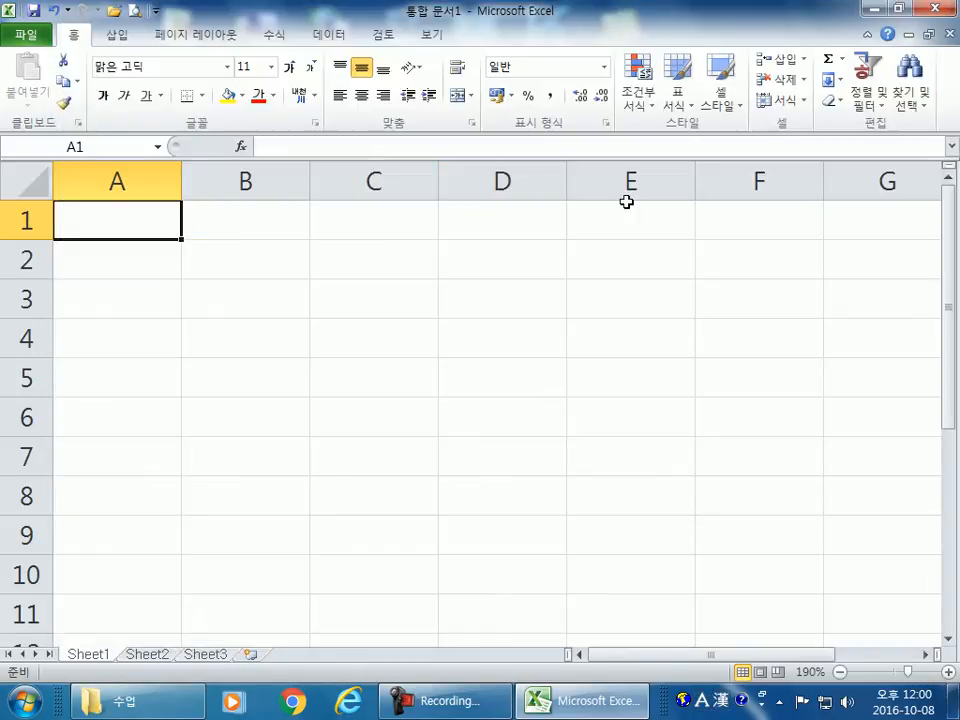
Examine the ribbon command groups for Home, View, Insert and Page Layout, plus the workbook's file information, and return to Home.
{"action": "left_click", "coordinate": [28, 37]}
{"action": "left_click", "coordinate": [74, 35]}
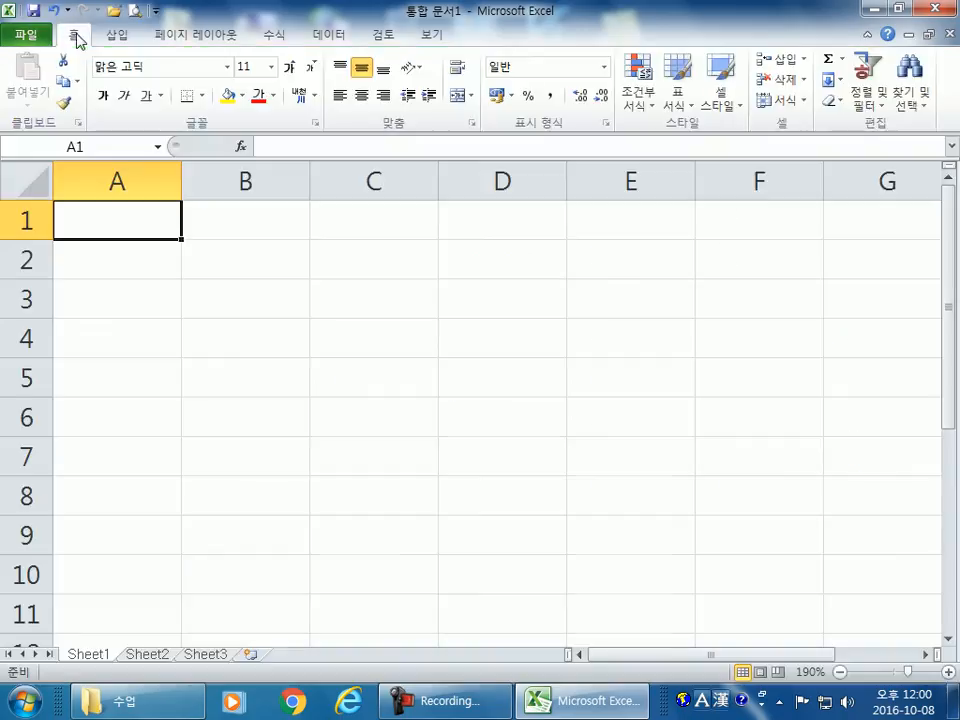
{"action": "left_click", "coordinate": [441, 39]}
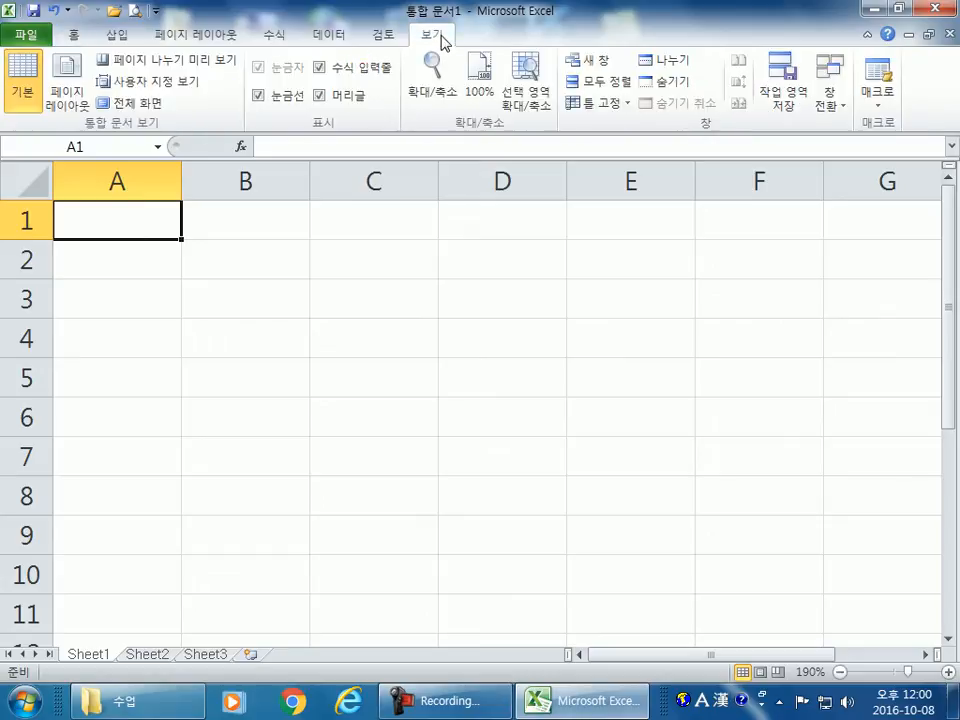
{"action": "left_click", "coordinate": [124, 36]}
{"action": "left_click", "coordinate": [84, 40]}
{"action": "left_click", "coordinate": [117, 36]}
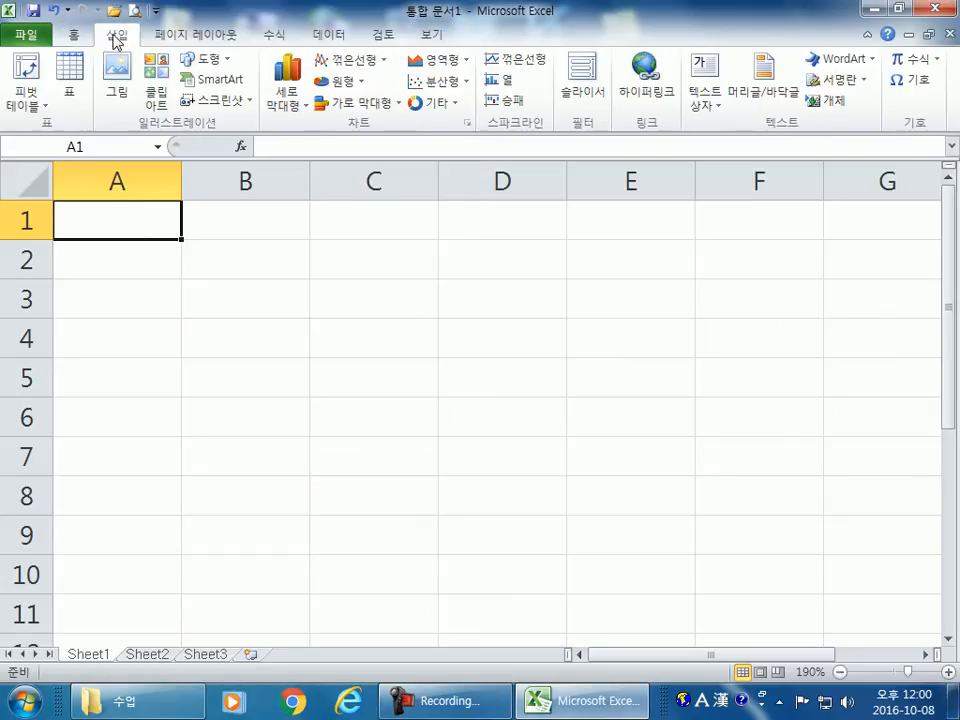
{"action": "left_click", "coordinate": [210, 36]}
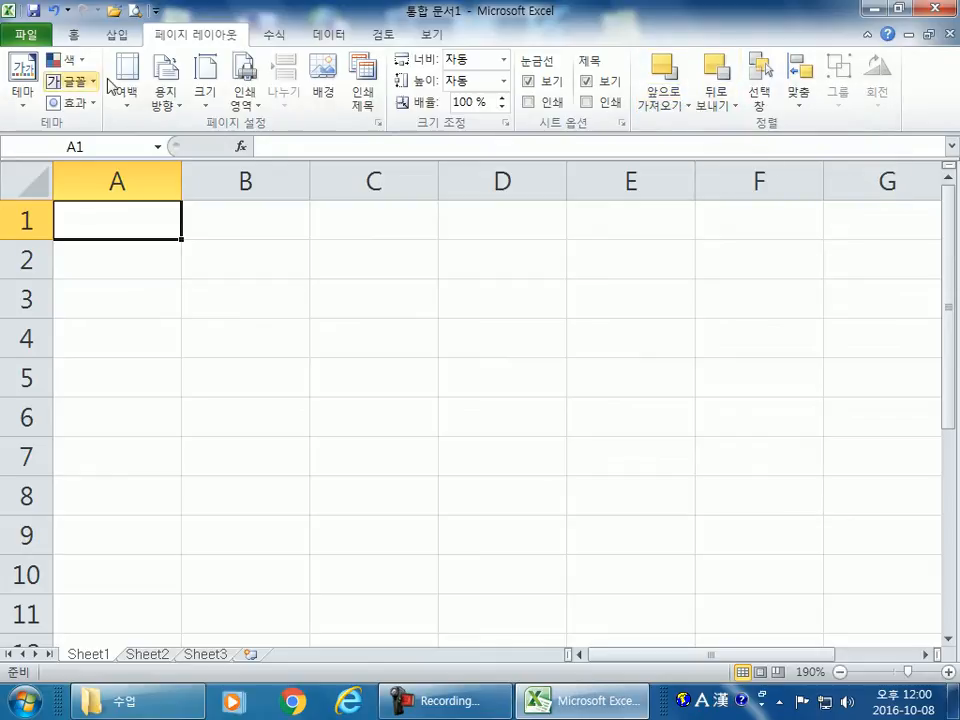
{"action": "left_click", "coordinate": [54, 33]}
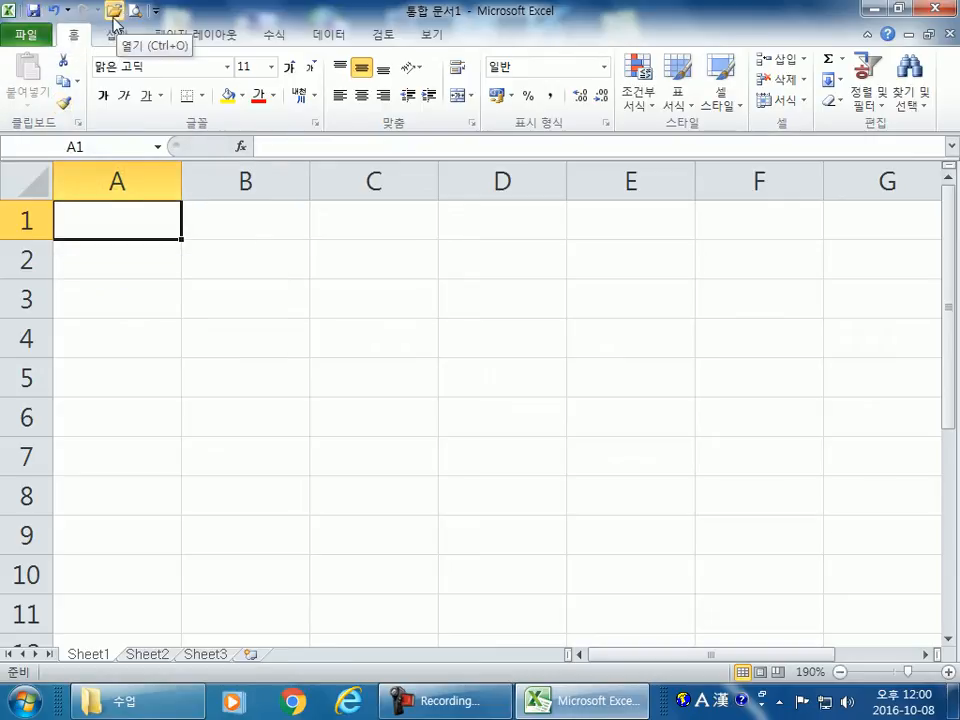
{"action": "left_click", "coordinate": [38, 35]}
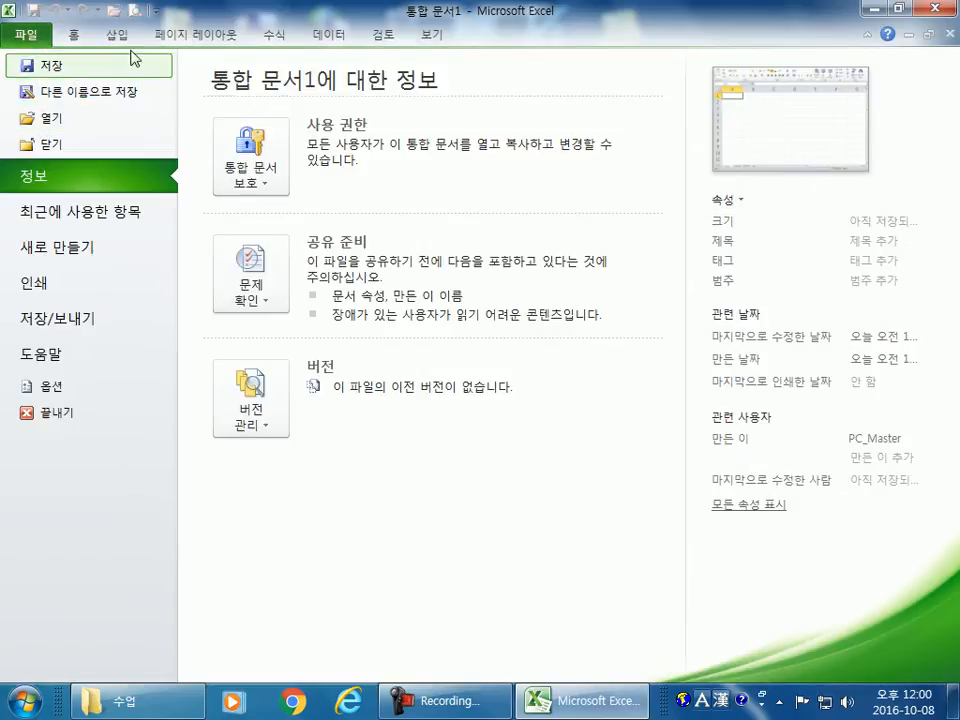
{"action": "left_click", "coordinate": [72, 40]}
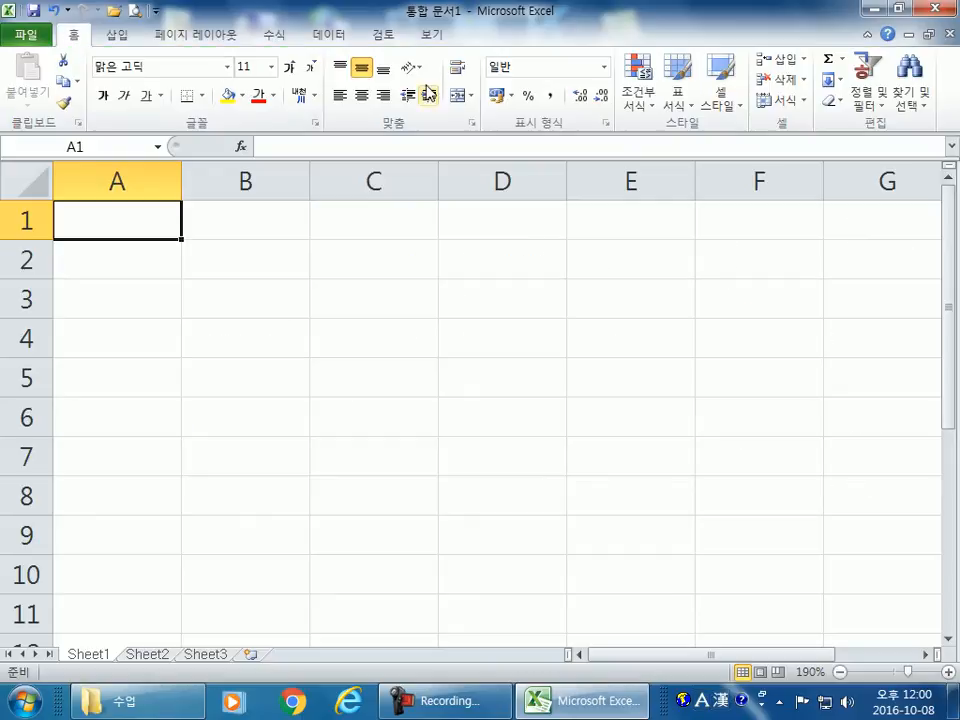
Review the list of commands that can be shown on the Quick Access Toolbar, leaving the selection as it is.
{"action": "left_click", "coordinate": [155, 11]}
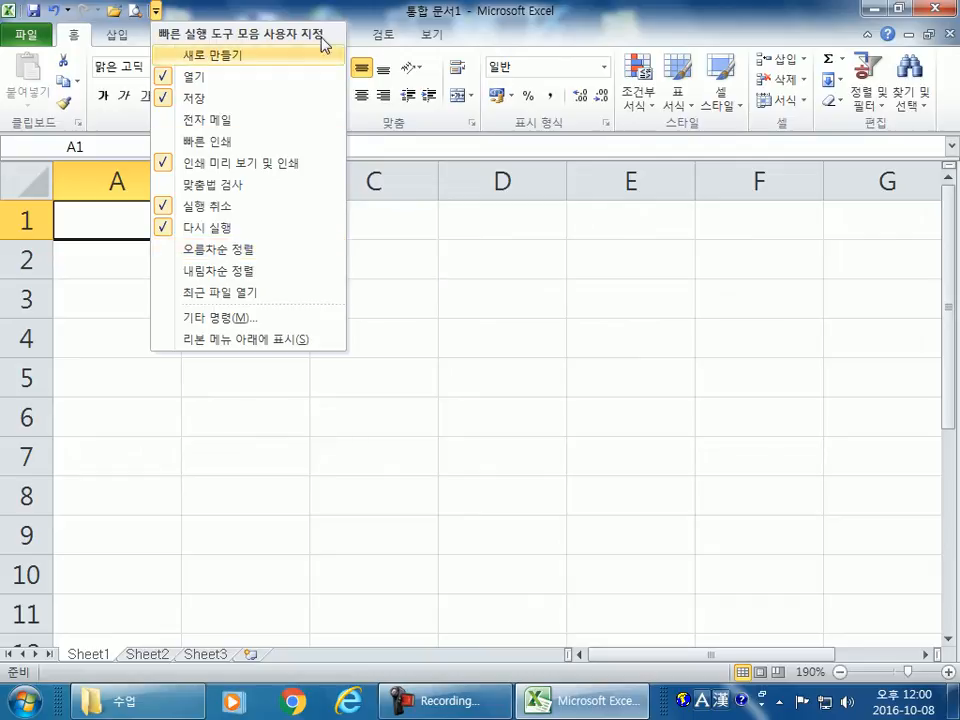
{"action": "left_click", "coordinate": [345, 14]}
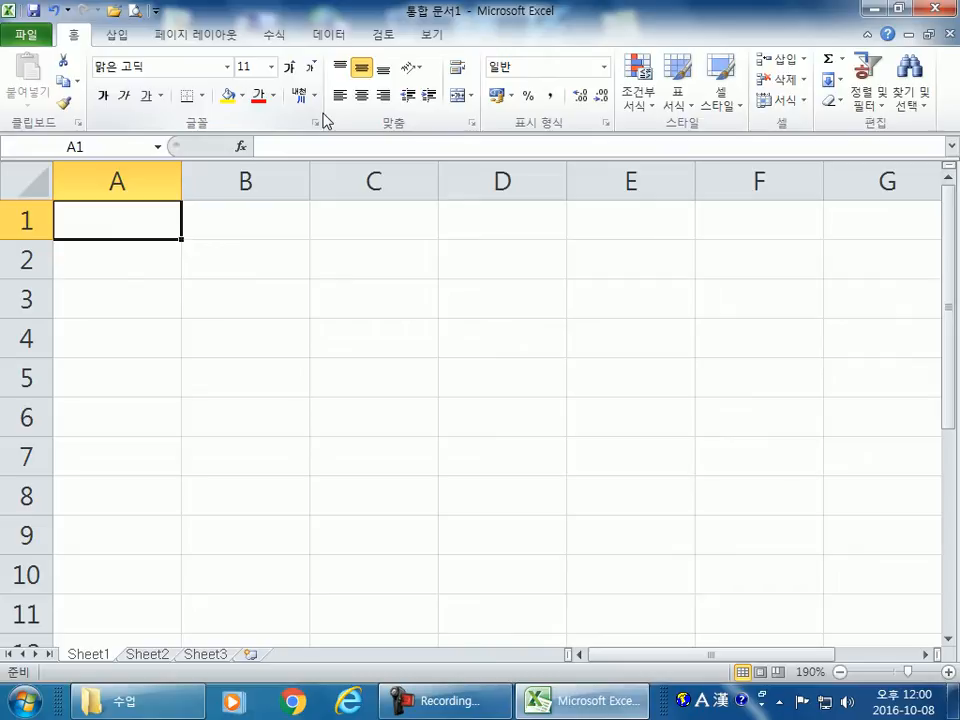
{"action": "left_click", "coordinate": [156, 12]}
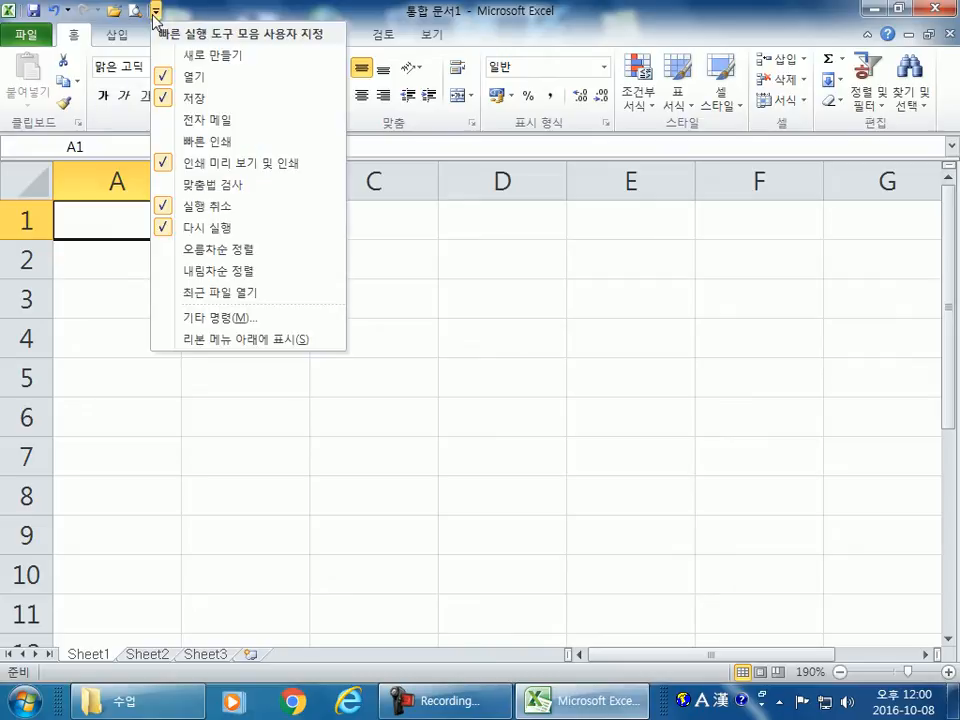
{"action": "left_click", "coordinate": [200, 7]}
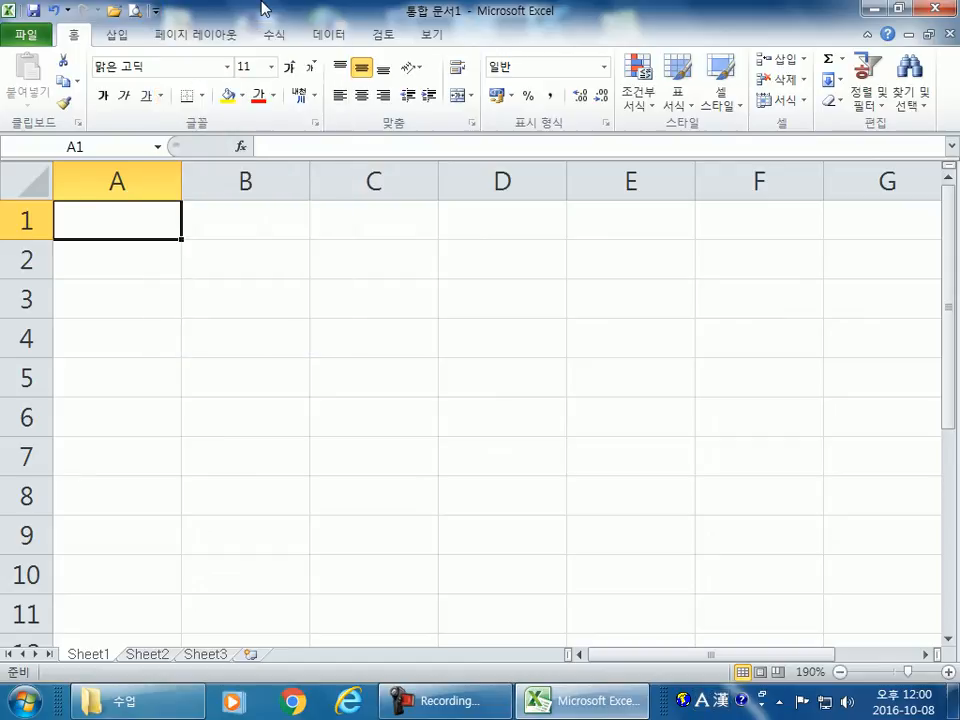
{"action": "left_click", "coordinate": [156, 11]}
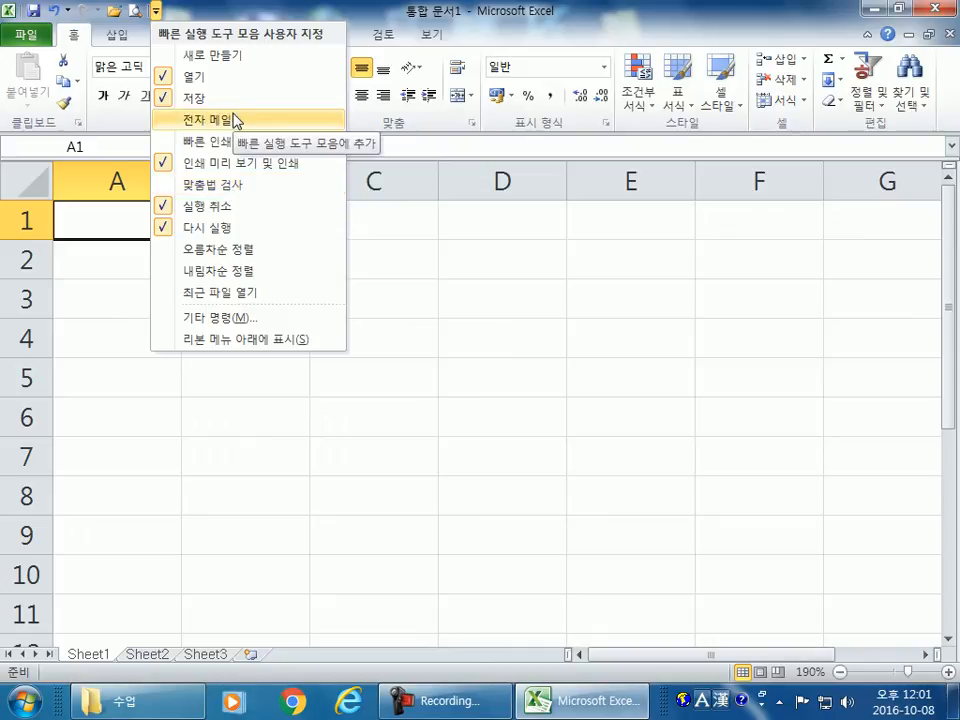
{"action": "left_click", "coordinate": [258, 10]}
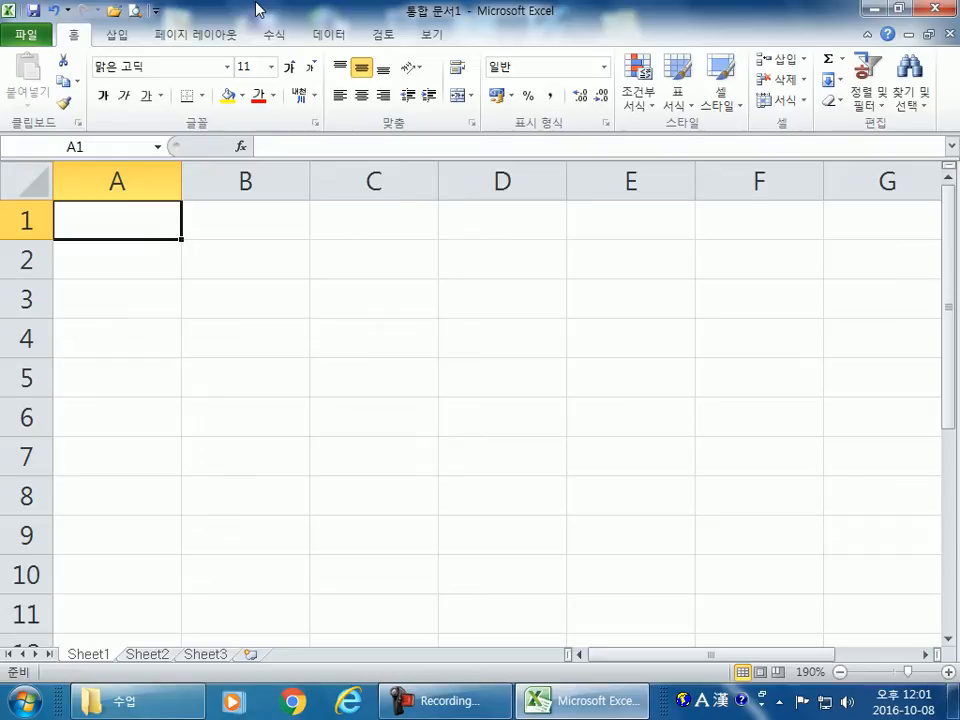
{"action": "left_click", "coordinate": [155, 11]}
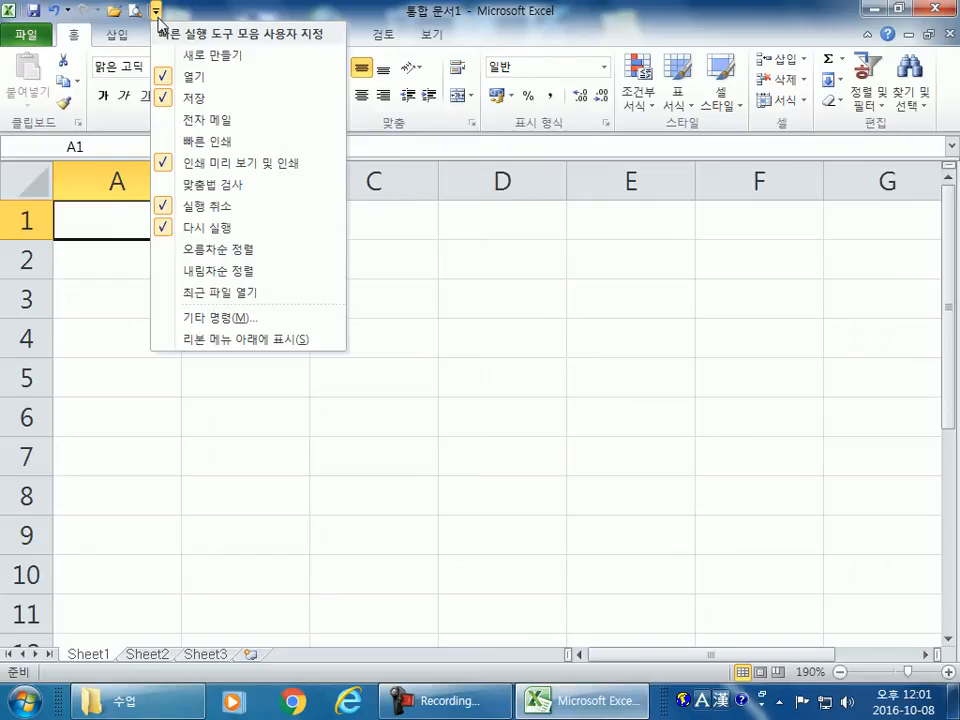
{"action": "left_click", "coordinate": [156, 11]}
Remove the Open (열기) command from the Quick Access Toolbar and add it back.
{"action": "left_click", "coordinate": [156, 11]}
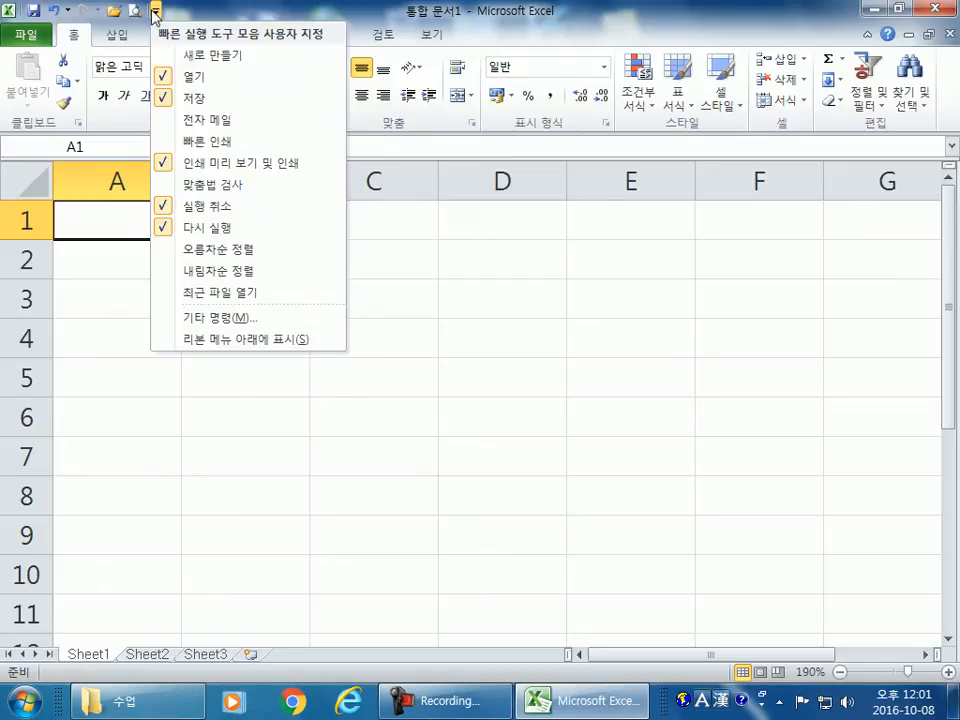
{"action": "left_click", "coordinate": [188, 75]}
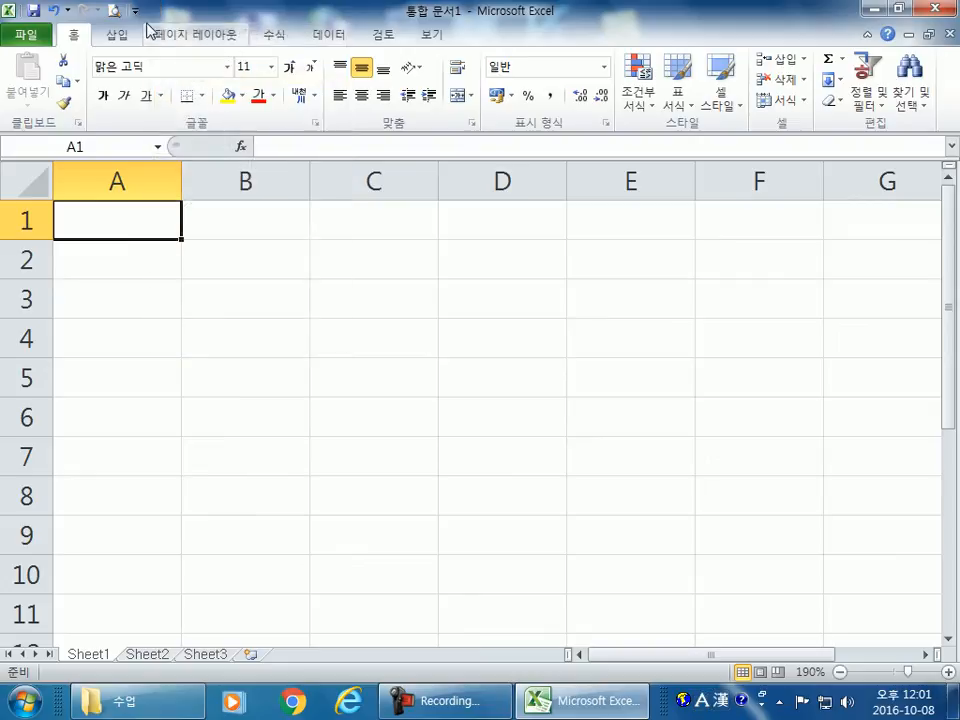
{"action": "left_click", "coordinate": [135, 11]}
{"action": "left_click", "coordinate": [152, 76]}
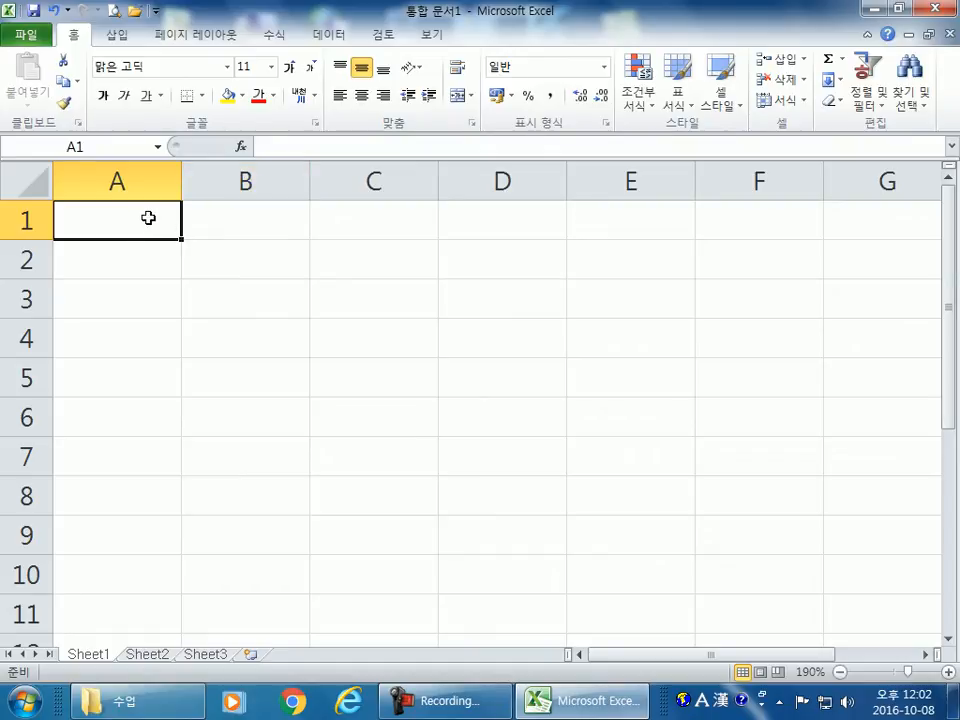
Enlarge the sheet view to 265% and switch the input language back and forth between Korean and English.
{"action": "scroll", "coordinate": [146, 240], "scroll_direction": "up", "scroll_amount": 4}
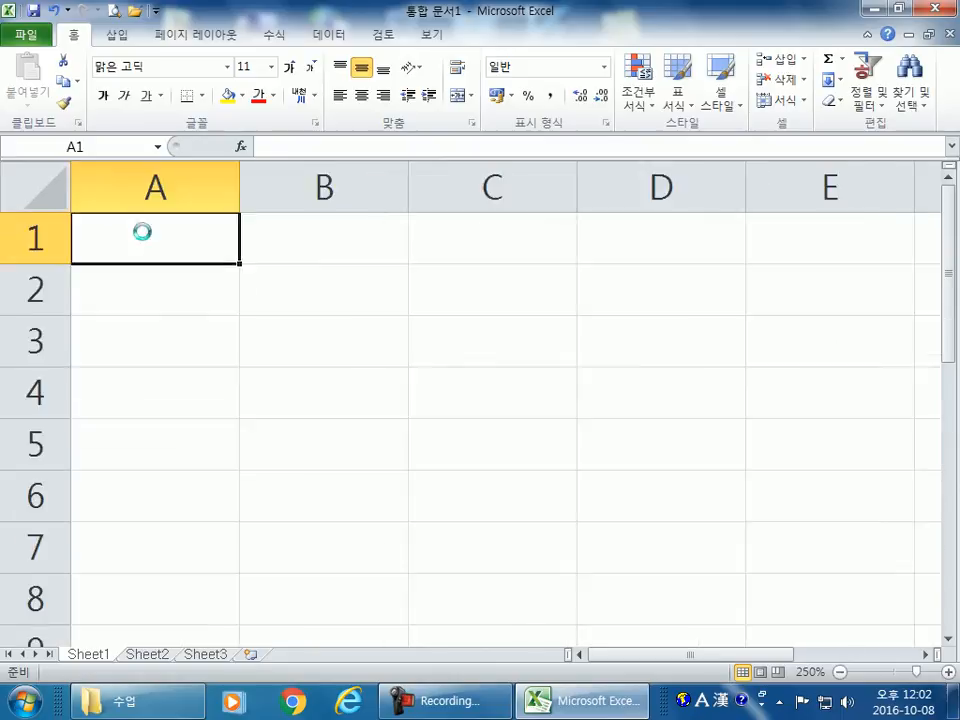
{"action": "scroll", "coordinate": [143, 231], "scroll_direction": "up", "scroll_amount": 3}
{"action": "scroll", "coordinate": [142, 232], "scroll_direction": "down", "scroll_amount": 2}
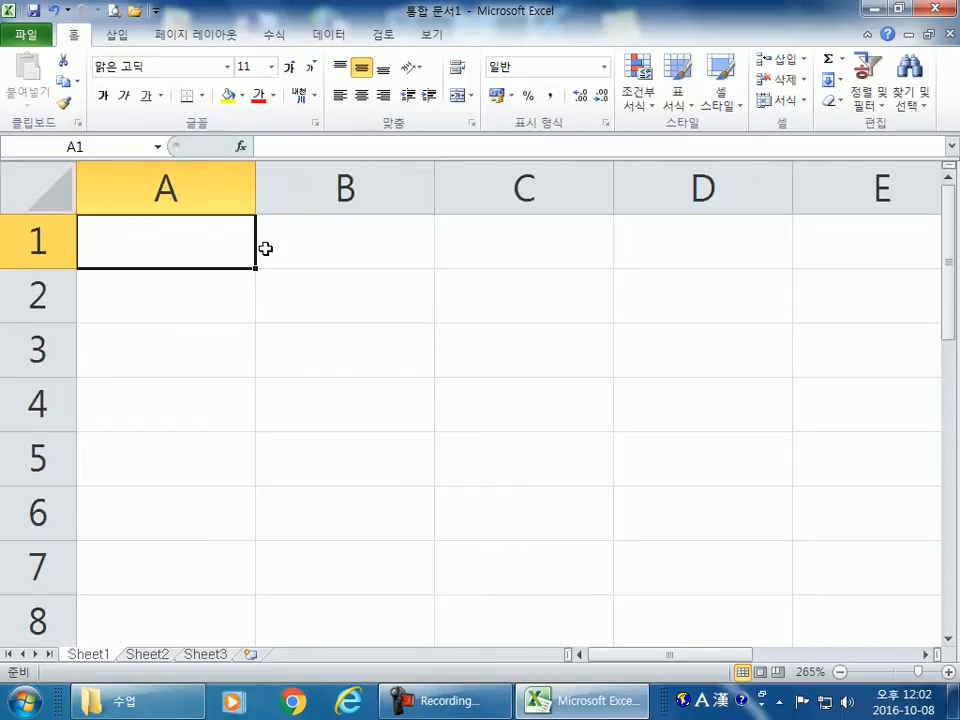
{"action": "key", "text": "Hangul"}
{"action": "key", "text": "Hangul"}
{"action": "key", "text": "Hangul"}
{"action": "key", "text": "Hangul"}
{"action": "key", "text": "Hangul"}
{"action": "key", "text": "Hangul"}
{"action": "key", "text": "Hangul"}
{"action": "key", "text": "Hangul"}
{"action": "key", "text": "Hangul"}
{"action": "key", "text": "Hangul"}
Enter dkssud and dks in cell A1 in English input mode, erasing each entry.
{"action": "type", "text": "dkssud"}
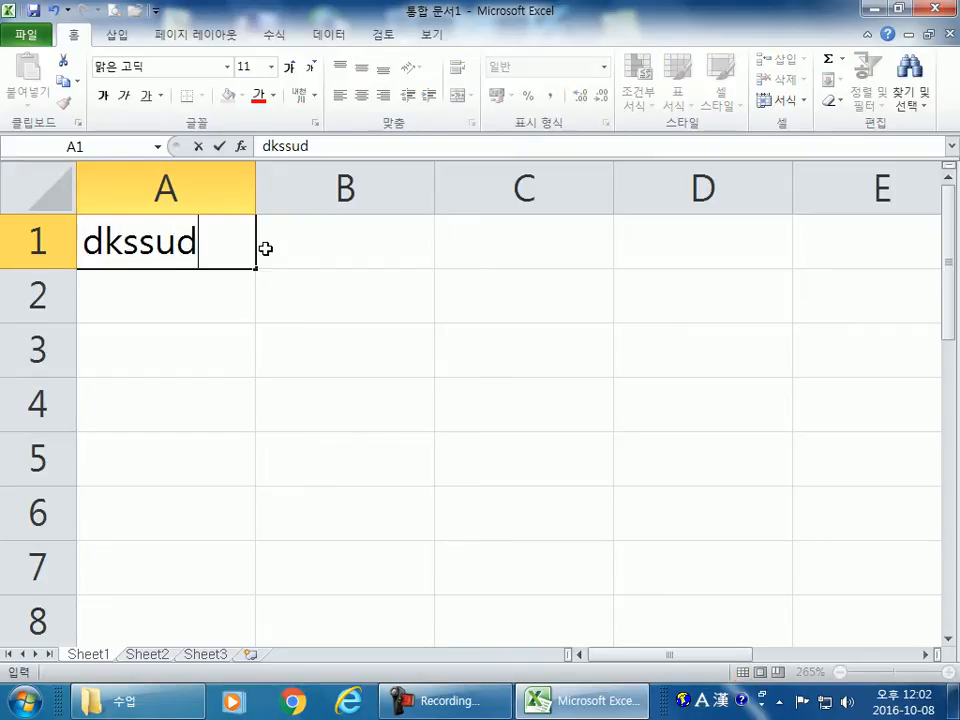
{"action": "key", "text": "BackSpace"}
{"action": "key", "text": "BackSpace"}
{"action": "key", "text": "BackSpace"}
{"action": "key", "text": "BackSpace"}
{"action": "key", "text": "BackSpace"}
{"action": "key", "text": "BackSpace"}
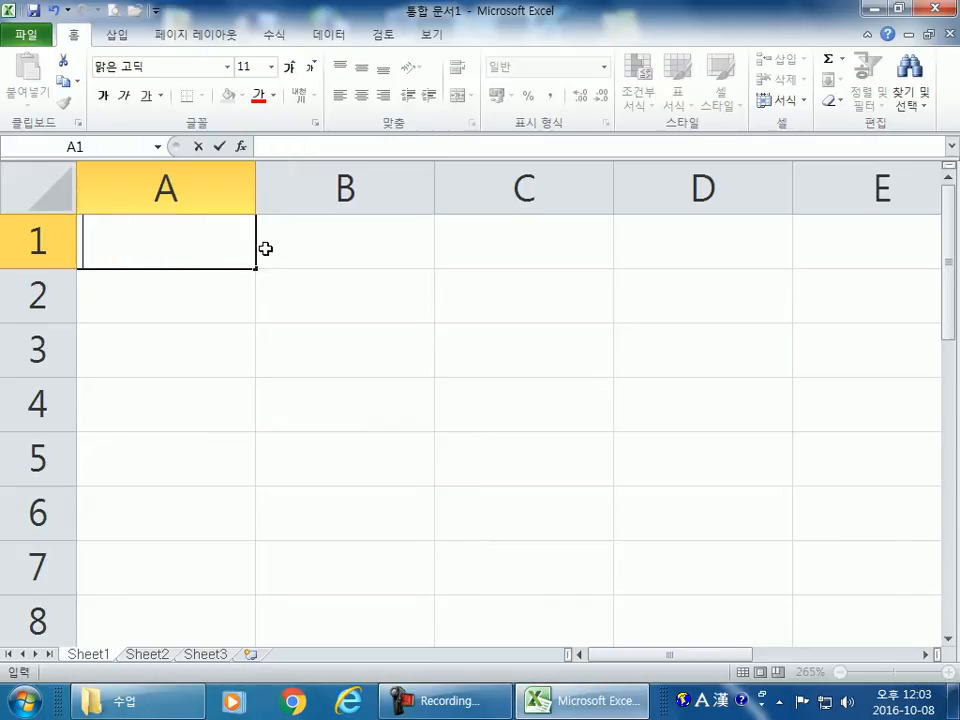
{"action": "type", "text": "dks"}
{"action": "key", "text": "BackSpace"}
{"action": "key", "text": "BackSpace"}
{"action": "key", "text": "BackSpace"}
Switch to Korean input and enter 안녕 in cell A1.
{"action": "key", "text": "Hangul"}
{"action": "type", "text": "안녕"}
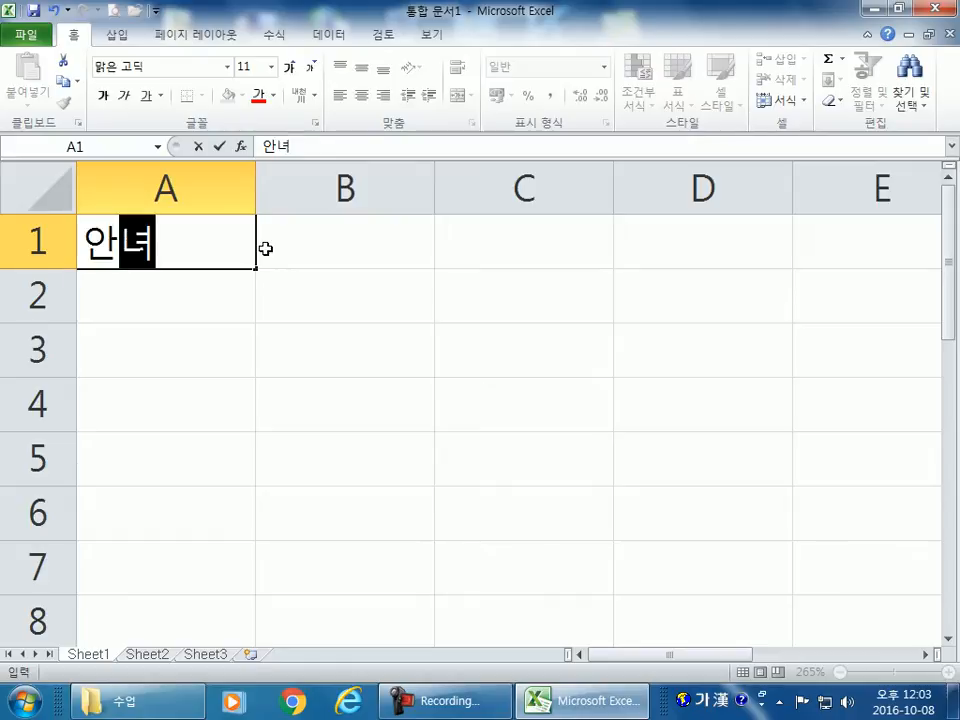
{"action": "key", "text": "Return"}
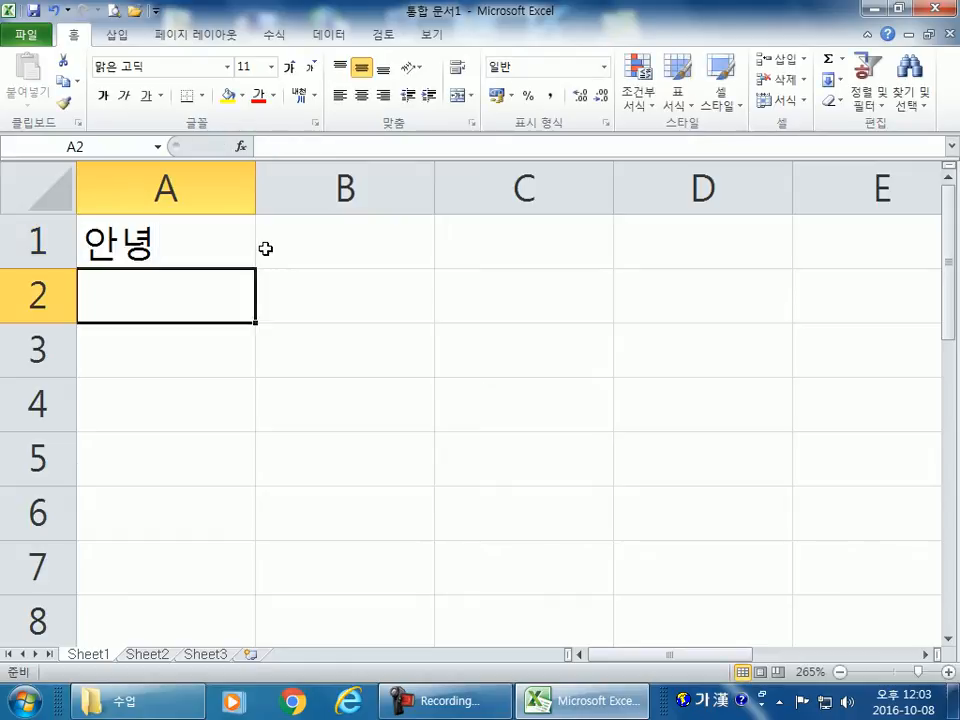
Enter 30 in cell A2 and replace it with 1000.
{"action": "type", "text": "30"}
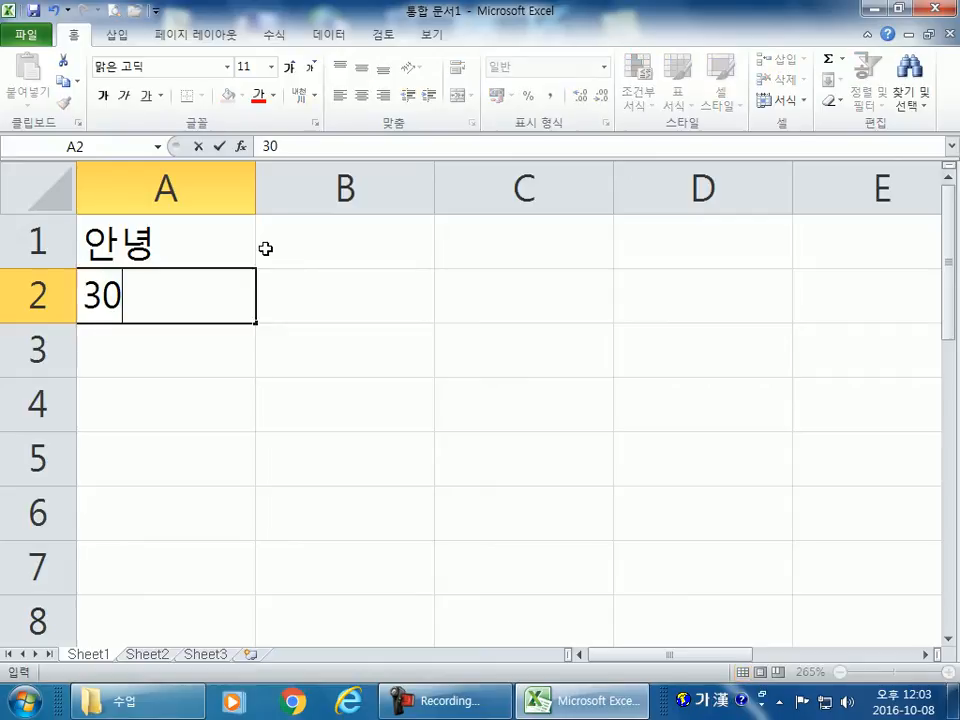
{"action": "key", "text": "Return"}
{"action": "key", "text": "Up"}
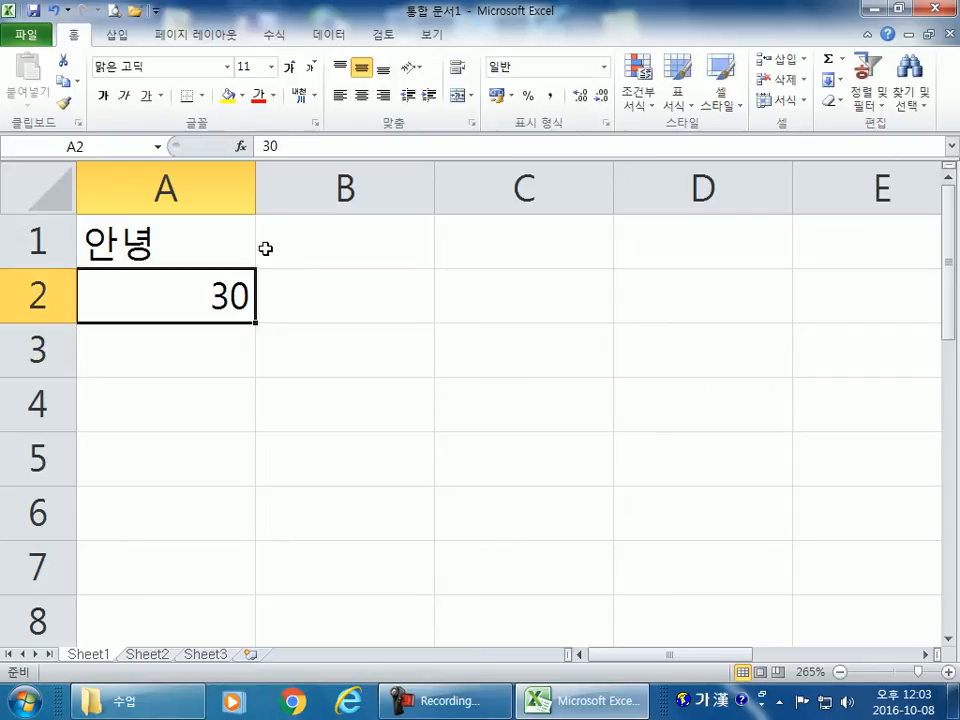
{"action": "key", "text": "Delete"}
{"action": "type", "text": "1000"}
{"action": "key", "text": "Return"}
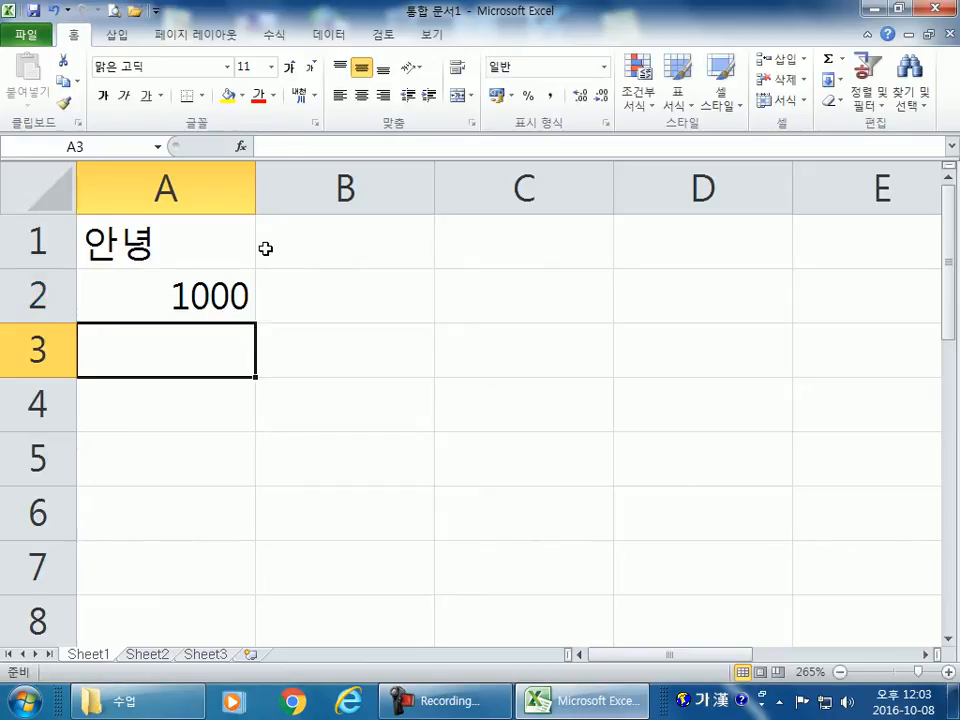
Enter 30 in cell A3 and 1000 in cell A4.
{"action": "type", "text": "30"}
{"action": "key", "text": "Return"}
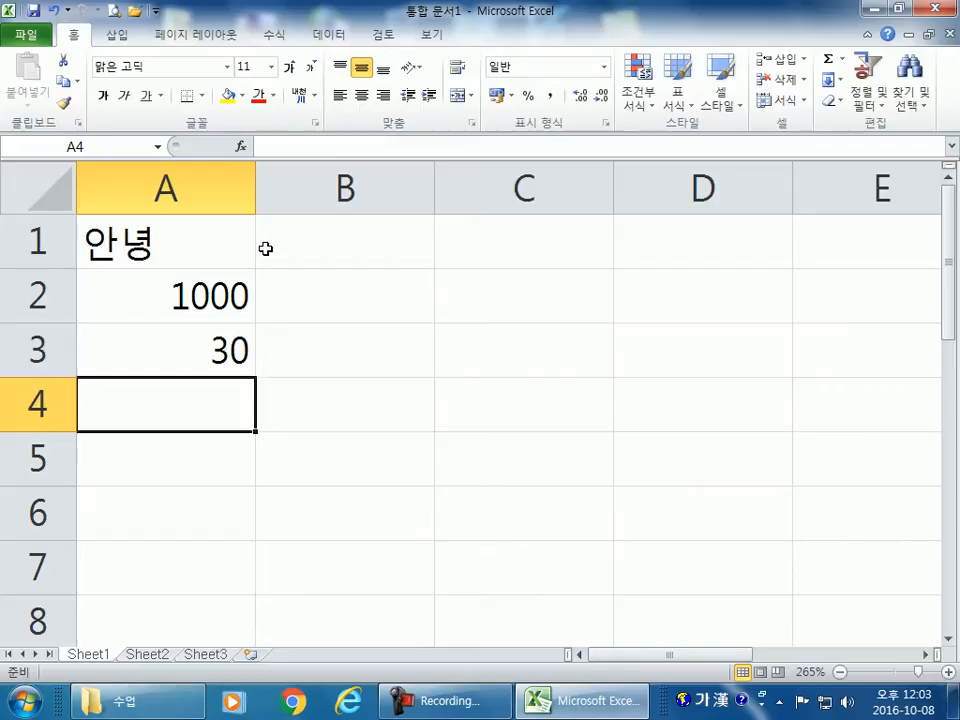
{"action": "type", "text": "1000"}
{"action": "key", "text": "Return"}
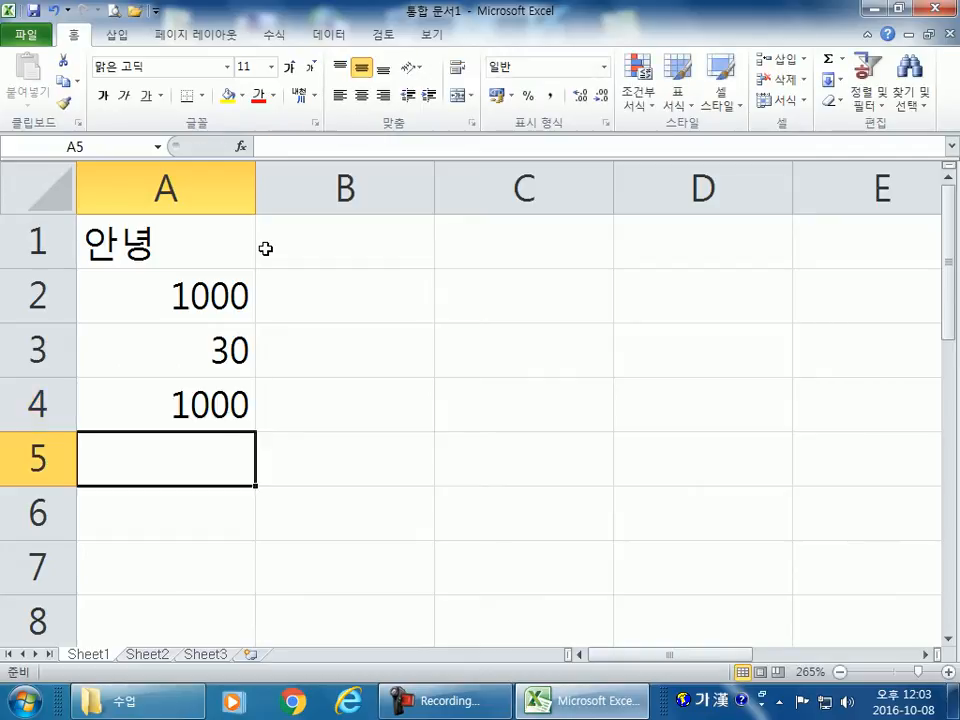
Enter 30 in cell A5, 1000 in cell A6 and 30 in cell A7.
{"action": "scroll", "coordinate": [283, 320], "scroll_direction": "down", "scroll_amount": 3, "text": "ctrl"}
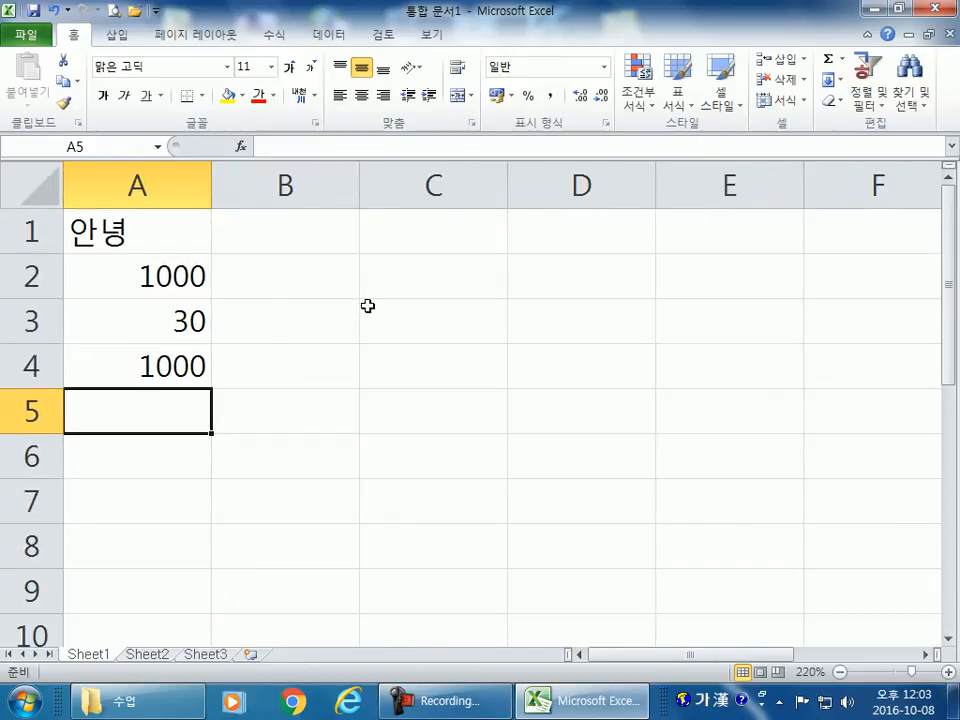
{"action": "type", "text": "30"}
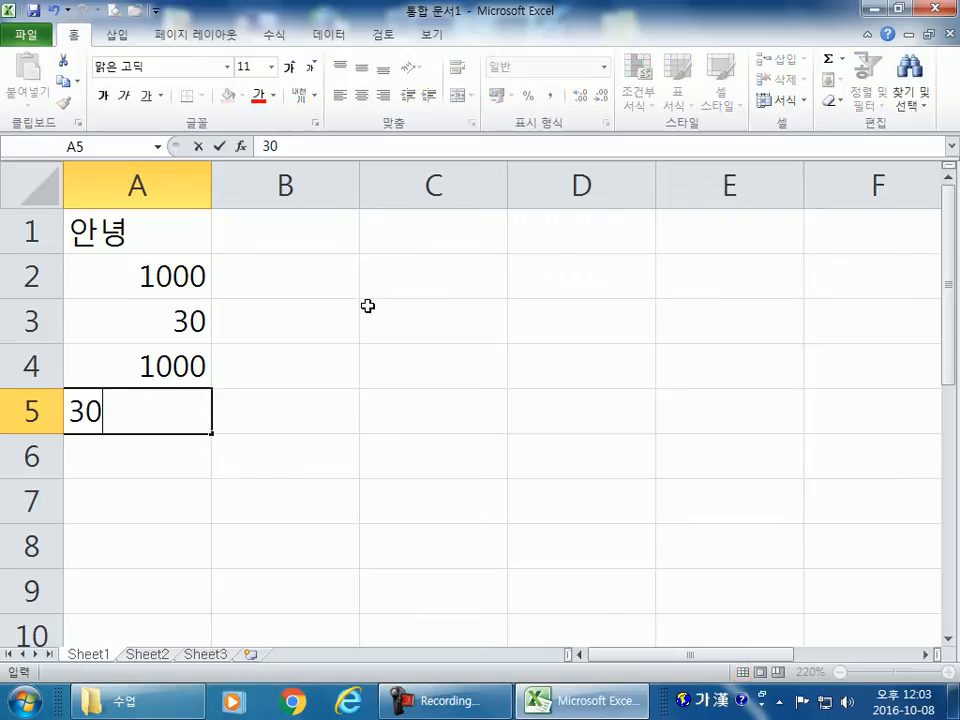
{"action": "key", "text": "Return"}
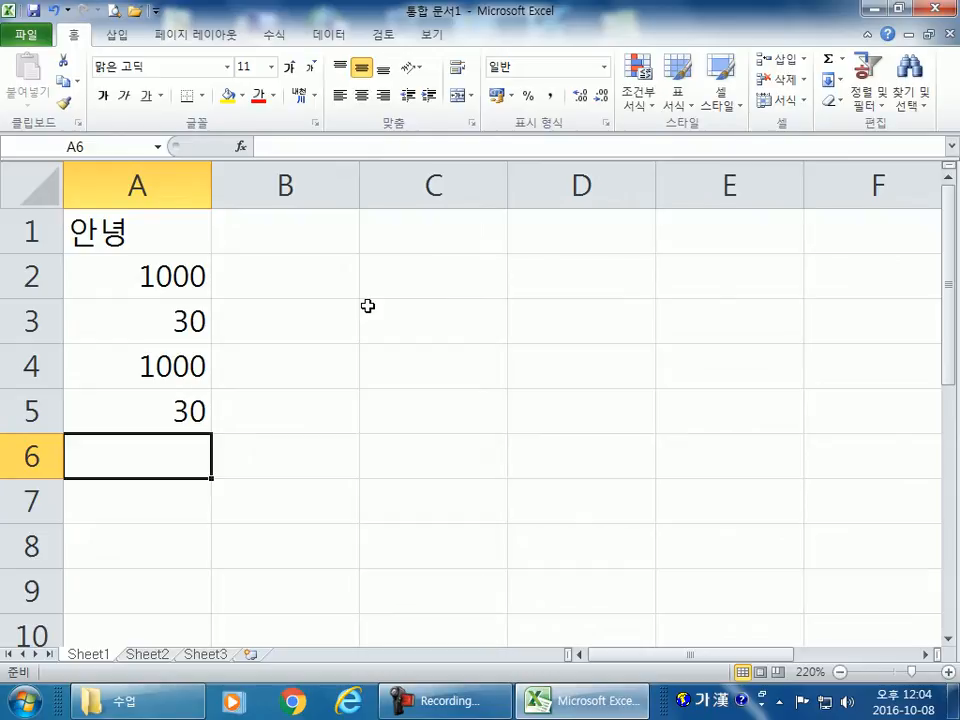
{"action": "type", "text": "1000"}
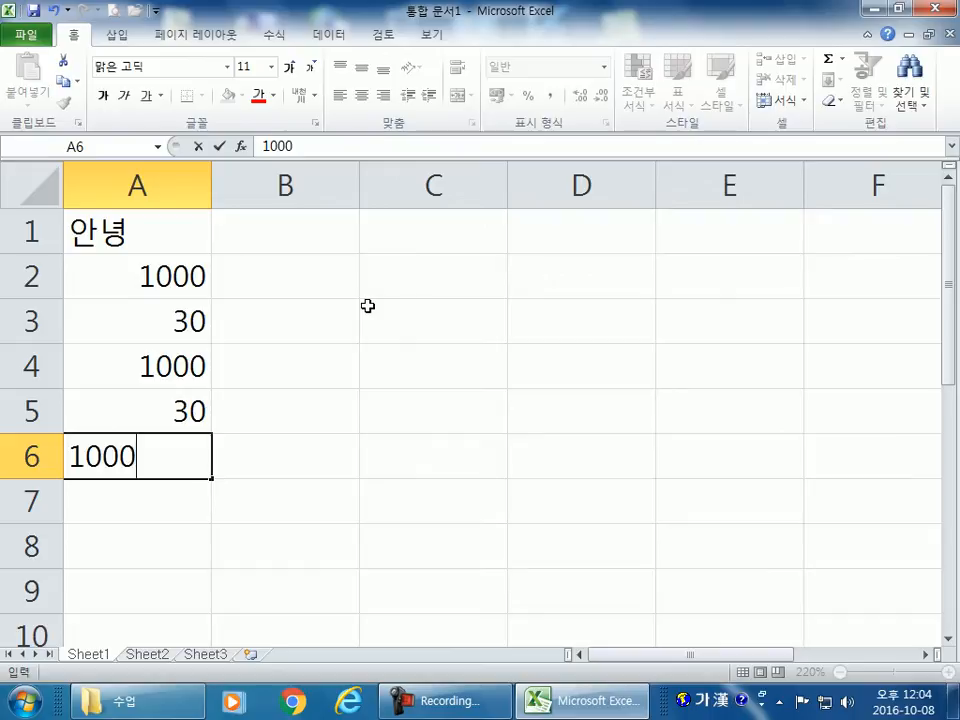
{"action": "key", "text": "Return"}
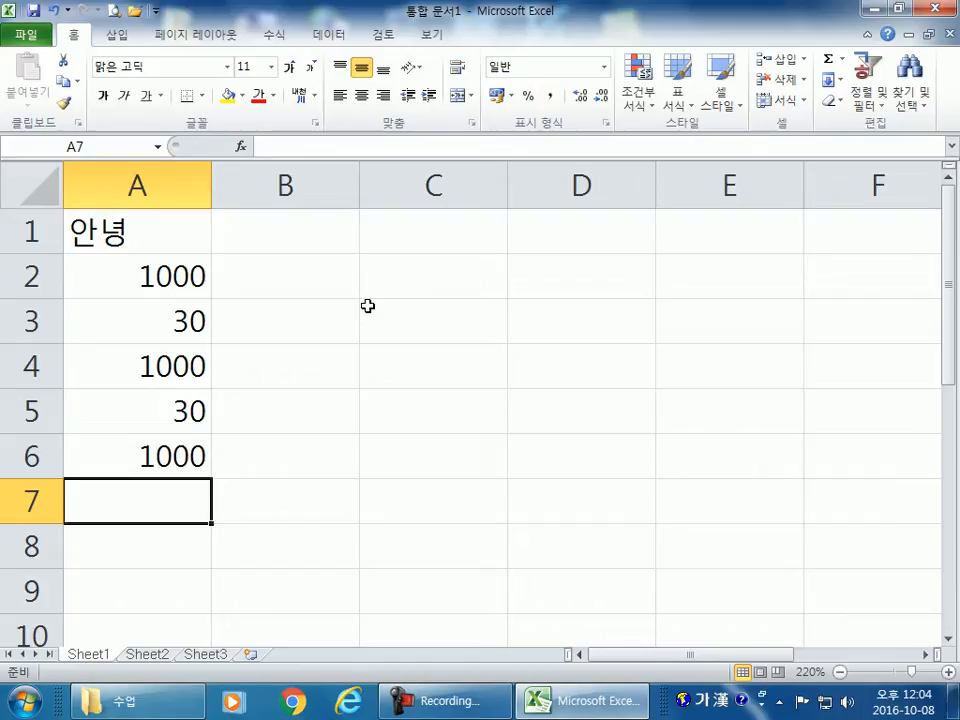
{"action": "type", "text": "30"}
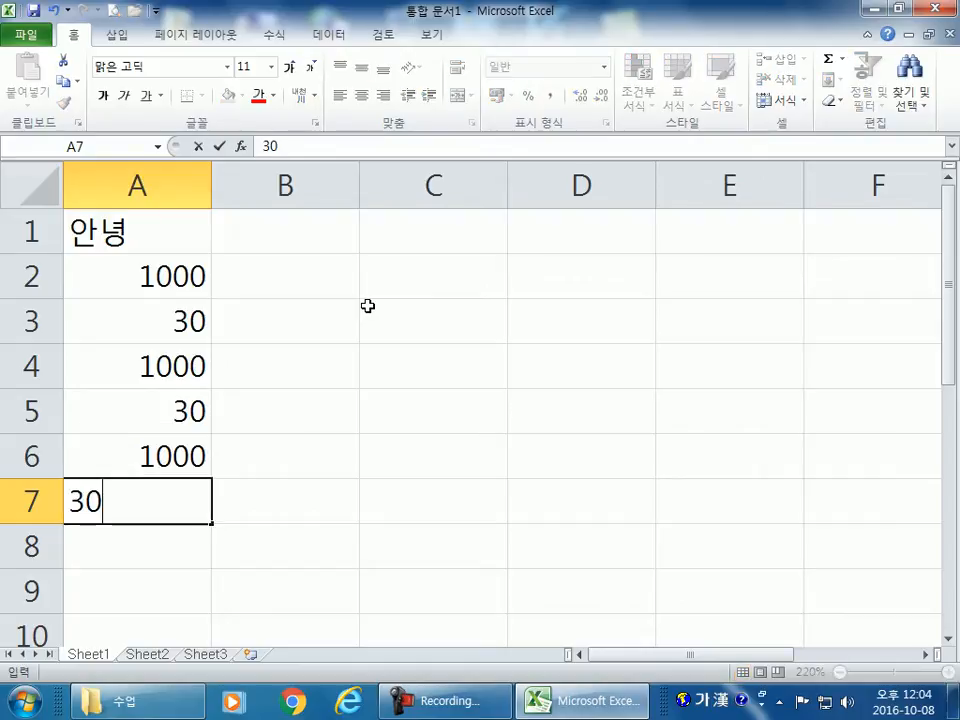
{"action": "key", "text": "Return"}
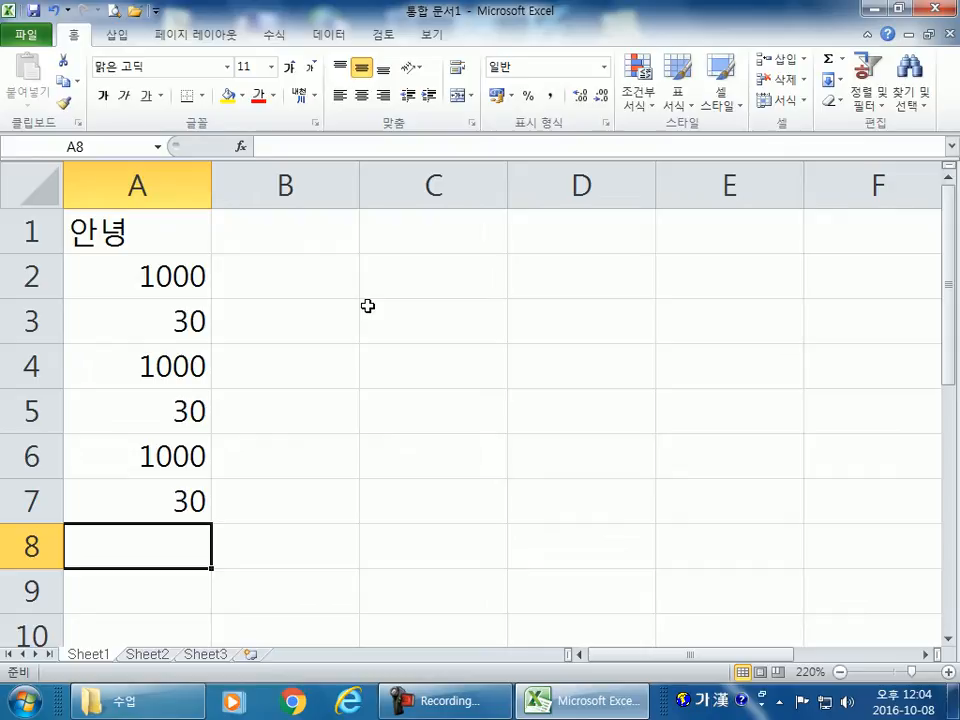
Collapse the ribbon, and enter 1000 in cell A8 and 10 in cell A9.
{"action": "double_click", "coordinate": [70, 36]}
{"action": "type", "text": "1000"}
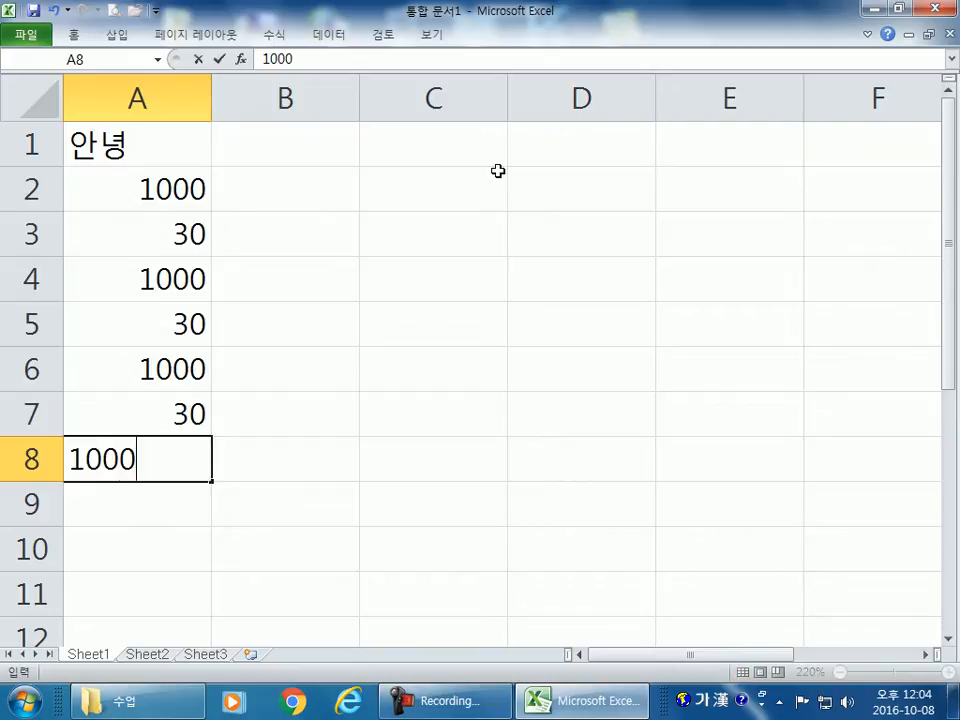
{"action": "key", "text": "Return"}
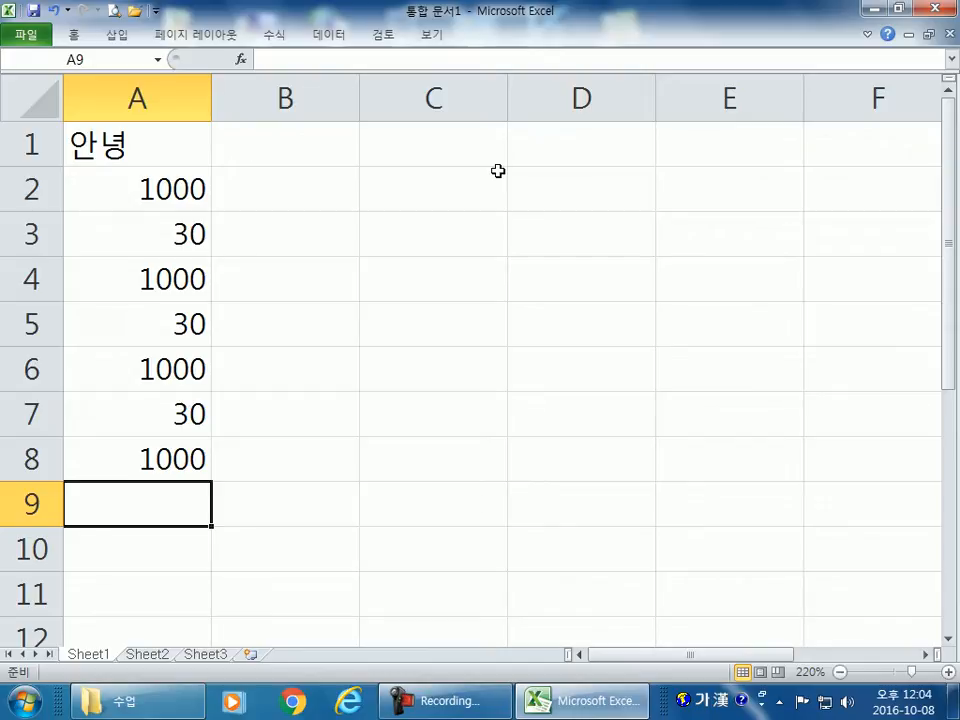
{"action": "type", "text": "10"}
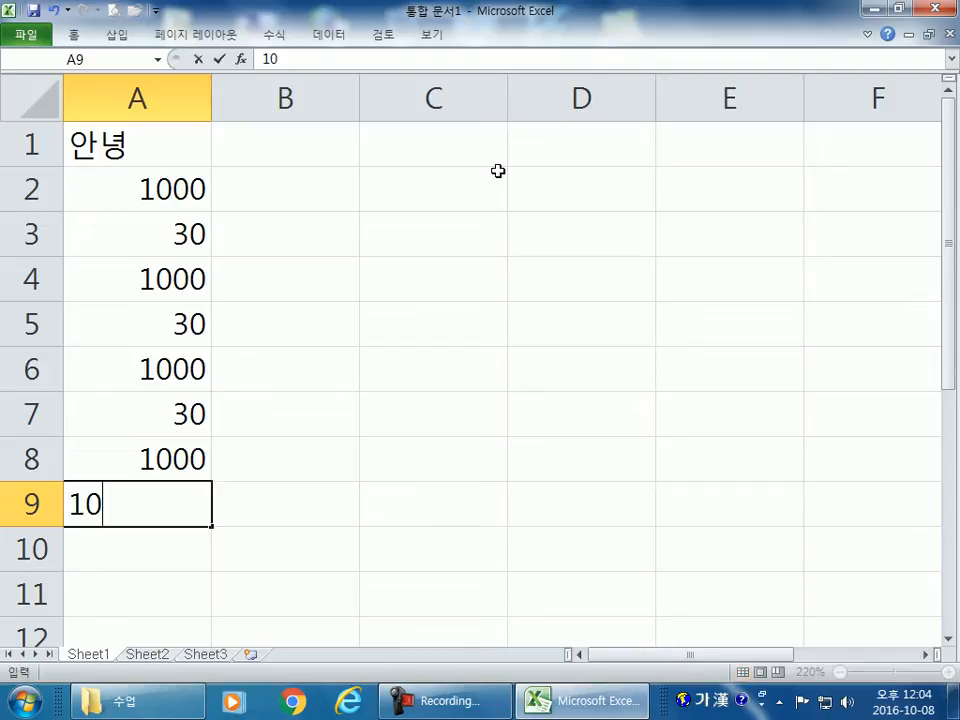
{"action": "key", "text": "Return"}
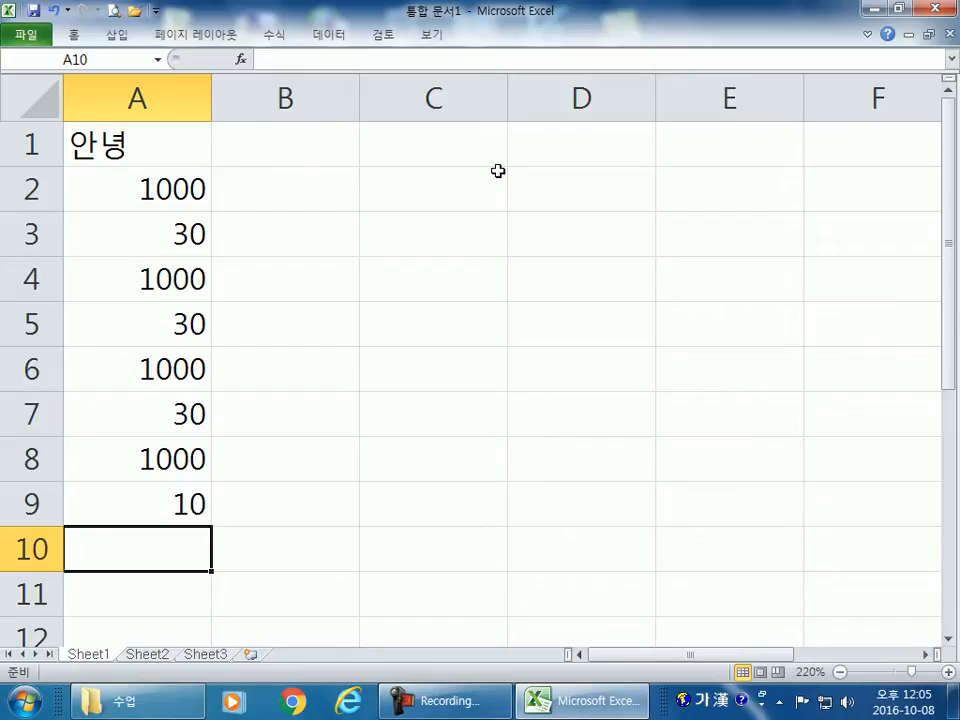
Clear cell A9 and enter 10 in it again.
{"action": "key", "text": "Up"}
{"action": "key", "text": "Delete"}
{"action": "type", "text": "10"}
{"action": "key", "text": "Return"}
Select the numbers in A2:A8 and A2:A9 to read their average, count and sum in the status bar.
{"action": "left_click", "coordinate": [133, 188]}
{"action": "left_click_drag", "start_coordinate": [133, 188], "coordinate": [137, 458]}
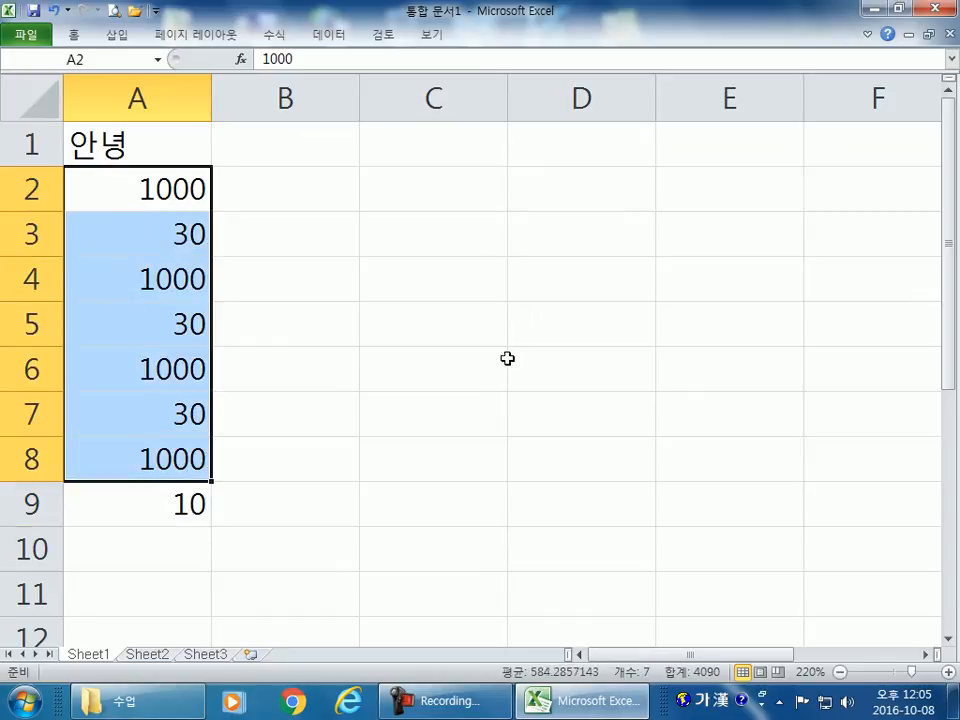
{"action": "left_click_drag", "start_coordinate": [459, 380], "coordinate": [575, 370]}
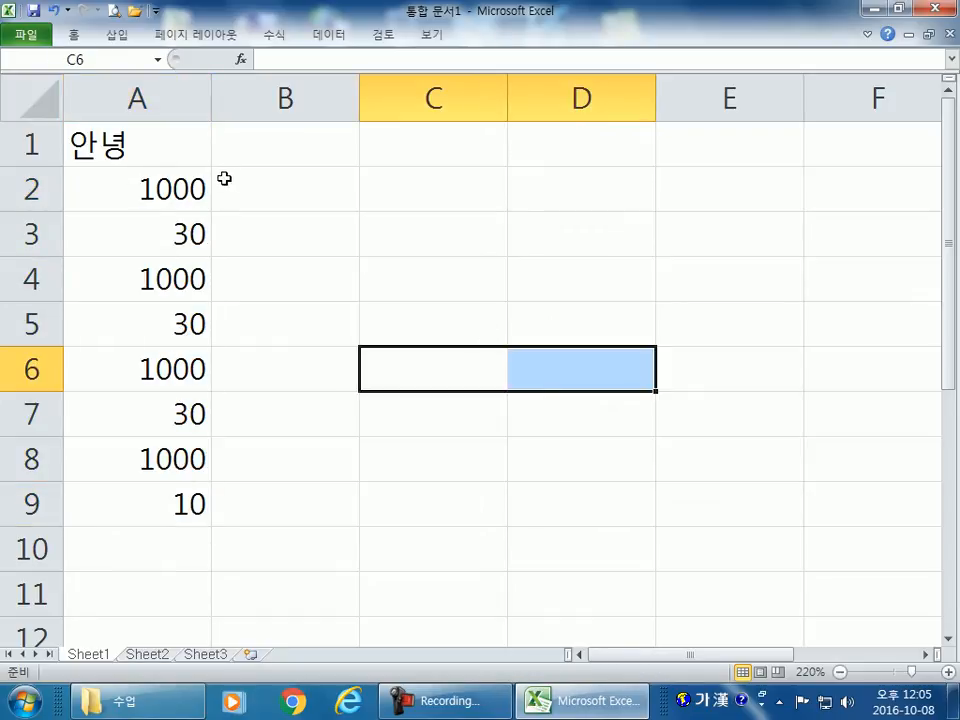
{"action": "left_click", "coordinate": [133, 186]}
{"action": "key", "text": "Tab"}
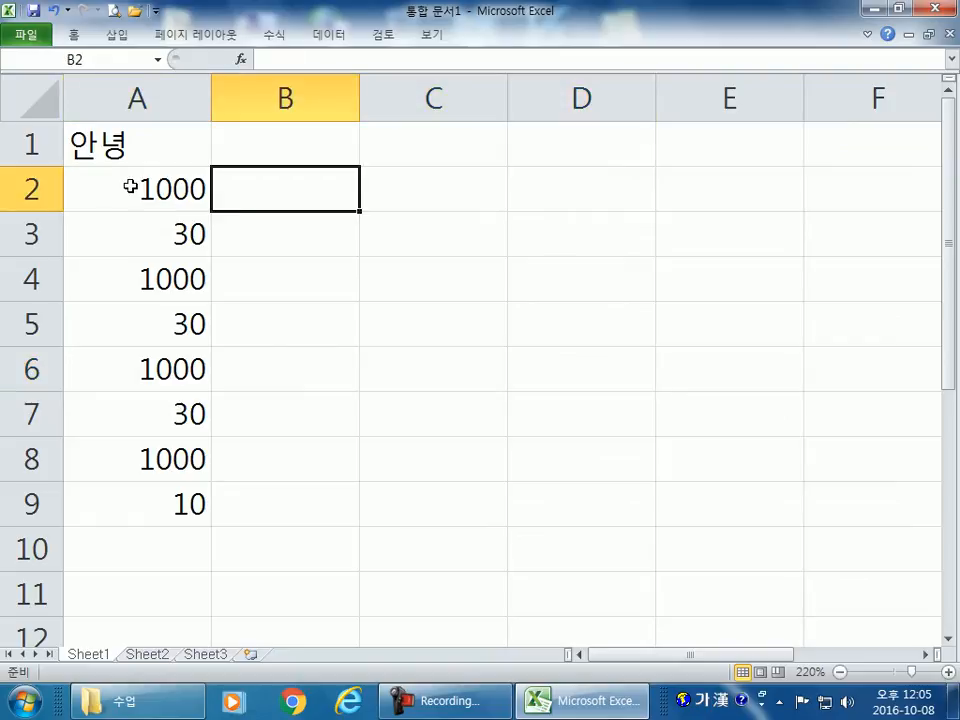
{"action": "left_click", "coordinate": [131, 186]}
{"action": "left_click_drag", "start_coordinate": [131, 186], "coordinate": [99, 491]}
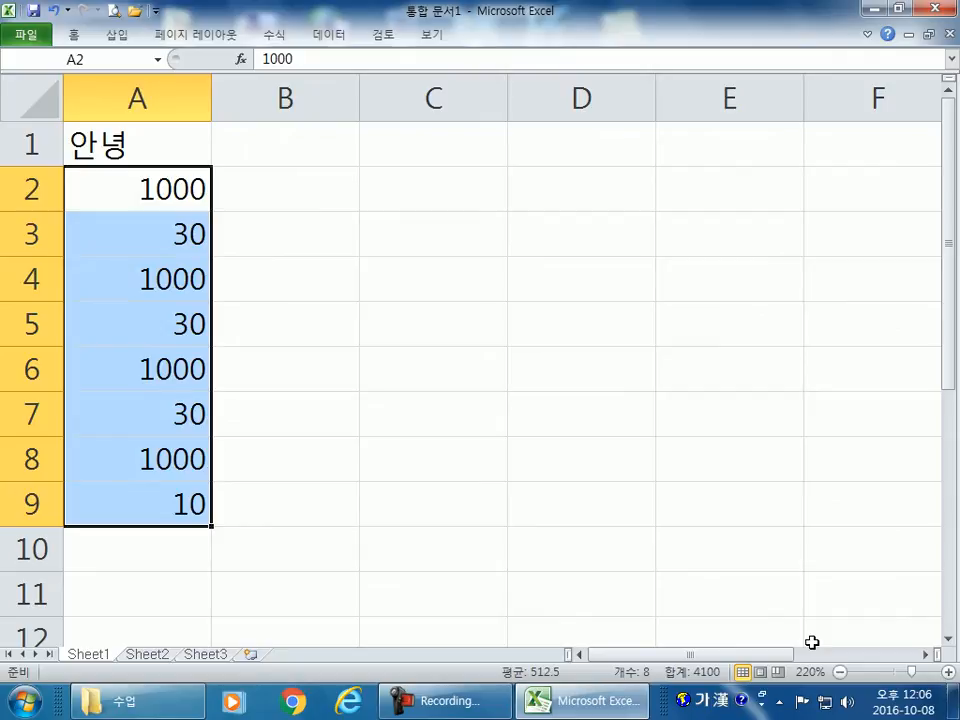
Select cells A2:A5 and examine the status bar's customization options.
{"action": "left_click", "coordinate": [491, 420]}
{"action": "left_click_drag", "start_coordinate": [171, 184], "coordinate": [131, 306]}
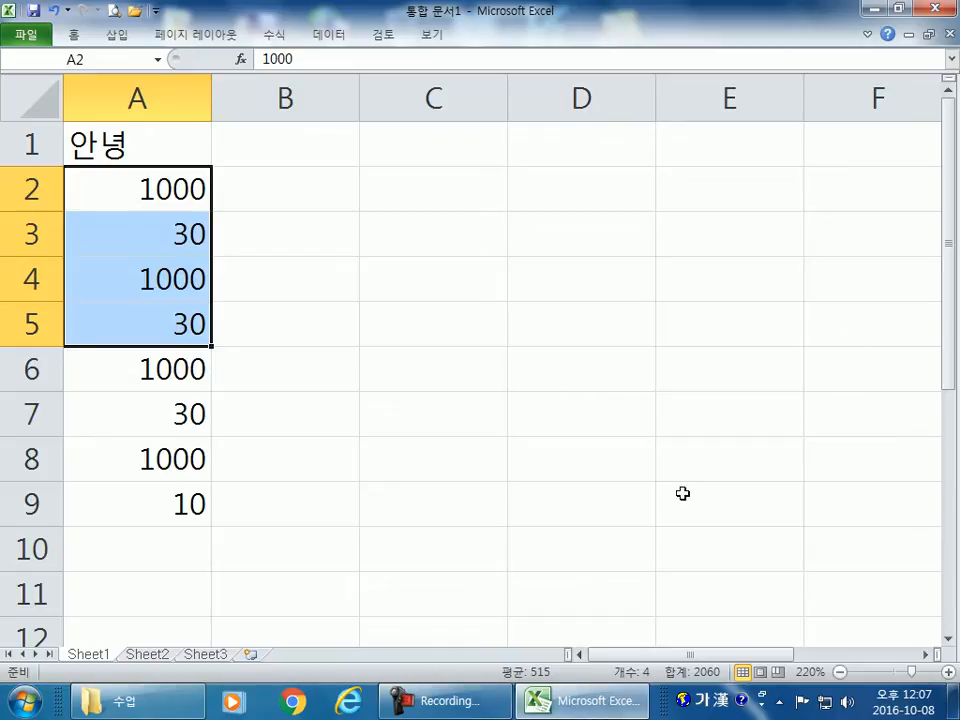
{"action": "right_click", "coordinate": [576, 672]}
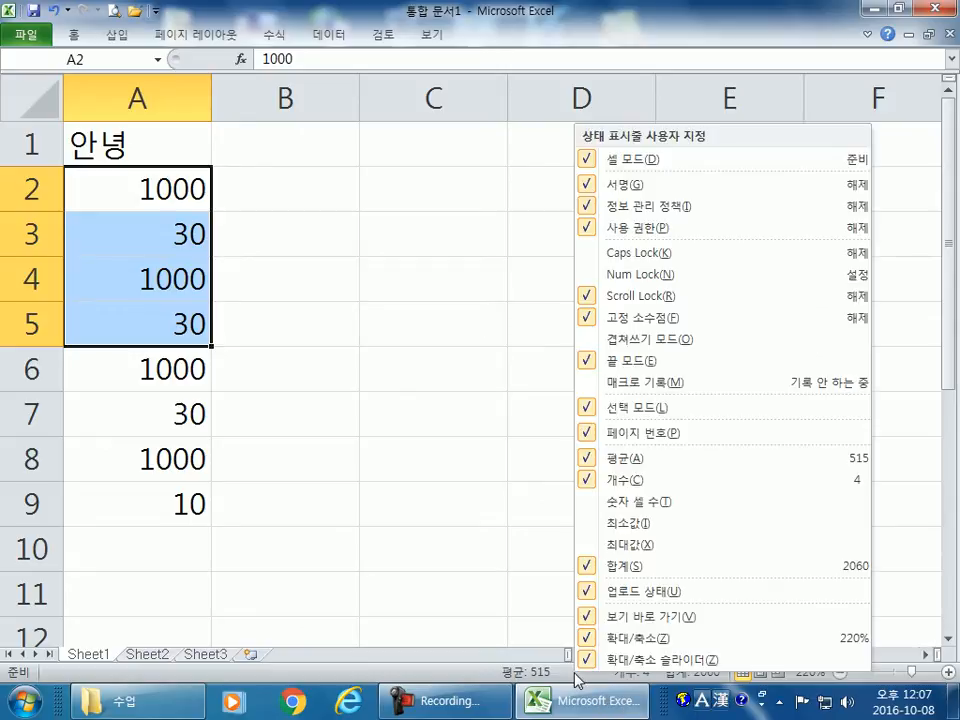
{"action": "left_click", "coordinate": [482, 679]}
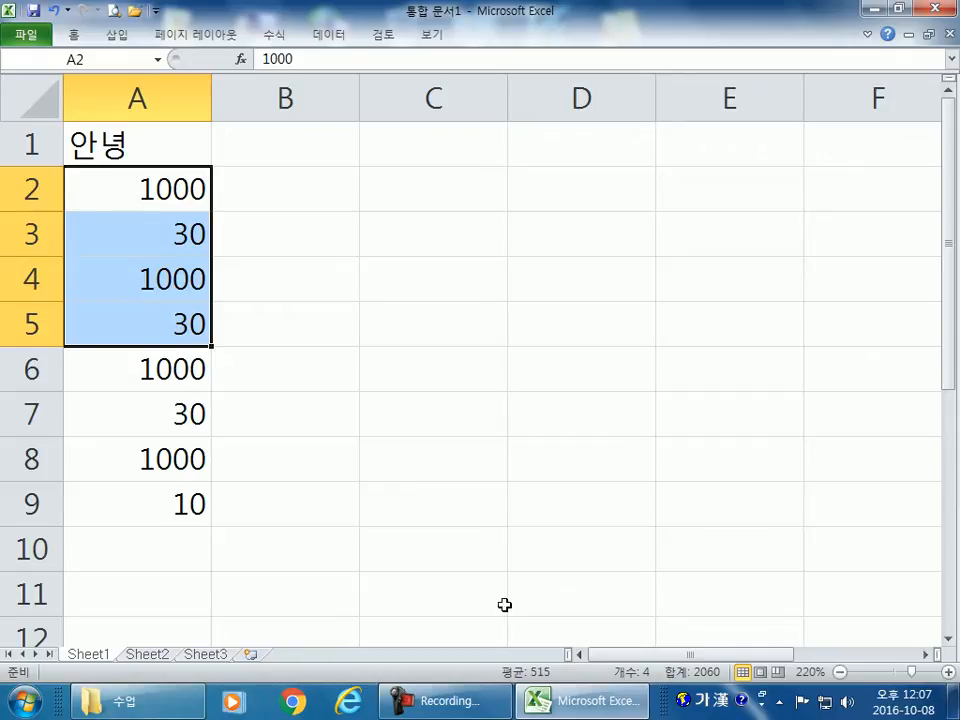
Add the maximum (최대값) and minimum (최소값) to the status bar read-outs.
{"action": "right_click", "coordinate": [491, 675]}
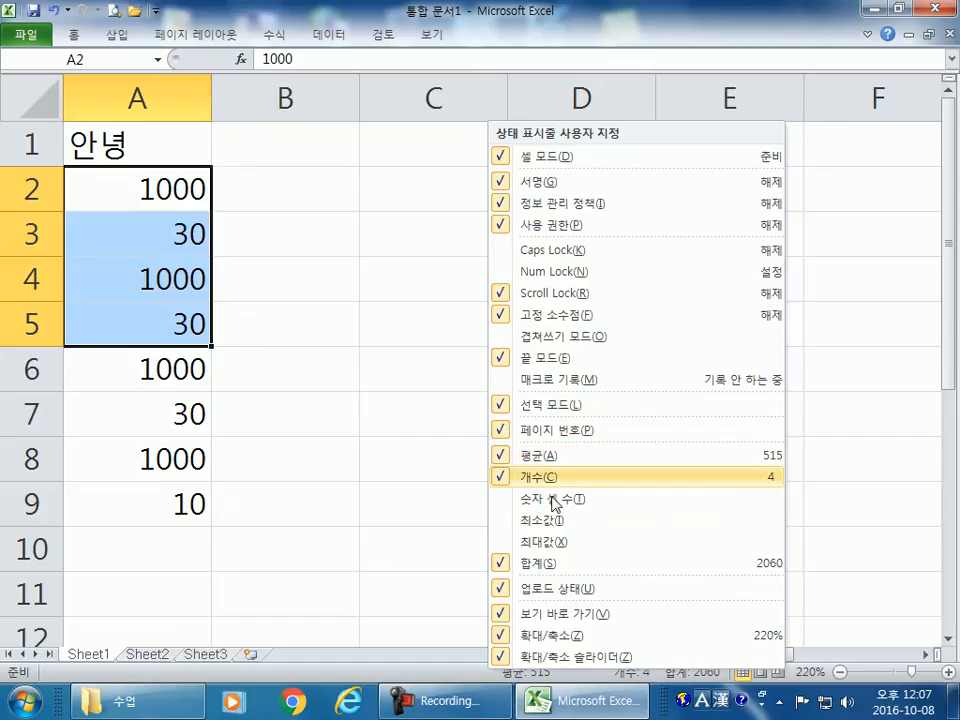
{"action": "left_click", "coordinate": [537, 545]}
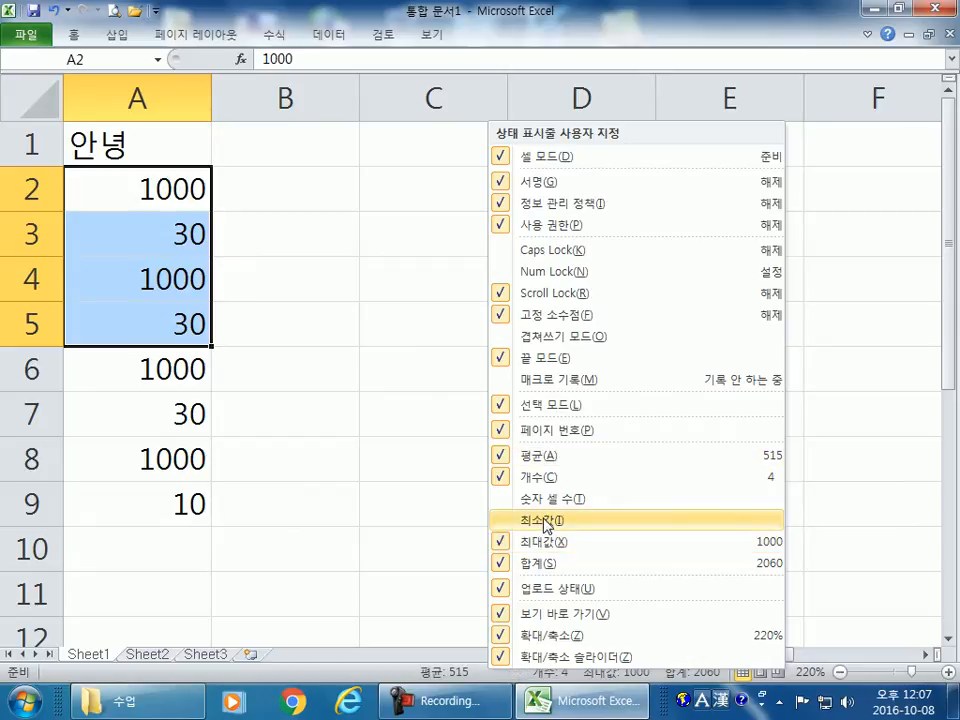
{"action": "left_click", "coordinate": [546, 522]}
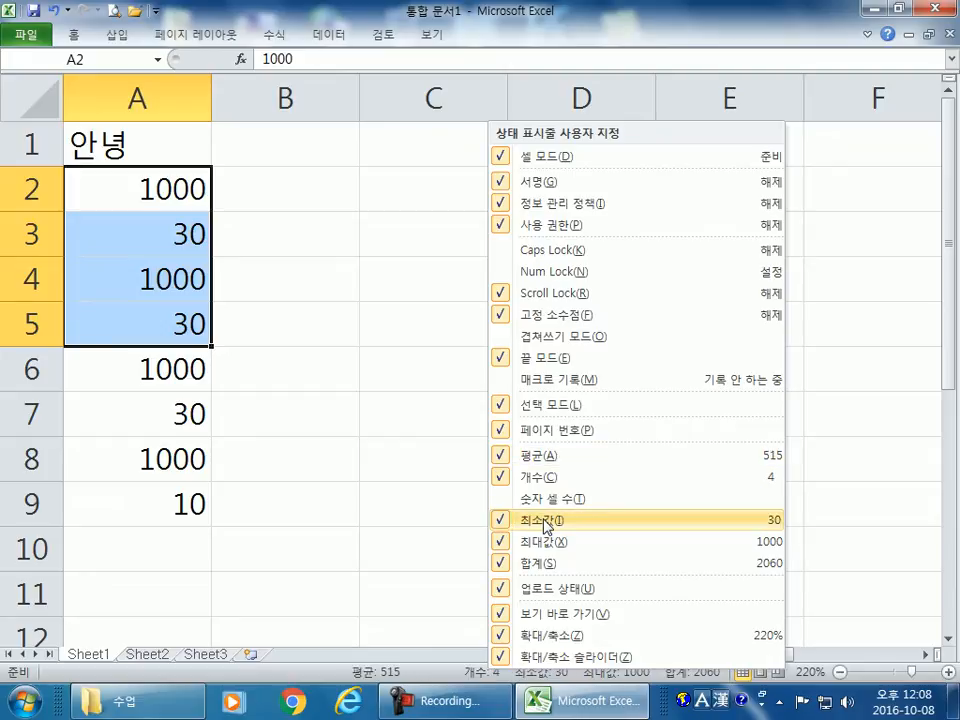
Remove the minimum (최소값) and maximum (최대값) from the status bar read-outs.
{"action": "left_click", "coordinate": [546, 522]}
{"action": "left_click", "coordinate": [545, 544]}
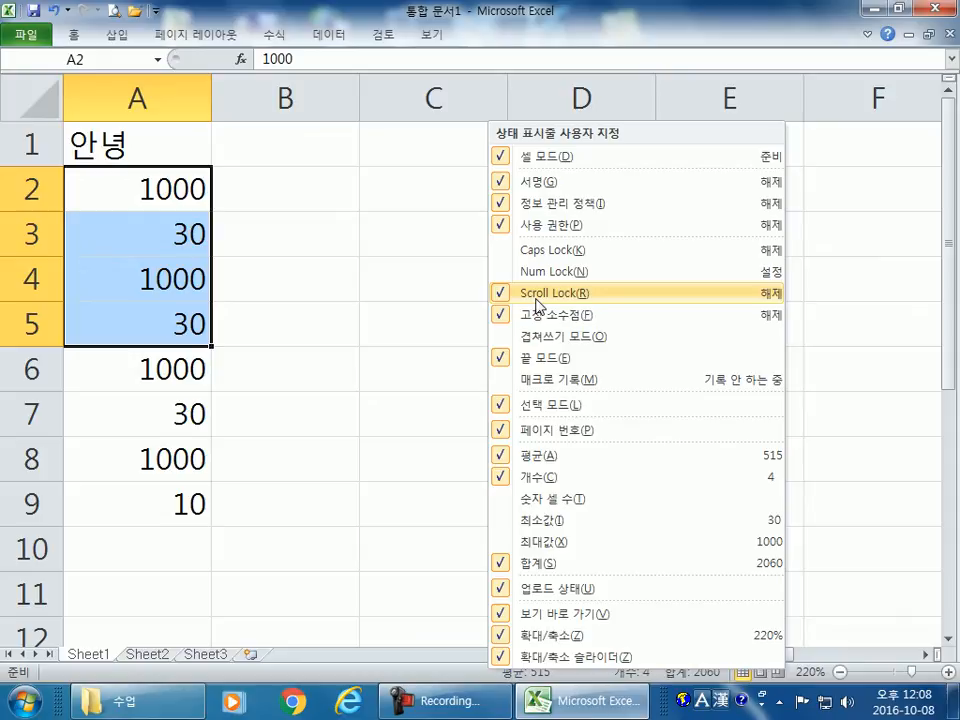
{"action": "left_click", "coordinate": [302, 224]}
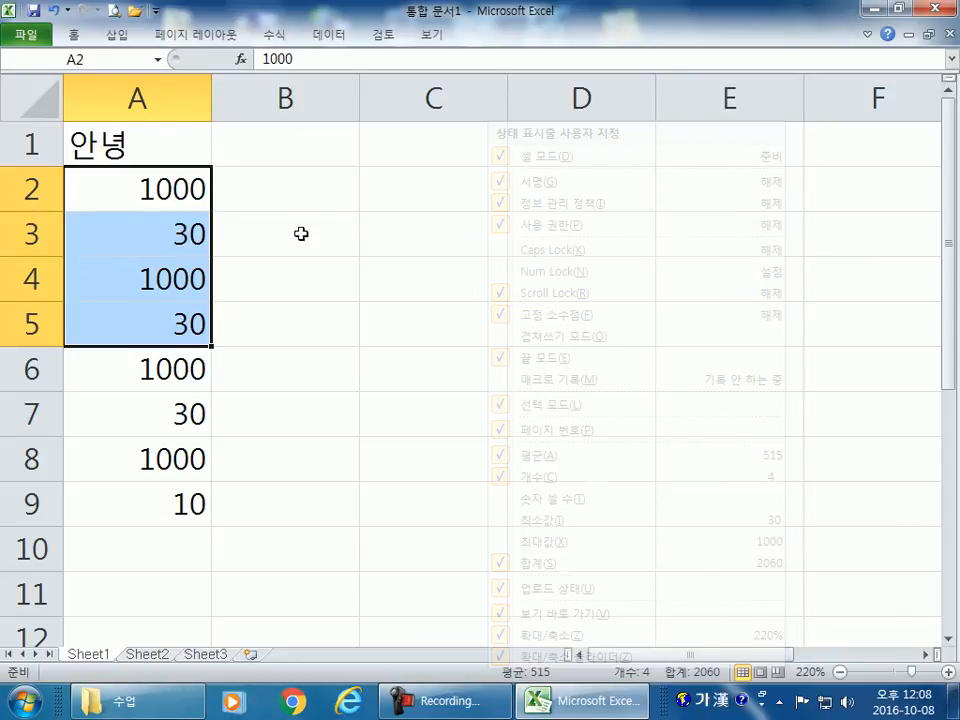
Select the range A1:A3 and the larger block A1:C4, starting from cell A1, to demonstrate range selection.
{"action": "left_click", "coordinate": [298, 251]}
{"action": "left_click_drag", "start_coordinate": [131, 137], "coordinate": [139, 231]}
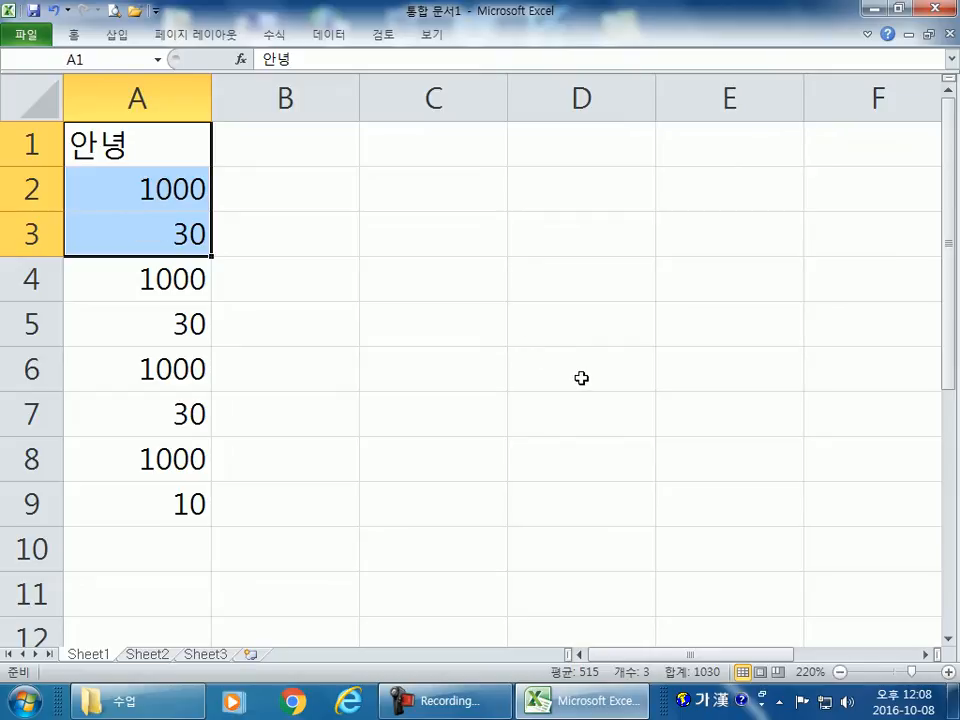
{"action": "left_click_drag", "start_coordinate": [180, 133], "coordinate": [170, 233]}
{"action": "left_click", "coordinate": [146, 152]}
{"action": "left_click_drag", "start_coordinate": [146, 150], "coordinate": [140, 233]}
{"action": "left_click", "coordinate": [373, 186]}
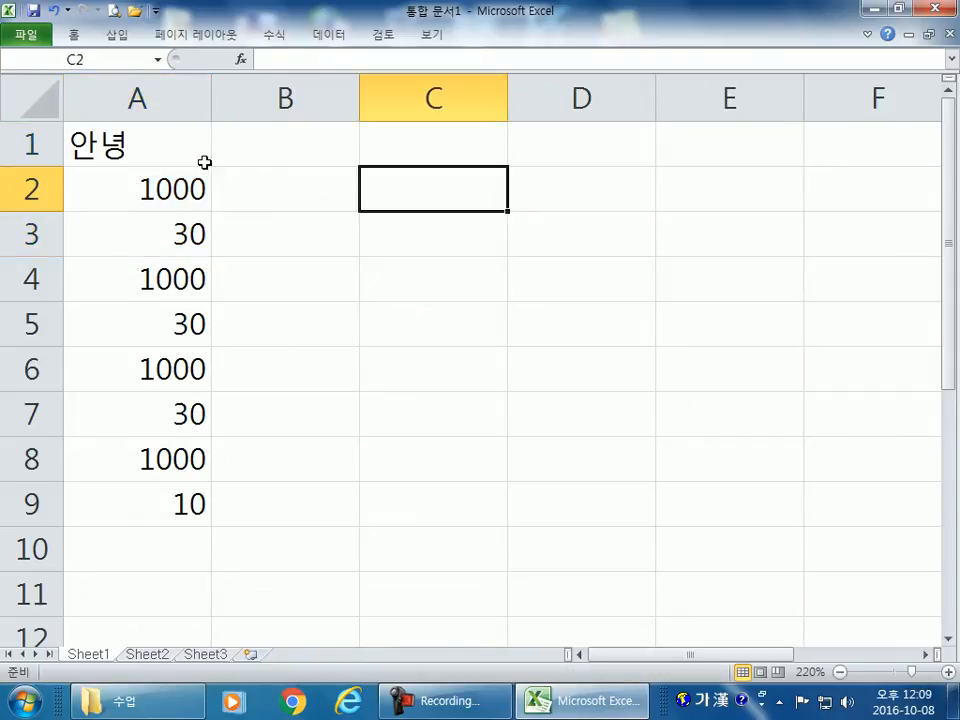
{"action": "left_click_drag", "start_coordinate": [176, 148], "coordinate": [423, 297]}
{"action": "left_click_drag", "start_coordinate": [123, 147], "coordinate": [446, 279]}
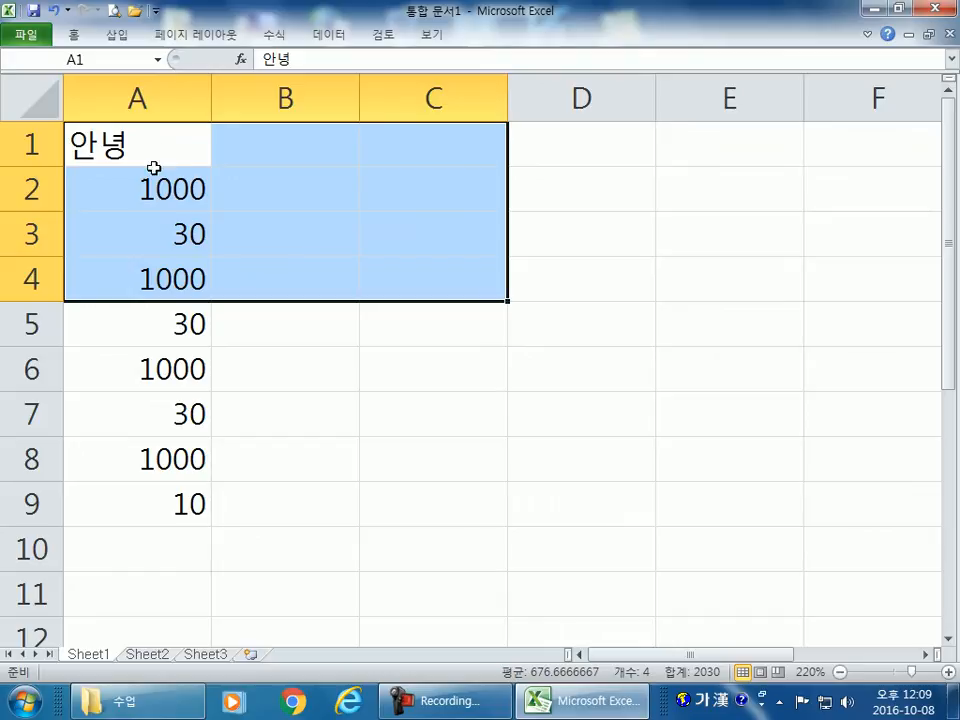
Select the large blocks C5:P32 and D7:O24 to check how the Name Box reports a selection.
{"action": "scroll", "coordinate": [195, 180], "scroll_direction": "down", "scroll_amount": 10}
{"action": "left_click", "coordinate": [326, 205]}
{"action": "left_click_drag", "start_coordinate": [138, 150], "coordinate": [726, 536]}
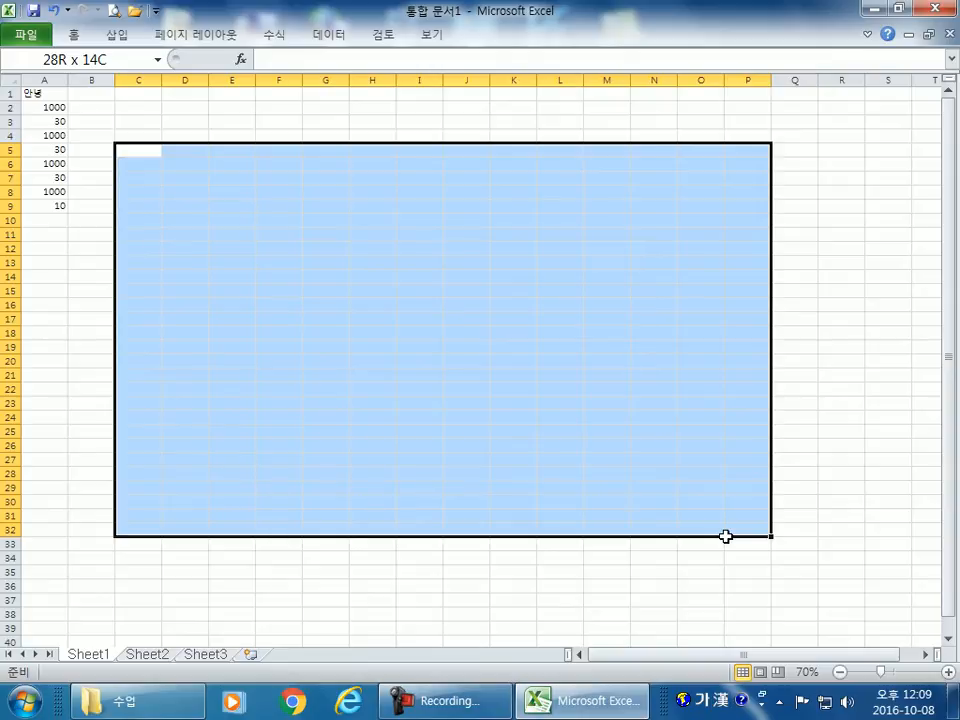
{"action": "left_click_drag", "start_coordinate": [725, 536], "coordinate": [729, 540]}
{"action": "left_click", "coordinate": [294, 304]}
{"action": "left_click_drag", "start_coordinate": [181, 177], "coordinate": [700, 416]}
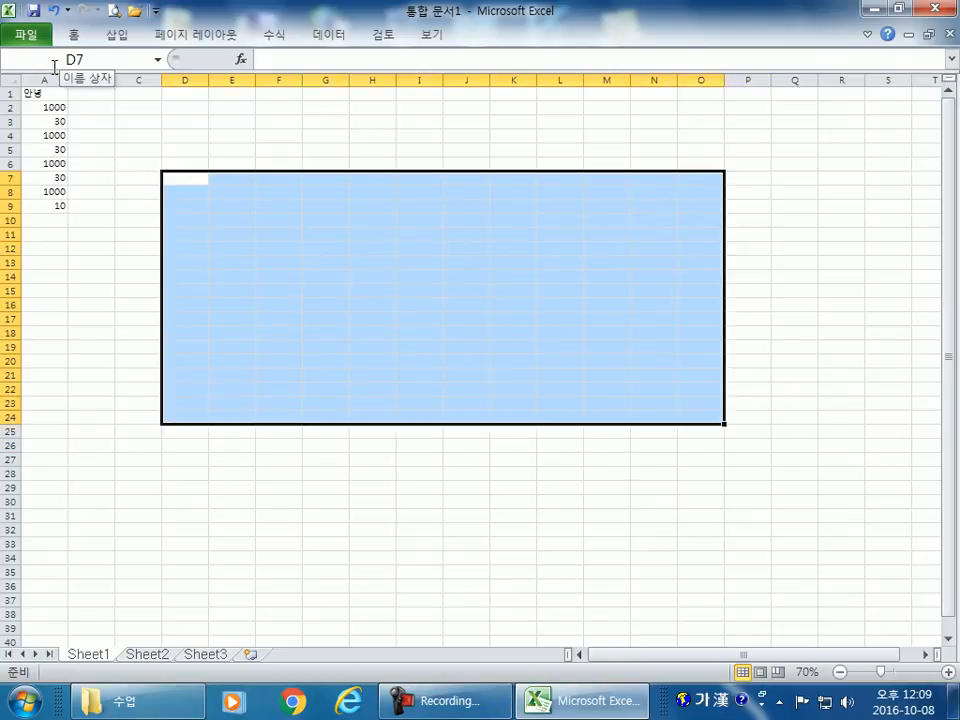
Select several blocks, ending with D6:M25 (20 rows by 10 columns), and read the selection size in the Name Box.
{"action": "left_click", "coordinate": [190, 152]}
{"action": "left_click_drag", "start_coordinate": [185, 168], "coordinate": [763, 486]}
{"action": "left_click", "coordinate": [205, 122]}
{"action": "left_click_drag", "start_coordinate": [178, 150], "coordinate": [660, 379]}
{"action": "left_click_drag", "start_coordinate": [183, 166], "coordinate": [613, 431]}
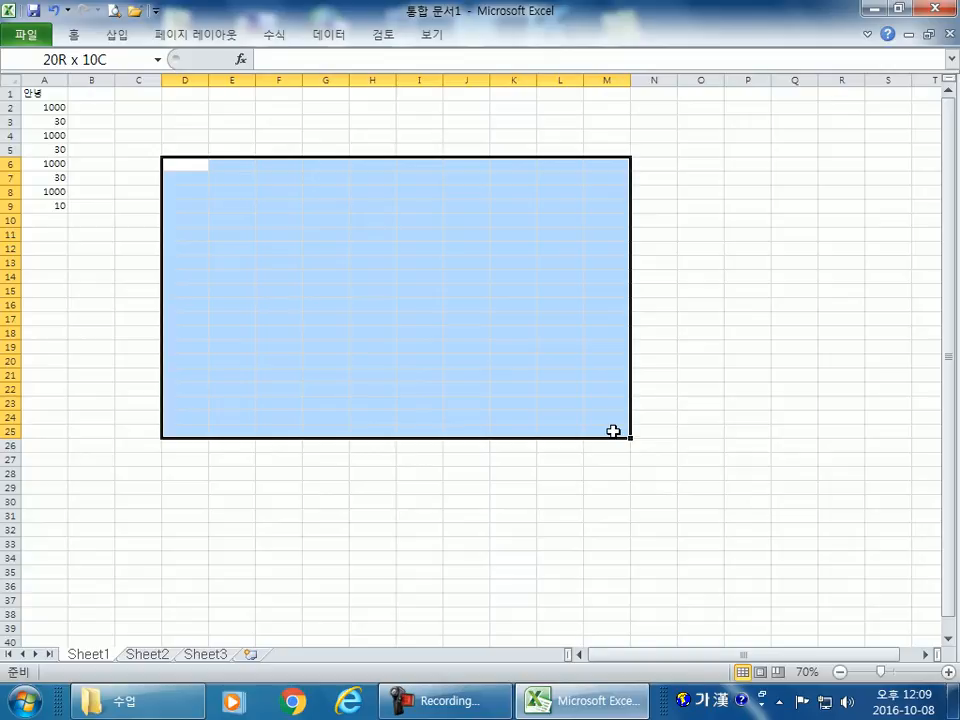
{"action": "left_click_drag", "start_coordinate": [613, 431], "coordinate": [613, 431]}
{"action": "left_click_drag", "start_coordinate": [613, 431], "coordinate": [613, 431]}
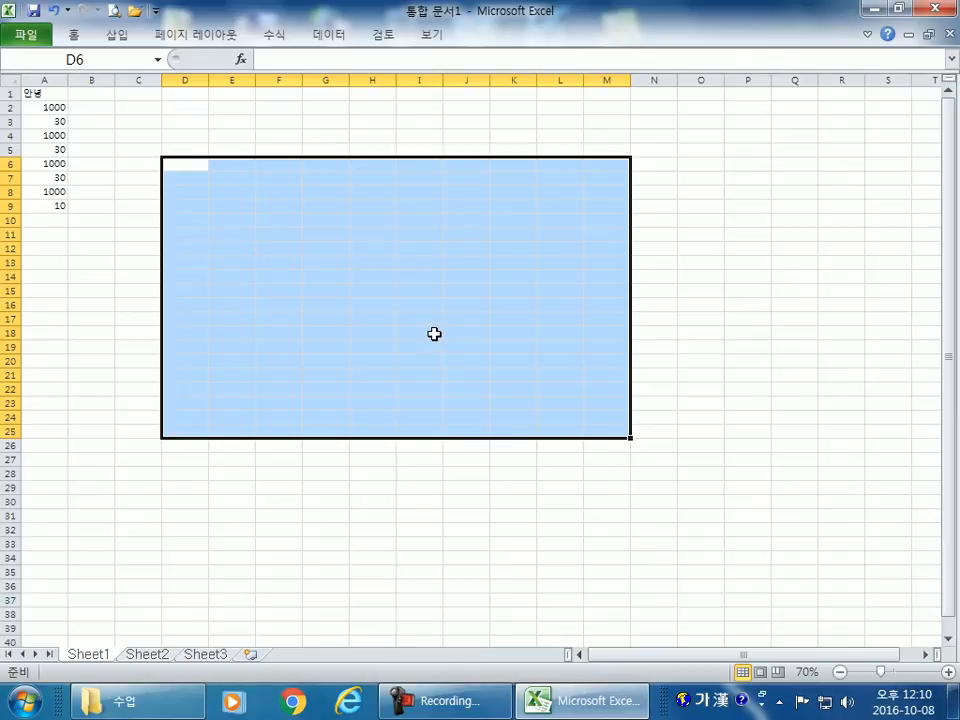
Select a very large block starting at cell M42, about 184 rows by 94 columns, and read its size.
{"action": "scroll", "coordinate": [434, 332], "scroll_direction": "down", "scroll_amount": 4}
{"action": "left_click", "coordinate": [191, 304]}
{"action": "left_click", "coordinate": [87, 229]}
{"action": "left_click_drag", "start_coordinate": [85, 158], "coordinate": [699, 501]}
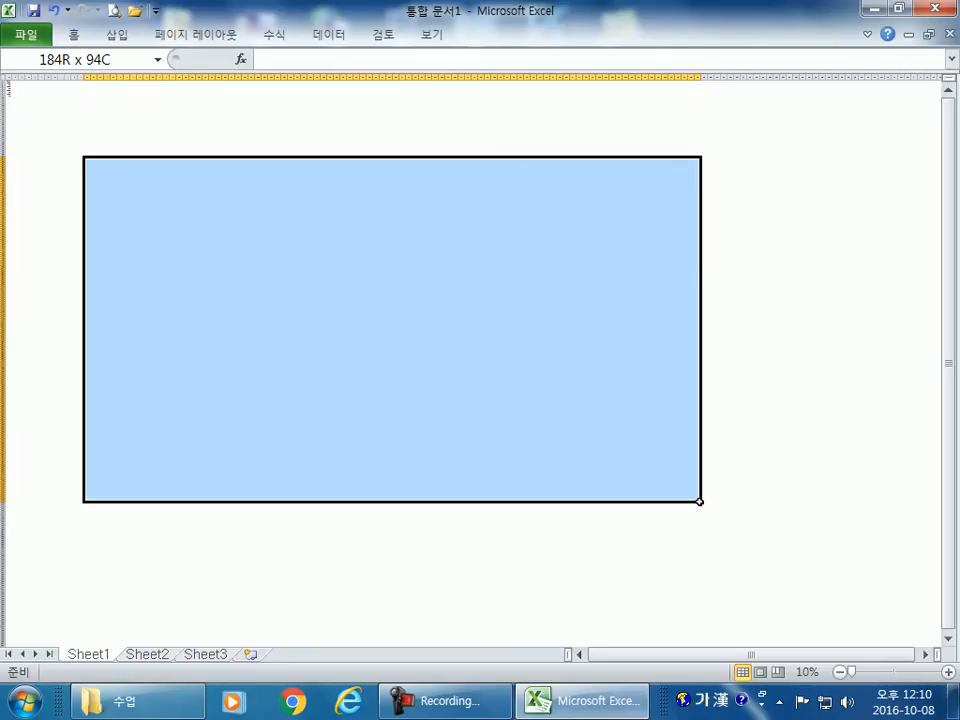
{"action": "left_click_drag", "start_coordinate": [699, 501], "coordinate": [701, 502]}
{"action": "left_click_drag", "start_coordinate": [701, 502], "coordinate": [701, 502]}
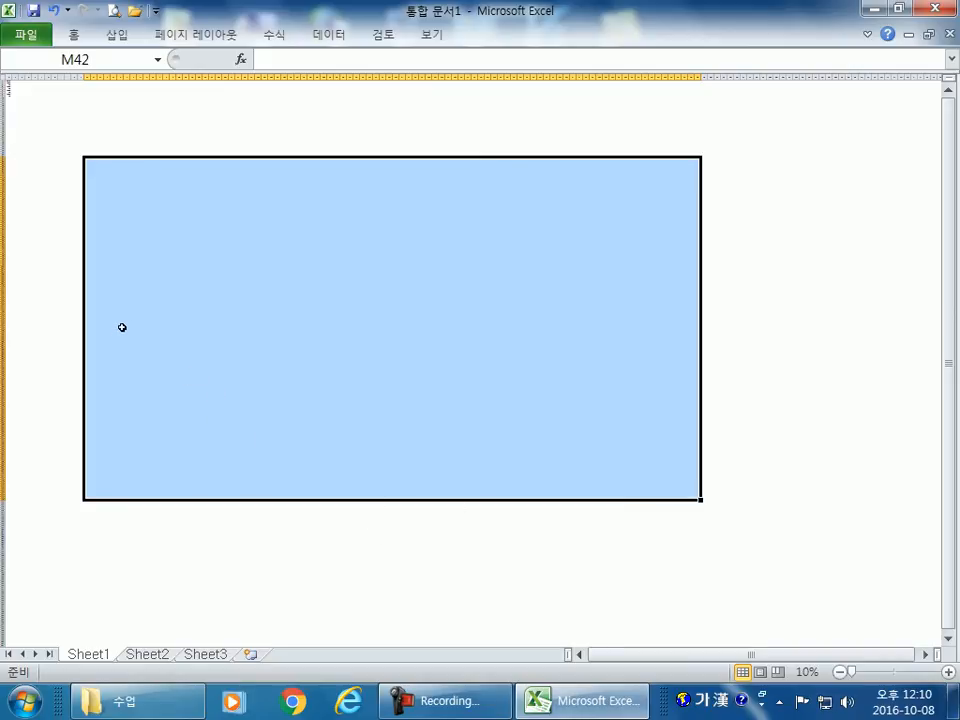
Return to the start of the sheet and select the block B1:D6.
{"action": "scroll", "coordinate": [119, 332], "scroll_direction": "up", "scroll_amount": 15}
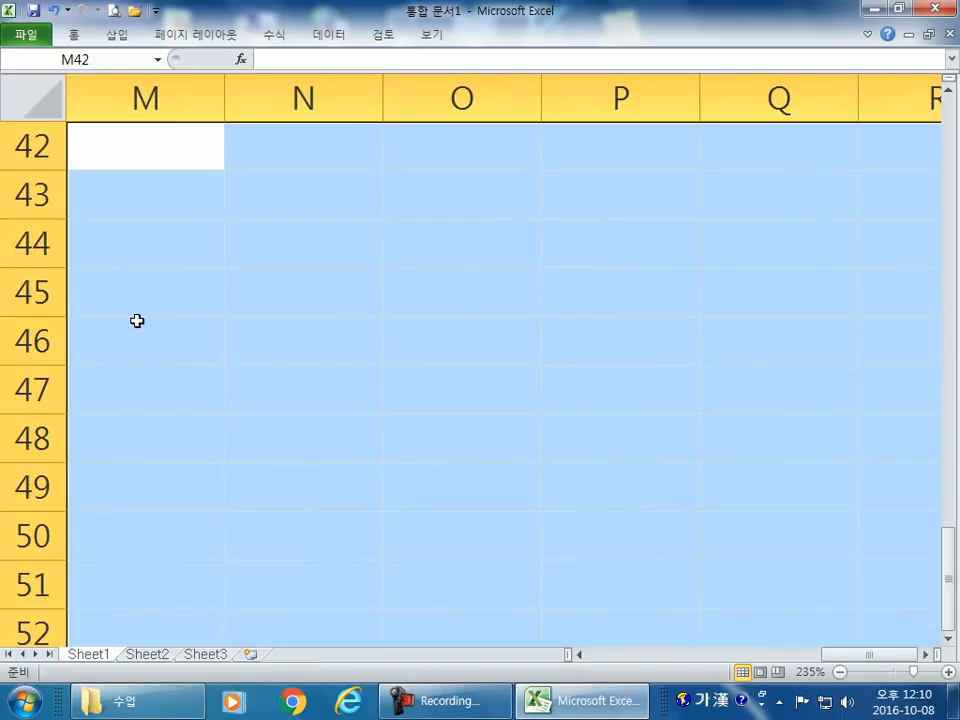
{"action": "key", "text": "Home"}
{"action": "key", "text": "Page_Up"}
{"action": "key", "text": "Page_Up"}
{"action": "key", "text": "Page_Up"}
{"action": "key", "text": "Page_Up"}
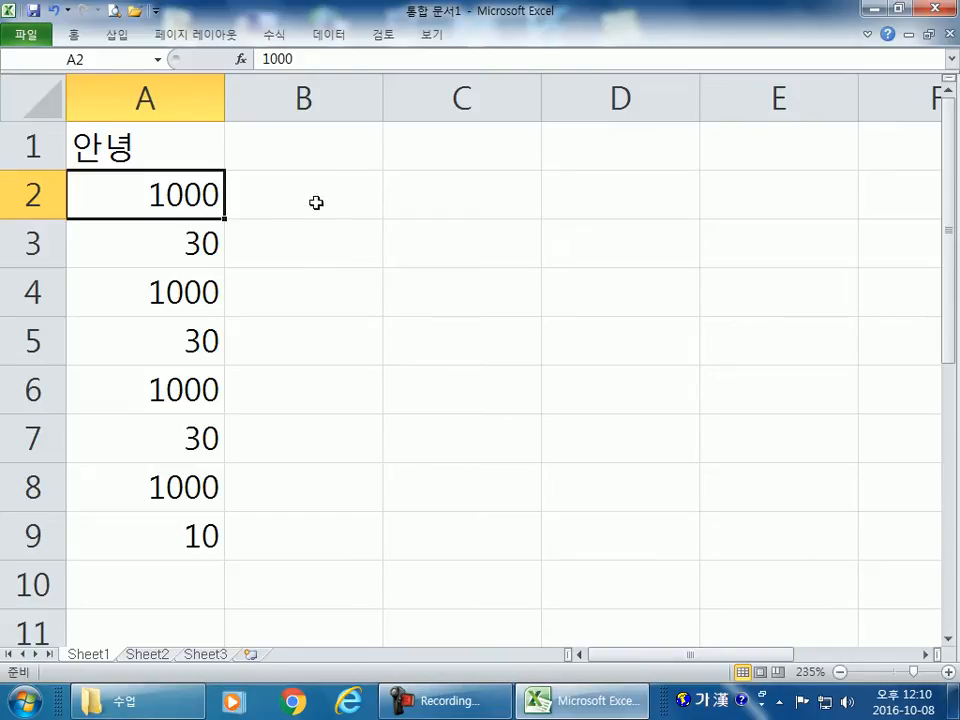
{"action": "left_click_drag", "start_coordinate": [257, 153], "coordinate": [683, 413]}
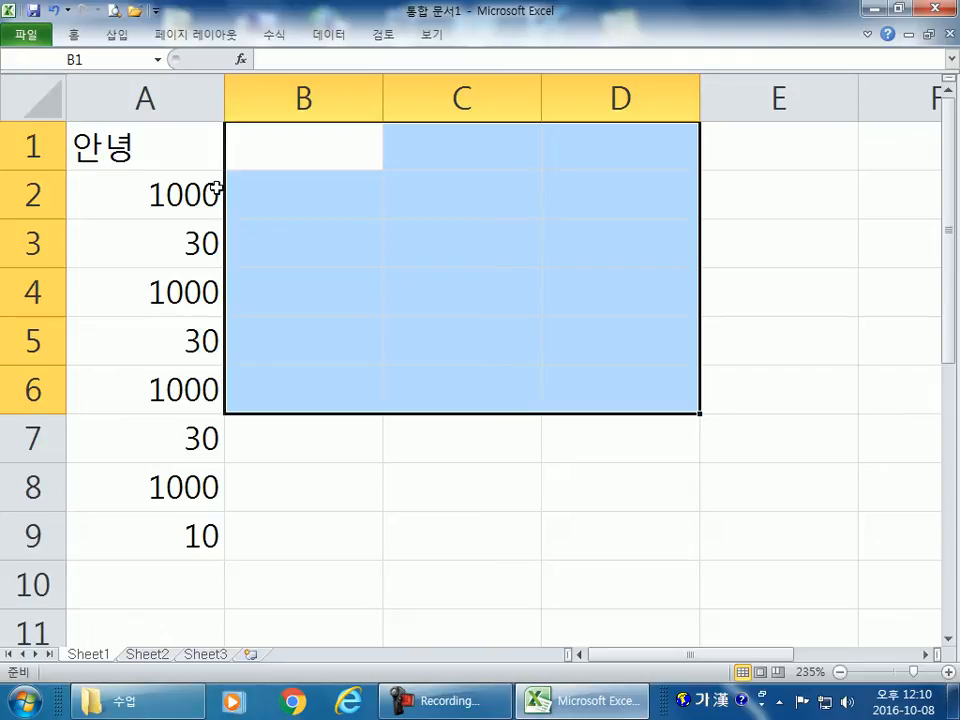
Select the block B1:D6 again and release it by selecting the single cells B3 and B2.
{"action": "left_click_drag", "start_coordinate": [311, 156], "coordinate": [656, 392]}
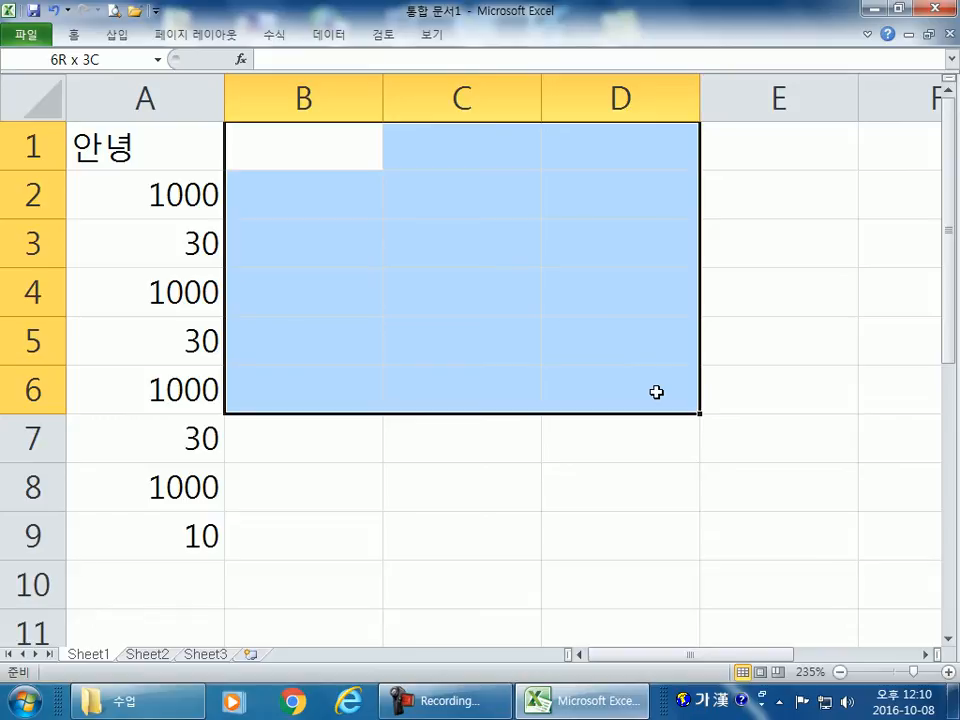
{"action": "left_click_drag", "start_coordinate": [656, 392], "coordinate": [656, 392]}
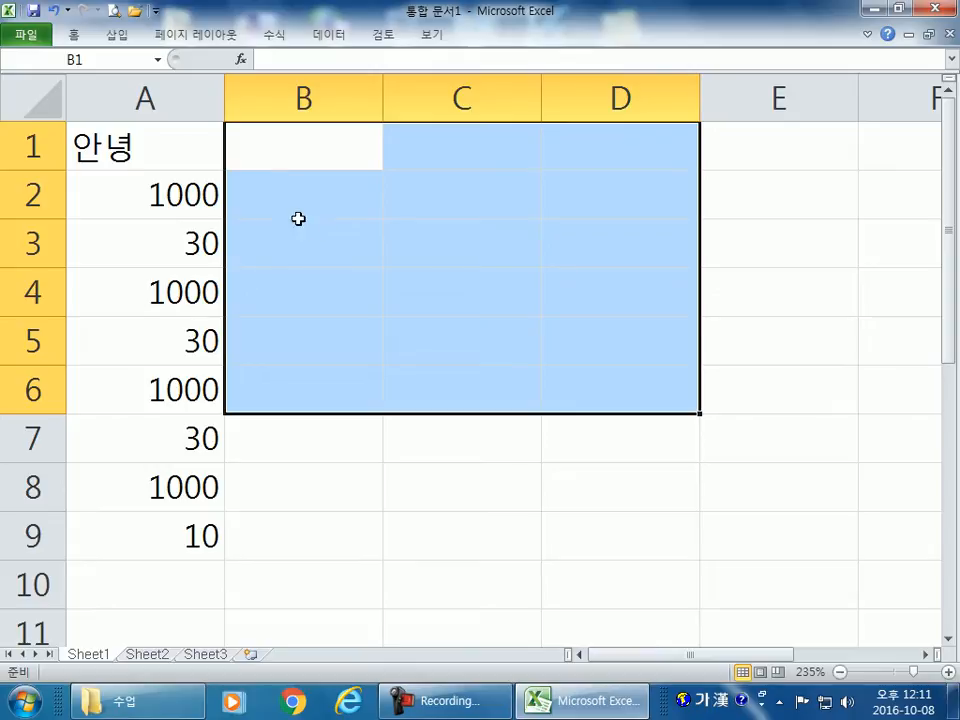
{"action": "left_click", "coordinate": [370, 243]}
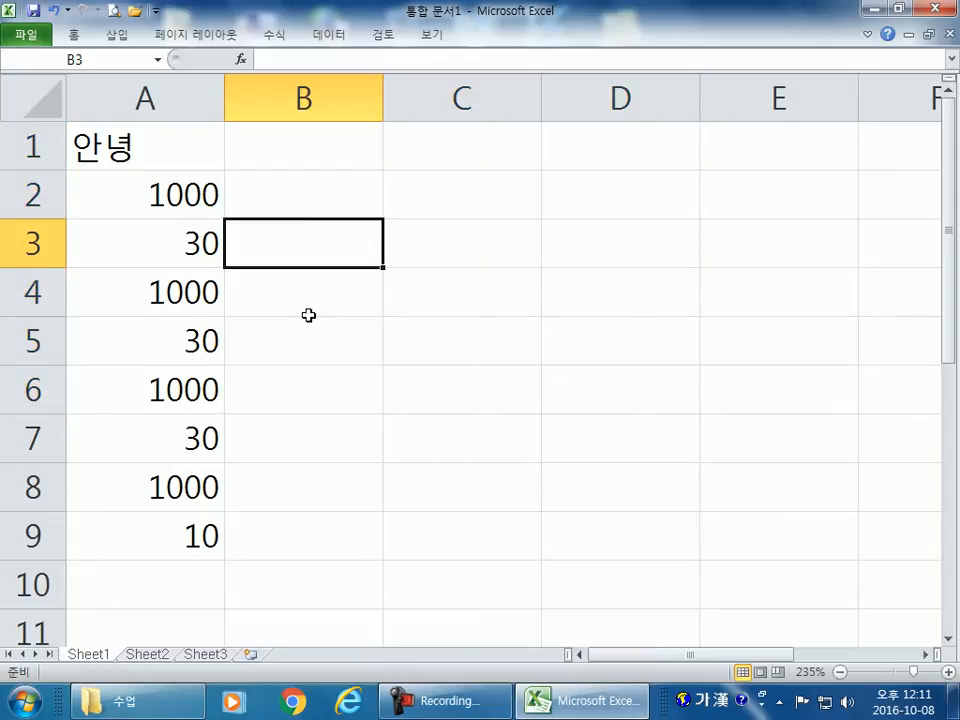
{"action": "left_click", "coordinate": [320, 204]}
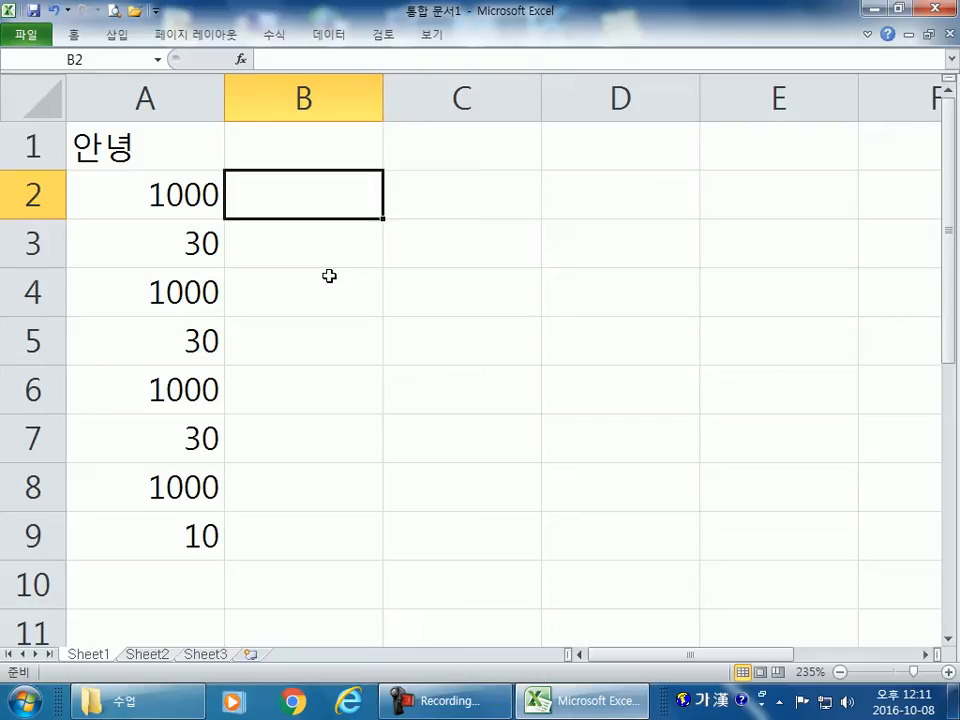
Practise selecting blocks of cells, ending with C3:D9, and clear the selection by choosing cell B2.
{"action": "left_click_drag", "start_coordinate": [313, 161], "coordinate": [757, 461]}
{"action": "left_click_drag", "start_coordinate": [422, 256], "coordinate": [699, 517]}
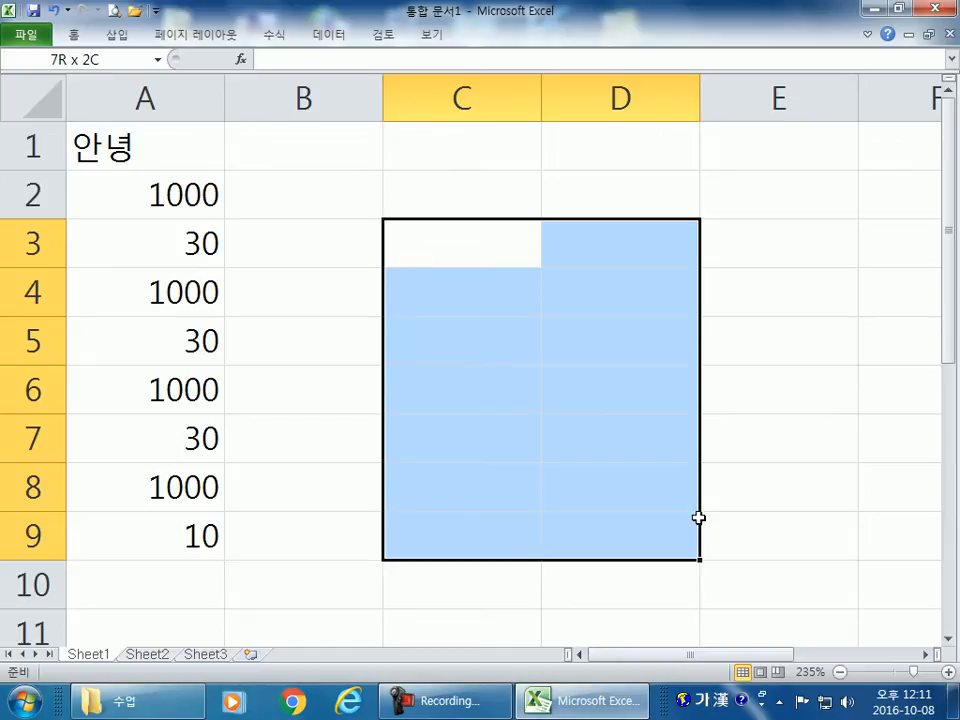
{"action": "left_click_drag", "start_coordinate": [699, 517], "coordinate": [699, 517]}
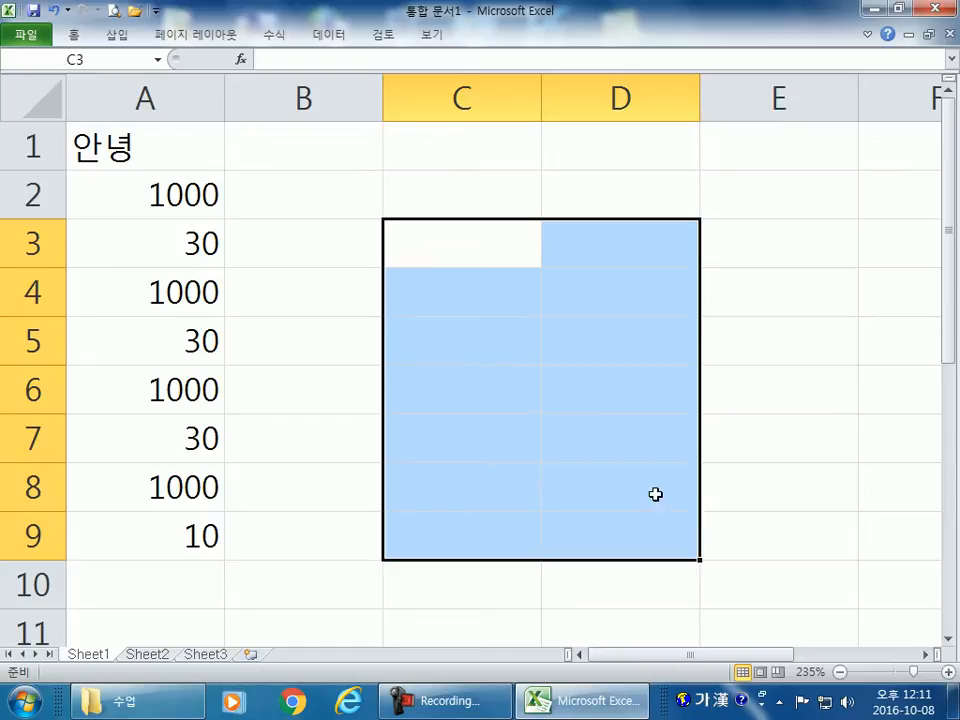
{"action": "left_click", "coordinate": [313, 182]}
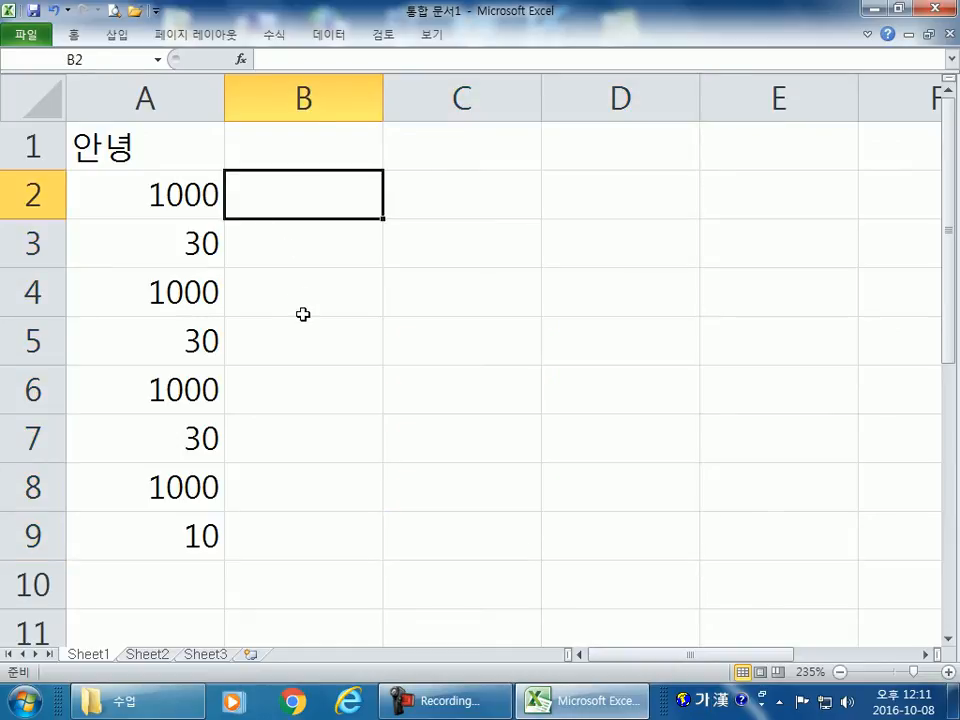
Select the entire worksheet and delete all of its cells.
{"action": "left_click", "coordinate": [17, 104]}
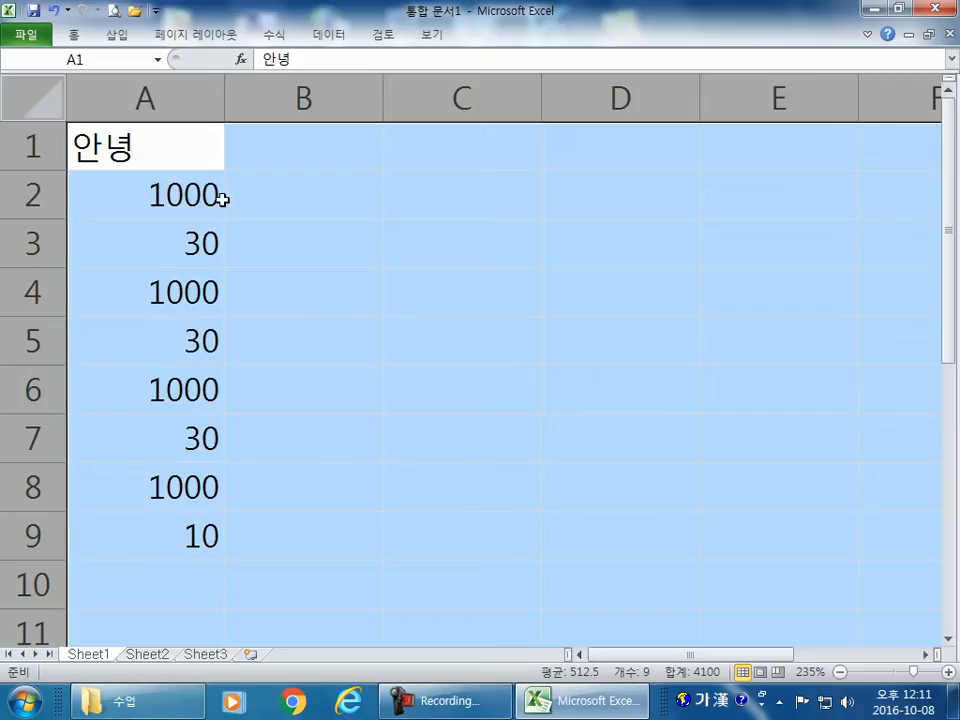
{"action": "right_click", "coordinate": [186, 142]}
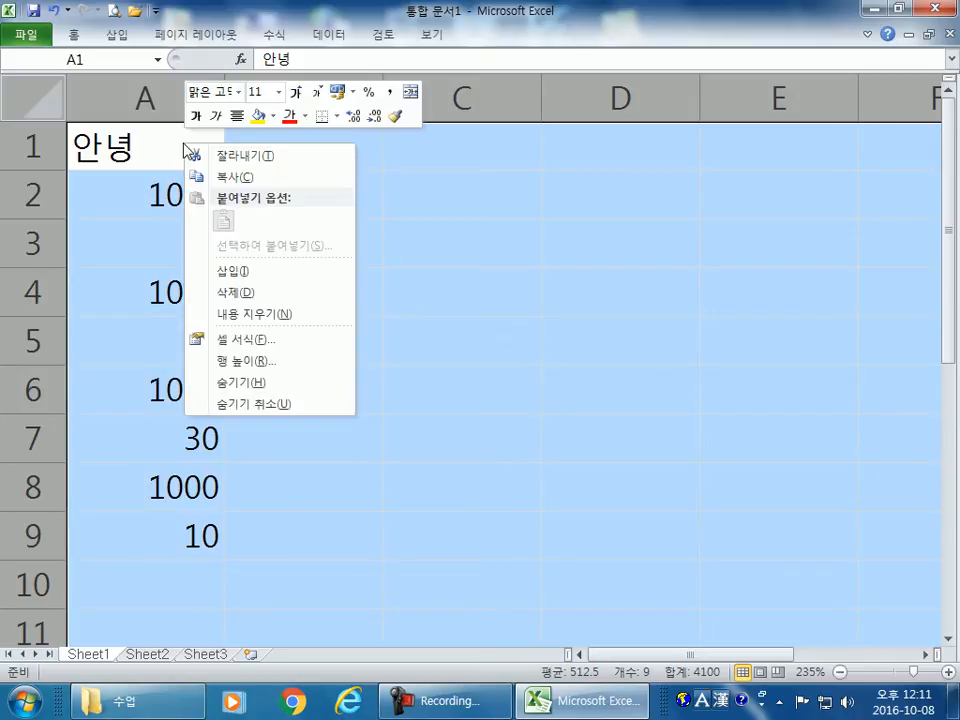
{"action": "left_click", "coordinate": [228, 293]}
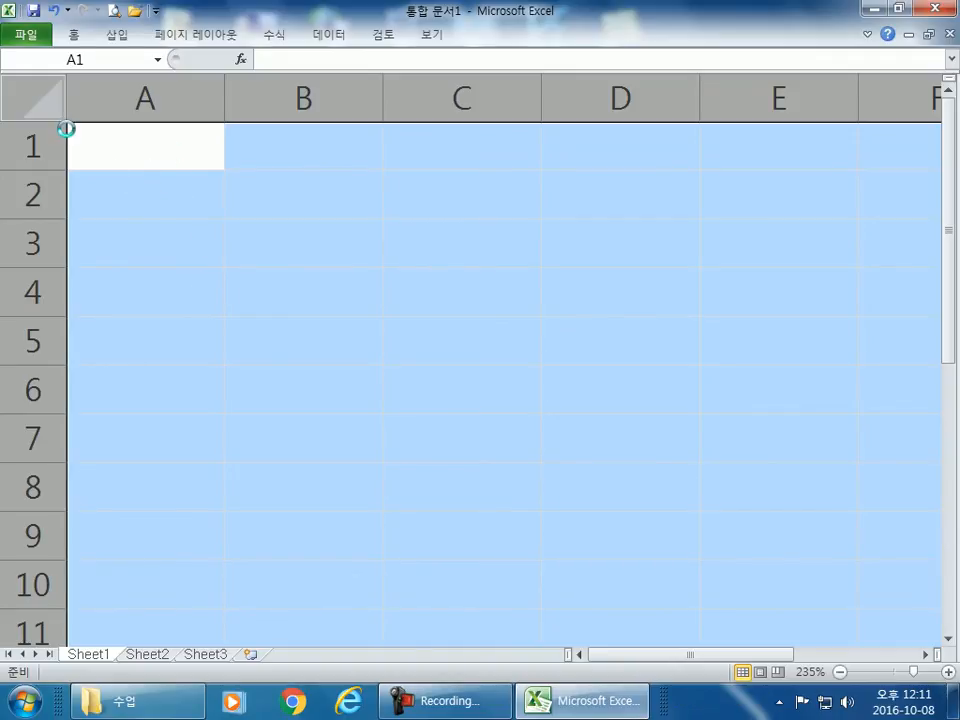
Undo the deletion of the sheet contents, redo it, undo it once more and select cell A2.
{"action": "key", "text": "ctrl+s"}
{"action": "key", "text": "Escape"}
{"action": "key", "text": "ctrl+z"}
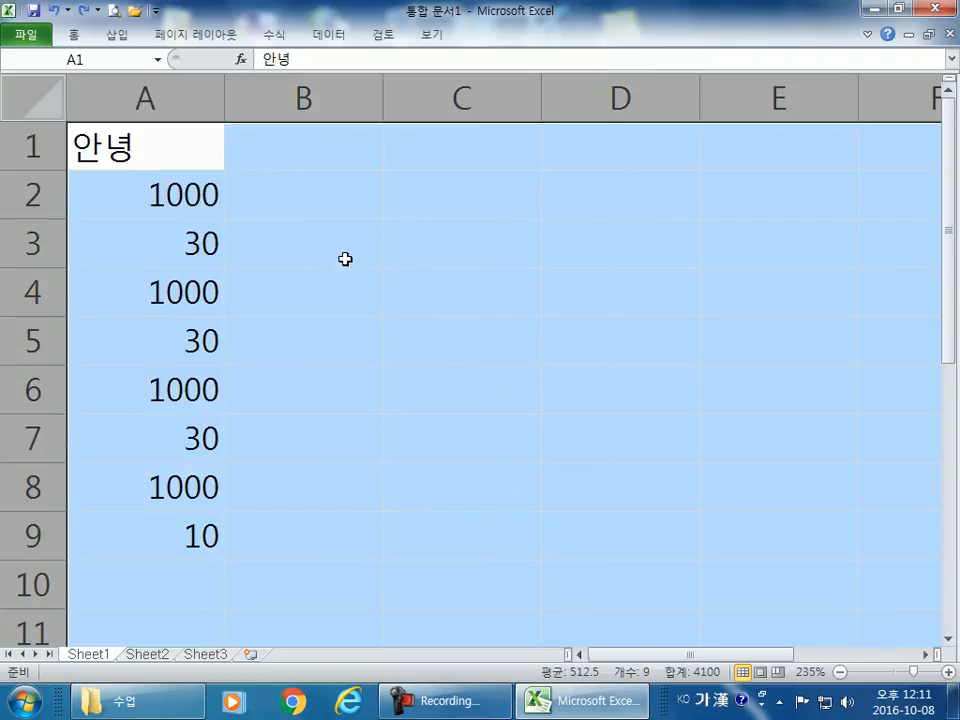
{"action": "key", "text": "ctrl+y"}
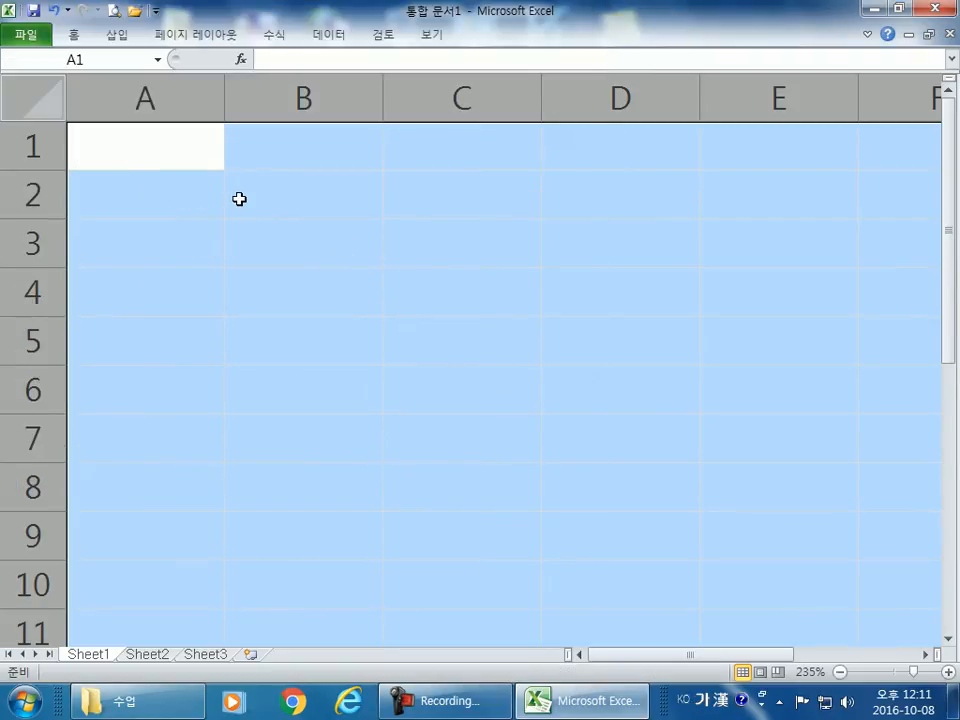
{"action": "key", "text": "ctrl+z"}
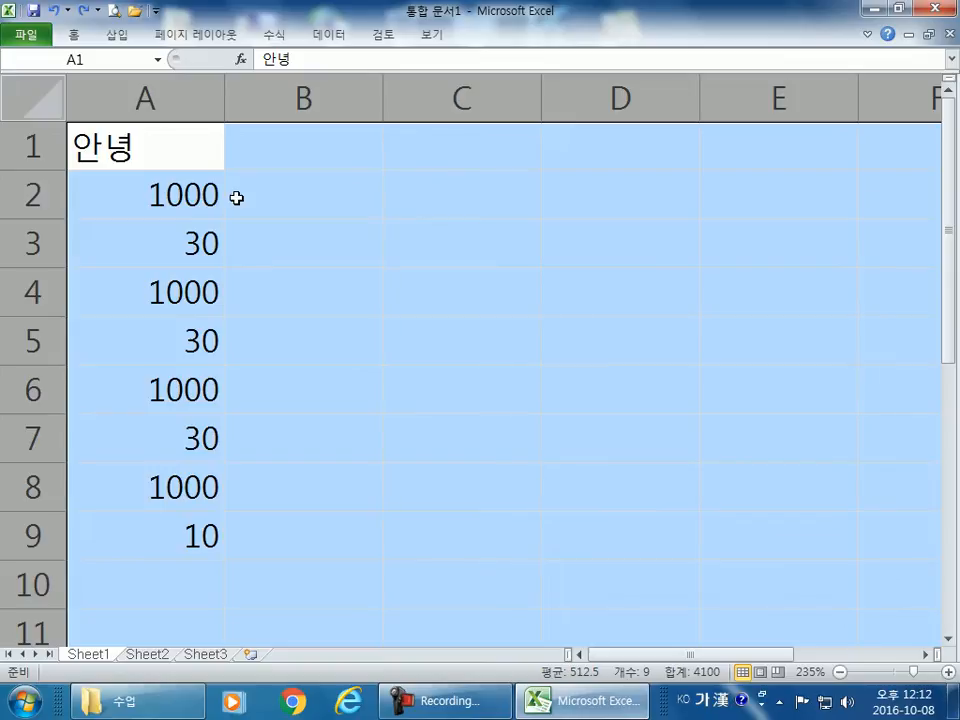
{"action": "left_click", "coordinate": [167, 198]}
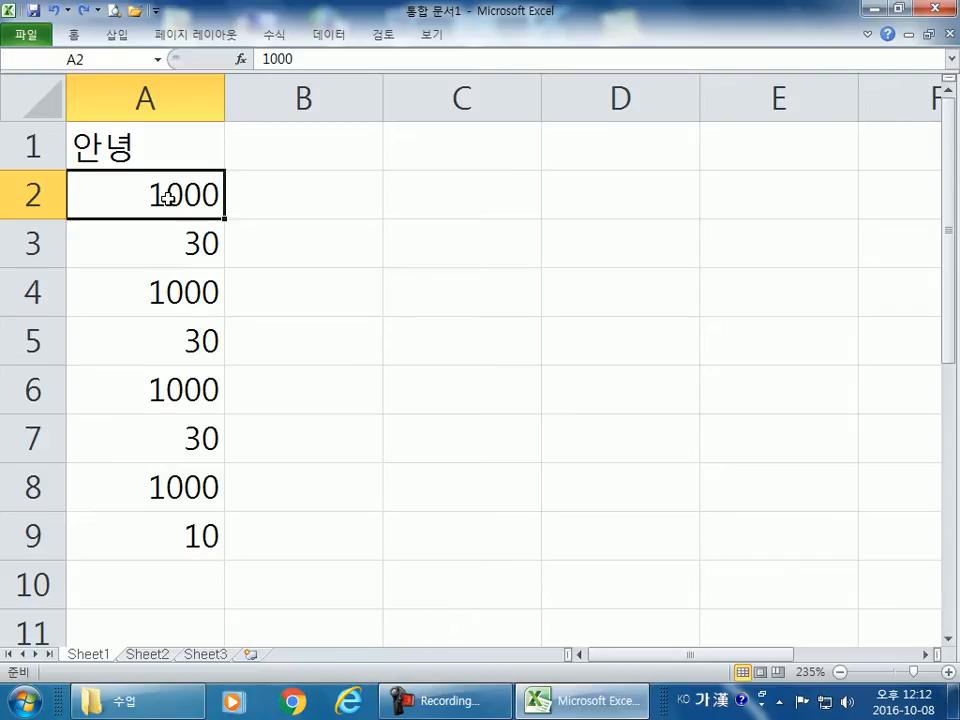
Clear Sheet1 of its practice data by selecting the whole sheet and deleting its cells.
{"action": "left_click", "coordinate": [39, 98]}
{"action": "right_click", "coordinate": [133, 155]}
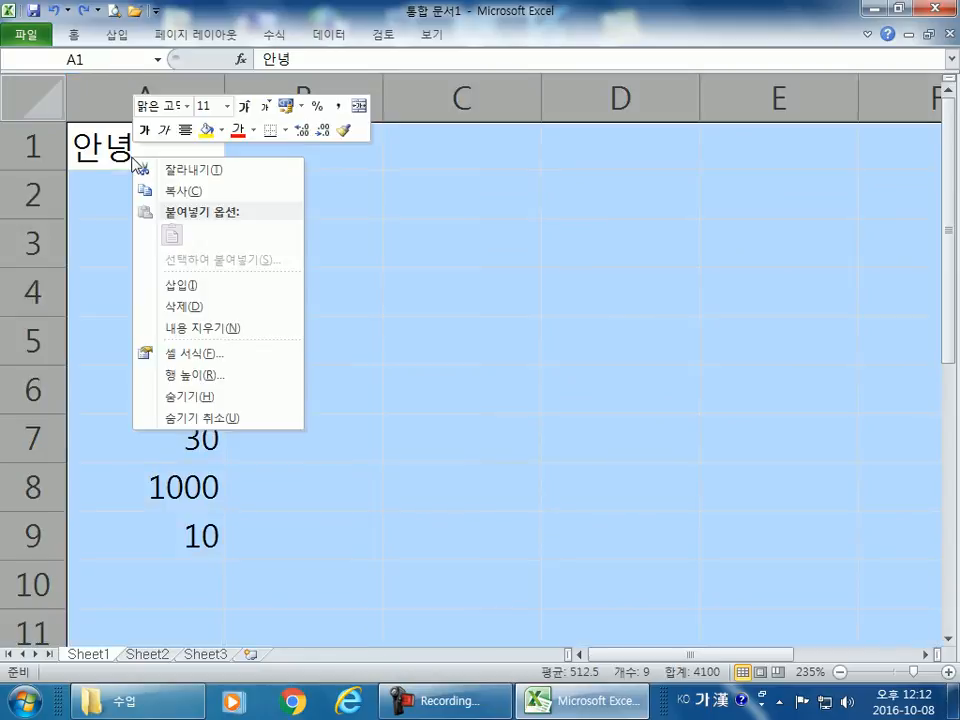
{"action": "left_click", "coordinate": [204, 304]}
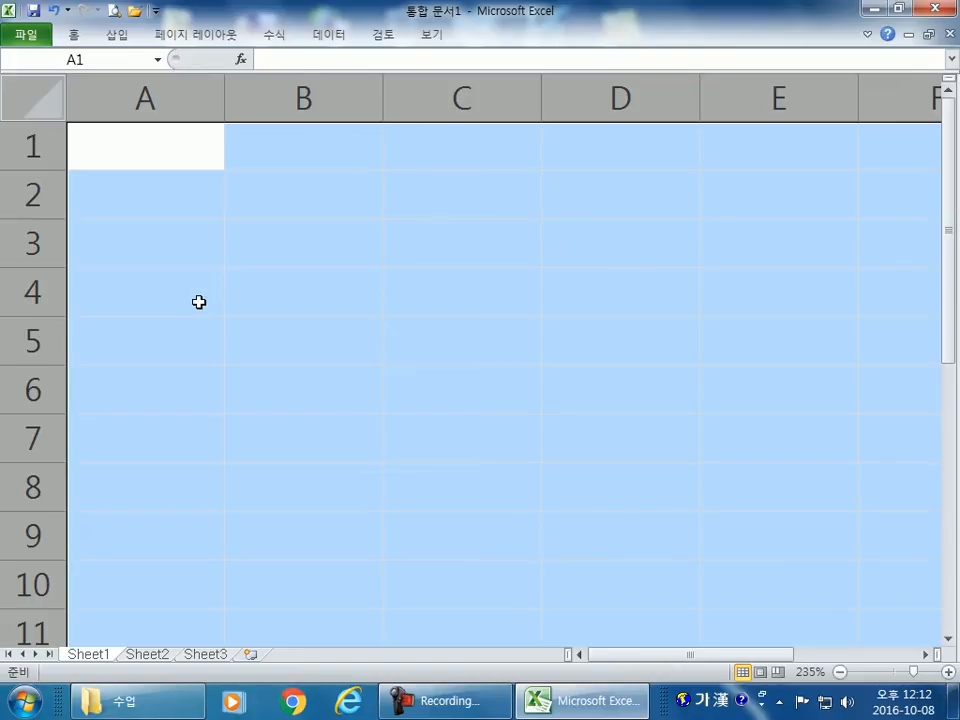
Enter the title 주유금액 in cell A2 and move down to cell A4.
{"action": "left_click", "coordinate": [152, 147]}
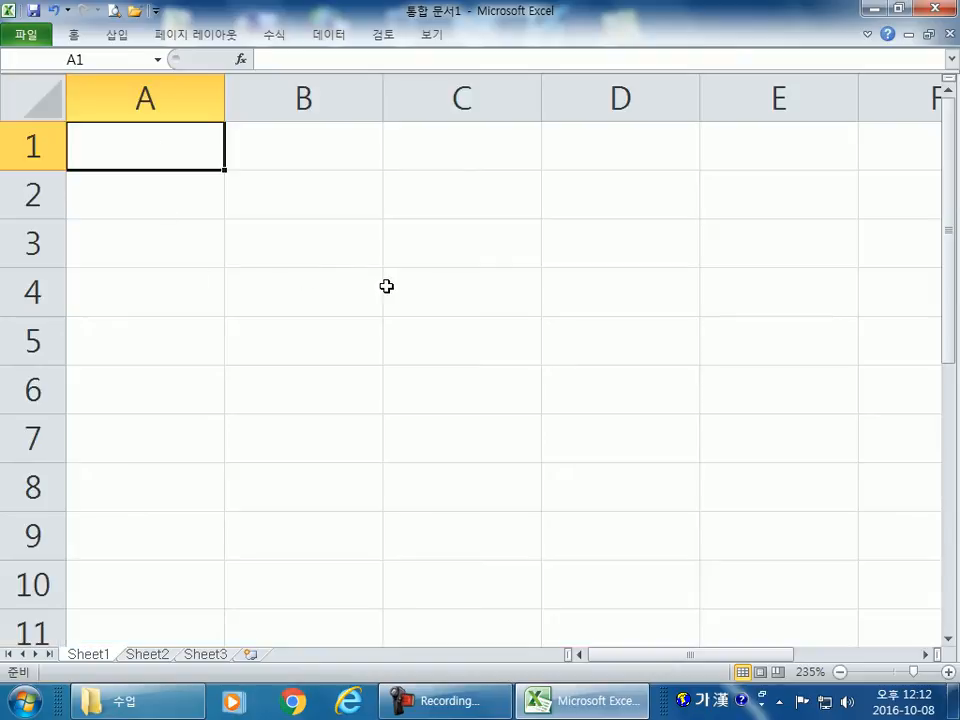
{"action": "key", "text": "Down"}
{"action": "type", "text": "주"}
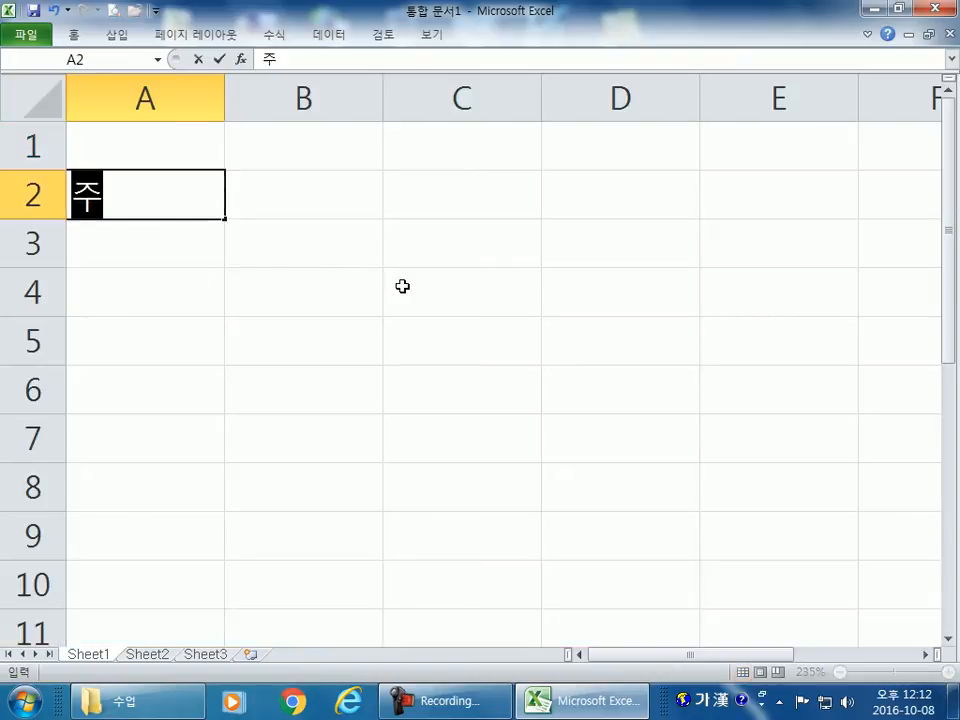
{"action": "type", "text": "유금애ㄱ"}
{"action": "key", "text": "Return"}
{"action": "key", "text": "Return"}
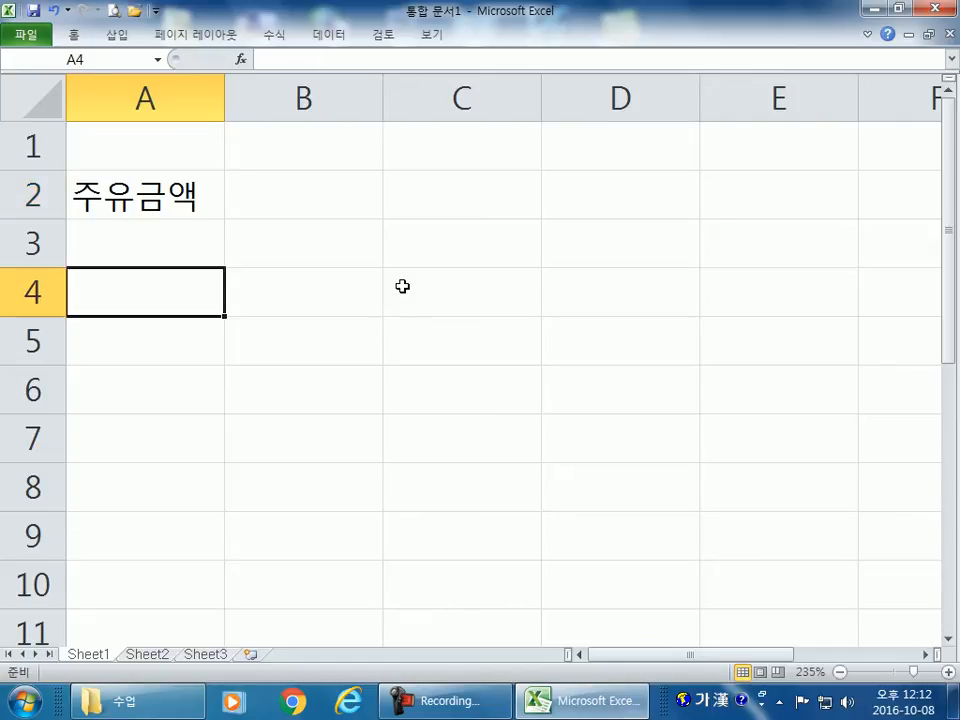
Enter the column headings 날짜 in A4 and 금액 in B4, and go to cell A5.
{"action": "type", "text": "날짜"}
{"action": "key", "text": "Tab"}
{"action": "type", "text": "금액"}
{"action": "key", "text": "Return"}
{"action": "key", "text": "Right"}
{"action": "key", "text": "Left"}
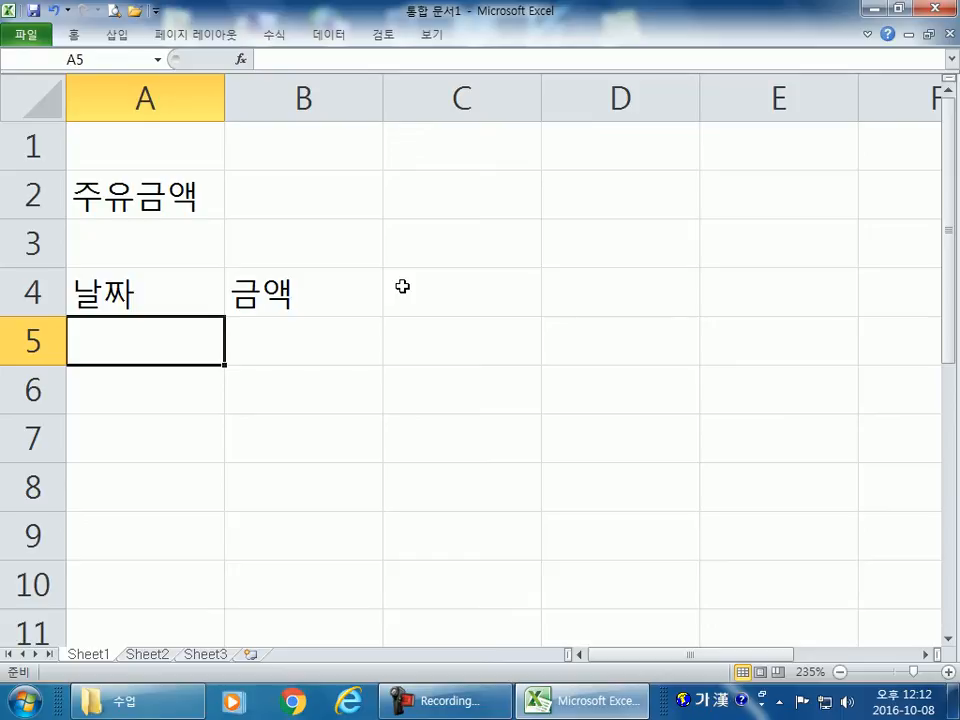
Enter the dates 5-5, 5-6, 5-7, 5-9 and 5-20 in cells A5 to A9 under the 날짜 heading.
{"action": "type", "text": "5-"}
{"action": "type", "text": "5"}
{"action": "key", "text": "Return"}
{"action": "type", "text": "5-6"}
{"action": "key", "text": "Return"}
{"action": "type", "text": "5-7"}
{"action": "key", "text": "Return"}
{"action": "type", "text": "5-9"}
{"action": "key", "text": "Return"}
{"action": "type", "text": "5-20"}
{"action": "key", "text": "Return"}
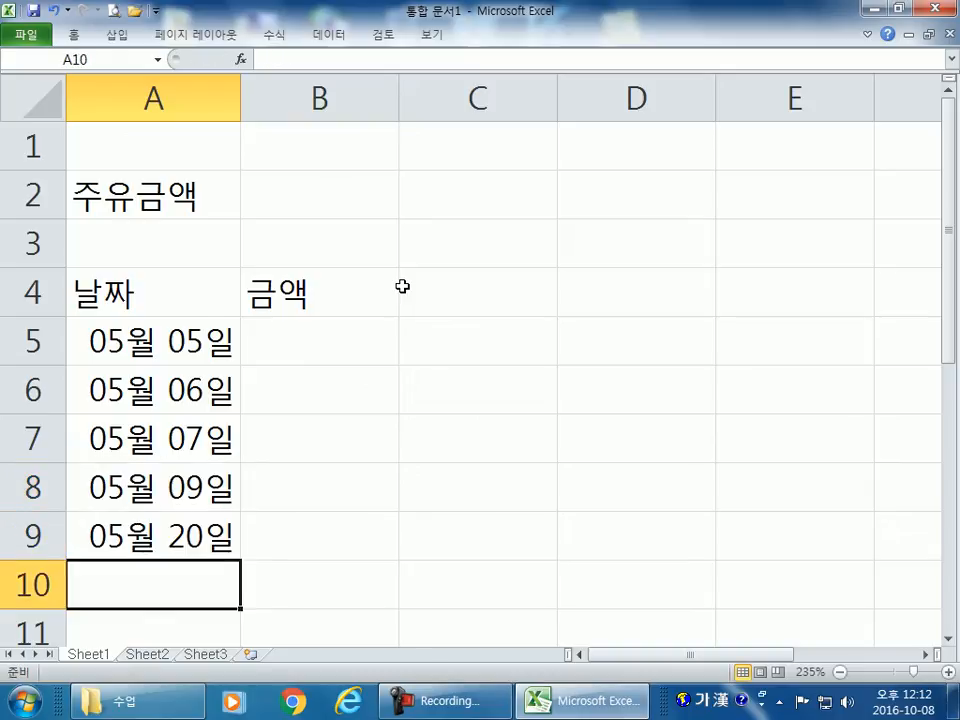
Clear all the dates from cells A5 to A9.
{"action": "left_click", "coordinate": [948, 638]}
{"action": "left_click", "coordinate": [948, 638]}
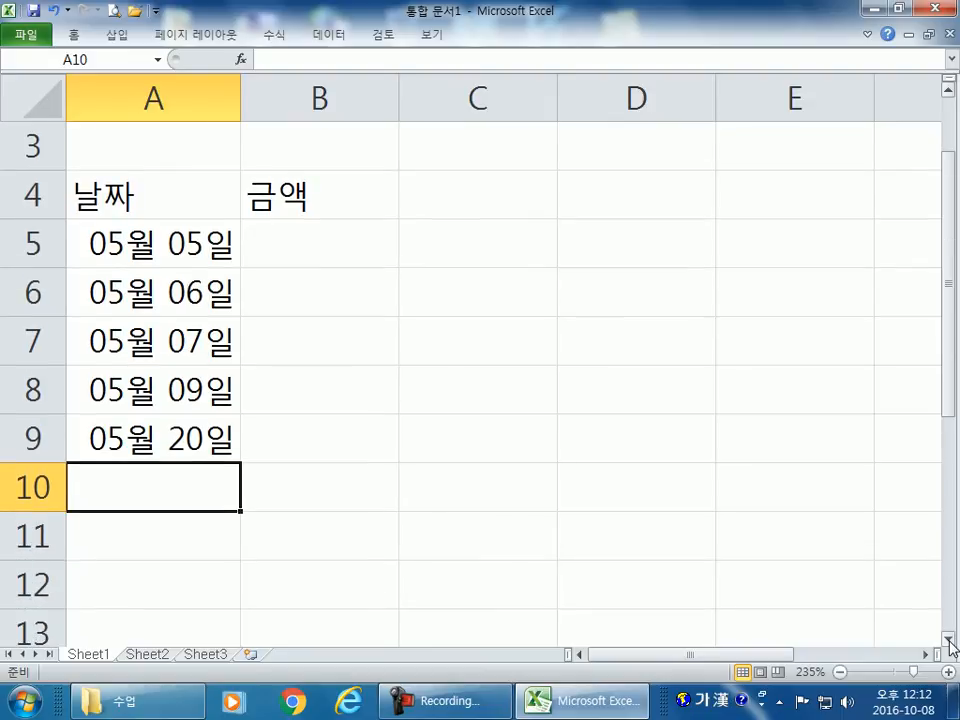
{"action": "left_click", "coordinate": [948, 88]}
{"action": "left_click_drag", "start_coordinate": [160, 293], "coordinate": [172, 472]}
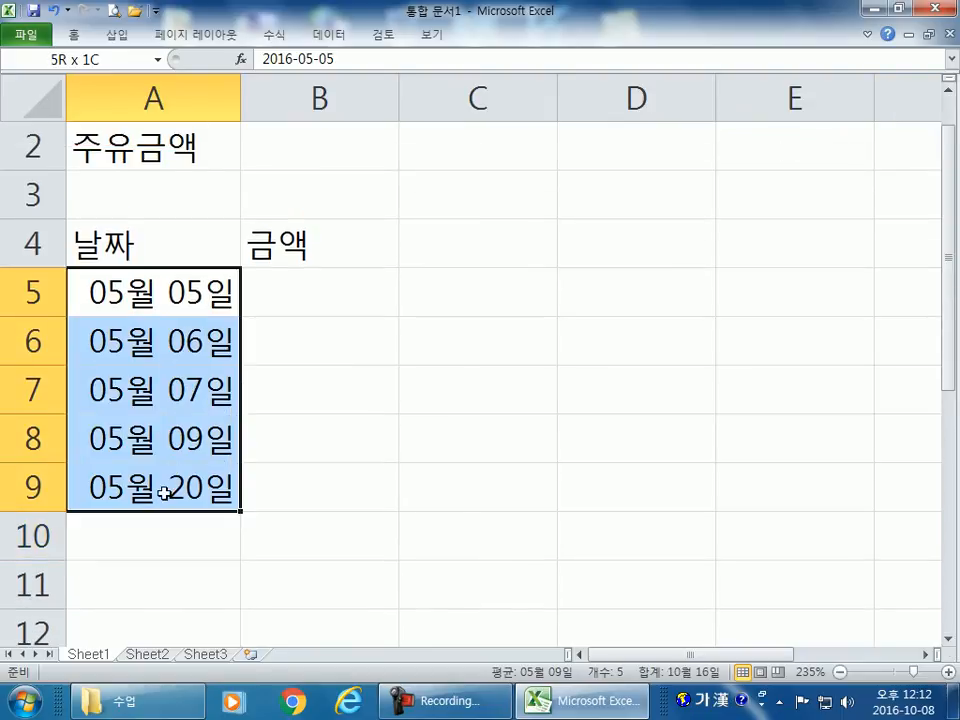
{"action": "key", "text": "Delete"}
{"action": "left_click", "coordinate": [160, 320]}
{"action": "key", "text": "Up"}
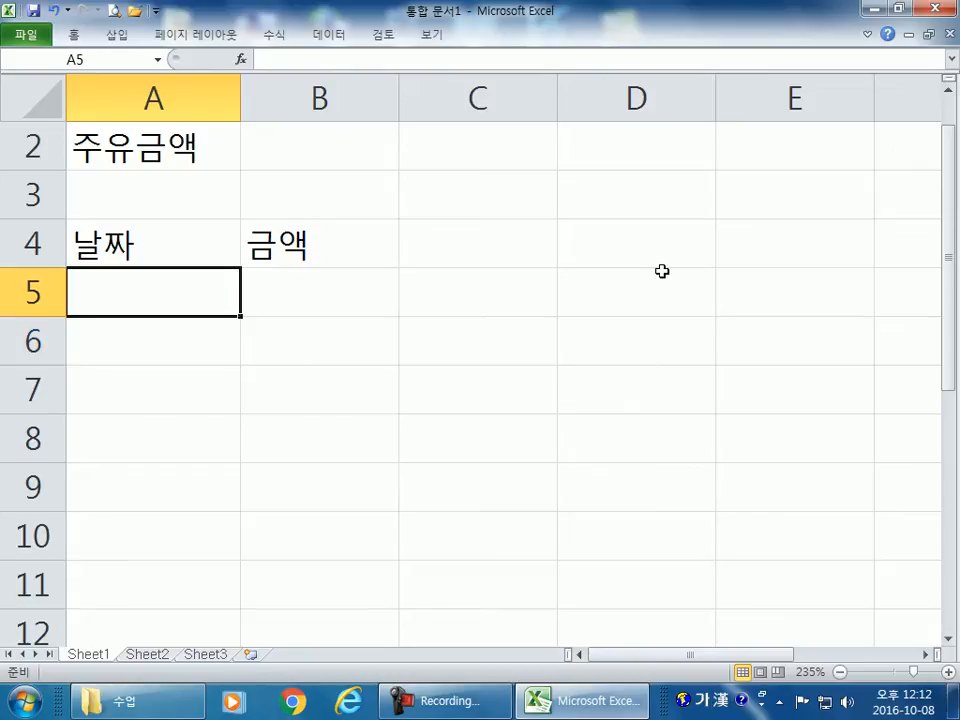
{"action": "type", "text": "5-5"}
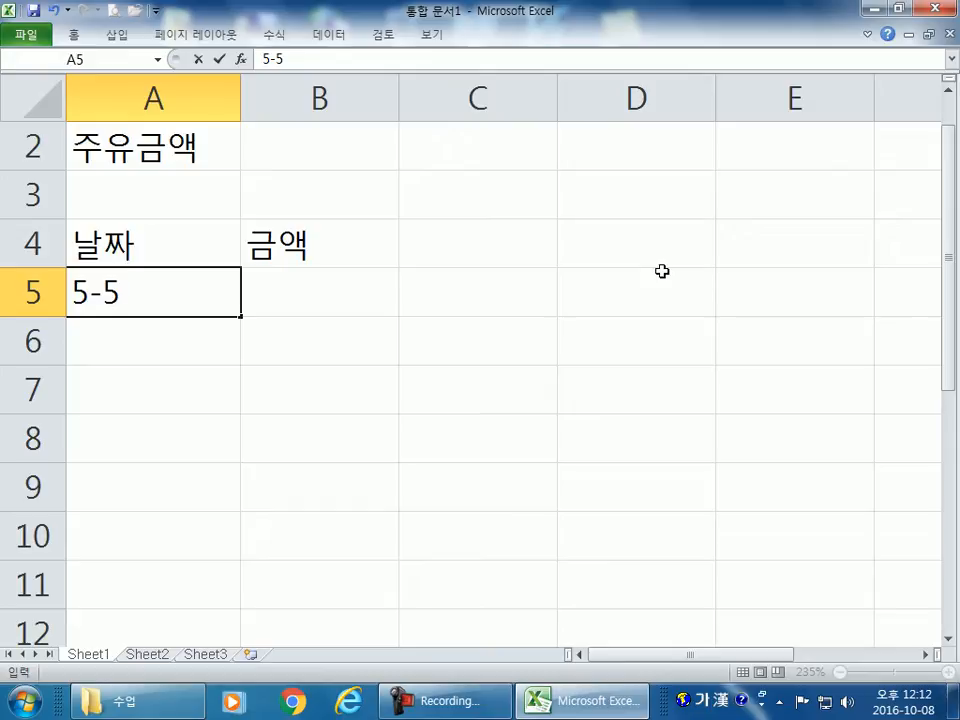
{"action": "key", "text": "Escape"}
{"action": "scroll", "coordinate": [150, 208], "scroll_direction": "up", "scroll_amount": 1}
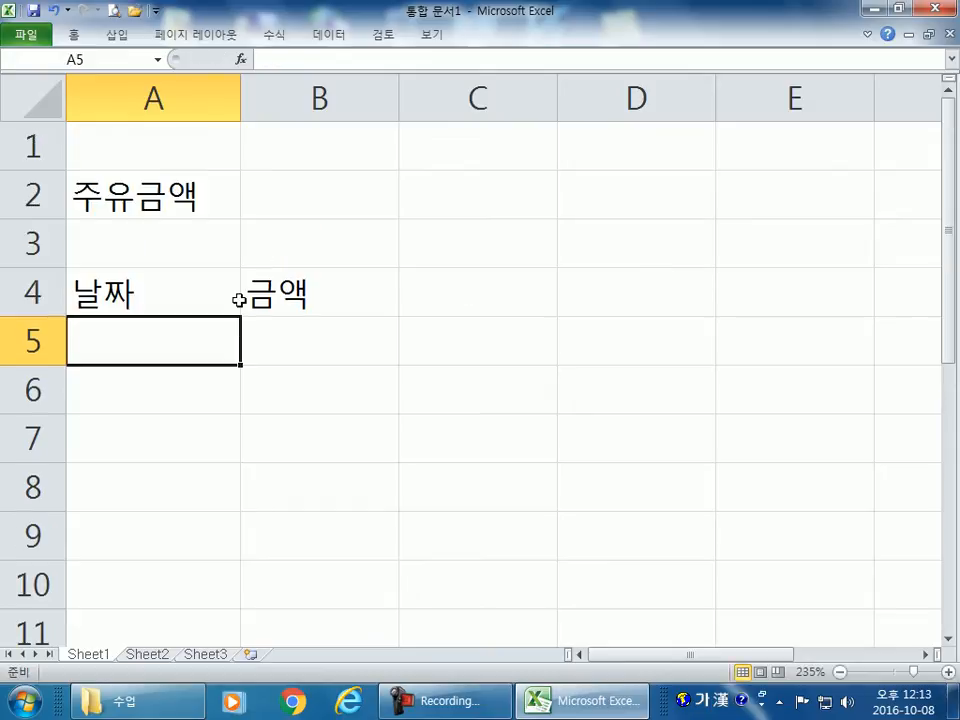
{"action": "left_click", "coordinate": [130, 193]}
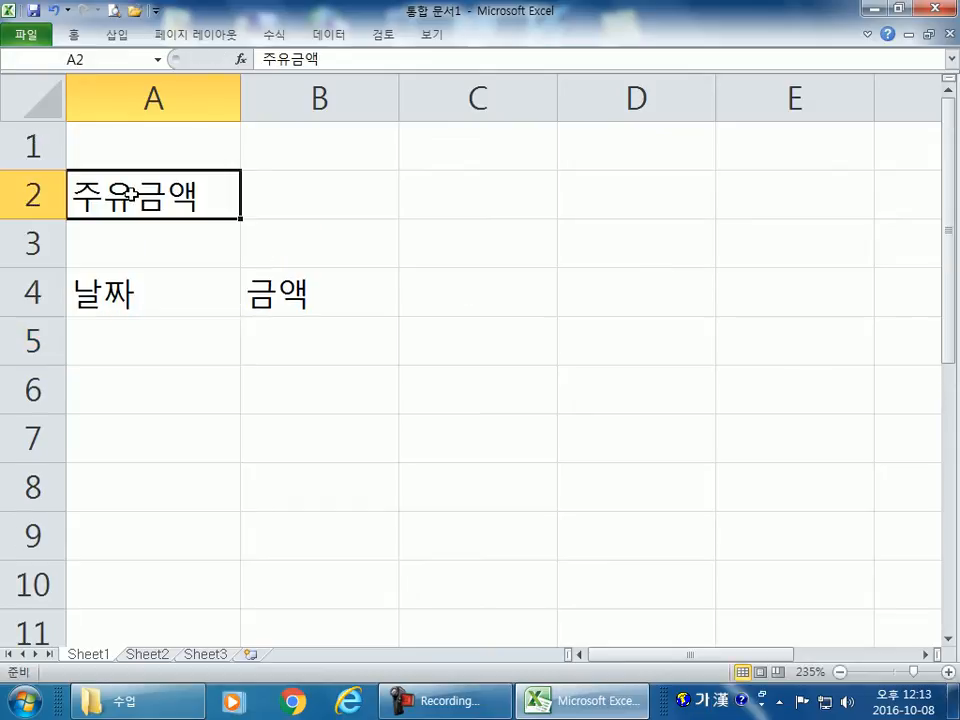
Enter the date 5-5 in cell A5 under the 날짜 heading.
{"action": "left_click", "coordinate": [120, 343]}
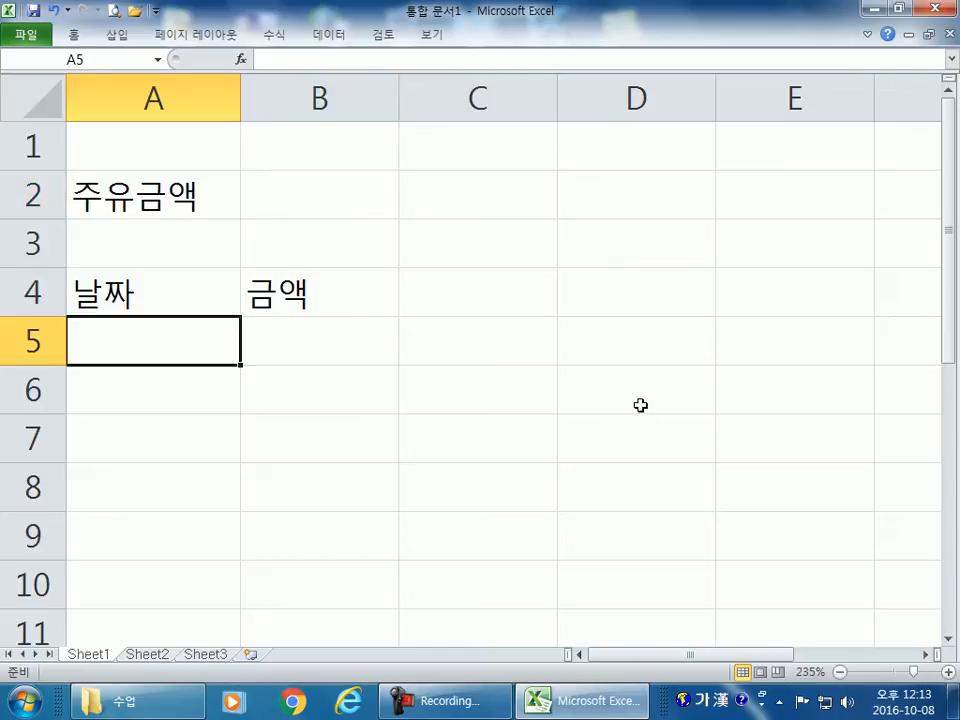
{"action": "type", "text": "5-5"}
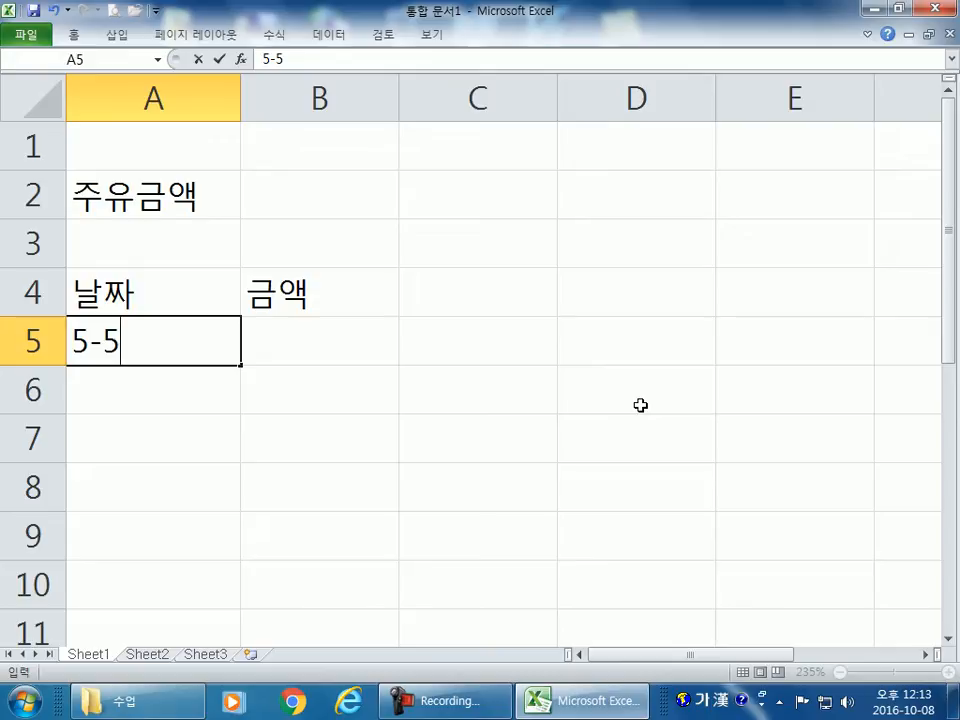
{"action": "key", "text": "Return"}
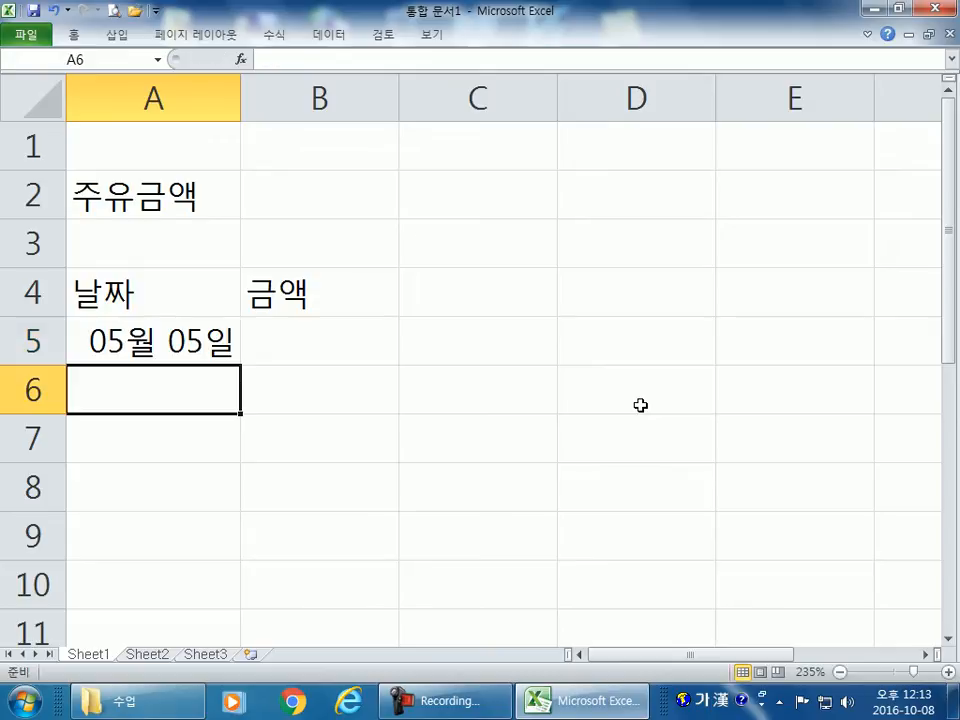
{"action": "type", "text": "0"}
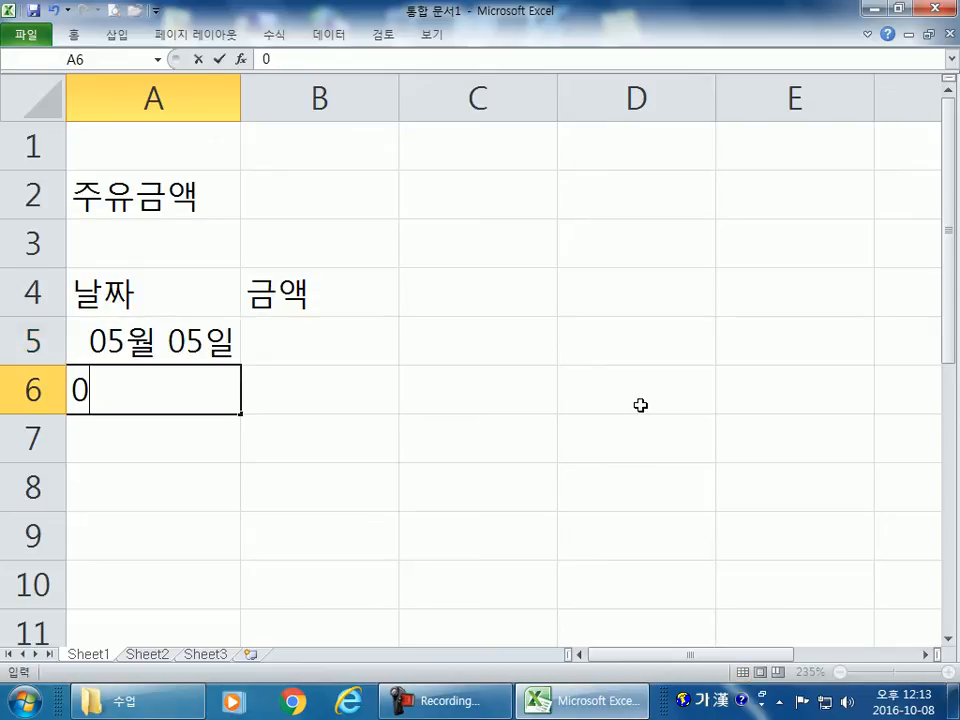
{"action": "type", "text": "5월 05일"}
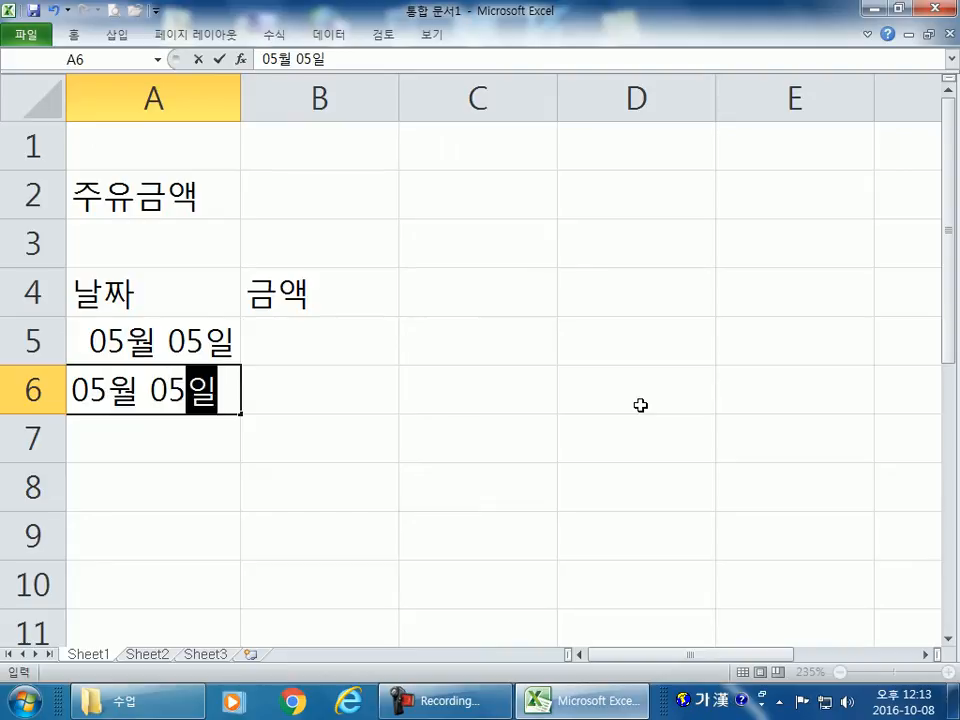
{"action": "key", "text": "Escape"}
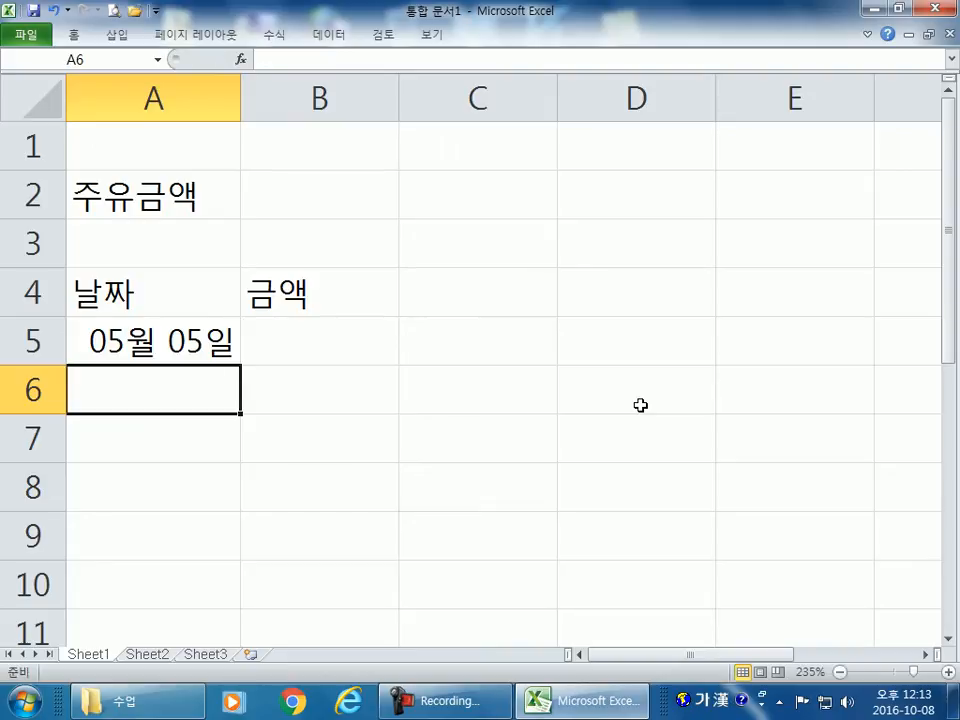
Enter the dates 5-7, 5-8, 5-10 and 5-15 in cells A6 to A9.
{"action": "type", "text": "5-7"}
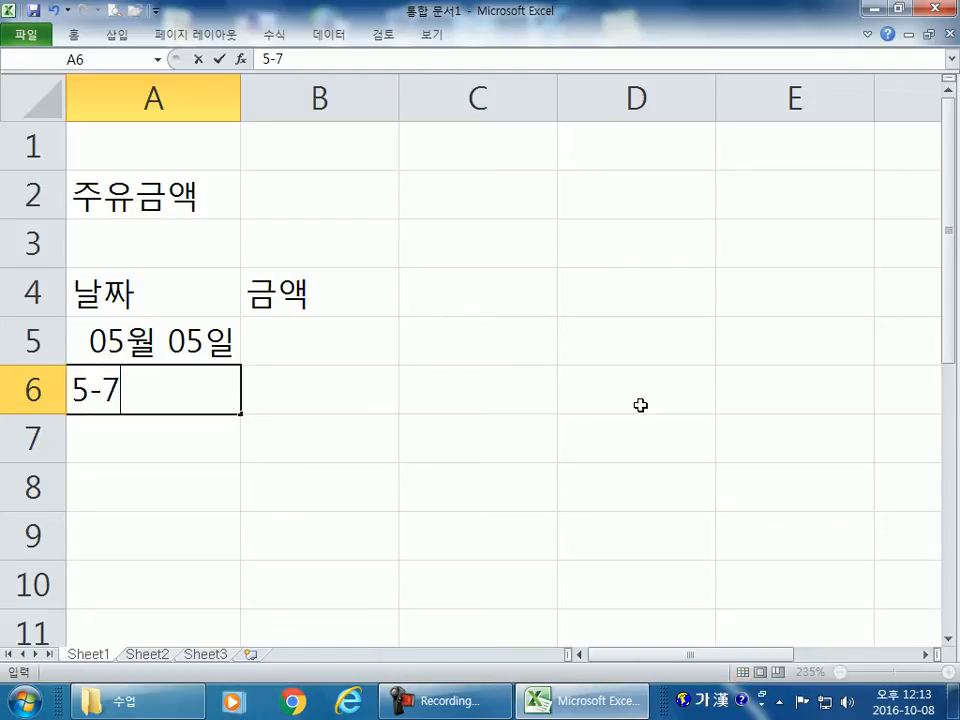
{"action": "key", "text": "Return"}
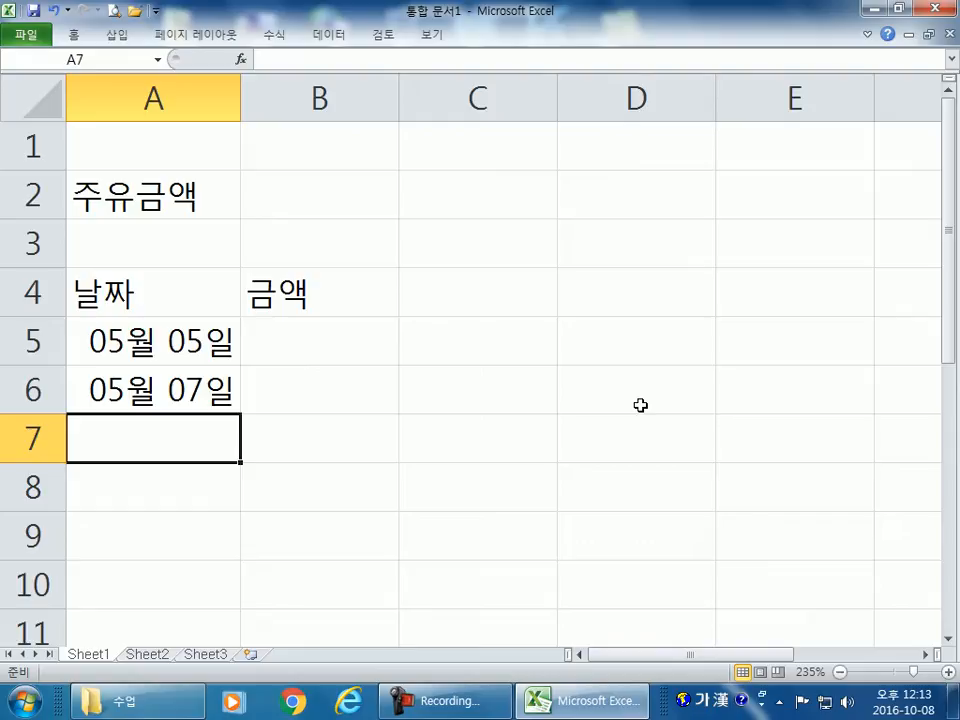
{"action": "type", "text": "5-8"}
{"action": "key", "text": "Return"}
{"action": "type", "text": "5-"}
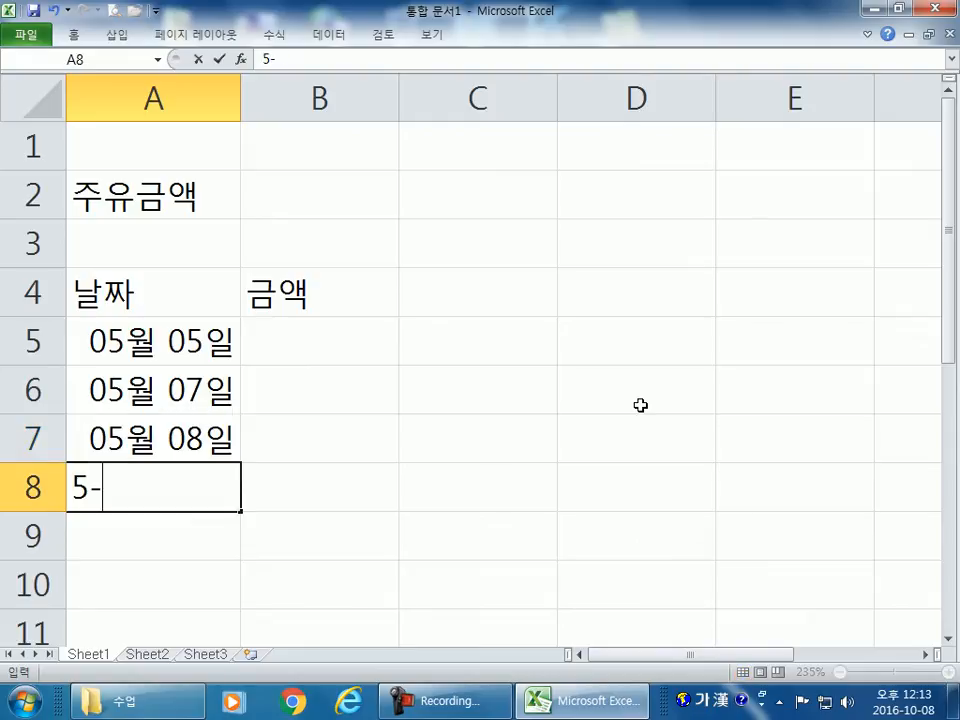
{"action": "type", "text": "10"}
{"action": "key", "text": "Return"}
{"action": "type", "text": "5-15"}
{"action": "key", "text": "Return"}
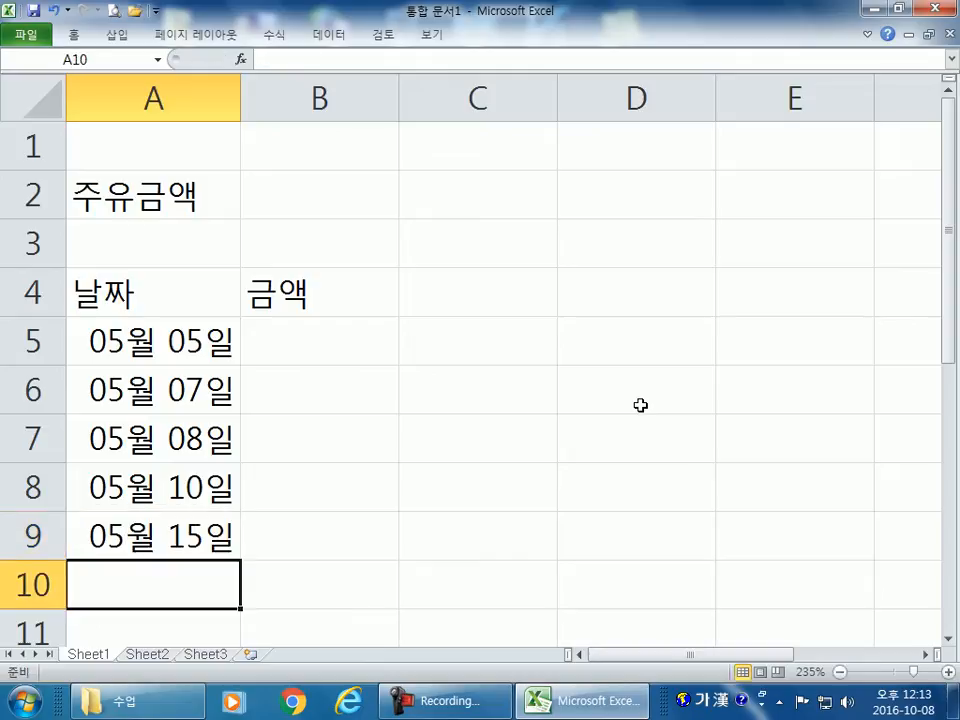
Enter the amounts 50000, 60000, 70000, 80000 and 90000 in cells B5 to B9 under the 금액 heading.
{"action": "left_click", "coordinate": [298, 325]}
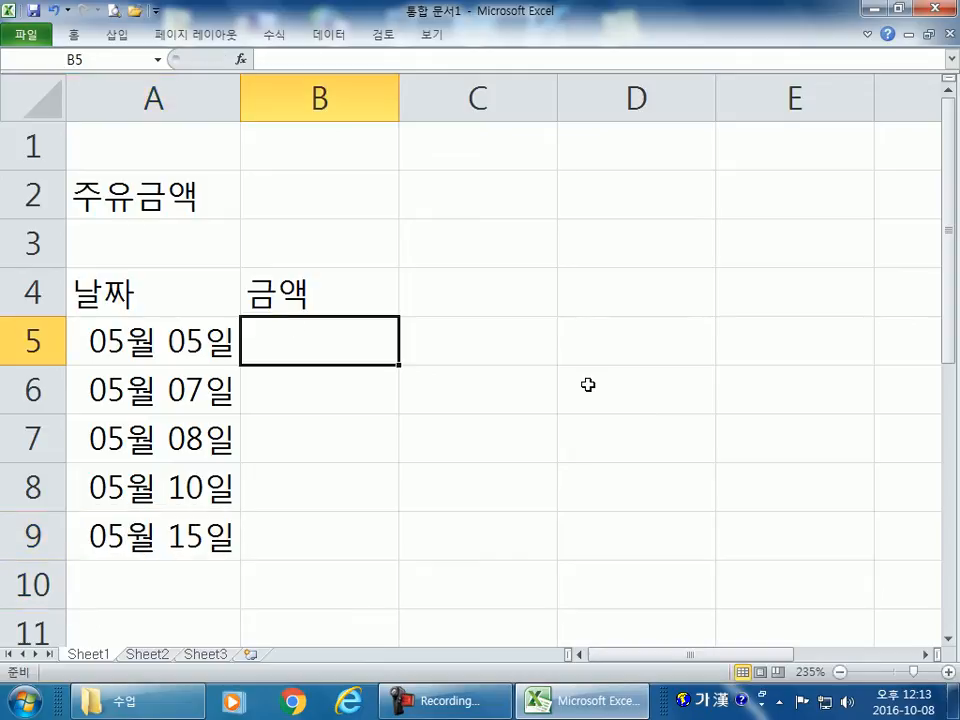
{"action": "type", "text": "50000"}
{"action": "key", "text": "Return"}
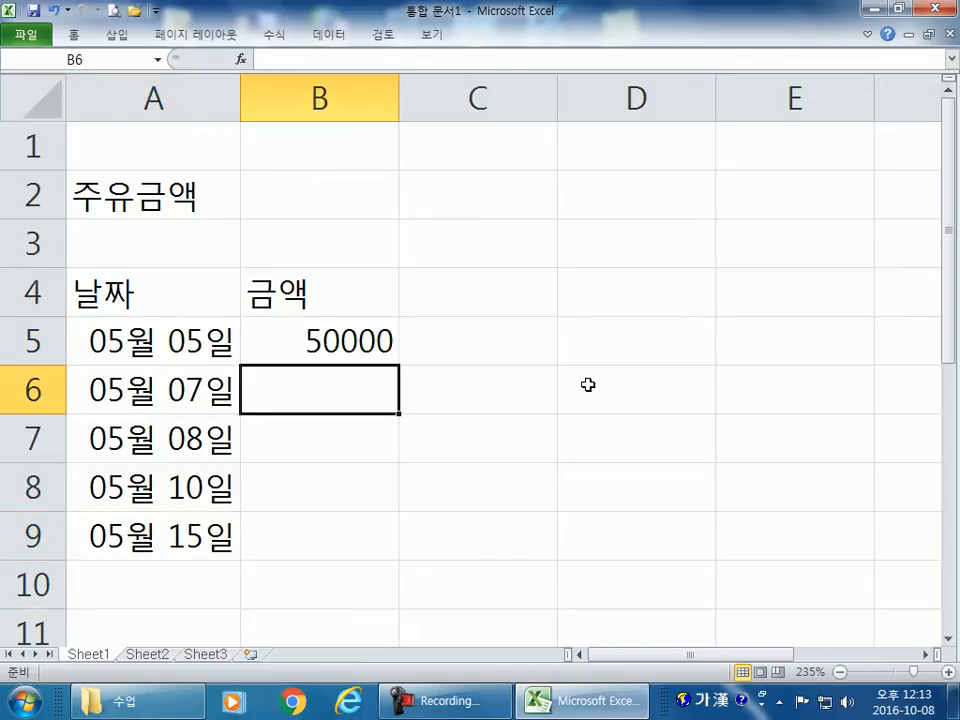
{"action": "type", "text": "60000"}
{"action": "key", "text": "Return"}
{"action": "type", "text": "70"}
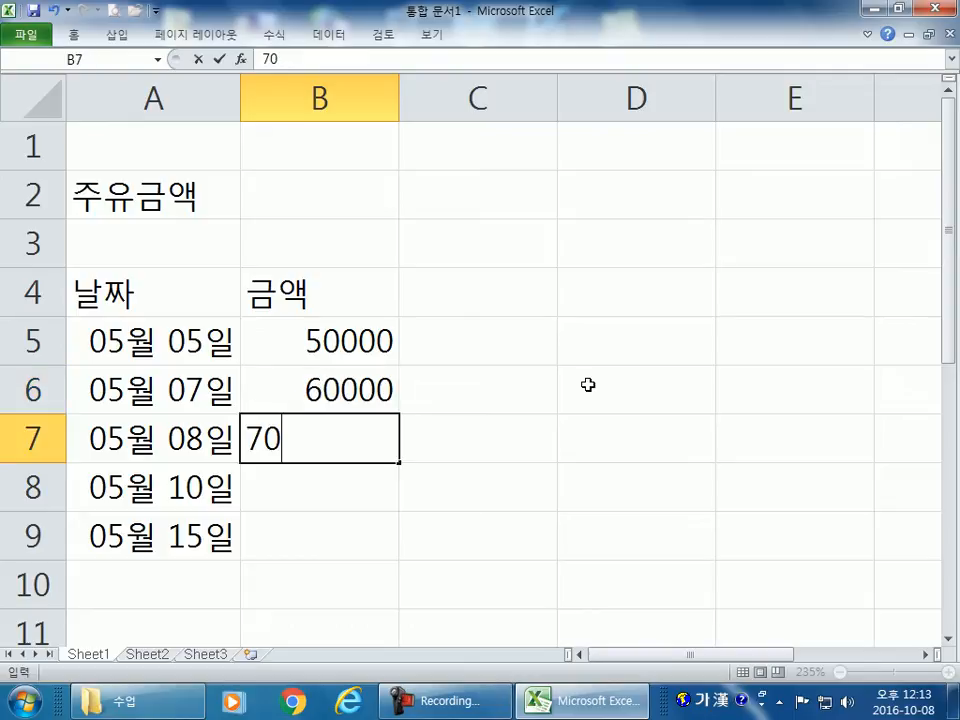
{"action": "type", "text": "000"}
{"action": "key", "text": "Return"}
{"action": "type", "text": "80000"}
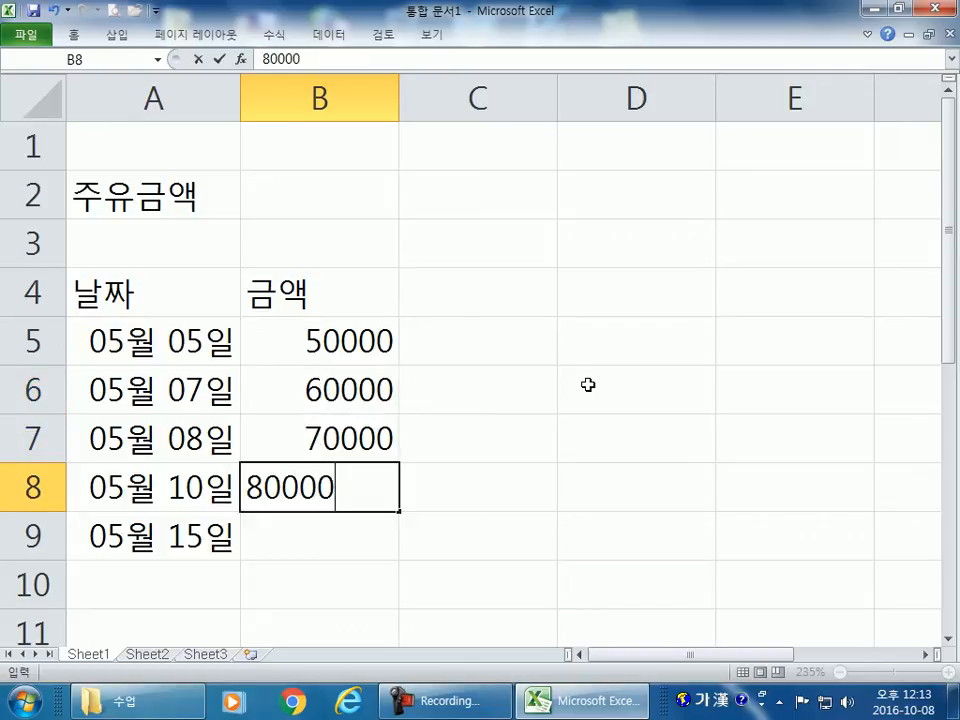
{"action": "key", "text": "Return"}
{"action": "type", "text": "90000"}
{"action": "key", "text": "Return"}
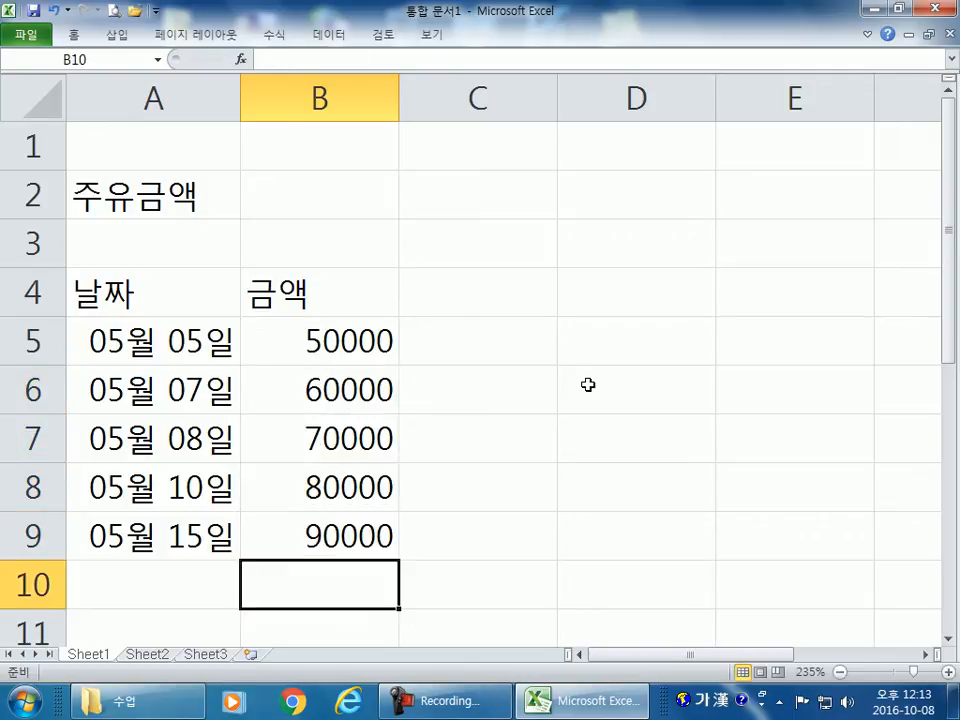
Overwrite the amount in cell B5 with the date 5-5.
{"action": "scroll", "coordinate": [516, 370], "scroll_direction": "down", "scroll_amount": 4}
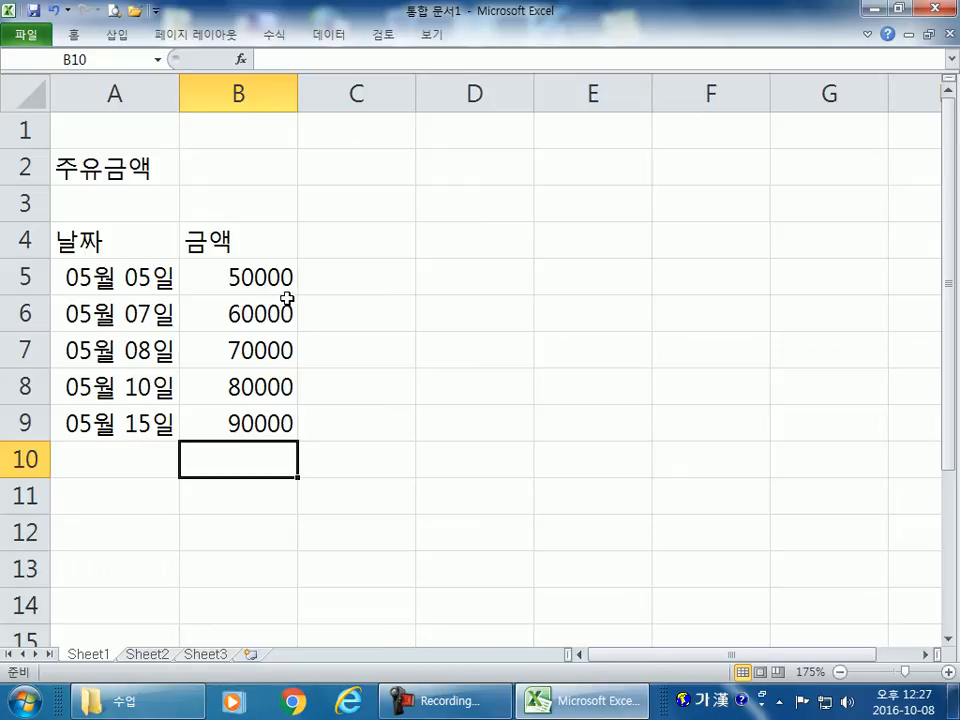
{"action": "left_click", "coordinate": [240, 276]}
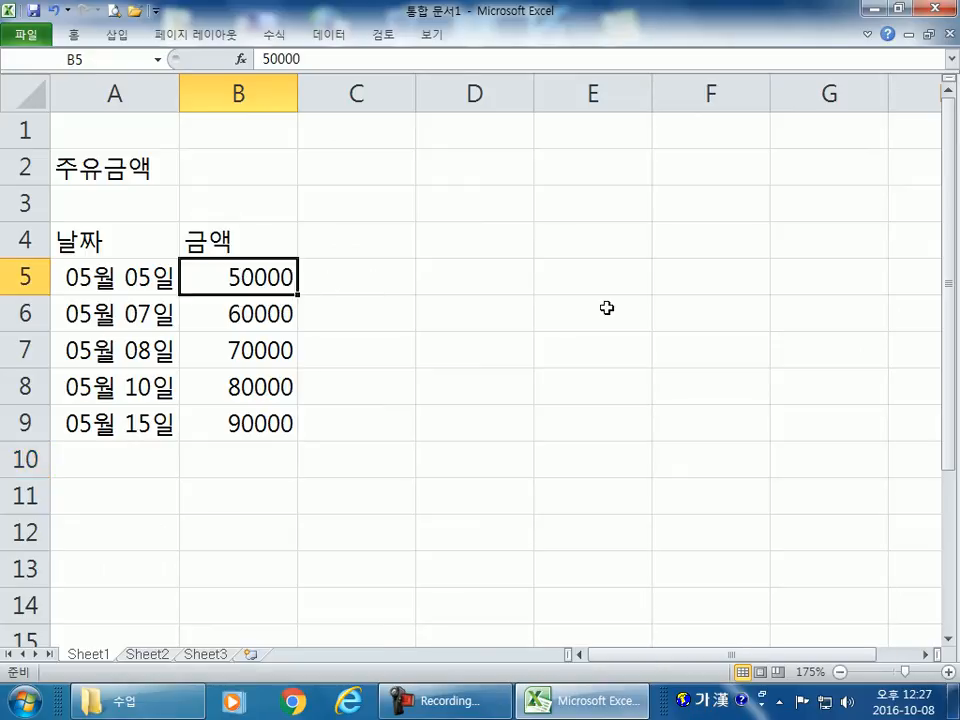
{"action": "type", "text": "5-5"}
{"action": "key", "text": "Return"}
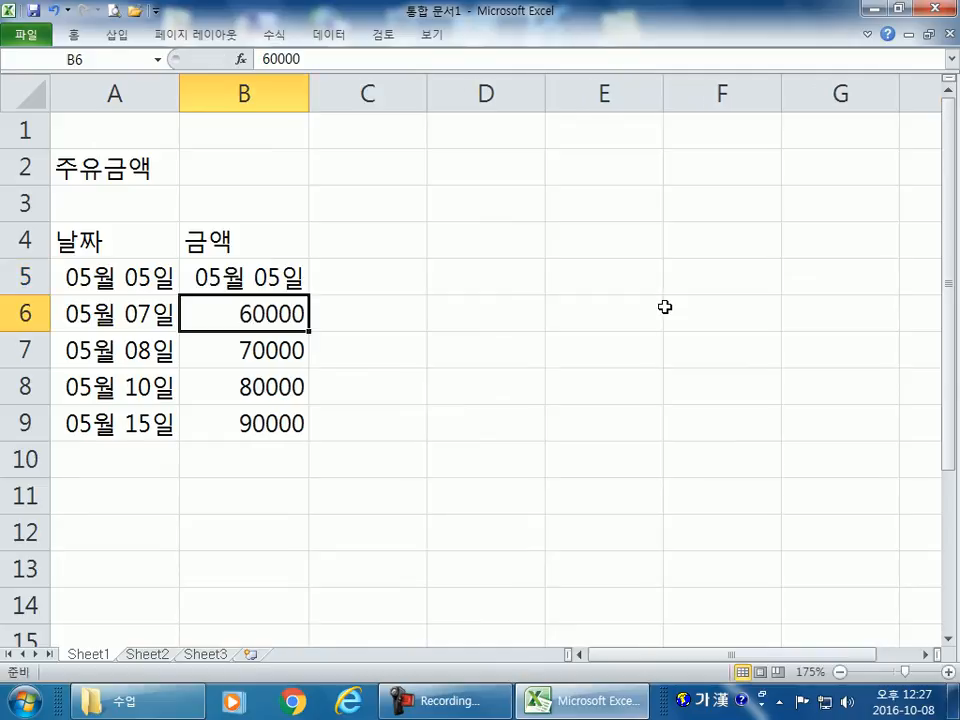
Replace the date in cell B5 with the amount 50000.
{"action": "left_click", "coordinate": [251, 272]}
{"action": "type", "text": "50000"}
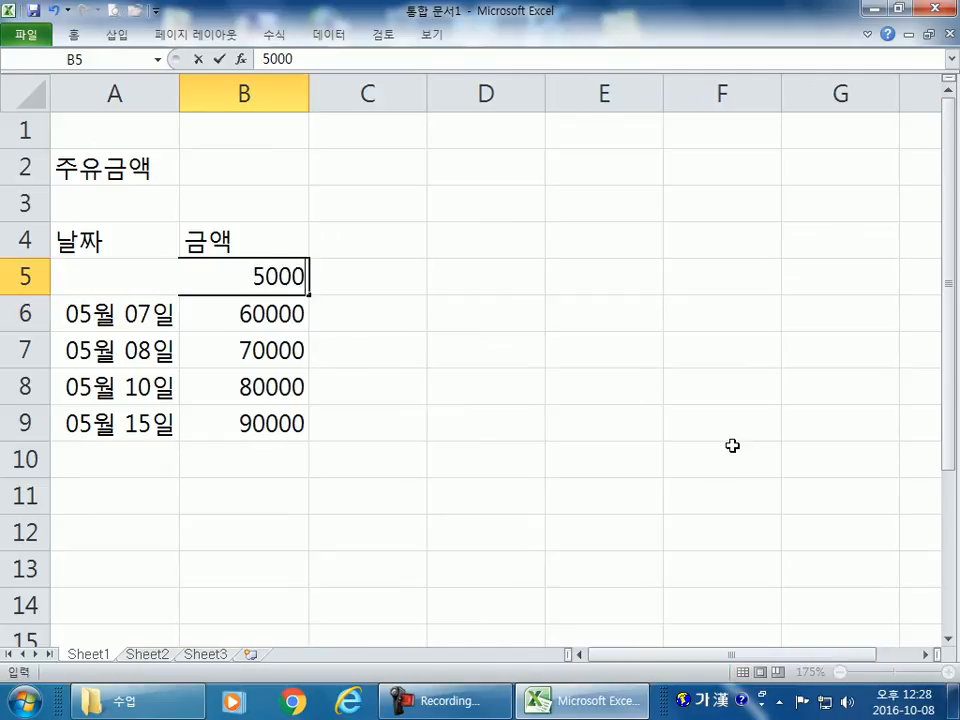
{"action": "key", "text": "Return"}
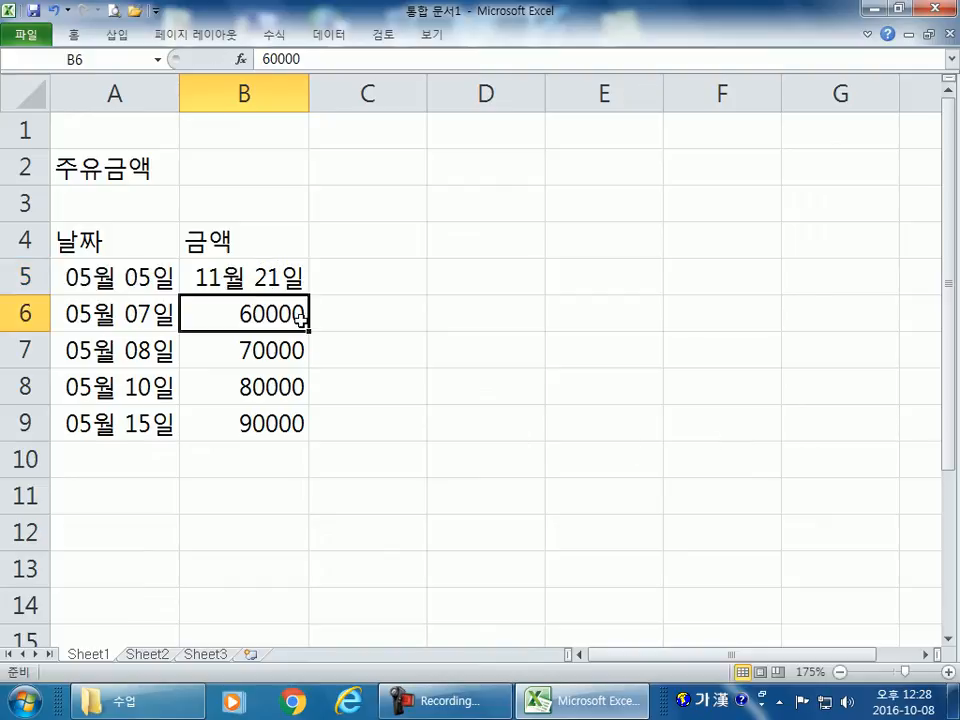
Try the 간단한 날짜 (short date), 자세한 날짜 (long date) and 통화 (currency) number formats on cell B5.
{"action": "left_click", "coordinate": [288, 276]}
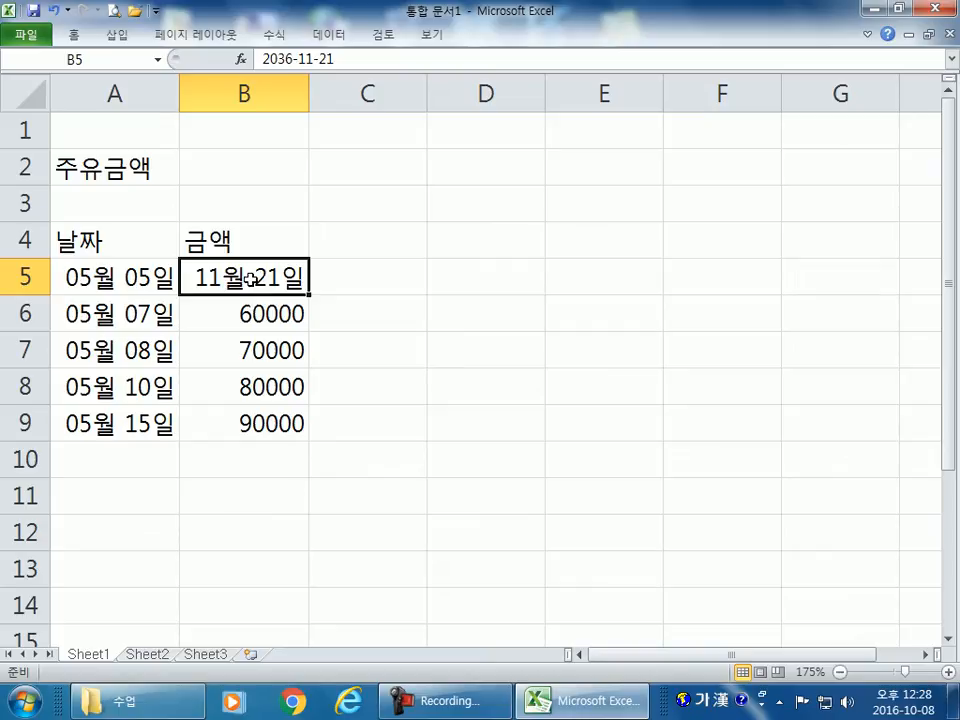
{"action": "double_click", "coordinate": [74, 35]}
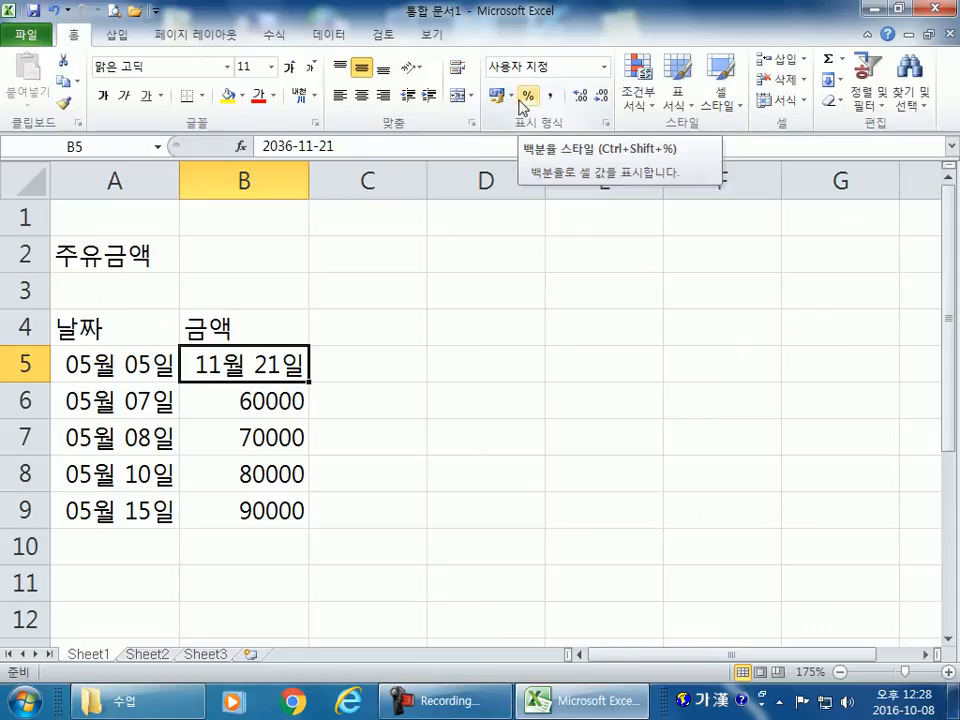
{"action": "left_click", "coordinate": [605, 68]}
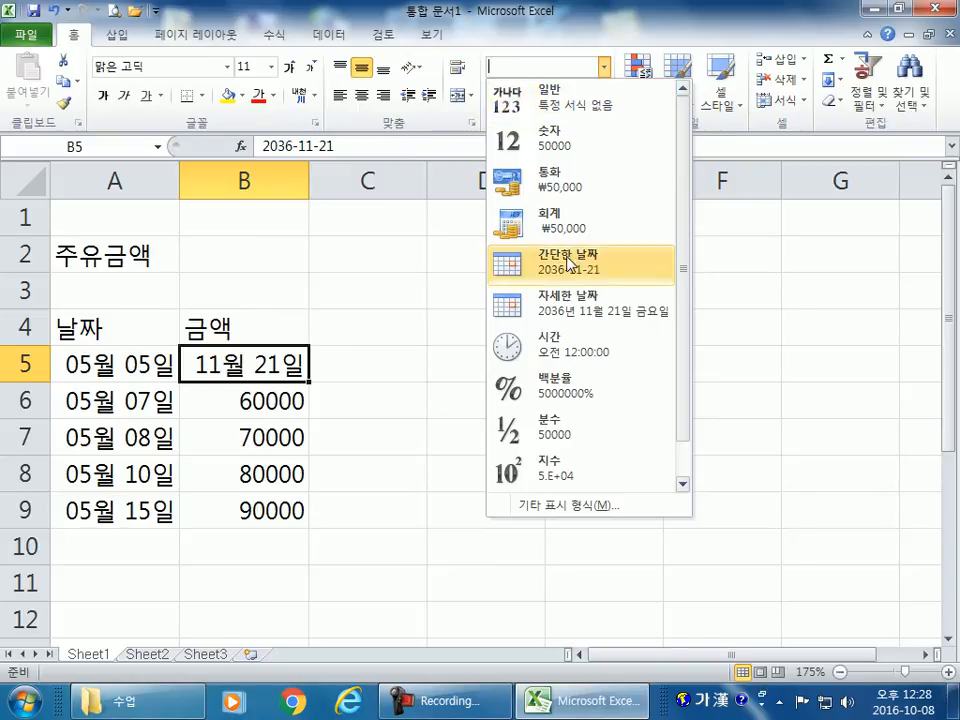
{"action": "left_click", "coordinate": [530, 268]}
{"action": "left_click", "coordinate": [605, 67]}
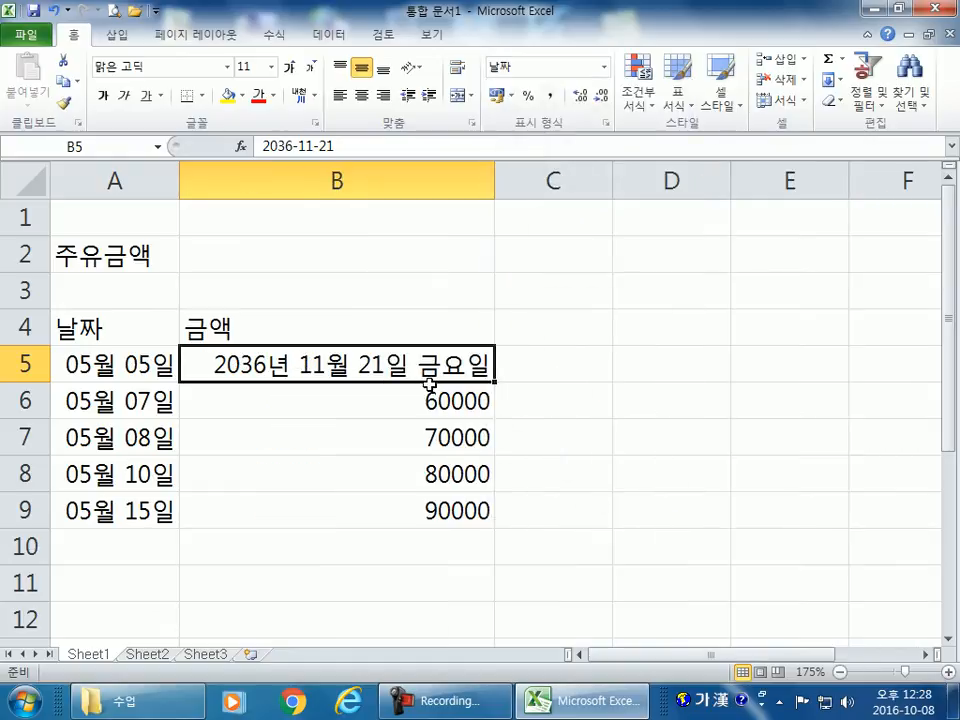
{"action": "left_click", "coordinate": [605, 67]}
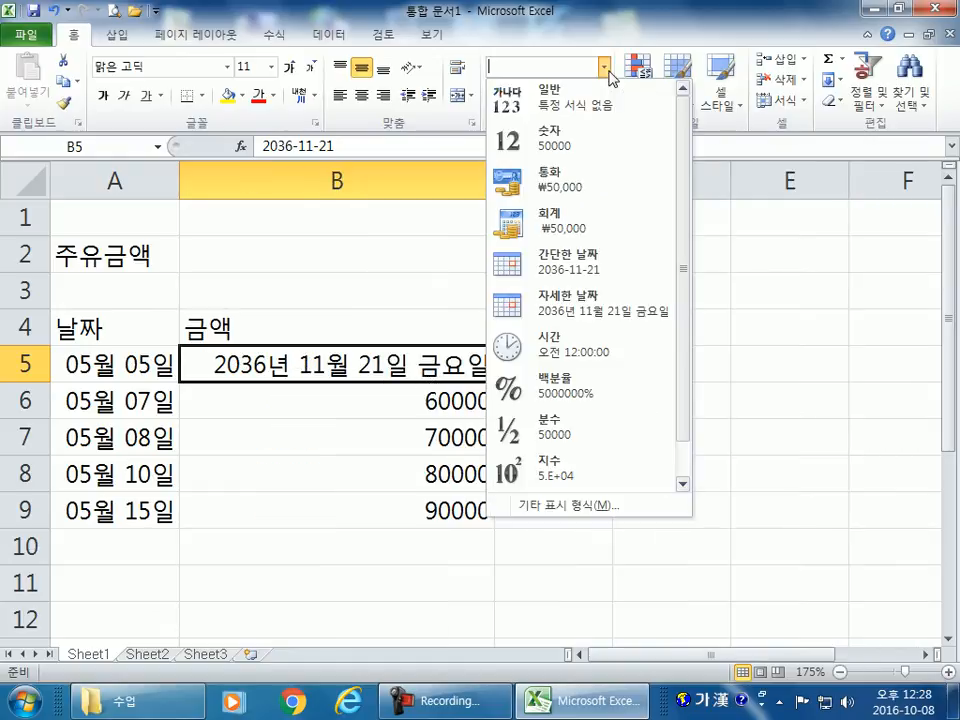
{"action": "left_click", "coordinate": [553, 186]}
Set the number format of cell B5 to 일반 (General) and narrow column B to suit the amounts.
{"action": "left_click", "coordinate": [605, 67]}
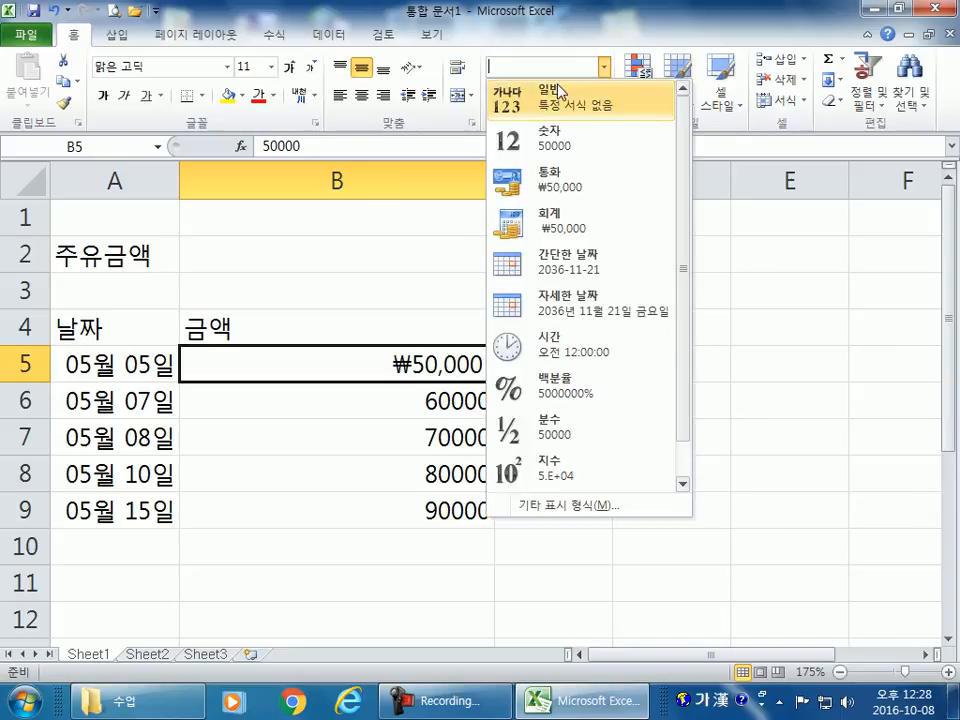
{"action": "left_click", "coordinate": [553, 97]}
{"action": "left_click_drag", "start_coordinate": [495, 172], "coordinate": [302, 172]}
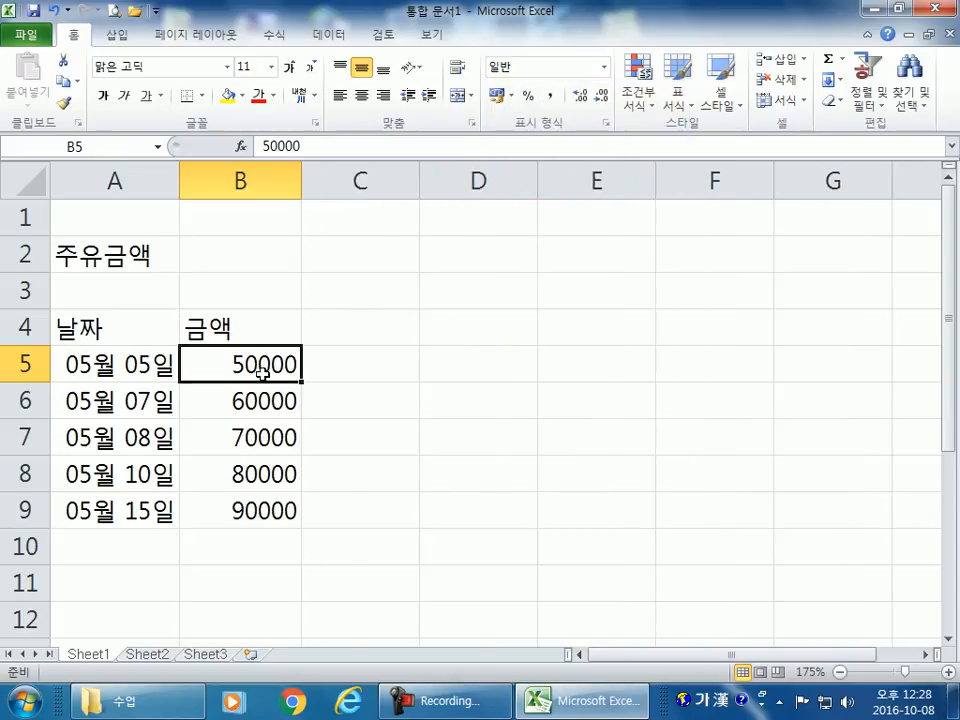
{"action": "scroll", "coordinate": [230, 350], "scroll_direction": "down", "scroll_amount": 1}
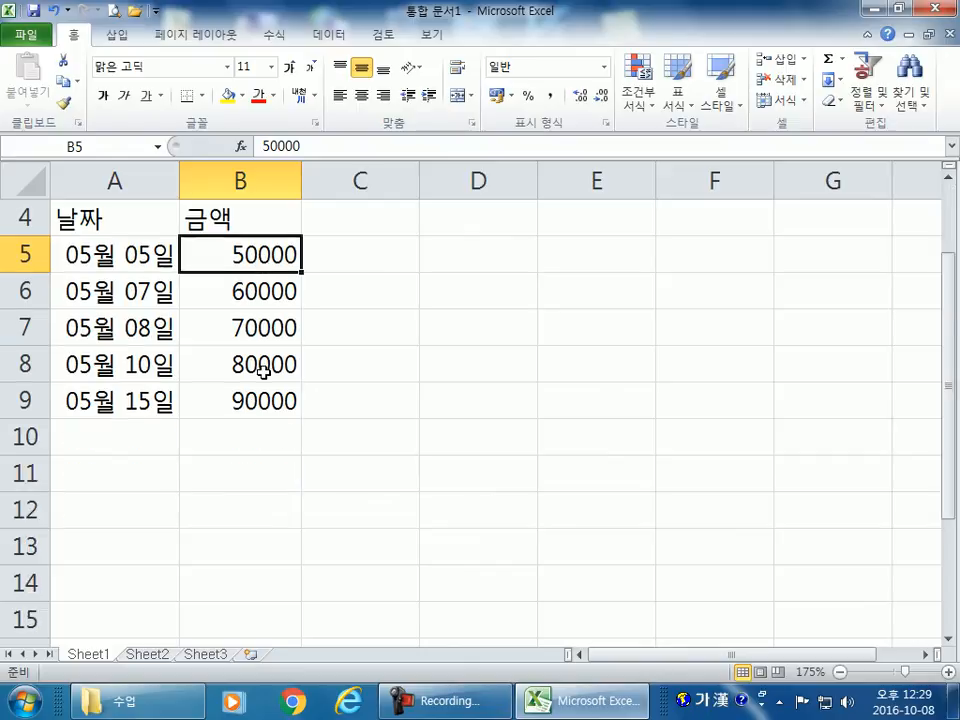
Apply the 통화 (currency) number format to the date in cell A5.
{"action": "left_click", "coordinate": [120, 265]}
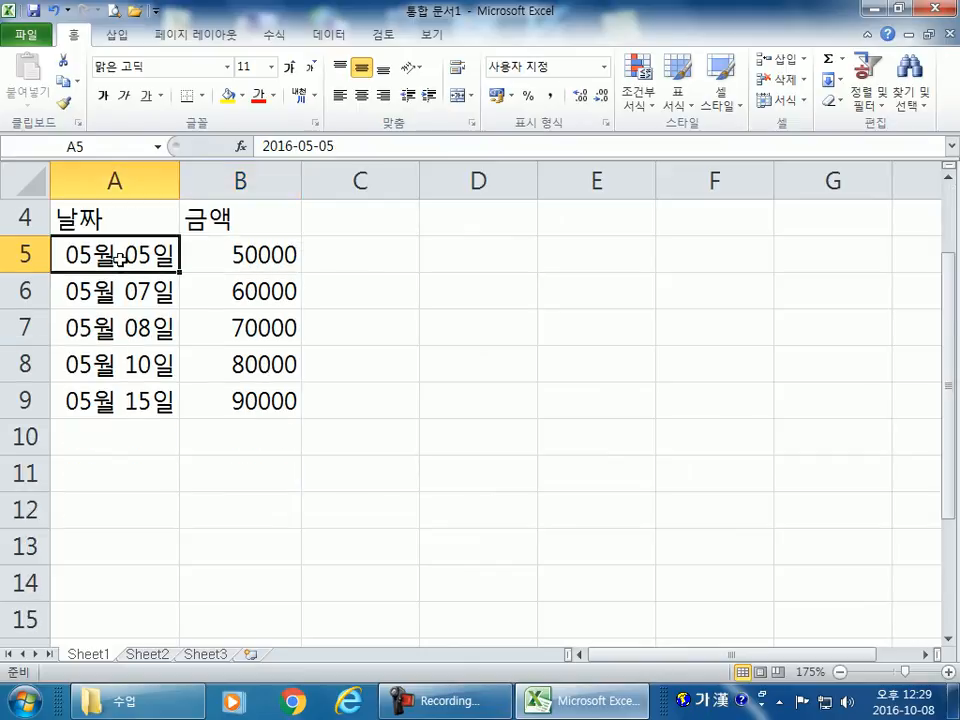
{"action": "left_click", "coordinate": [605, 67]}
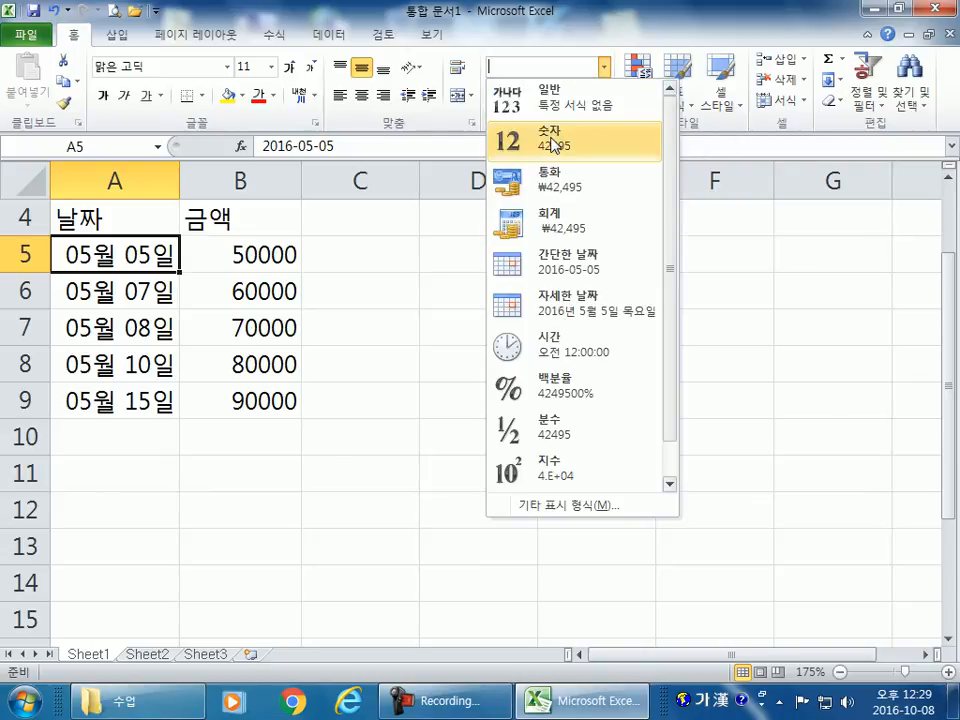
{"action": "left_click", "coordinate": [552, 181]}
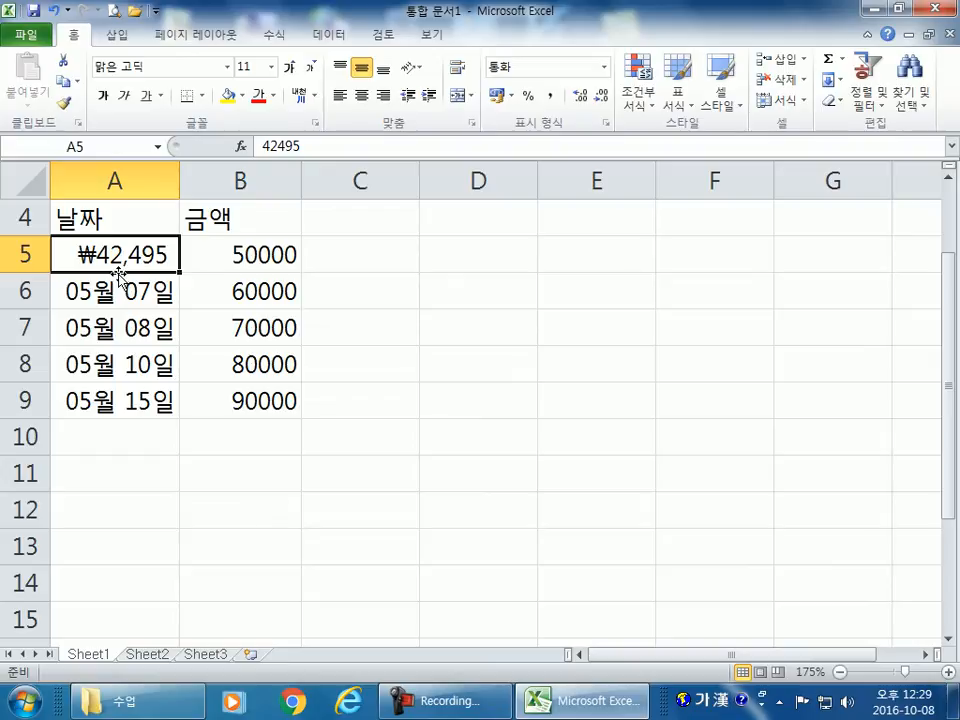
Examine the number formats offered for cell A5 and compare them with the formats of cells B5 and A6.
{"action": "left_click", "coordinate": [605, 68]}
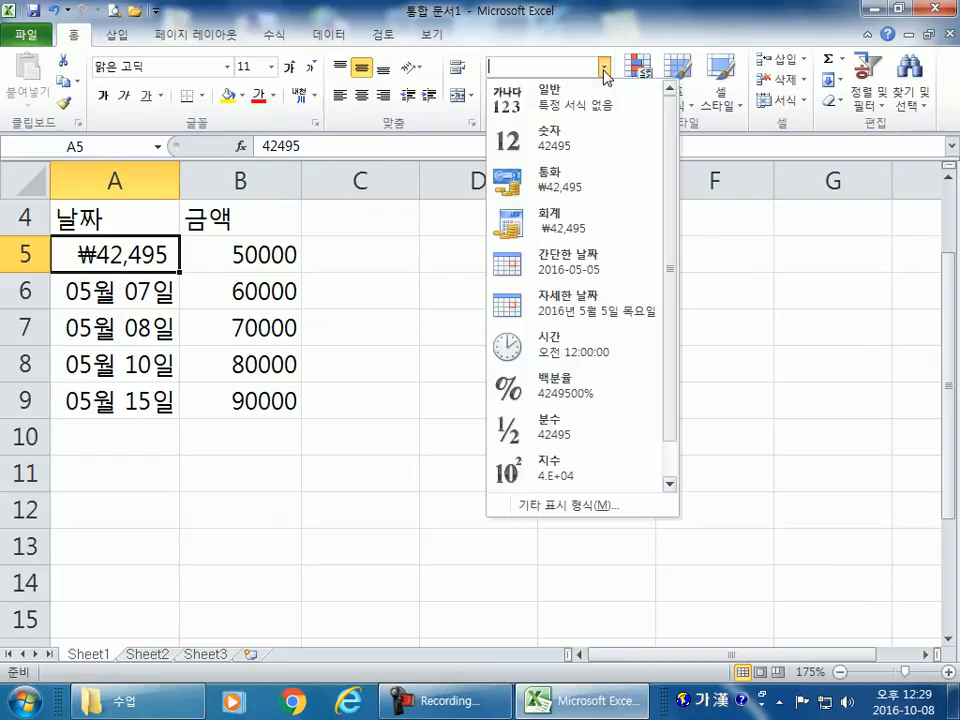
{"action": "left_click", "coordinate": [605, 68]}
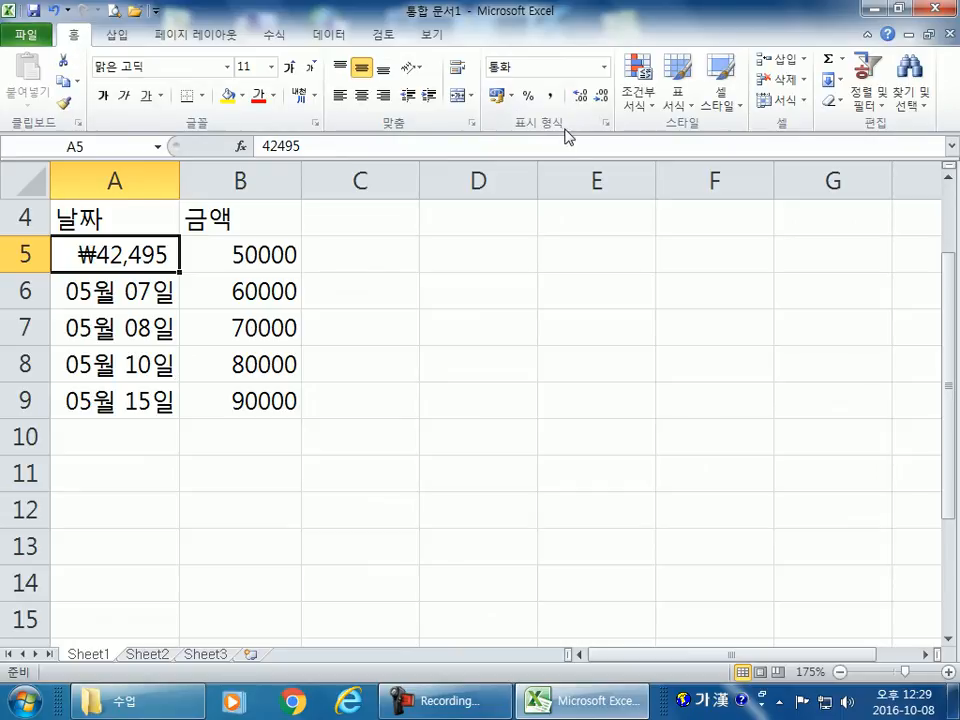
{"action": "left_click", "coordinate": [604, 67]}
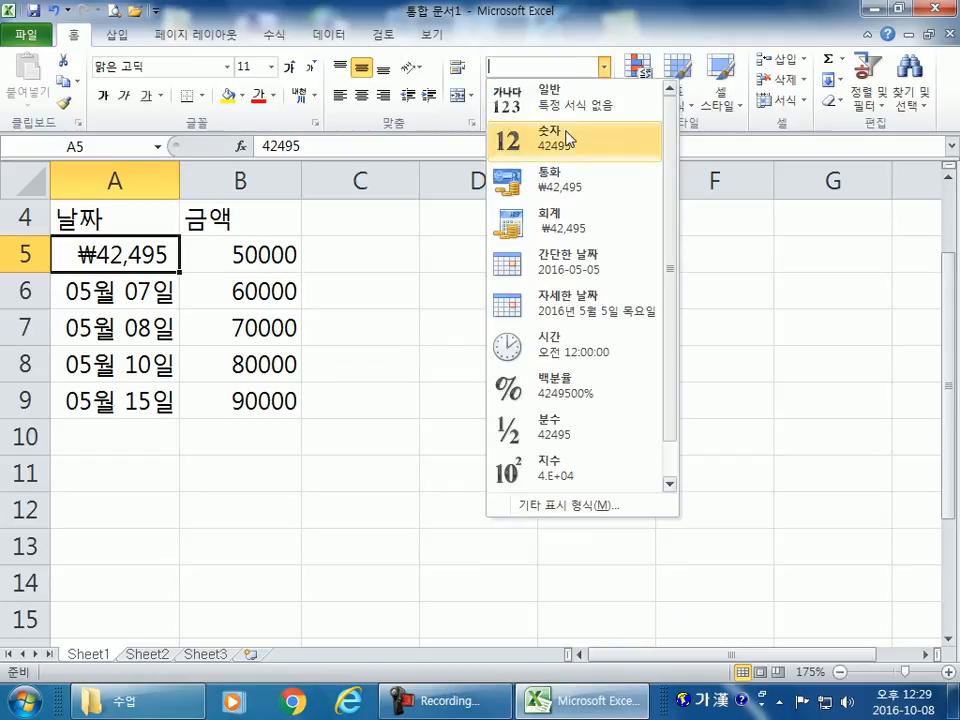
{"action": "left_click", "coordinate": [461, 283]}
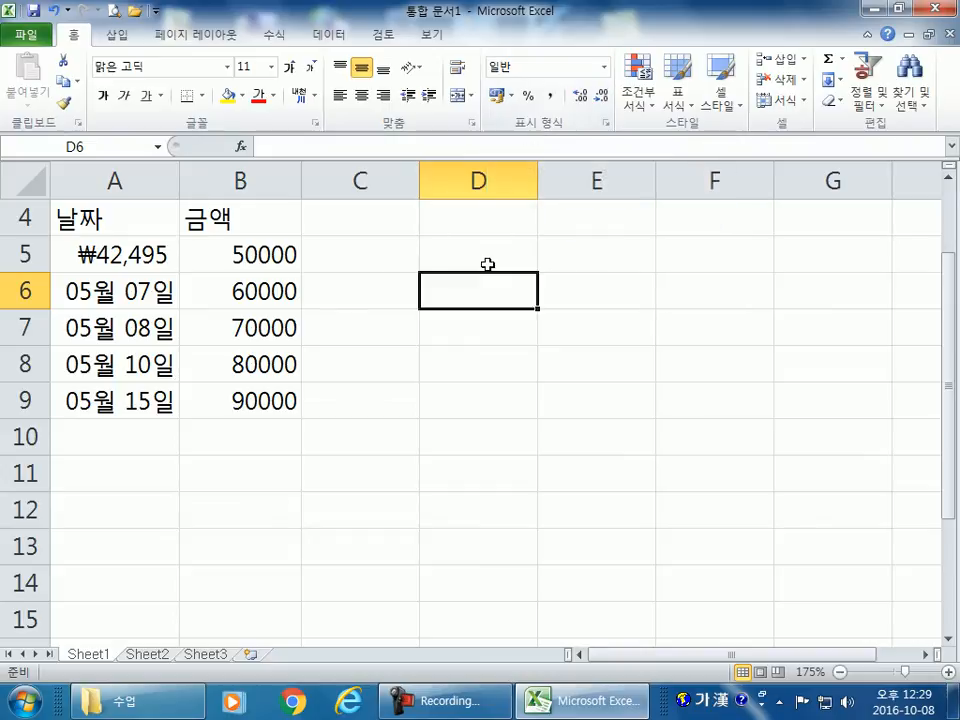
{"action": "left_click", "coordinate": [669, 289]}
{"action": "left_click", "coordinate": [590, 372]}
{"action": "left_click", "coordinate": [590, 396]}
{"action": "left_click", "coordinate": [224, 254]}
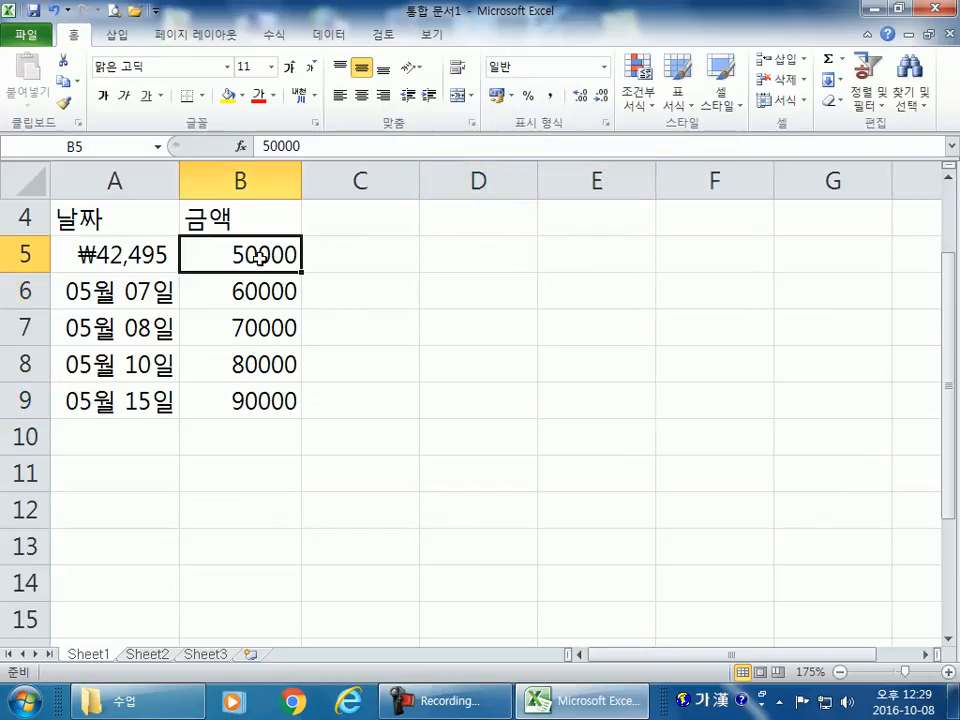
{"action": "left_click", "coordinate": [101, 311]}
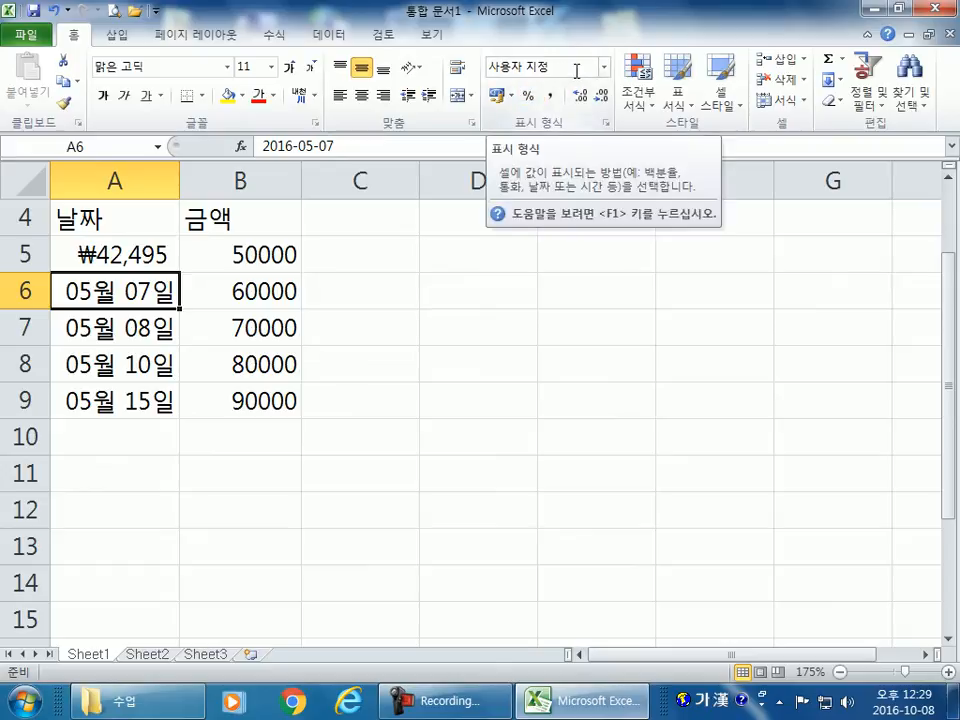
{"action": "left_click", "coordinate": [133, 250]}
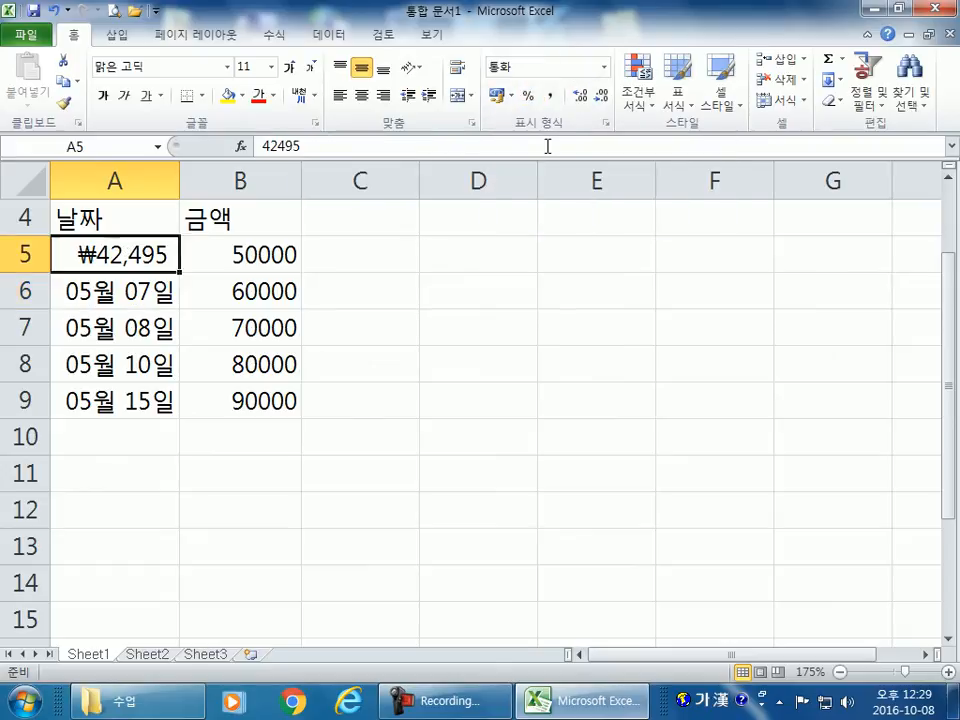
{"action": "left_click", "coordinate": [604, 67]}
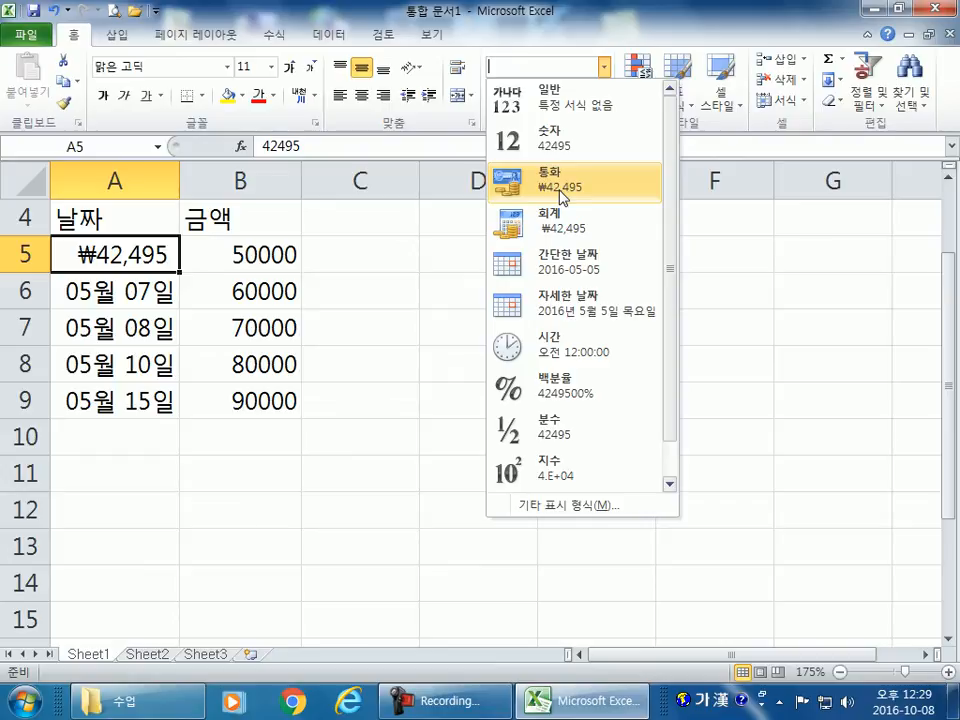
Re-enter 5-5 in cell A5 while it has the 통화 (currency) format.
{"action": "left_click", "coordinate": [127, 258]}
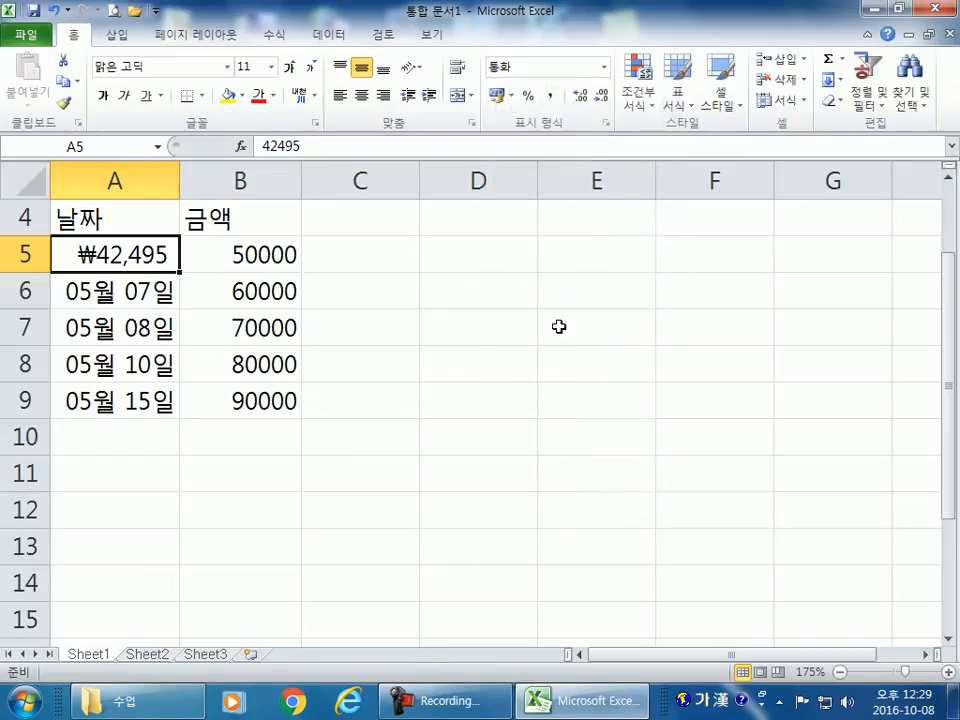
{"action": "type", "text": "5-5"}
{"action": "key", "text": "Return"}
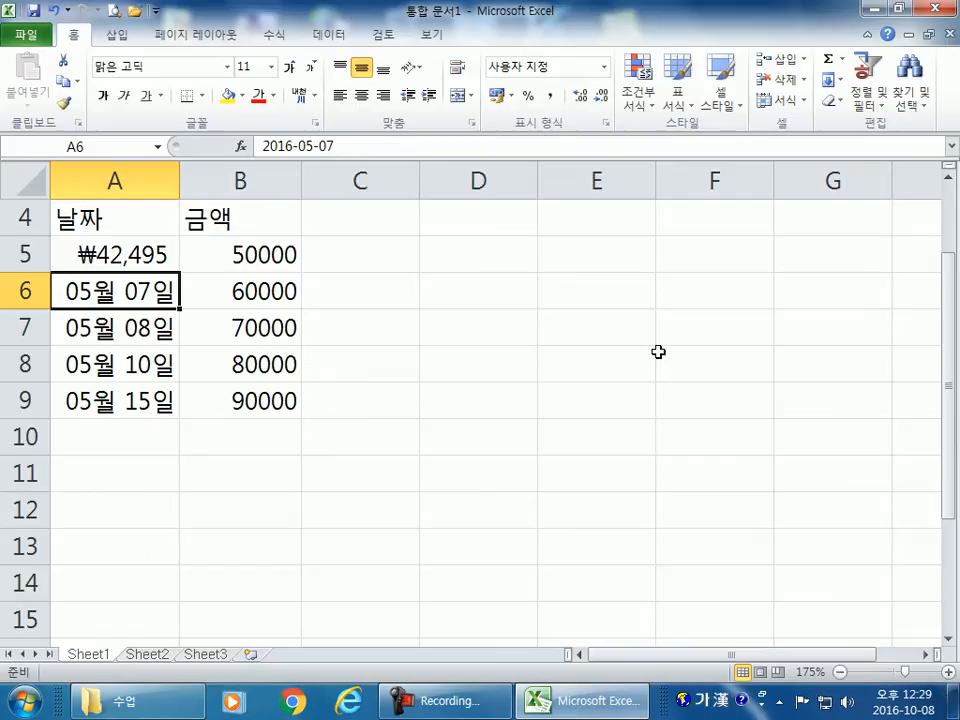
Reset the number format of cell A5 to 일반 (General) and enter the date 5-5 again.
{"action": "left_click", "coordinate": [157, 252]}
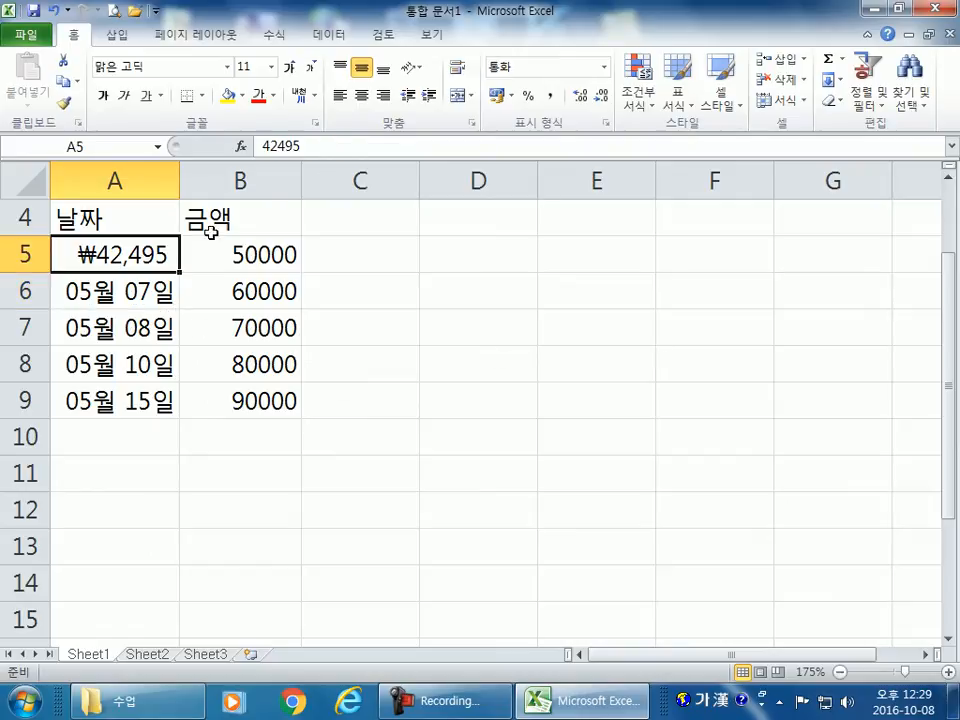
{"action": "left_click", "coordinate": [603, 67]}
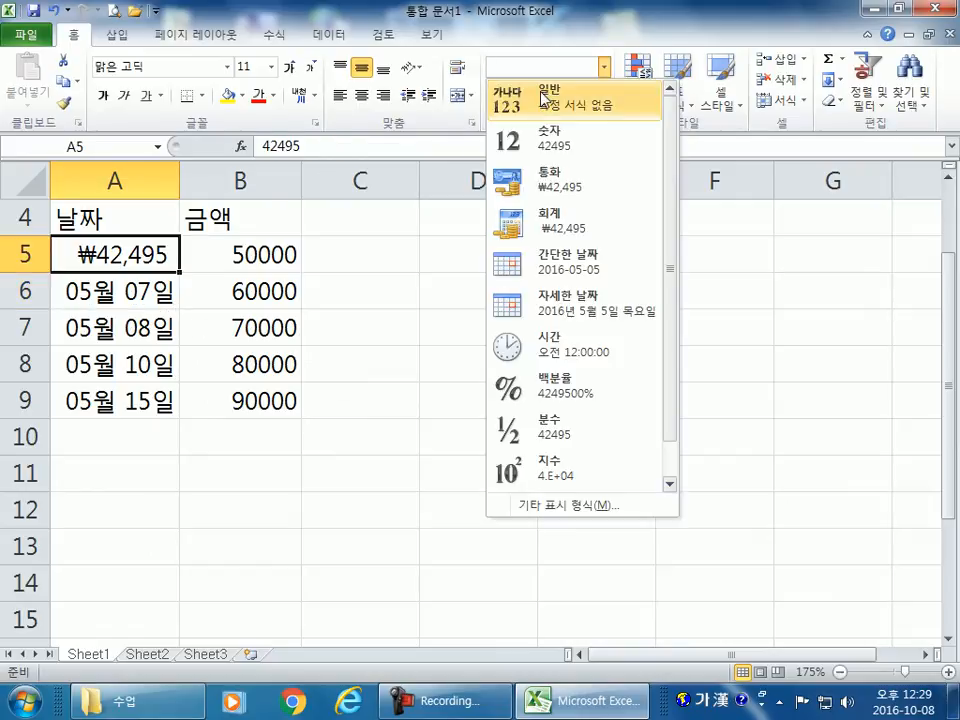
{"action": "left_click", "coordinate": [575, 95]}
{"action": "type", "text": "5-5"}
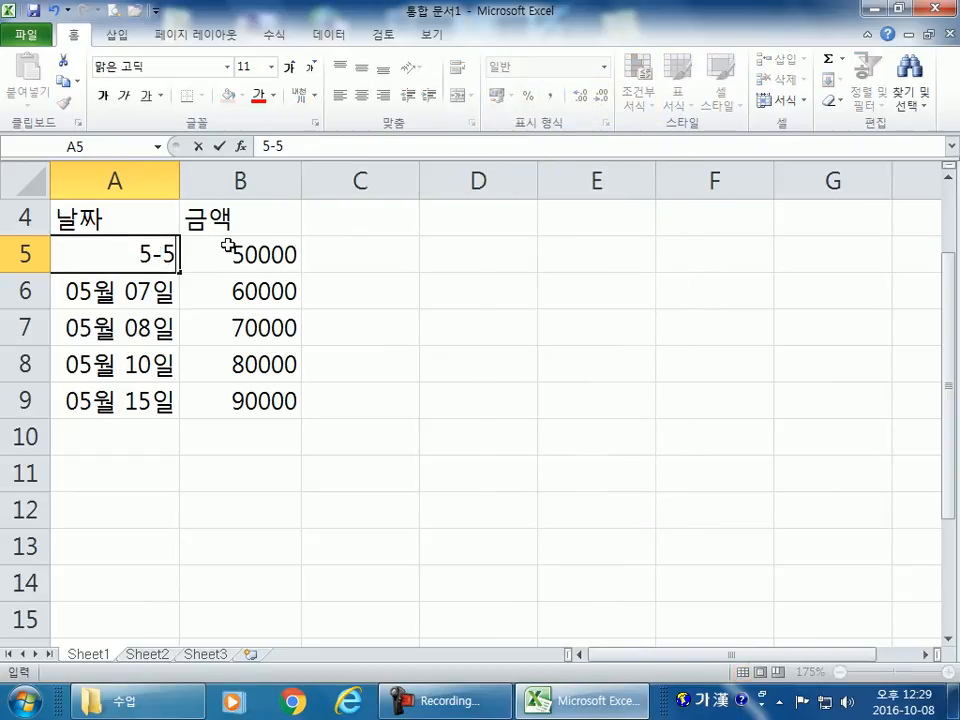
{"action": "key", "text": "Return"}
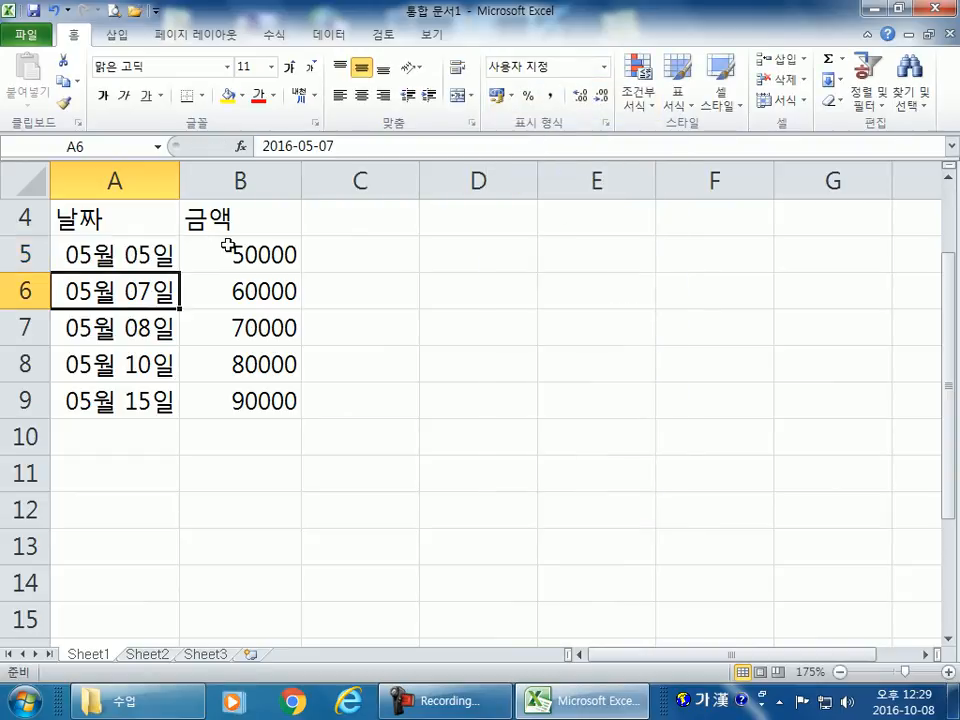
Enter the date 5-8 in cell D5 and the amount 50000 in cell E5.
{"action": "left_click_drag", "start_coordinate": [240, 253], "coordinate": [236, 394]}
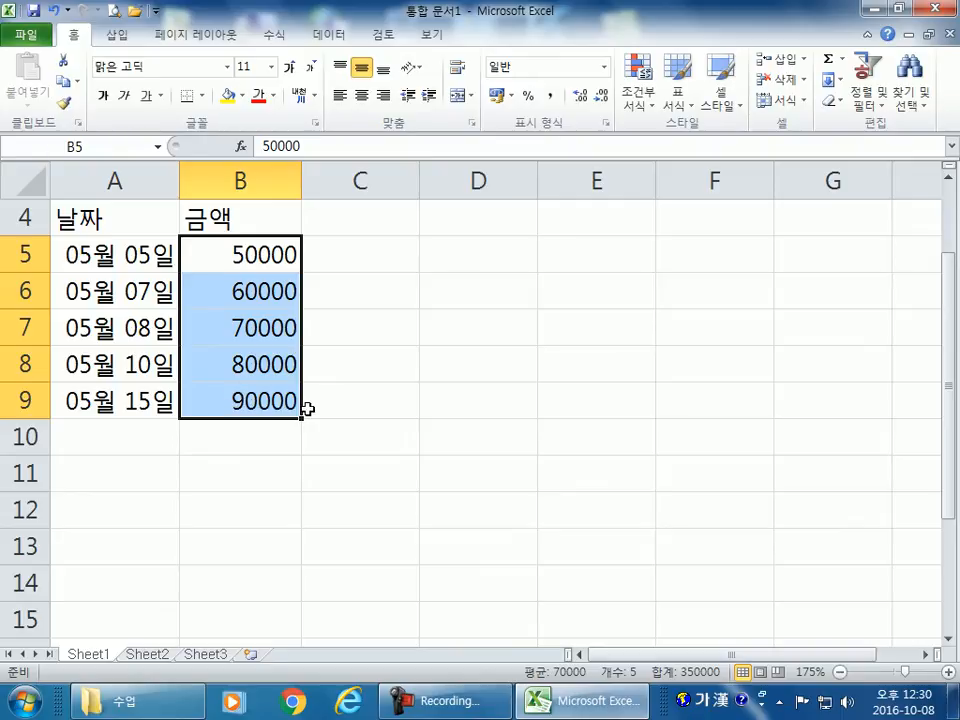
{"action": "left_click", "coordinate": [490, 264]}
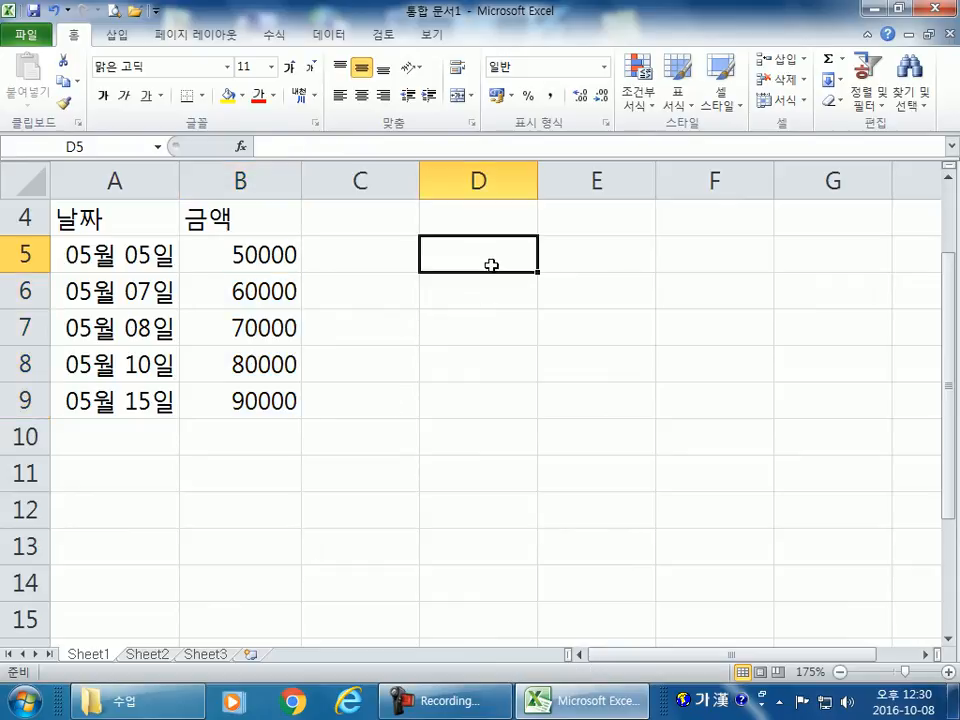
{"action": "type", "text": "5-8"}
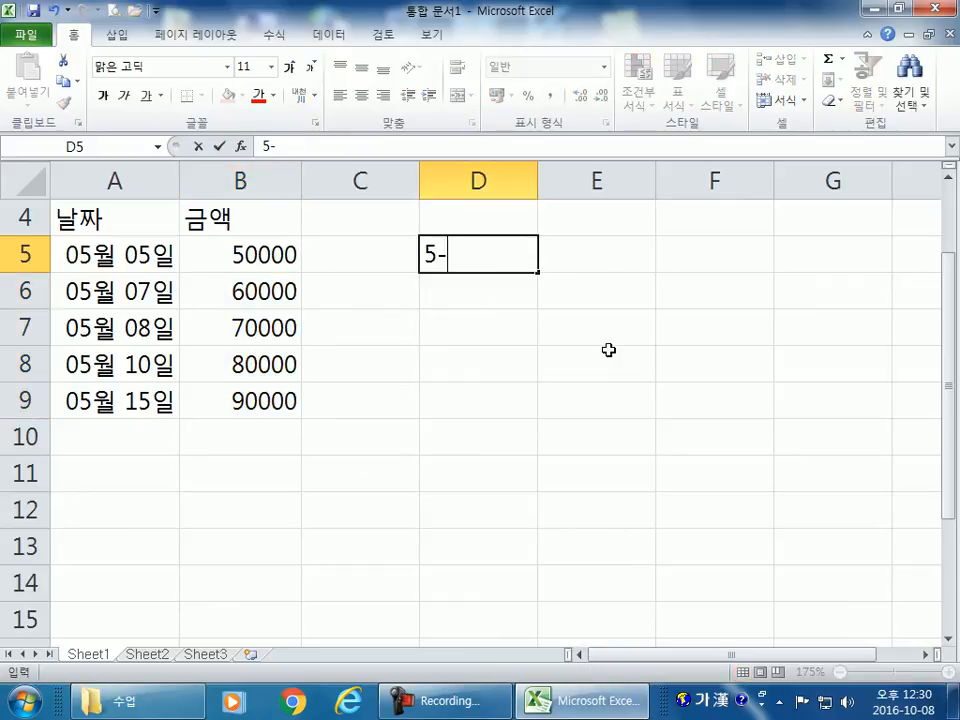
{"action": "key", "text": "Return"}
{"action": "key", "text": "Up"}
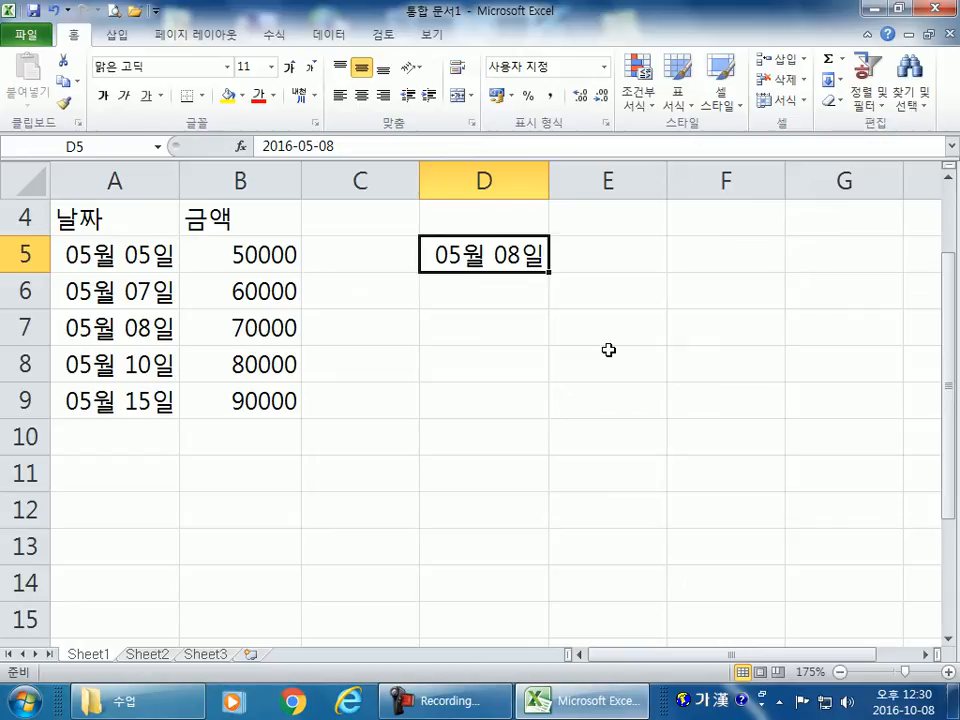
{"action": "key", "text": "Right"}
{"action": "type", "text": "50000"}
{"action": "key", "text": "Return"}
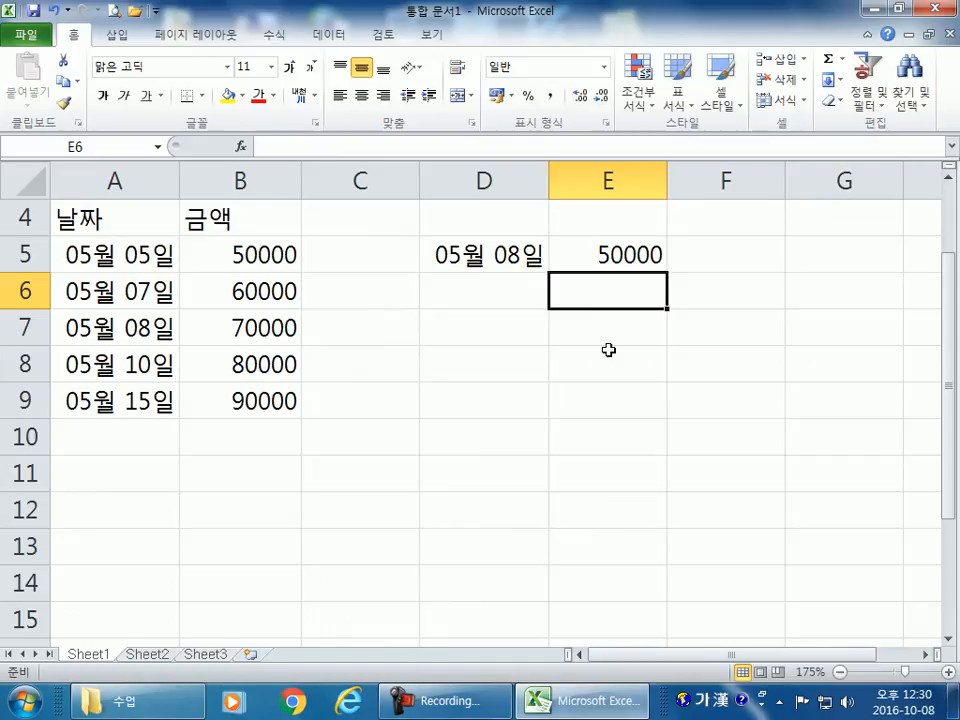
Try the comma style on the date in cell A5 and undo it.
{"action": "left_click", "coordinate": [639, 259]}
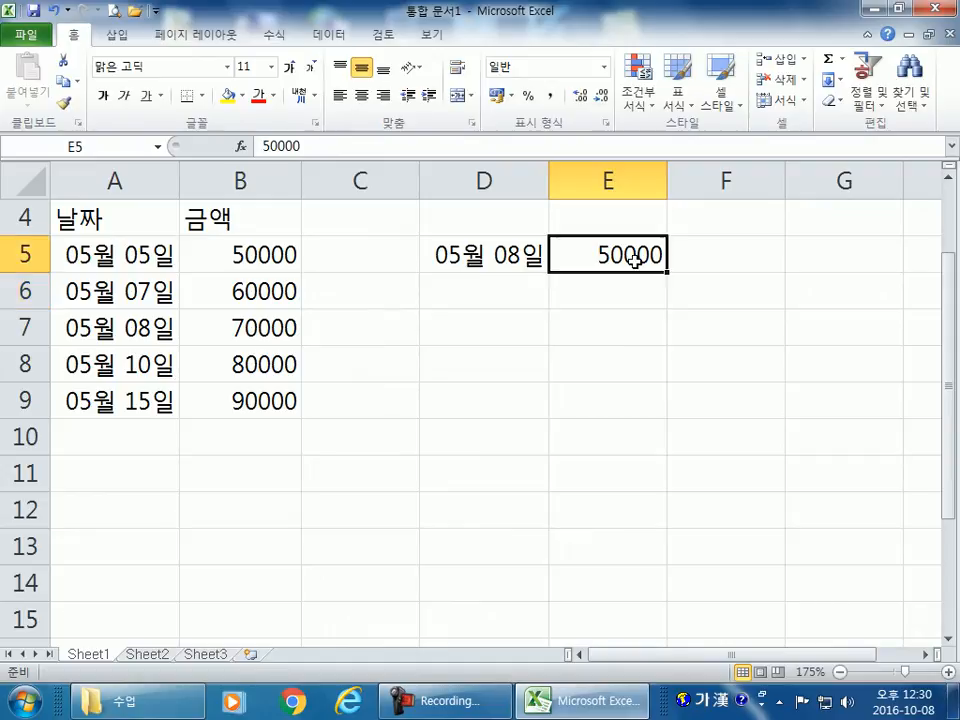
{"action": "left_click", "coordinate": [254, 255]}
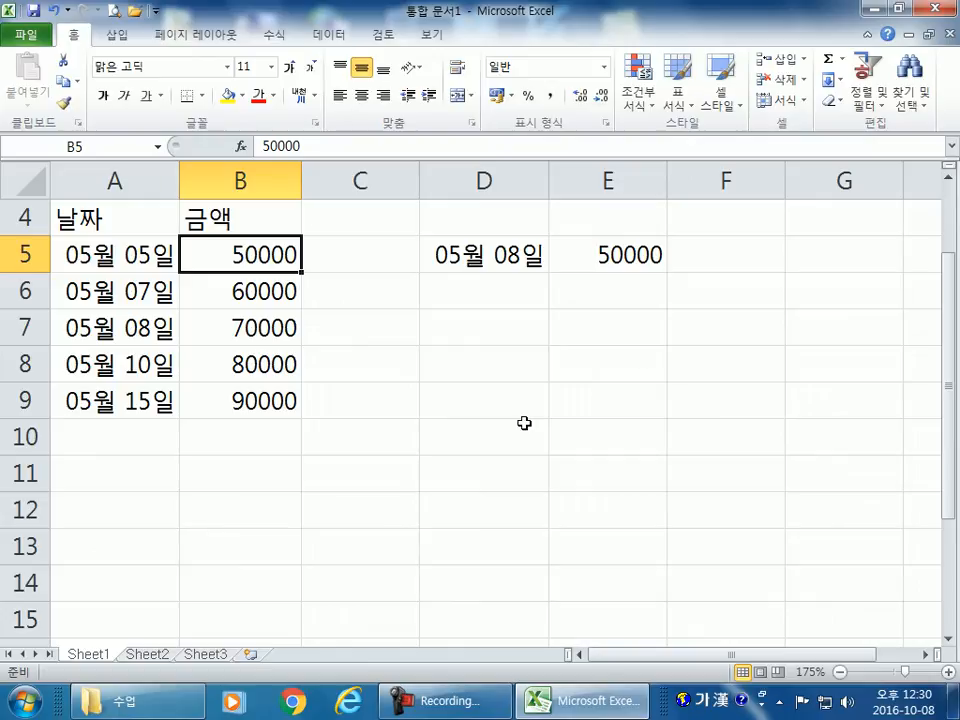
{"action": "left_click", "coordinate": [110, 255]}
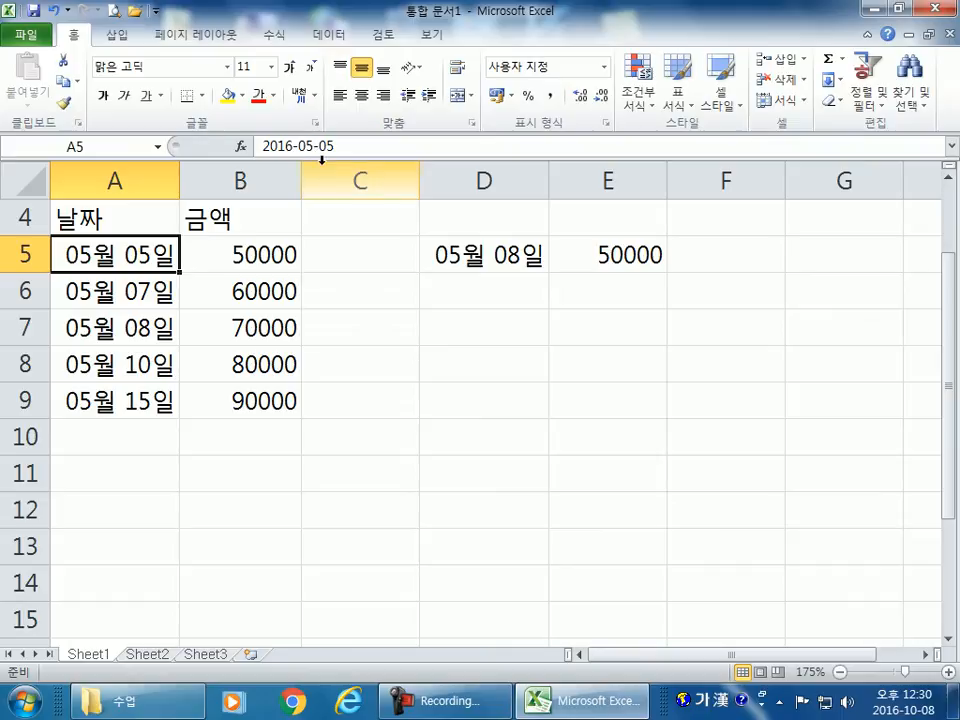
{"action": "left_click", "coordinate": [548, 100]}
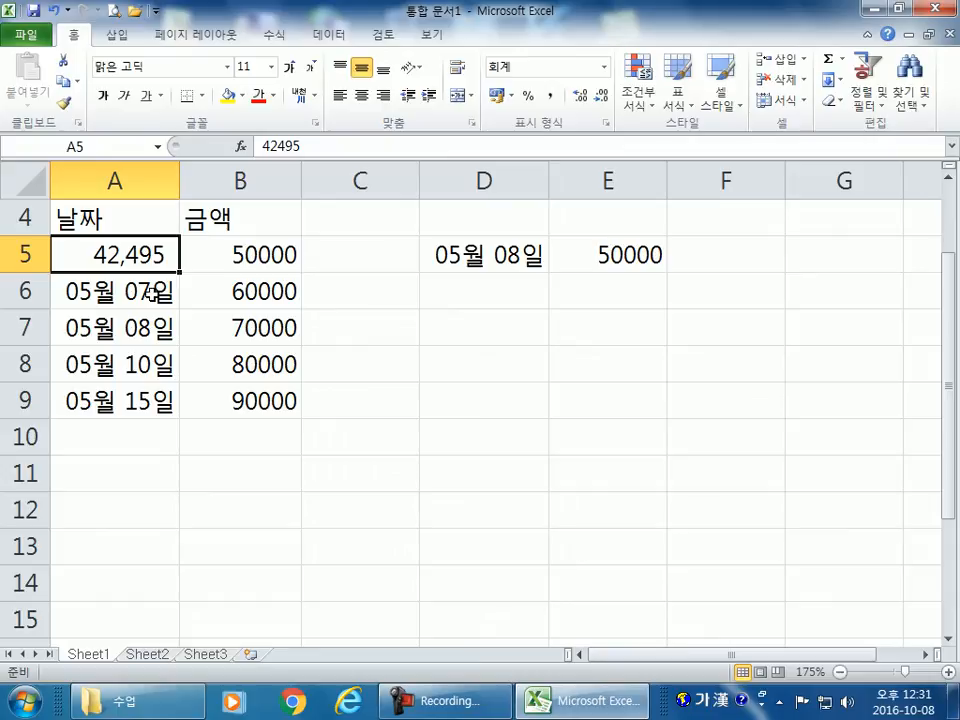
{"action": "left_click", "coordinate": [120, 272]}
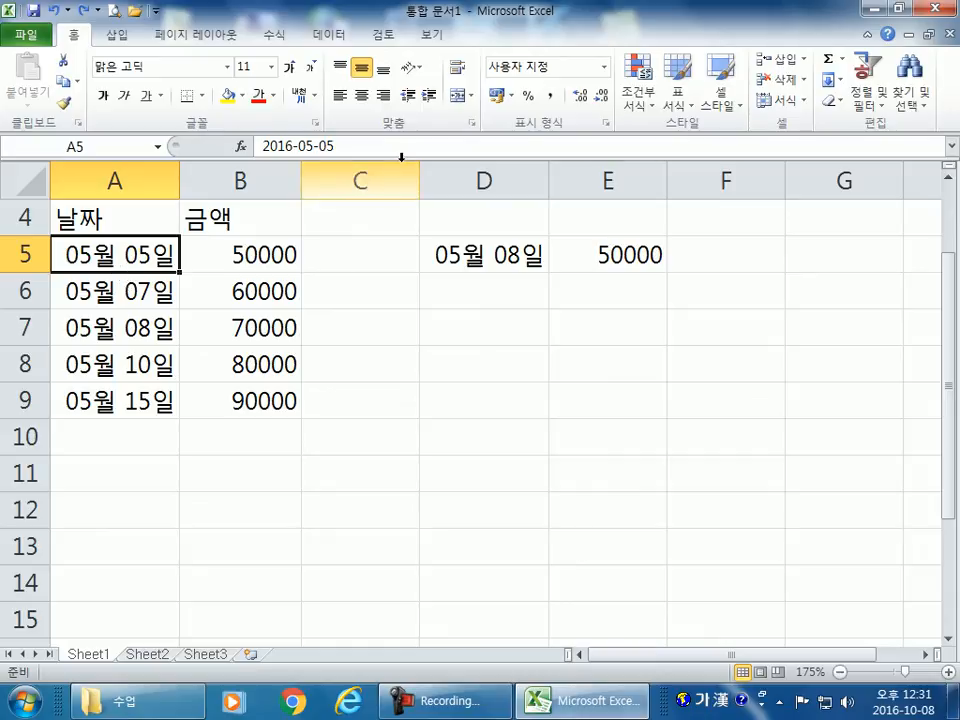
Enlarge the formula bar with date cell A5 selected and restore the bar to a single line.
{"action": "left_click_drag", "start_coordinate": [401, 157], "coordinate": [407, 225]}
{"action": "left_click", "coordinate": [420, 187]}
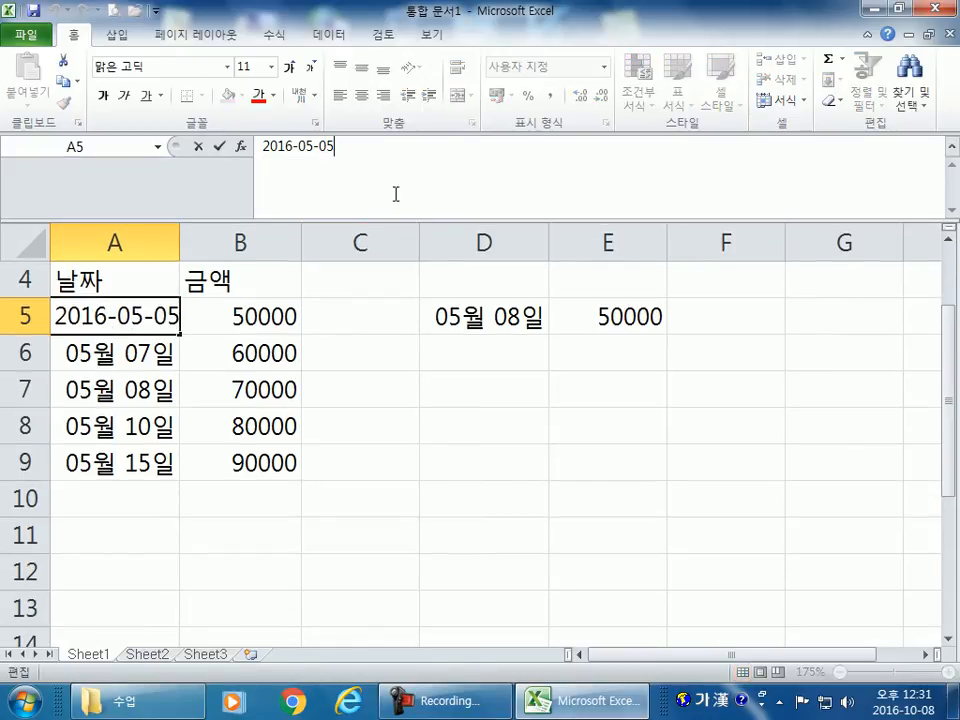
{"action": "left_click", "coordinate": [484, 389]}
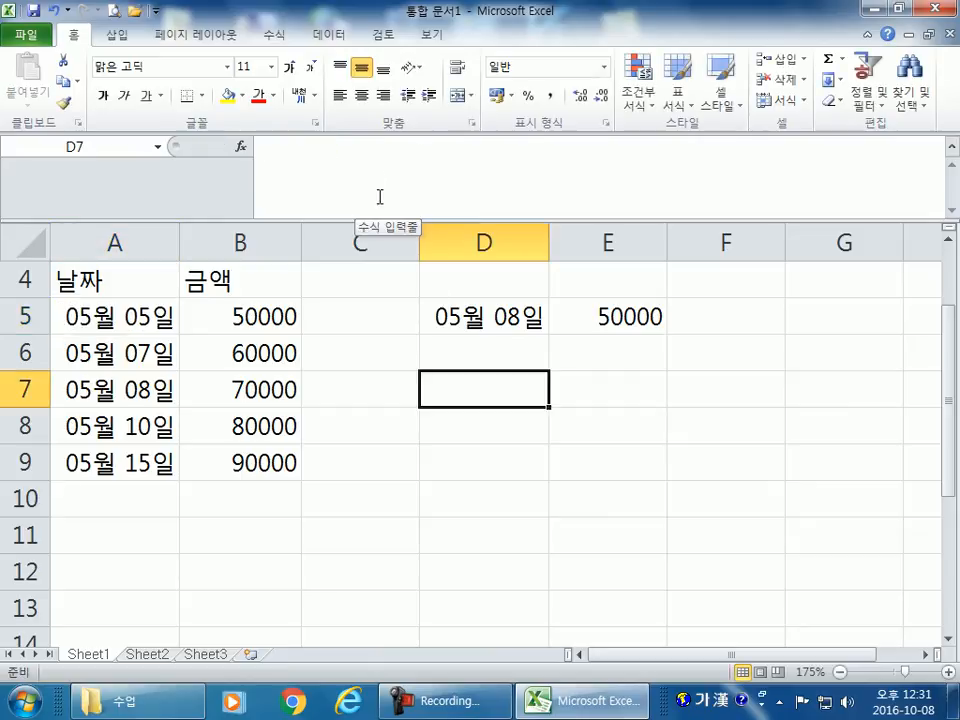
{"action": "double_click", "coordinate": [311, 220]}
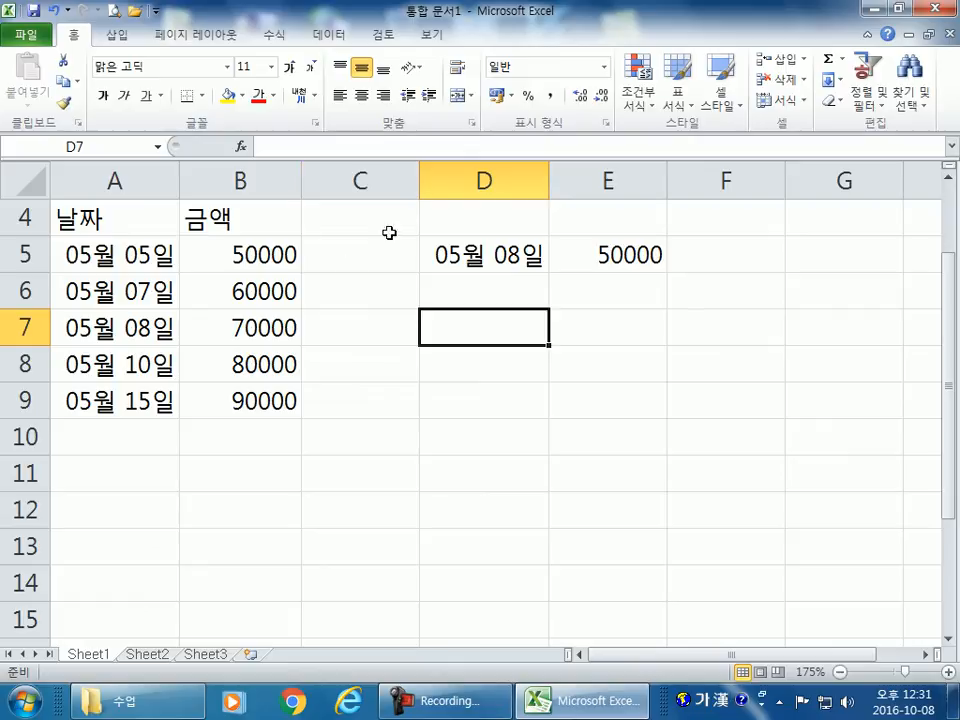
Enlarge the formula bar in two stages and shrink it back to a single line.
{"action": "left_click_drag", "start_coordinate": [373, 159], "coordinate": [385, 277]}
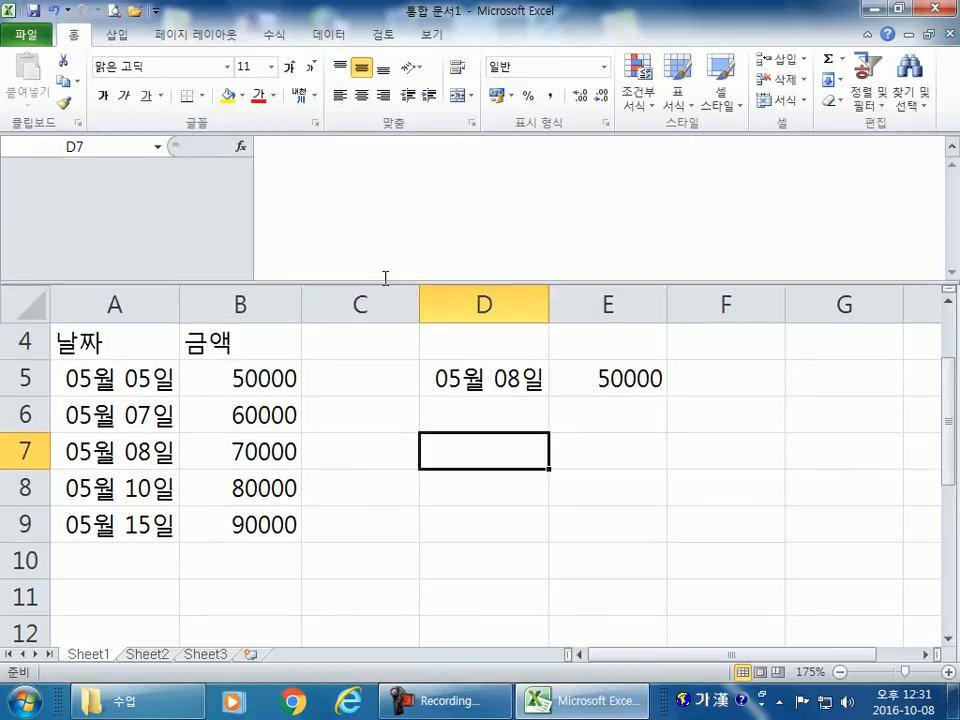
{"action": "left_click", "coordinate": [328, 163]}
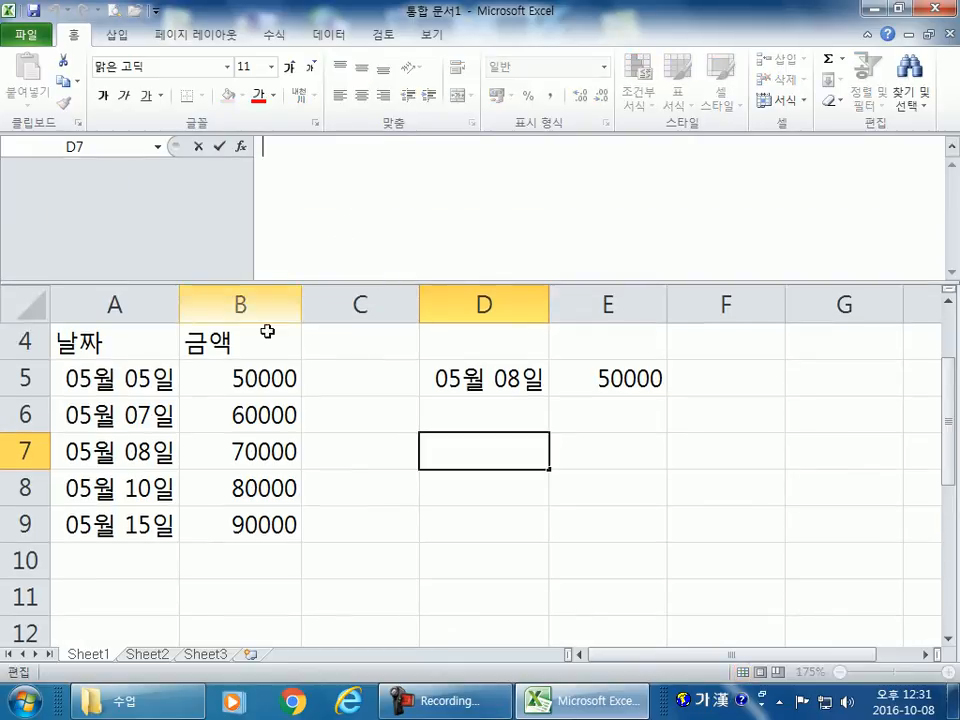
{"action": "left_click", "coordinate": [405, 380]}
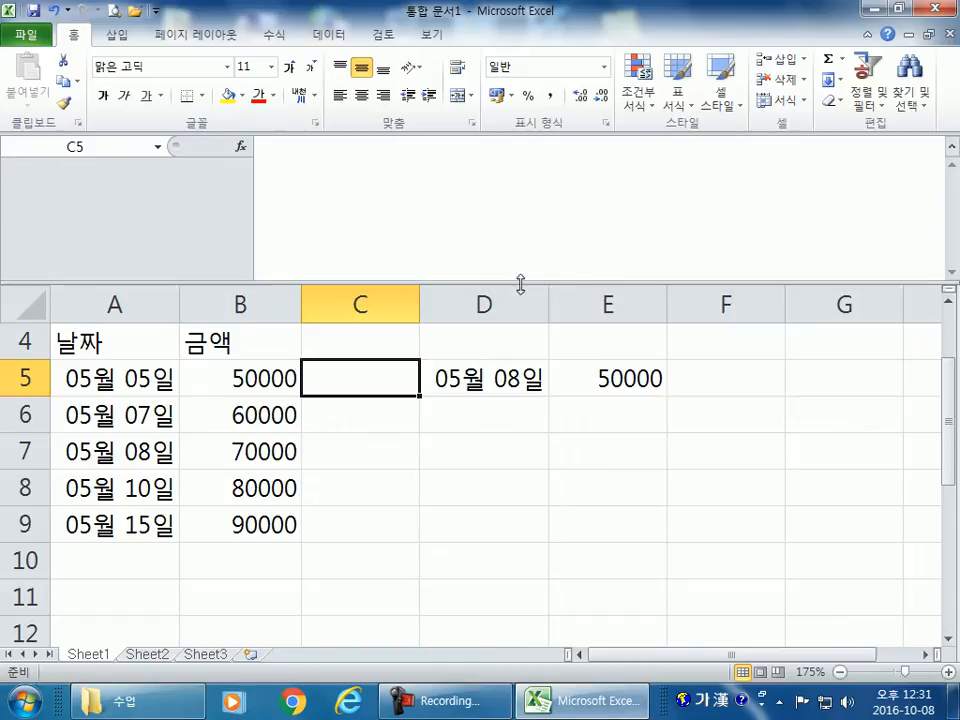
{"action": "left_click_drag", "start_coordinate": [521, 283], "coordinate": [544, 384]}
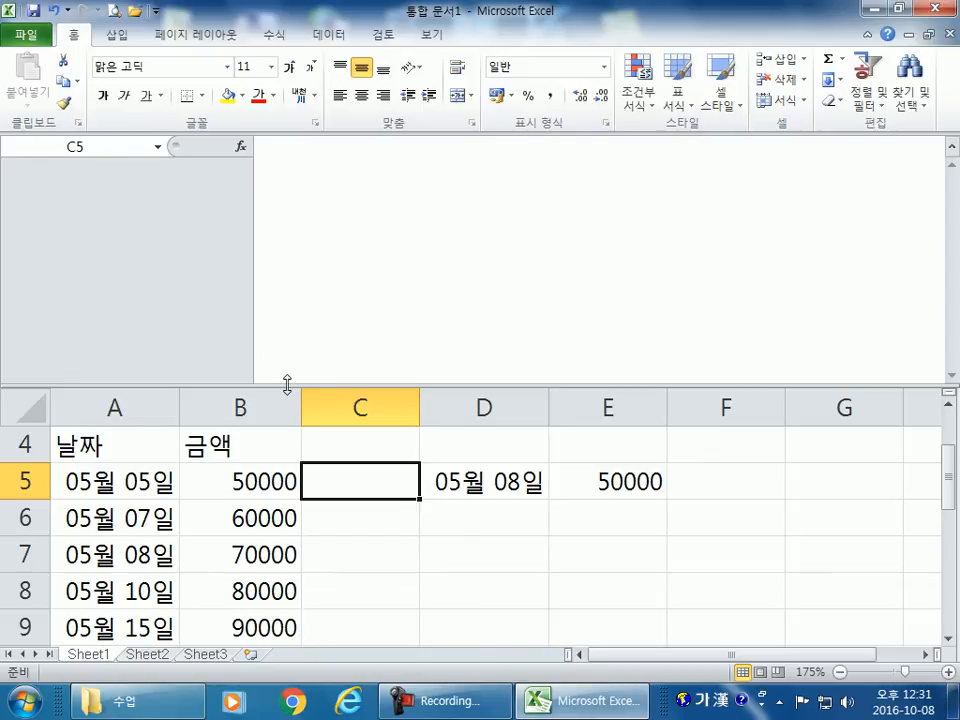
{"action": "left_click_drag", "start_coordinate": [287, 384], "coordinate": [392, 162]}
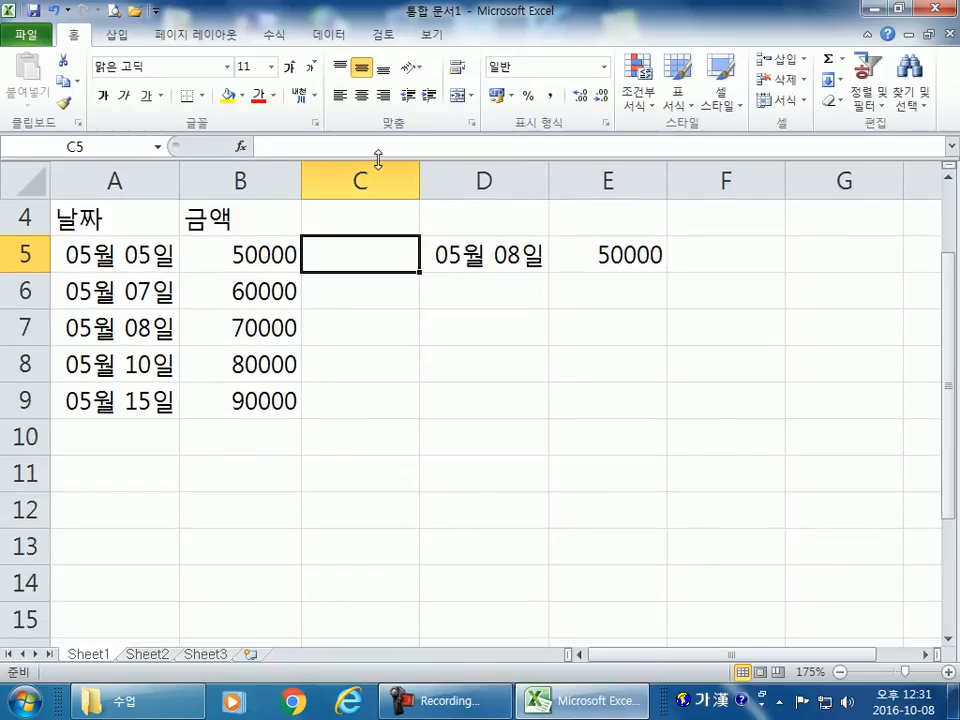
Enlarge the formula bar and restore it to a single line, and collapse the ribbon.
{"action": "left_click_drag", "start_coordinate": [379, 162], "coordinate": [409, 402]}
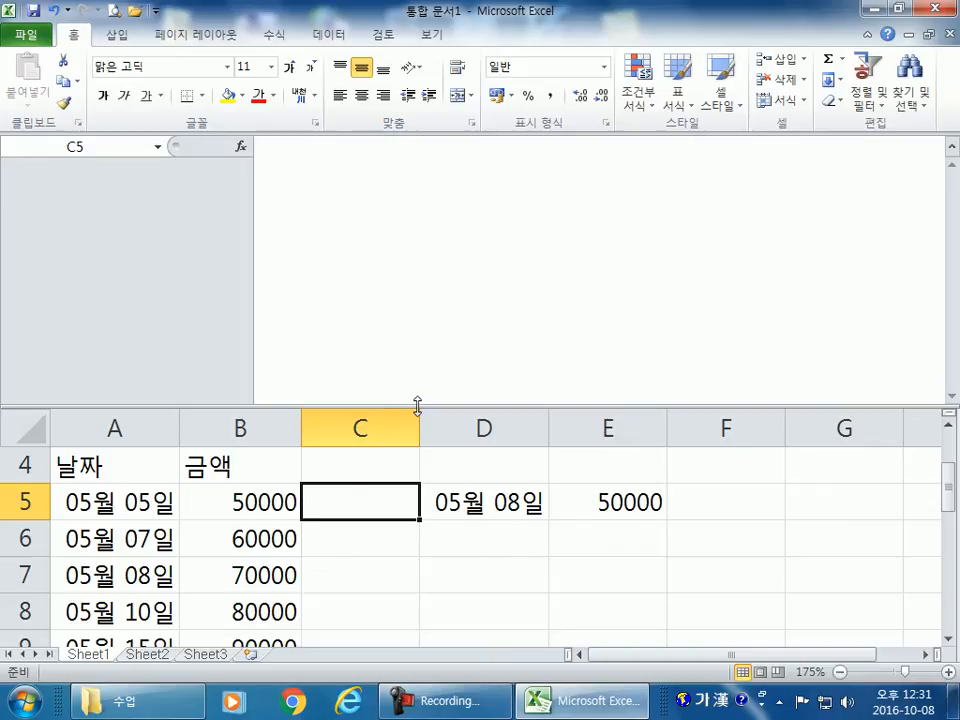
{"action": "double_click", "coordinate": [418, 406]}
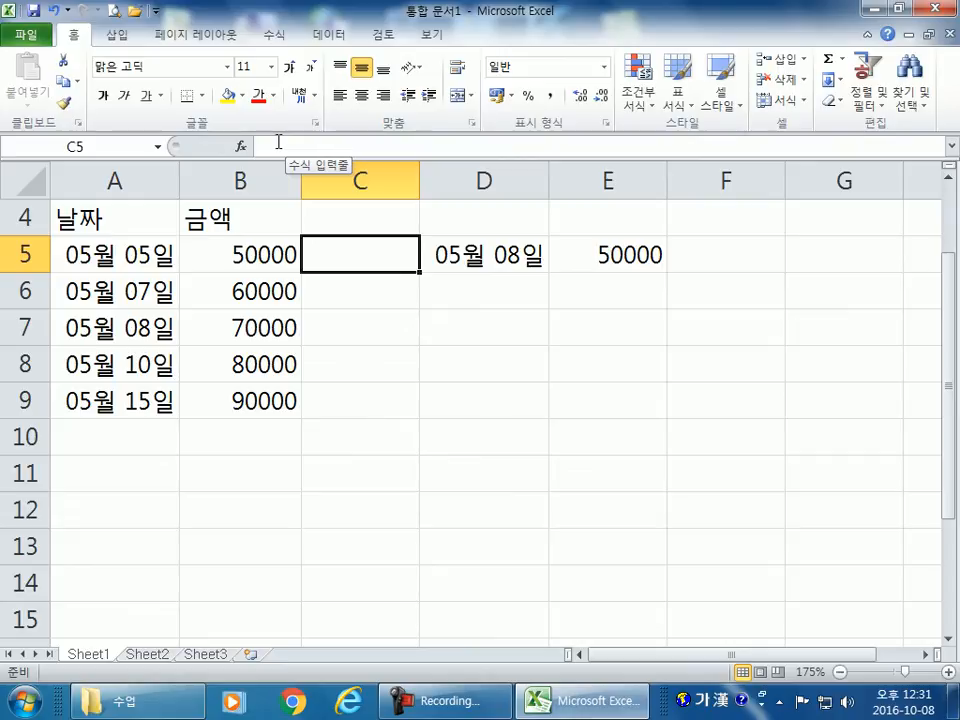
{"action": "double_click", "coordinate": [70, 34]}
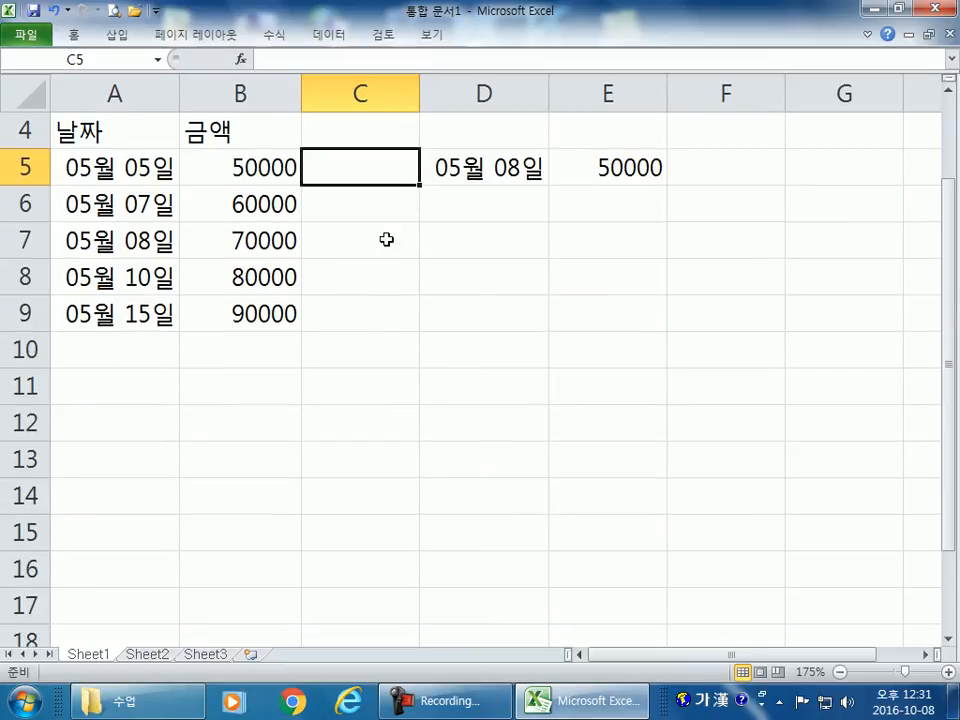
{"action": "left_click", "coordinate": [490, 324]}
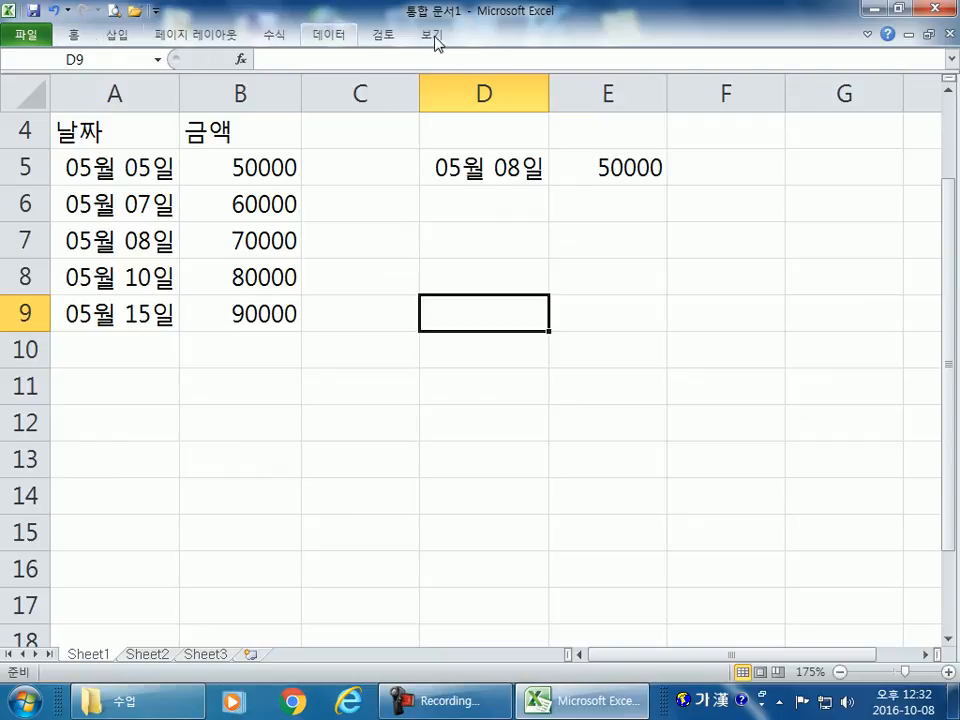
Show the Data, Review and Home commands temporarily from the collapsed ribbon and dismiss them.
{"action": "left_click", "coordinate": [336, 36]}
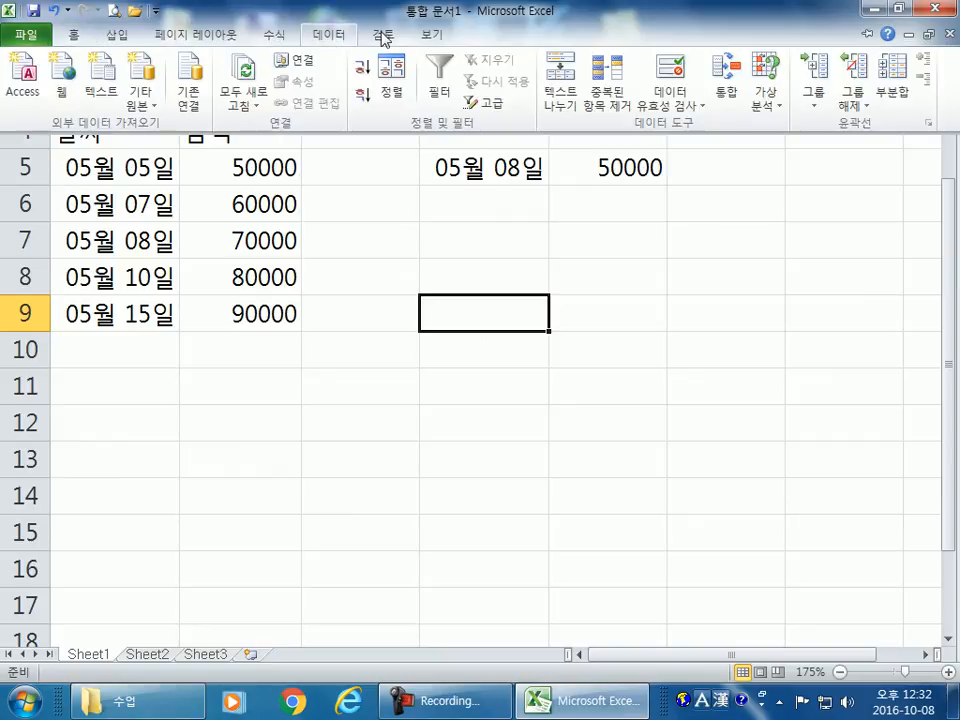
{"action": "left_click", "coordinate": [381, 36]}
{"action": "left_click", "coordinate": [330, 36]}
{"action": "left_click", "coordinate": [75, 36]}
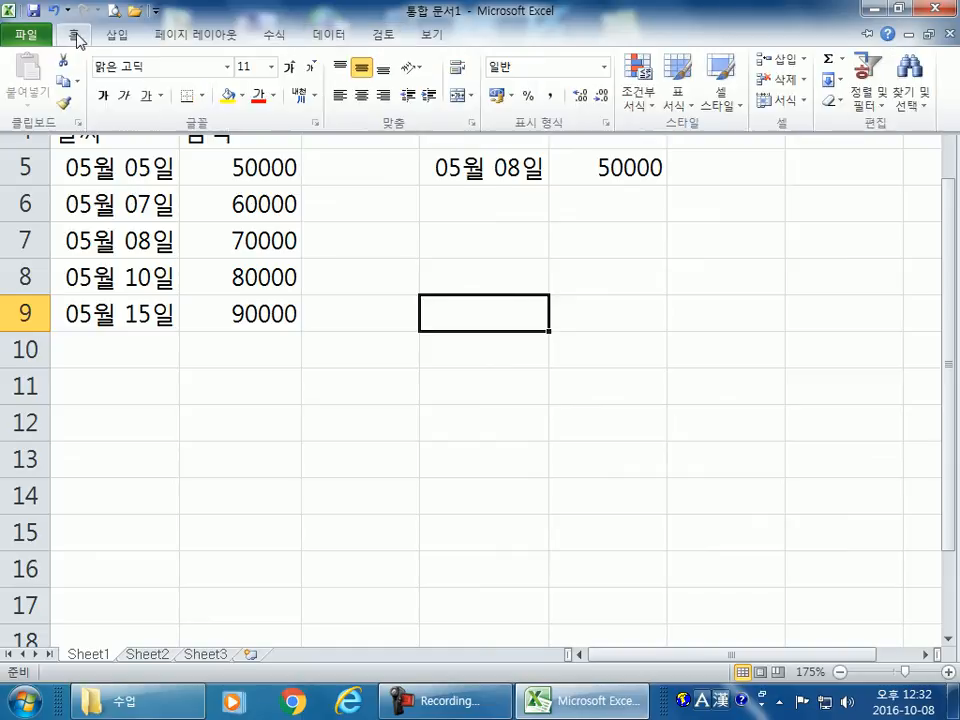
{"action": "left_click", "coordinate": [325, 367]}
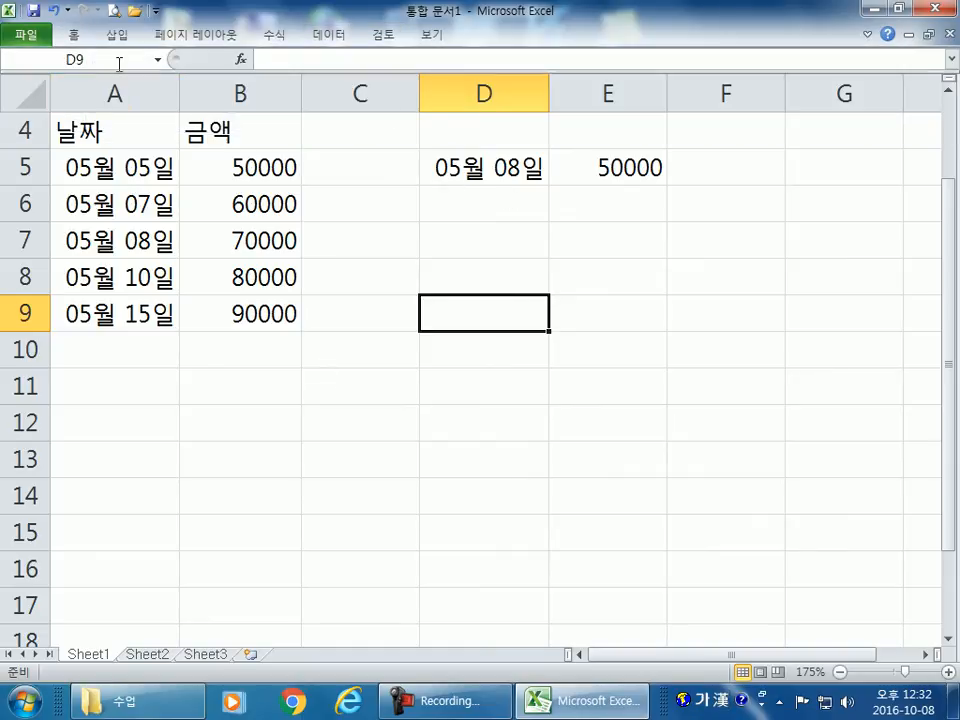
{"action": "left_click", "coordinate": [73, 36]}
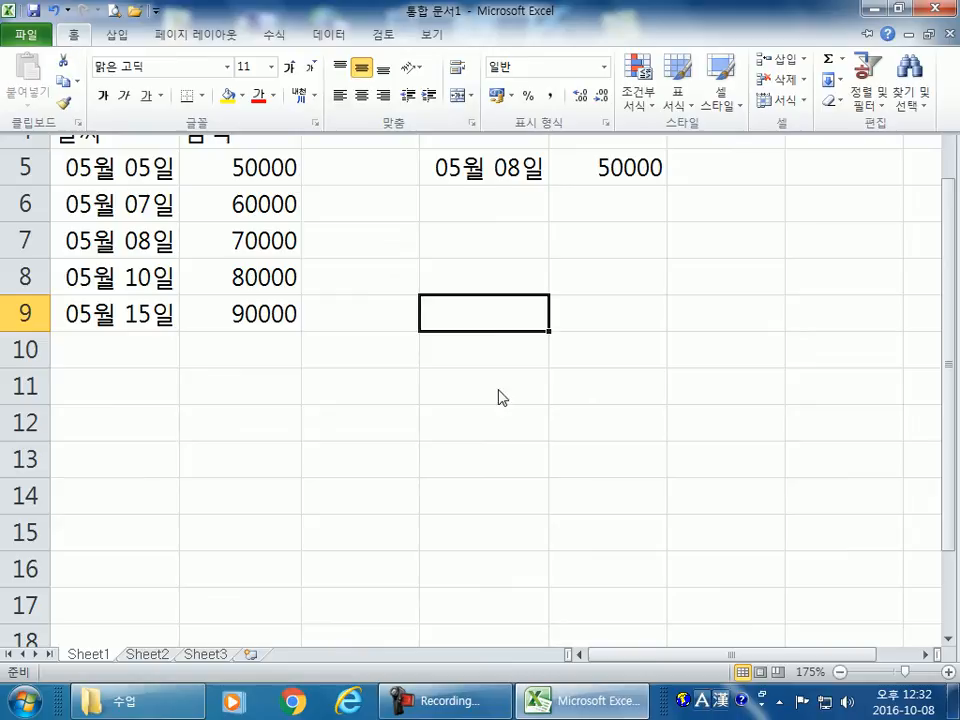
{"action": "left_click", "coordinate": [405, 375]}
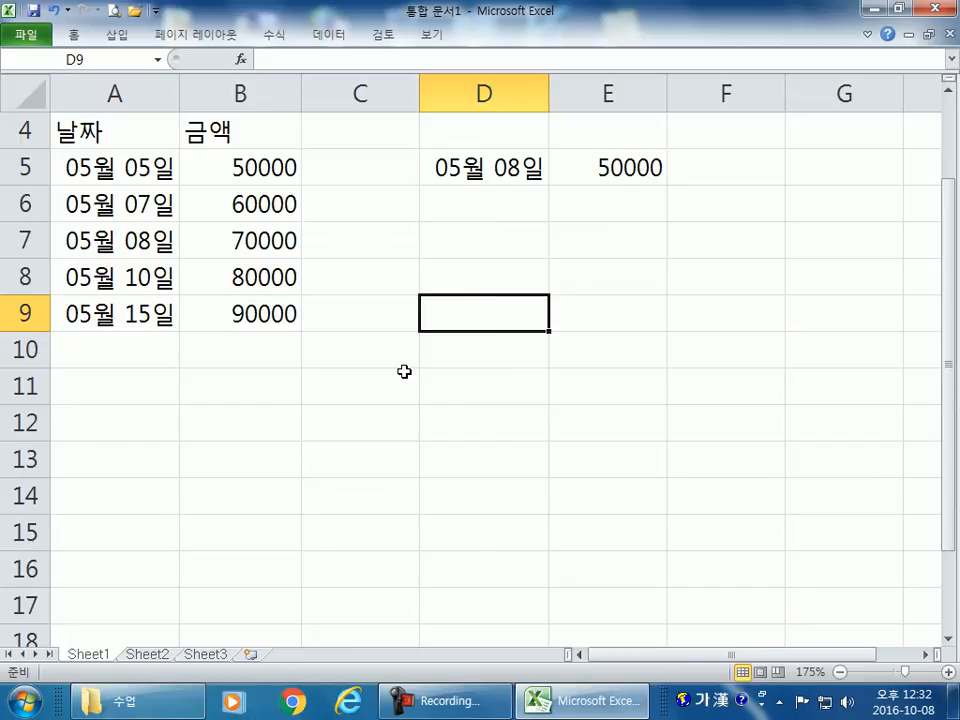
Expand the ribbon to view the Insert and Formulas commands and collapse it again.
{"action": "left_click", "coordinate": [76, 39]}
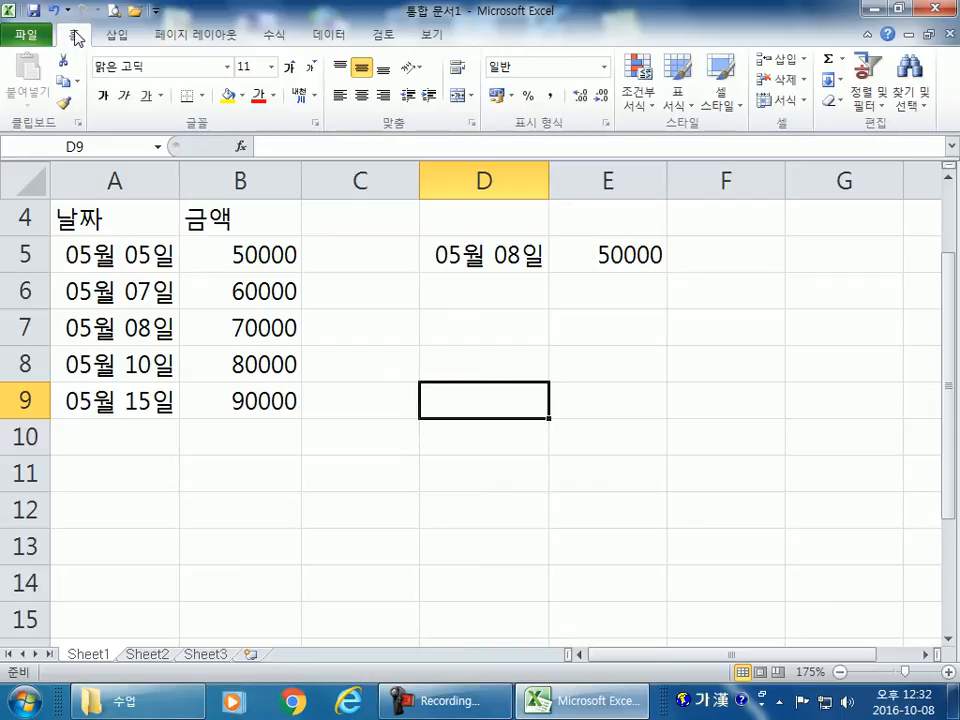
{"action": "left_click", "coordinate": [118, 38]}
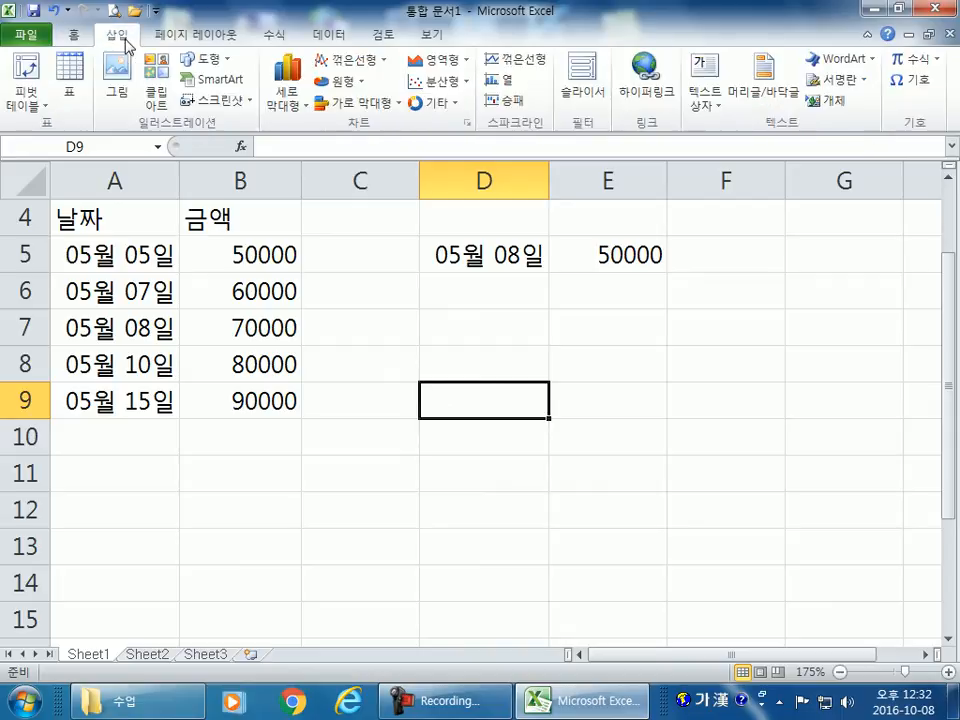
{"action": "left_click", "coordinate": [274, 40]}
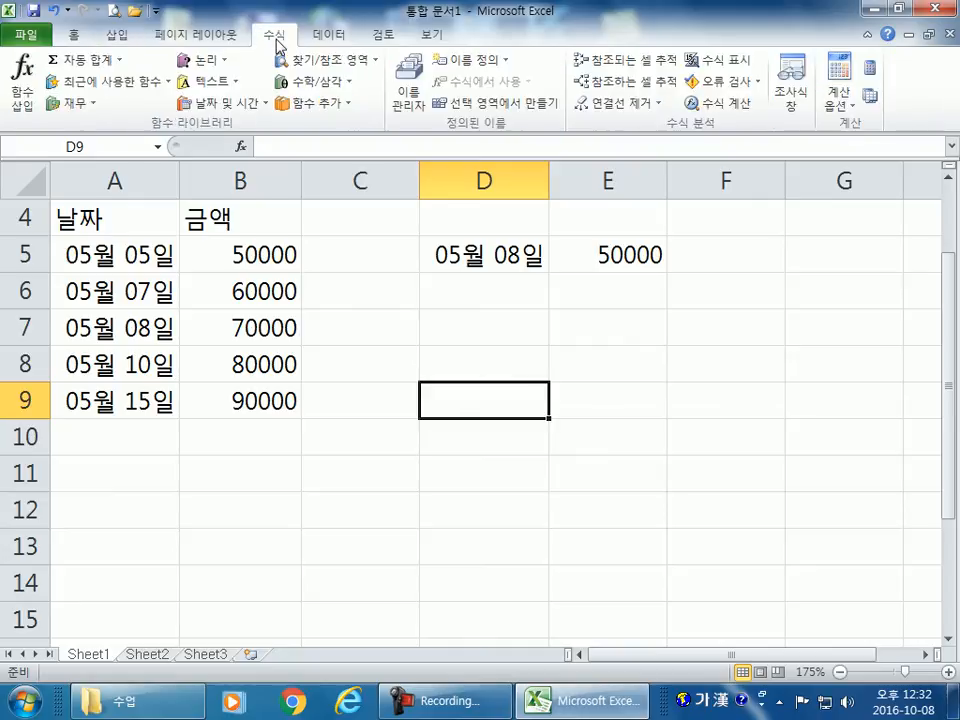
{"action": "double_click", "coordinate": [277, 40]}
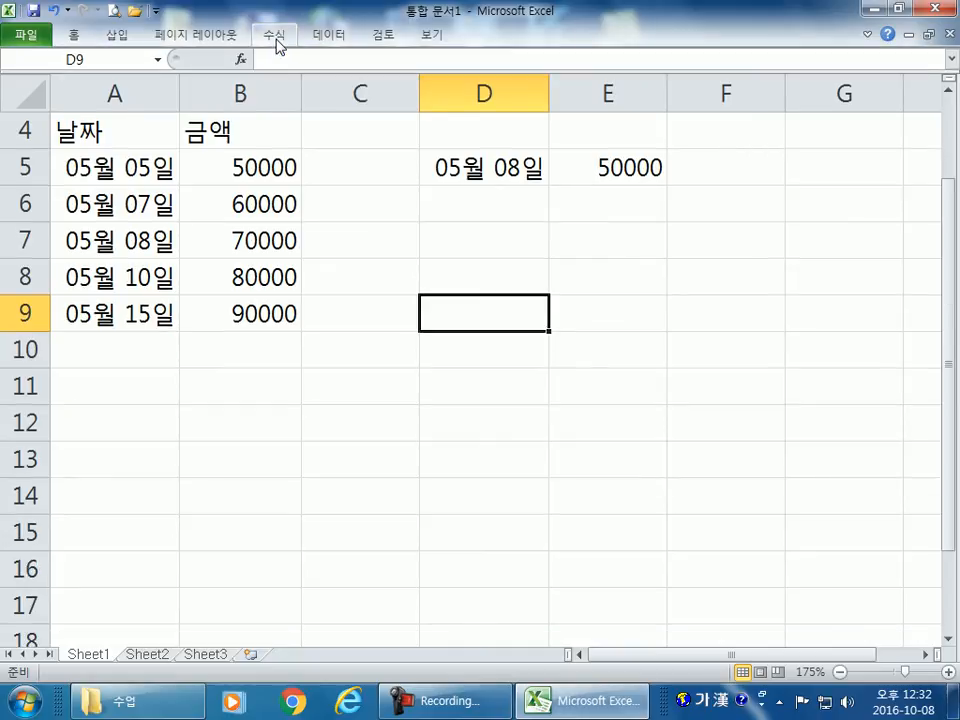
Toggle the ribbon between temporary and permanent display of the Formulas commands and leave it fully expanded.
{"action": "double_click", "coordinate": [277, 40]}
{"action": "double_click", "coordinate": [277, 40]}
{"action": "left_click", "coordinate": [278, 40]}
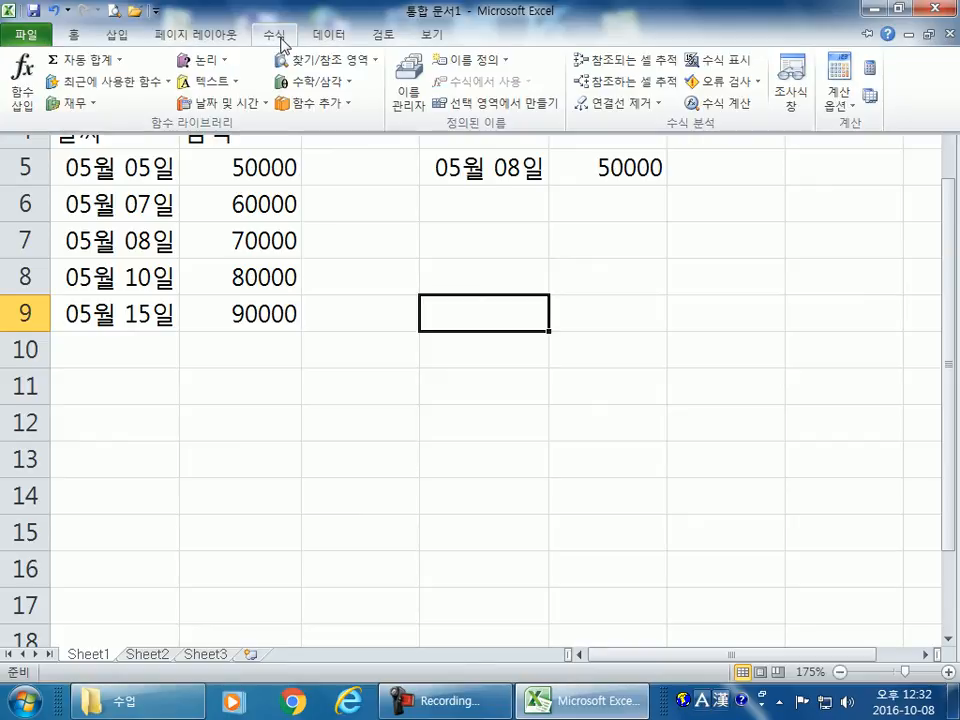
{"action": "left_click", "coordinate": [390, 311]}
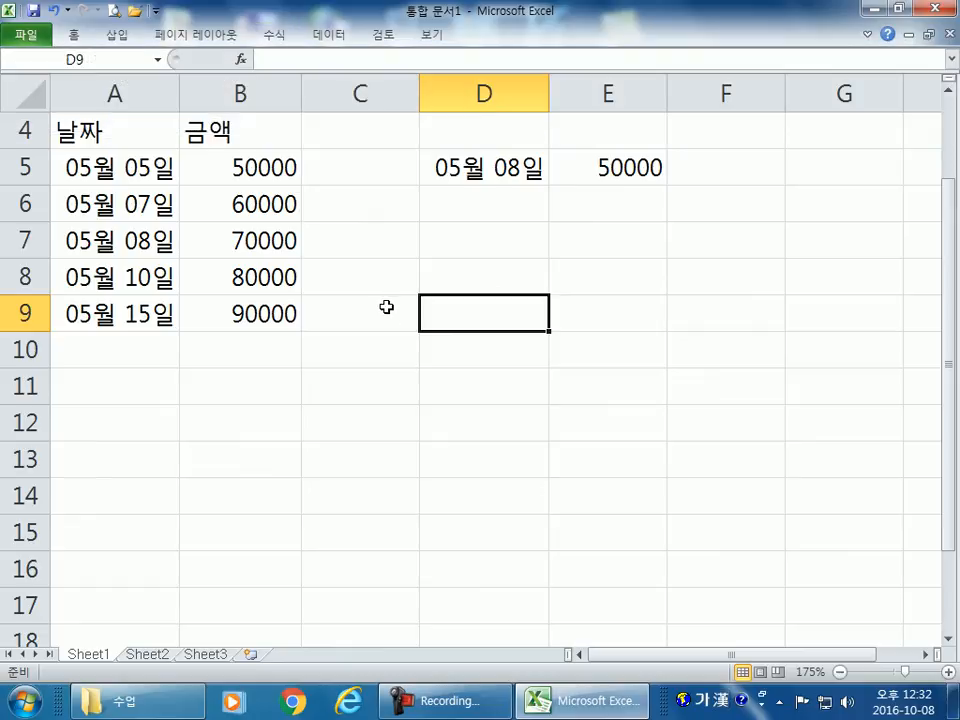
{"action": "double_click", "coordinate": [272, 38]}
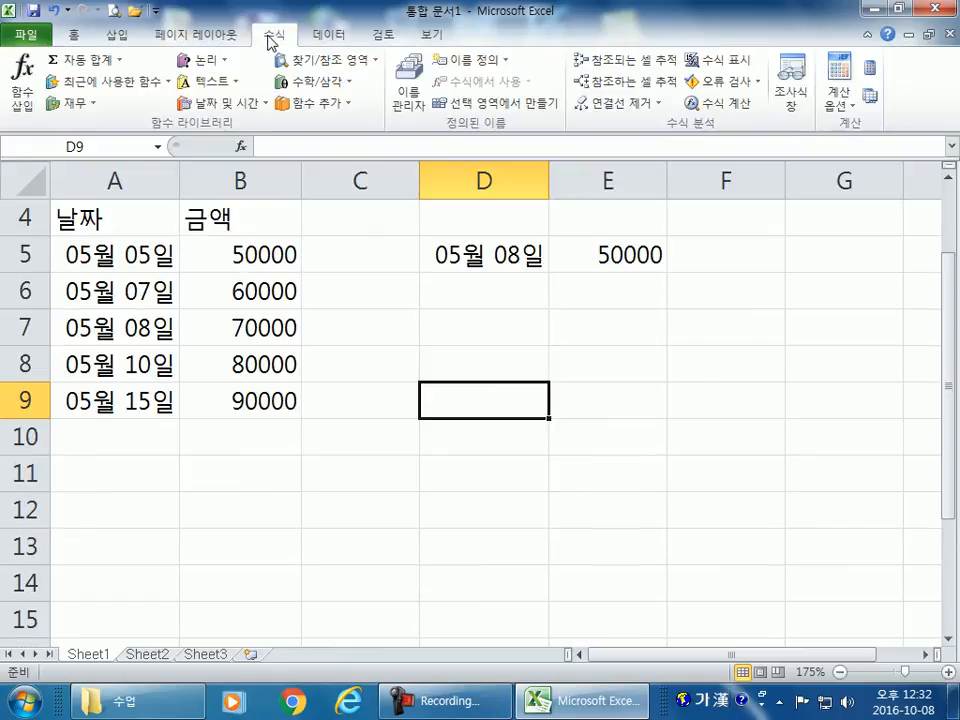
Switch to the Home commands, collapse the ribbon and expand it again.
{"action": "left_click", "coordinate": [75, 34]}
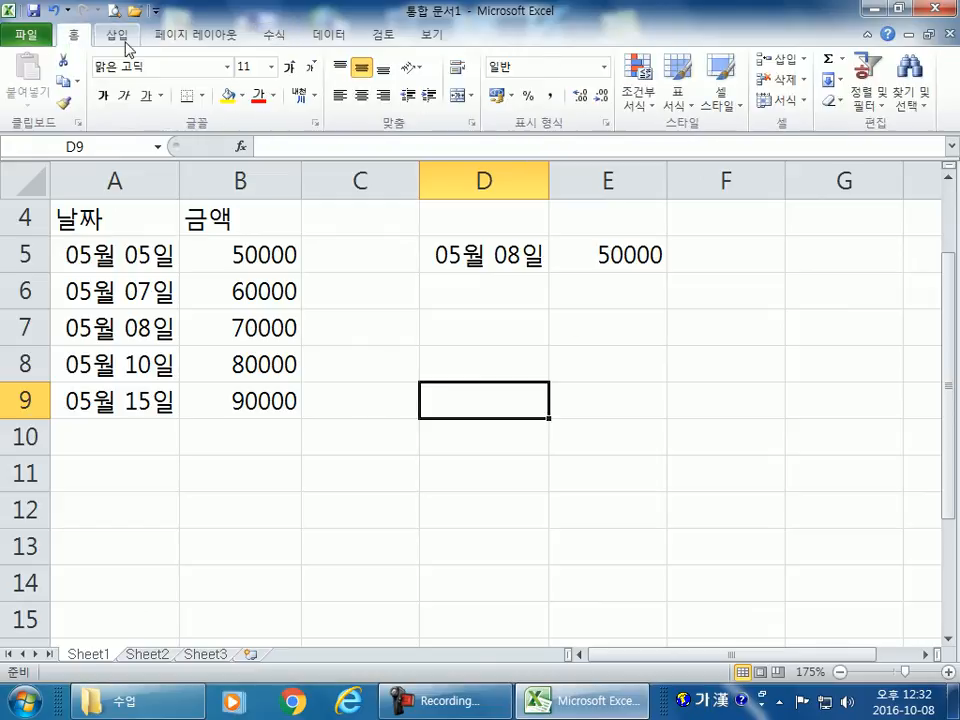
{"action": "double_click", "coordinate": [75, 37]}
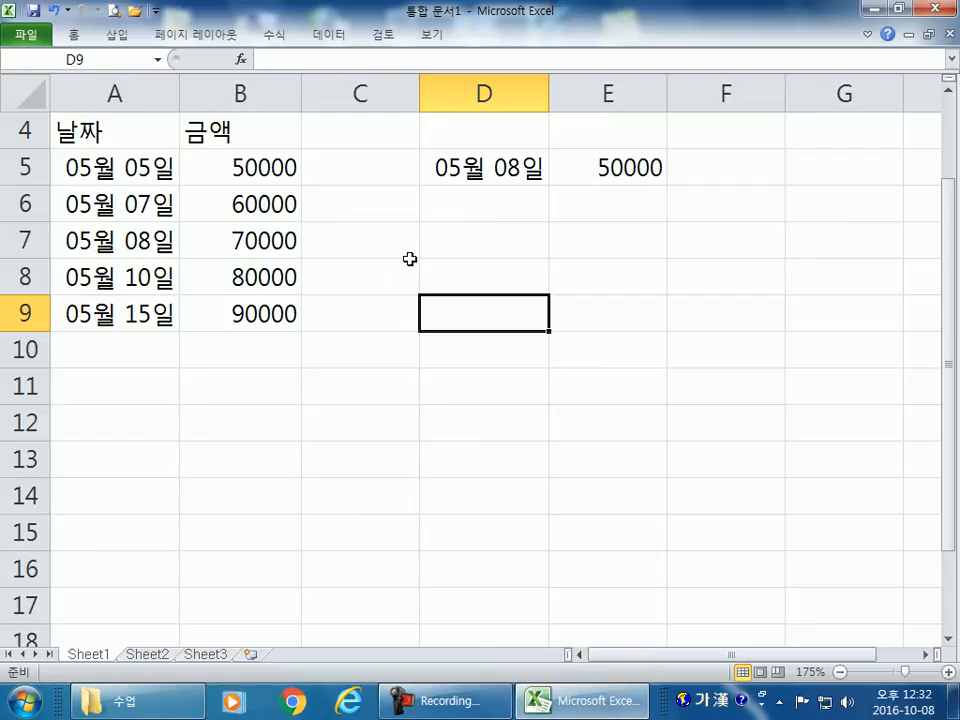
{"action": "left_click", "coordinate": [76, 35]}
{"action": "double_click", "coordinate": [76, 35]}
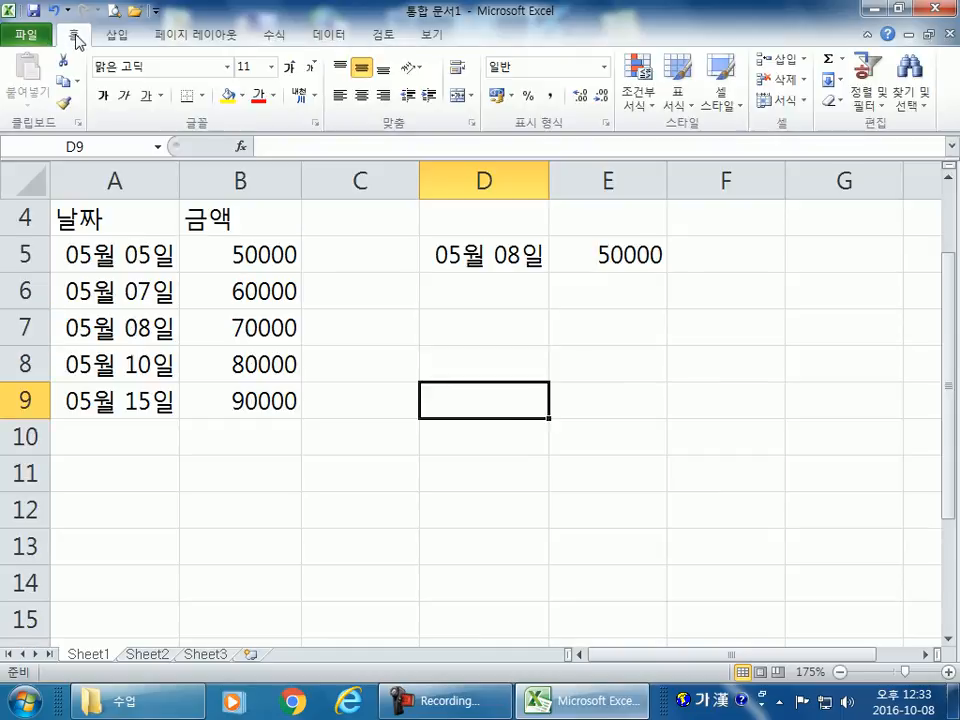
Switch between the Insert and Home commands, and collapse and re-expand the ribbon.
{"action": "left_click", "coordinate": [118, 36]}
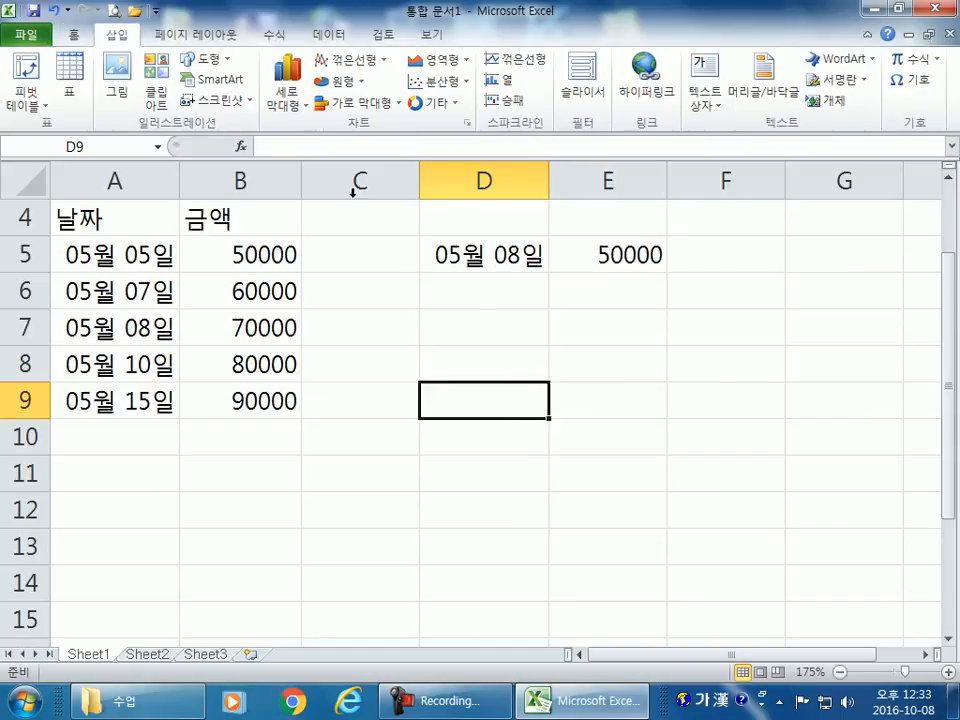
{"action": "left_click", "coordinate": [66, 32]}
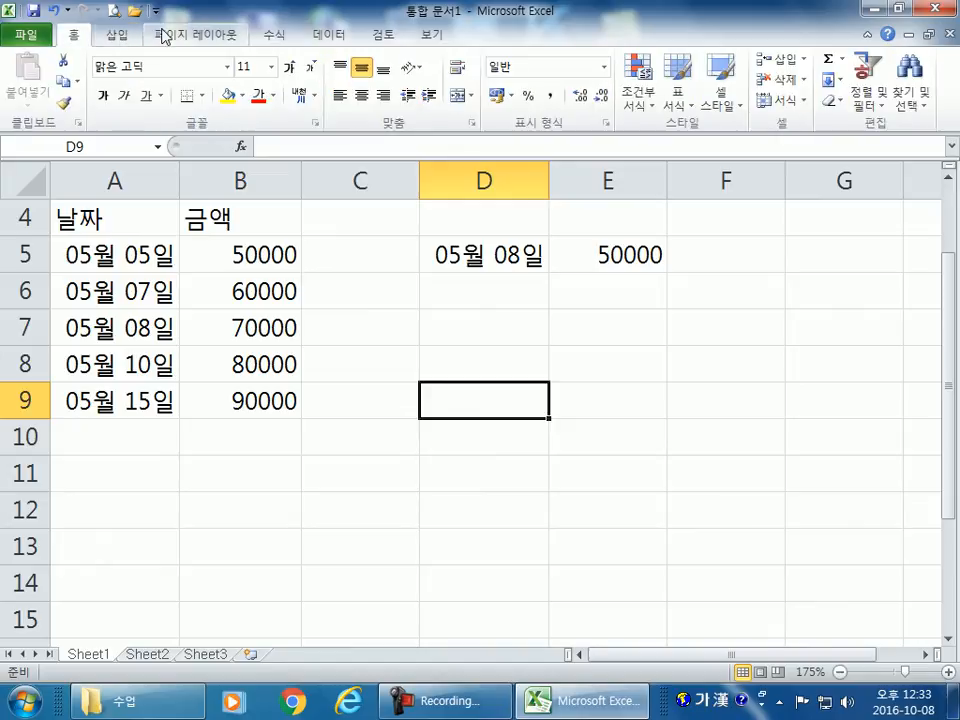
{"action": "left_click", "coordinate": [124, 35]}
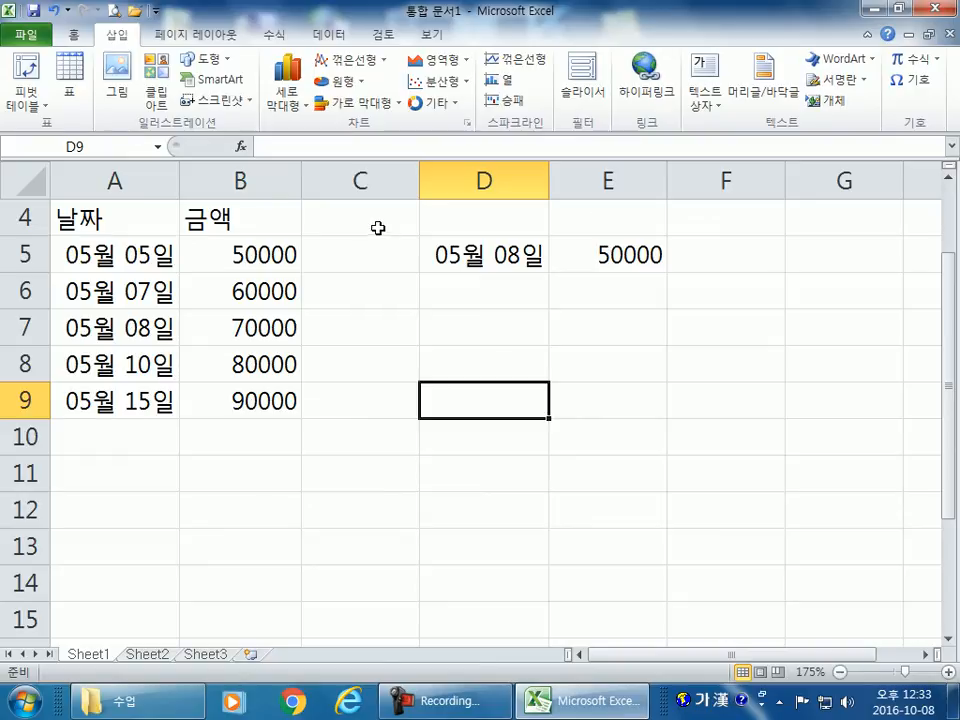
{"action": "left_click", "coordinate": [76, 35]}
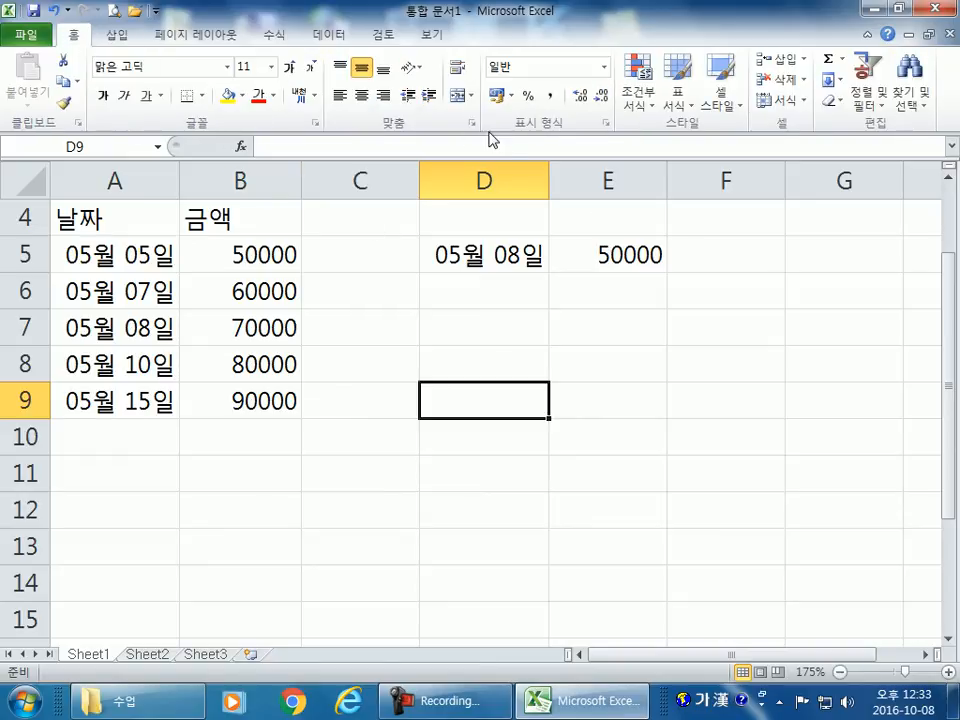
{"action": "double_click", "coordinate": [74, 35]}
{"action": "left_click", "coordinate": [73, 36]}
{"action": "double_click", "coordinate": [73, 36]}
Try clearing the contents of range D3:E7 and undo the deletion.
{"action": "scroll", "coordinate": [420, 253], "scroll_direction": "up", "scroll_amount": 1}
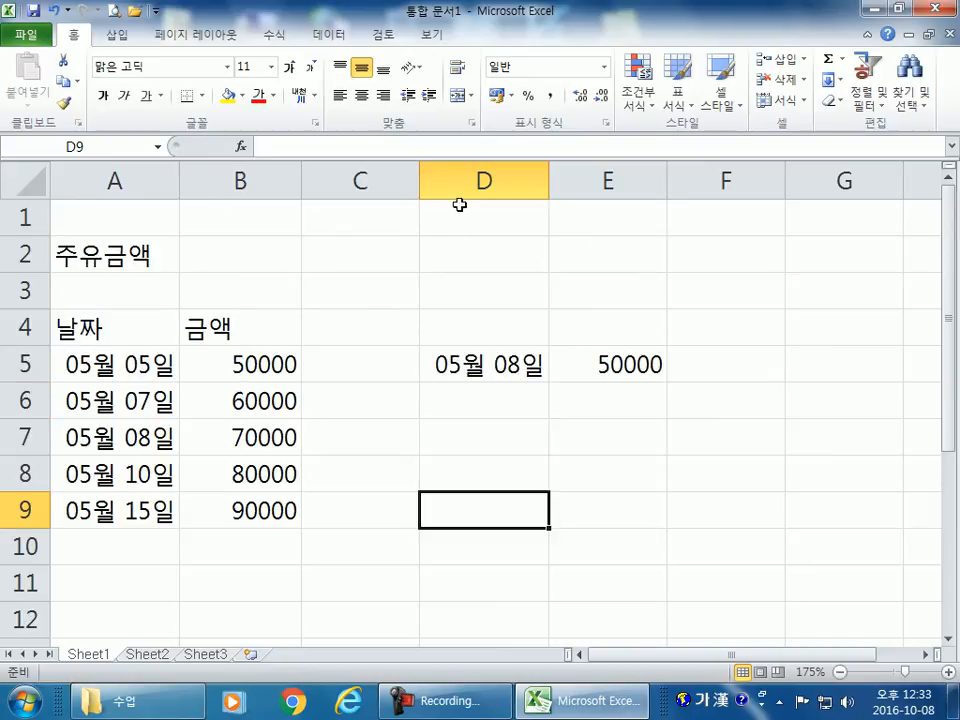
{"action": "left_click_drag", "start_coordinate": [446, 362], "coordinate": [615, 381]}
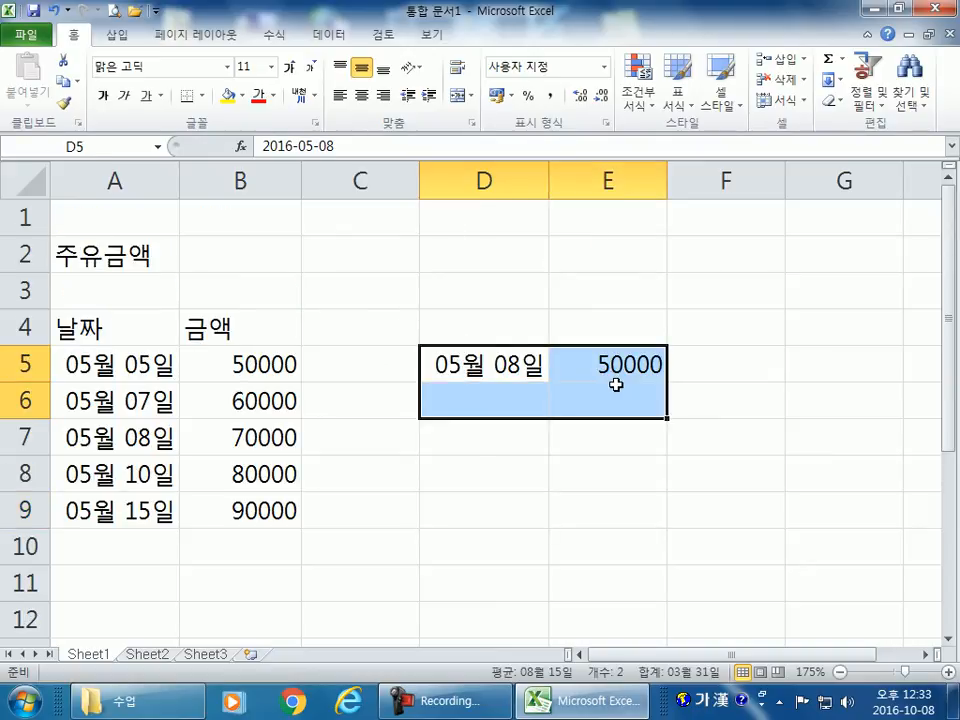
{"action": "left_click", "coordinate": [480, 290]}
{"action": "left_click_drag", "start_coordinate": [476, 257], "coordinate": [624, 407]}
{"action": "left_click", "coordinate": [577, 515]}
{"action": "left_click_drag", "start_coordinate": [480, 365], "coordinate": [570, 368]}
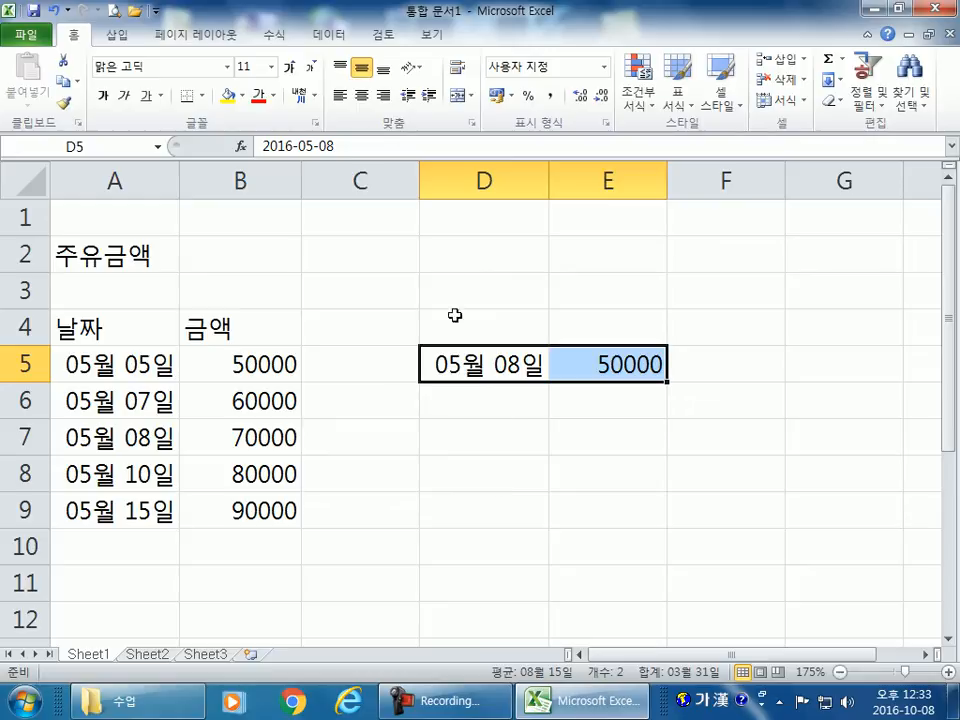
{"action": "left_click_drag", "start_coordinate": [489, 292], "coordinate": [627, 458]}
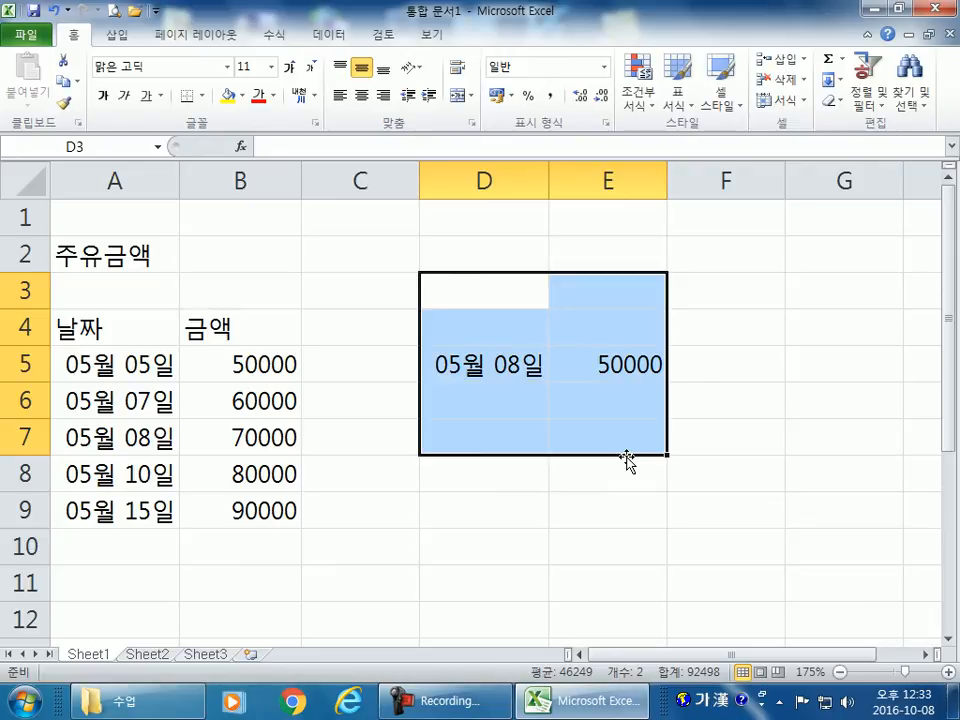
{"action": "key", "text": "Delete"}
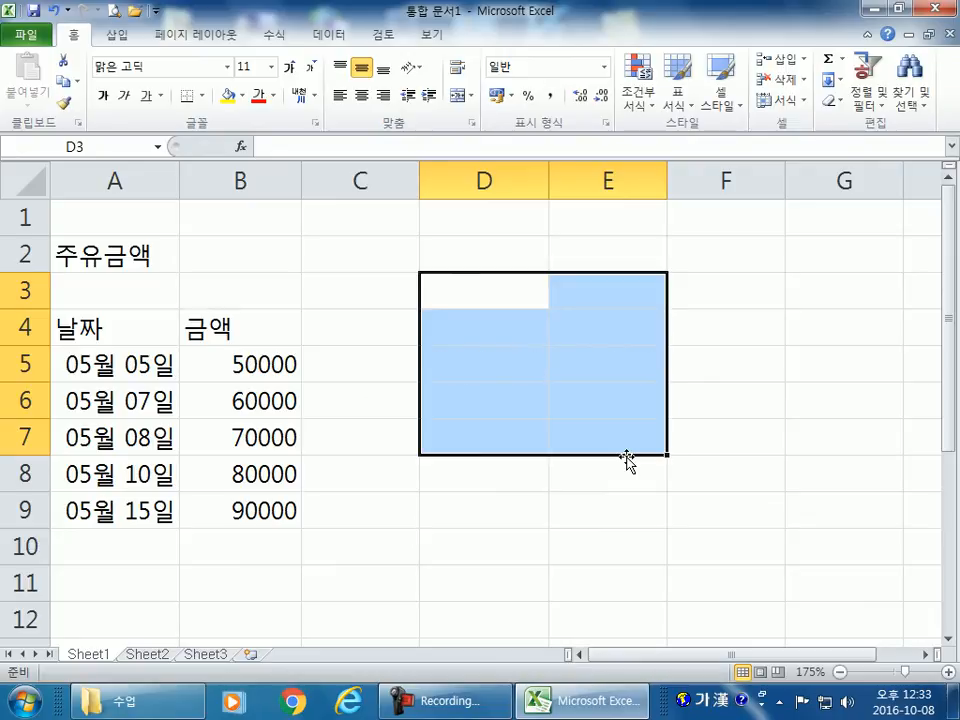
{"action": "key", "text": "ctrl+z"}
Clear the date in cell D5, and undo and redo that deletion.
{"action": "left_click", "coordinate": [500, 367]}
{"action": "mouse_move", "coordinate": [500, 367]}
{"action": "left_mouse_down"}
{"action": "mouse_move", "coordinate": [583, 364]}
{"action": "mouse_move", "coordinate": [510, 364]}
{"action": "left_mouse_up"}
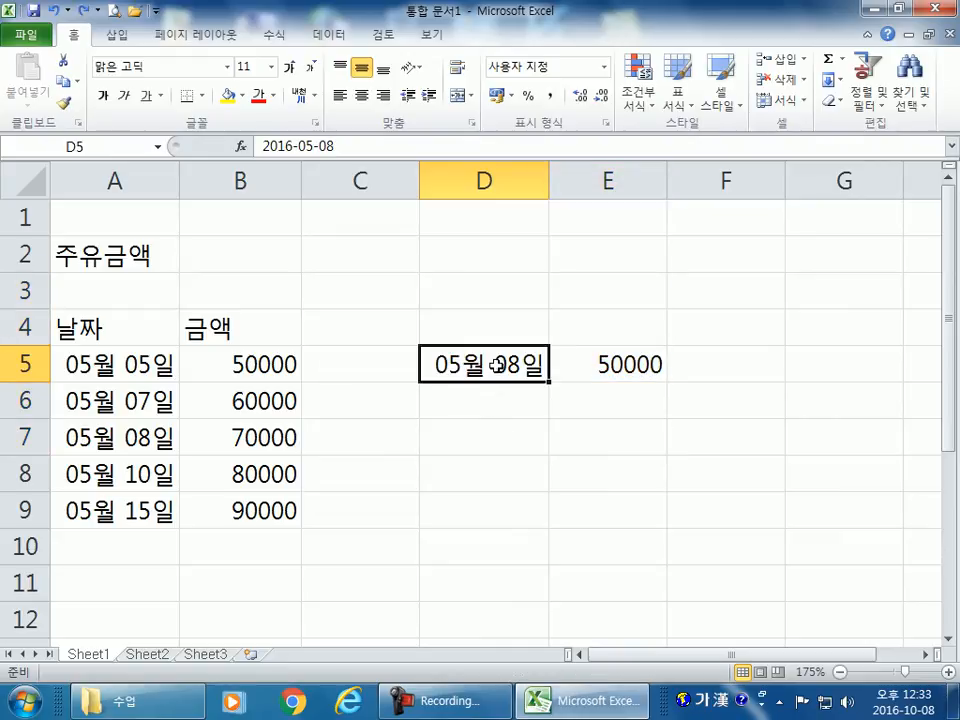
{"action": "key", "text": "Delete"}
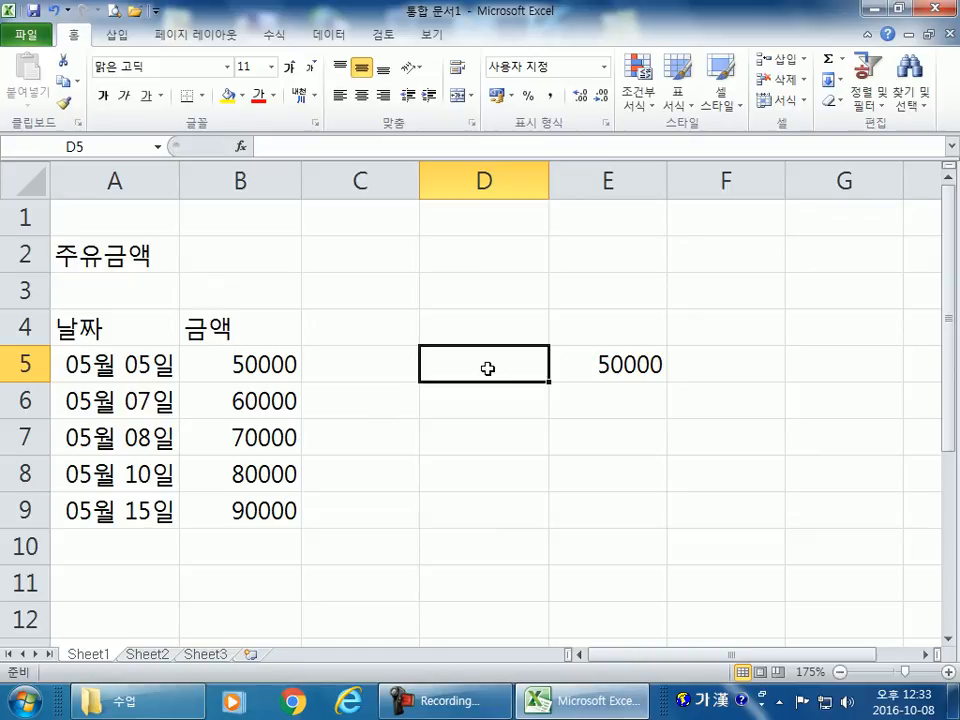
{"action": "left_click", "coordinate": [503, 429]}
{"action": "left_click", "coordinate": [503, 371]}
{"action": "key", "text": "ctrl+z"}
{"action": "key", "text": "ctrl+y"}
Enter 56646 in cell D5 and examine the cell's stored value without changing it.
{"action": "type", "text": "56646"}
{"action": "key", "text": "Return"}
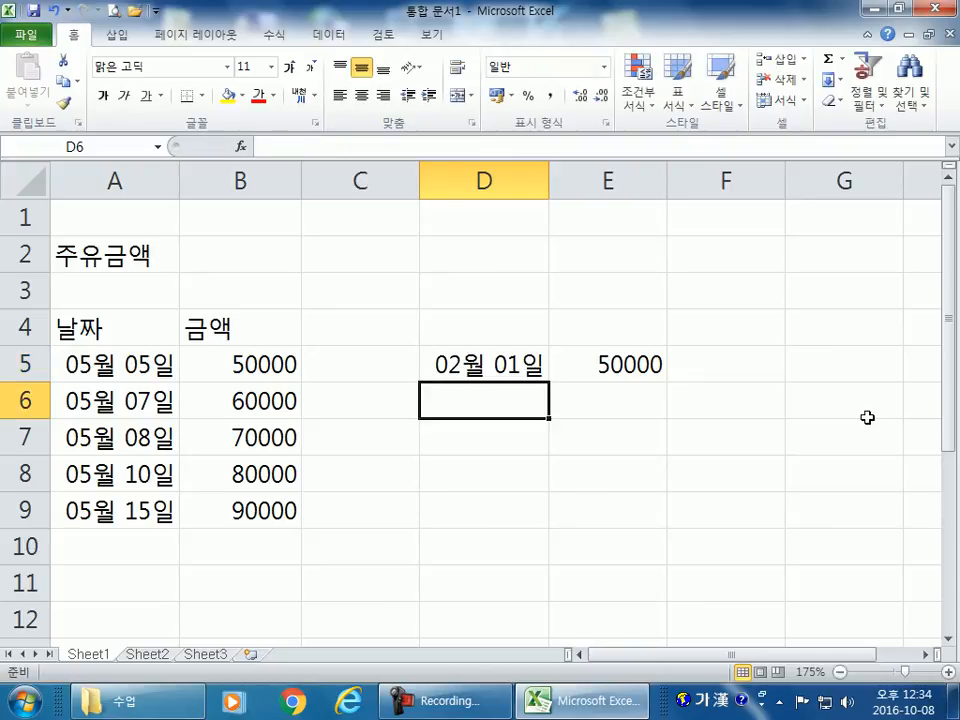
{"action": "key", "text": "Up"}
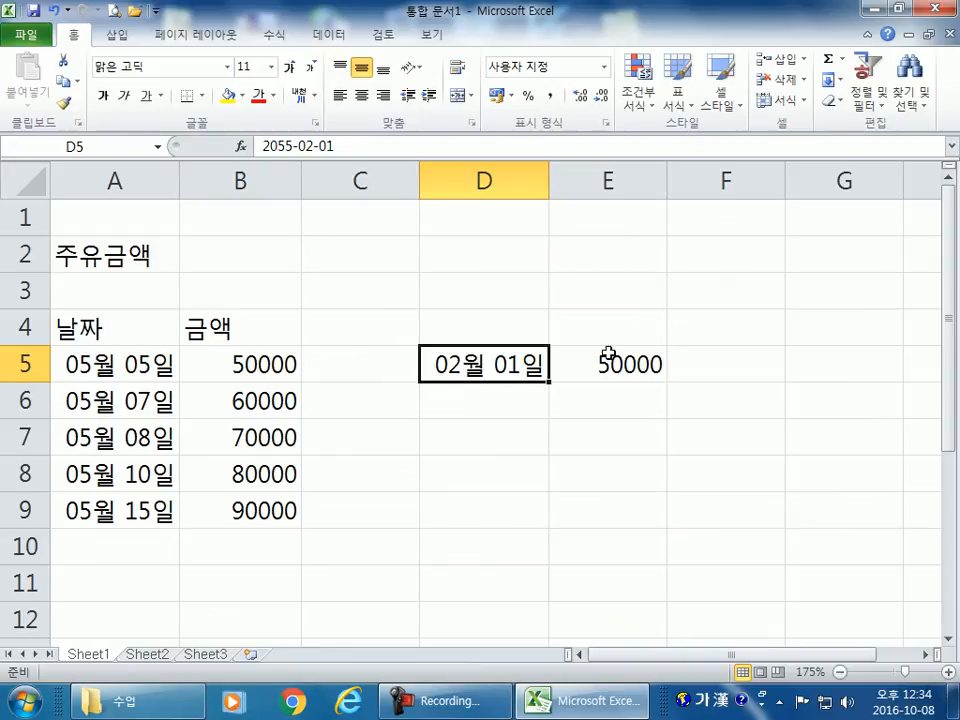
{"action": "double_click", "coordinate": [508, 368]}
{"action": "left_click", "coordinate": [534, 367]}
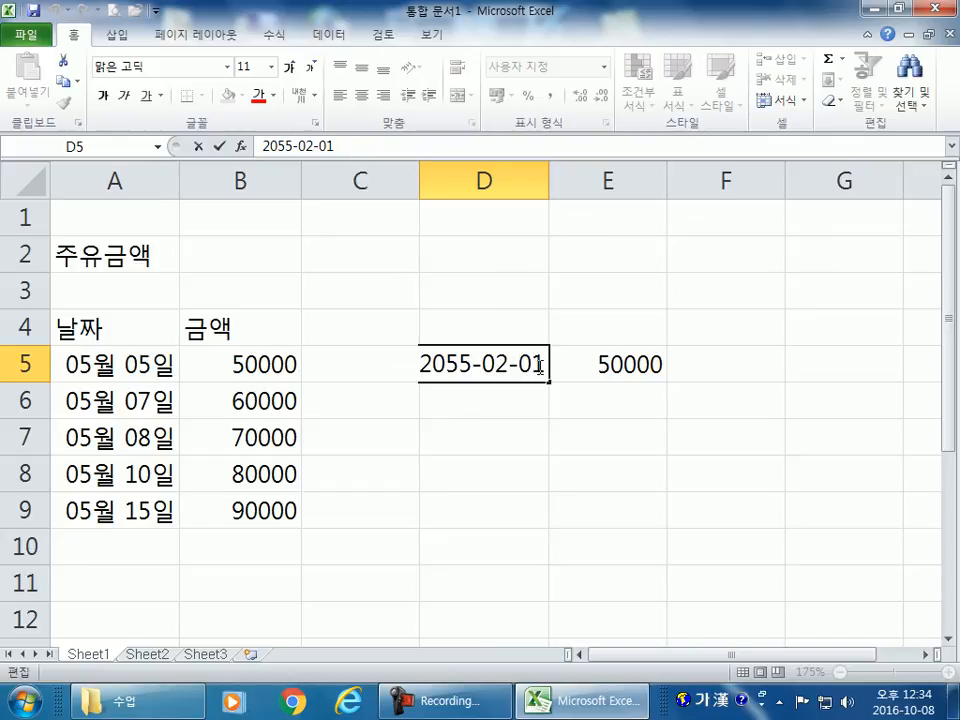
{"action": "key", "text": "Escape"}
Clear cell D5, enter 444 in it and reselect the cell.
{"action": "key", "text": "Delete"}
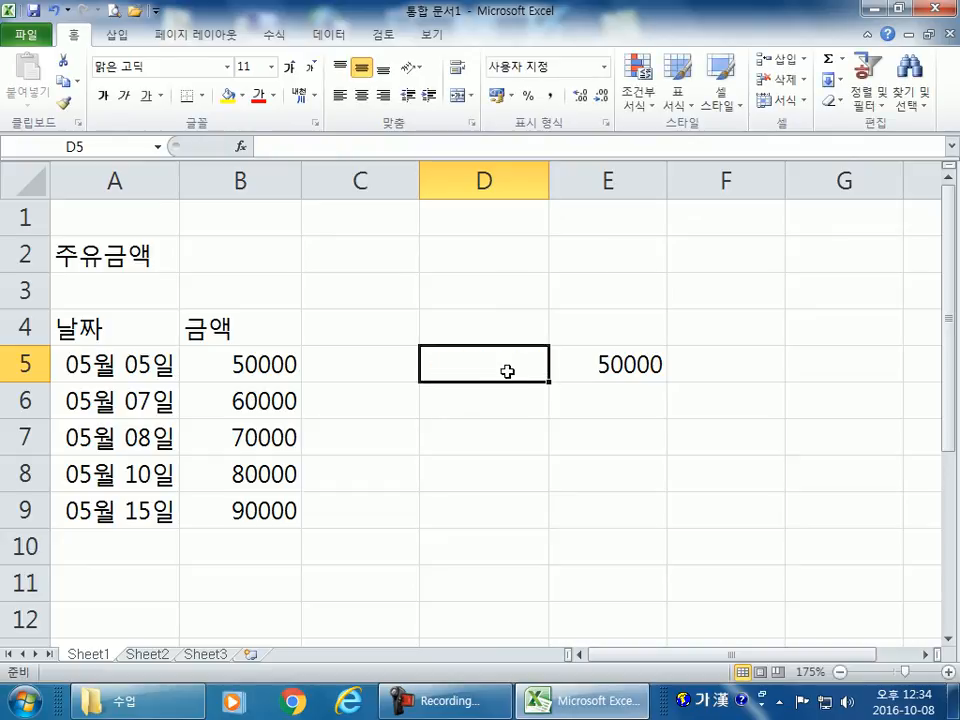
{"action": "type", "text": "444"}
{"action": "key", "text": "Return"}
{"action": "left_click", "coordinate": [530, 368]}
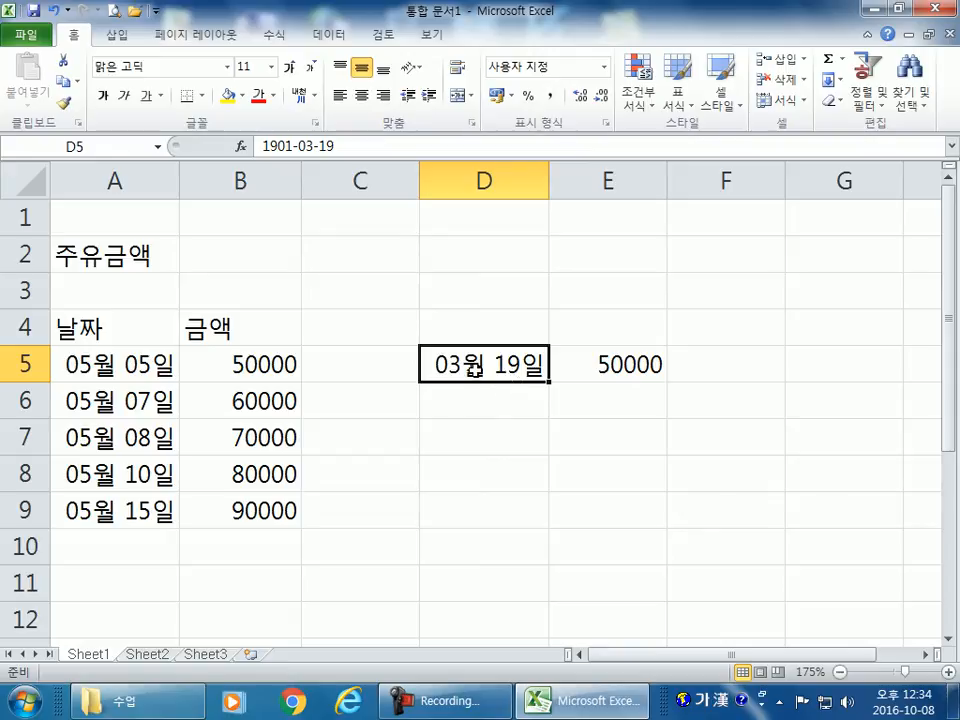
Set cell D5's number format to General (일반) and clear the contents of cells D5 and E5.
{"action": "left_click", "coordinate": [607, 68]}
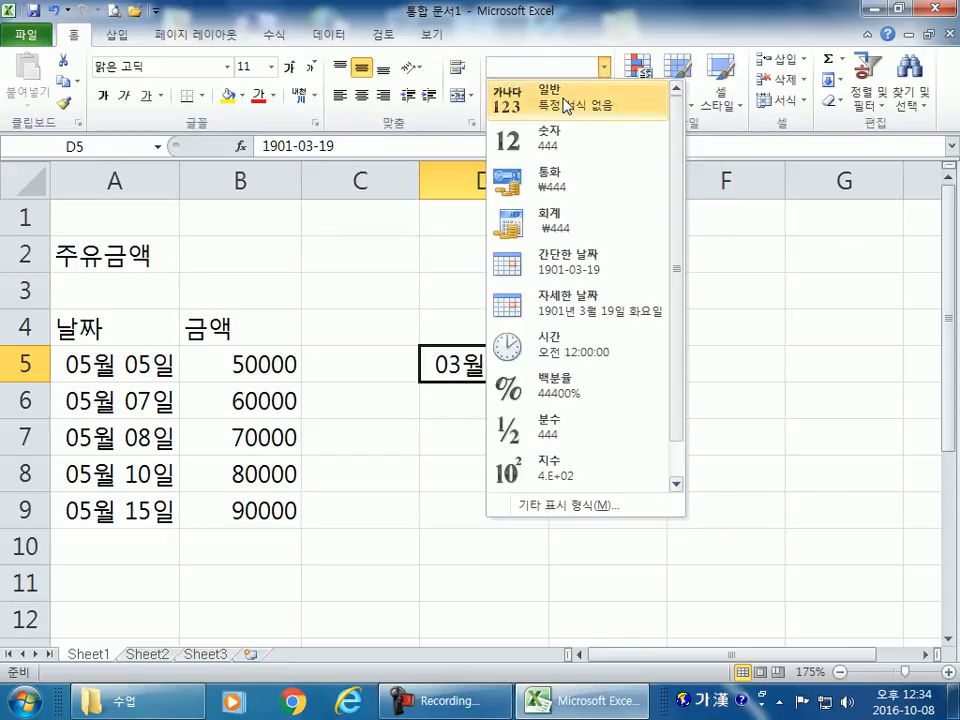
{"action": "left_click", "coordinate": [587, 109]}
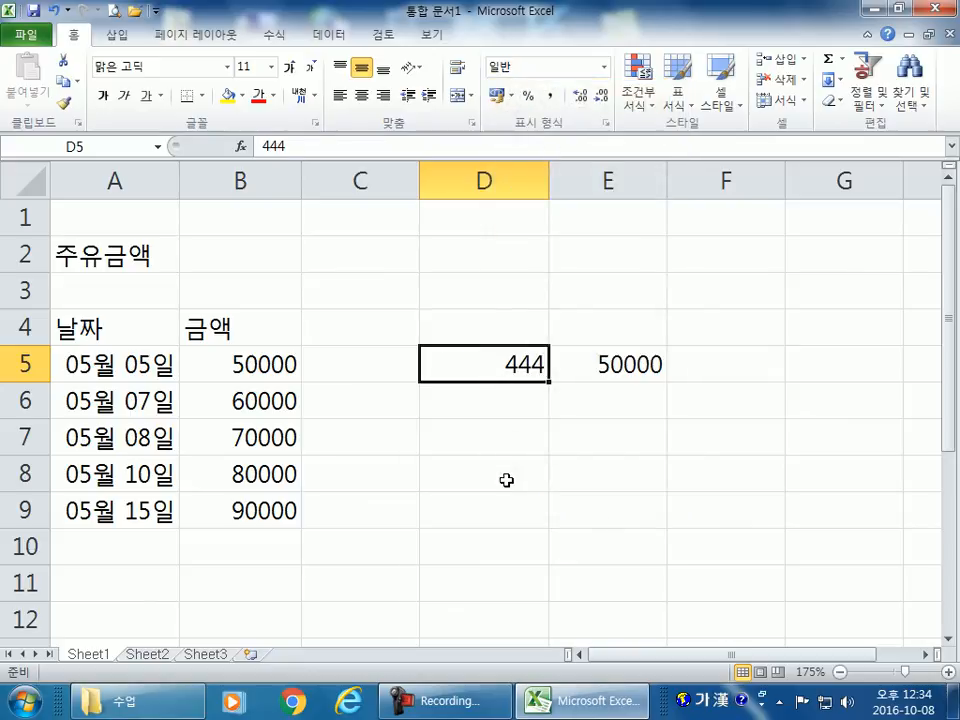
{"action": "key", "text": "Delete"}
{"action": "left_click", "coordinate": [602, 364]}
{"action": "key", "text": "Delete"}
Enter 445 in cell D5 and 45645 in cell E5 as a format test, and clear both cells.
{"action": "left_click", "coordinate": [469, 371]}
{"action": "type", "text": "445"}
{"action": "left_click", "coordinate": [575, 370]}
{"action": "type", "text": "45645"}
{"action": "left_click", "coordinate": [568, 412]}
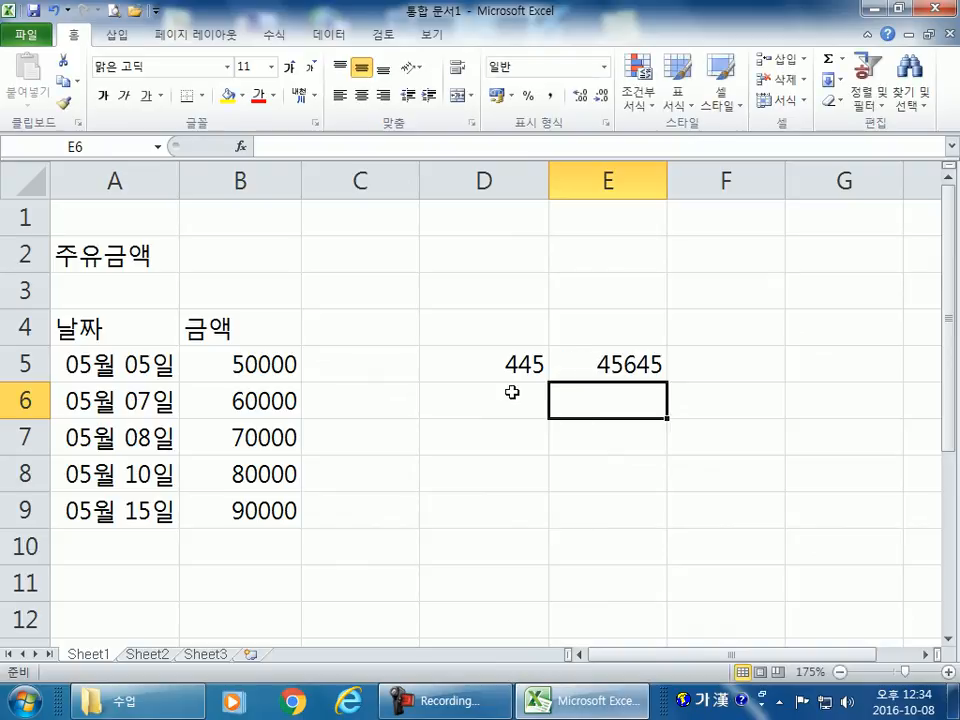
{"action": "left_click_drag", "start_coordinate": [510, 369], "coordinate": [582, 375]}
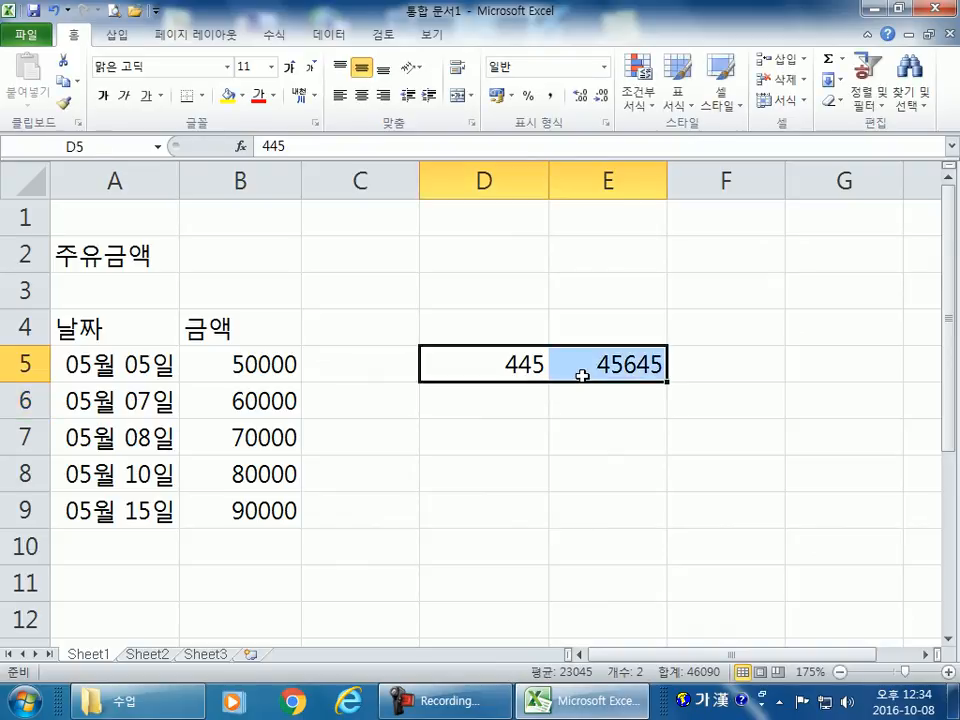
{"action": "key", "text": "Delete"}
{"action": "left_click", "coordinate": [141, 228]}
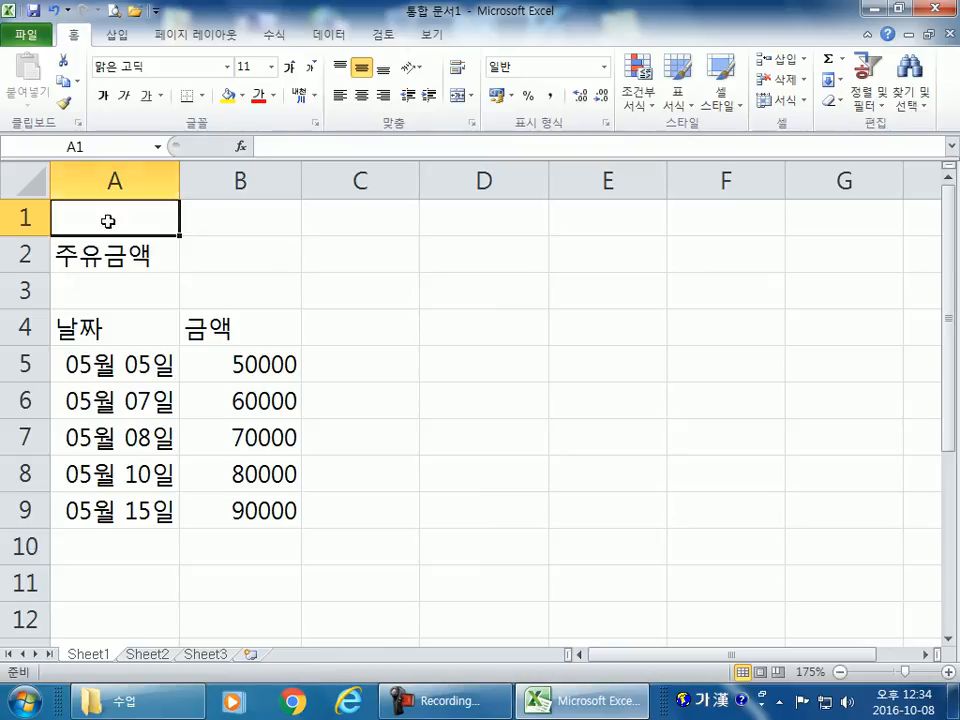
{"action": "left_click", "coordinate": [38, 173]}
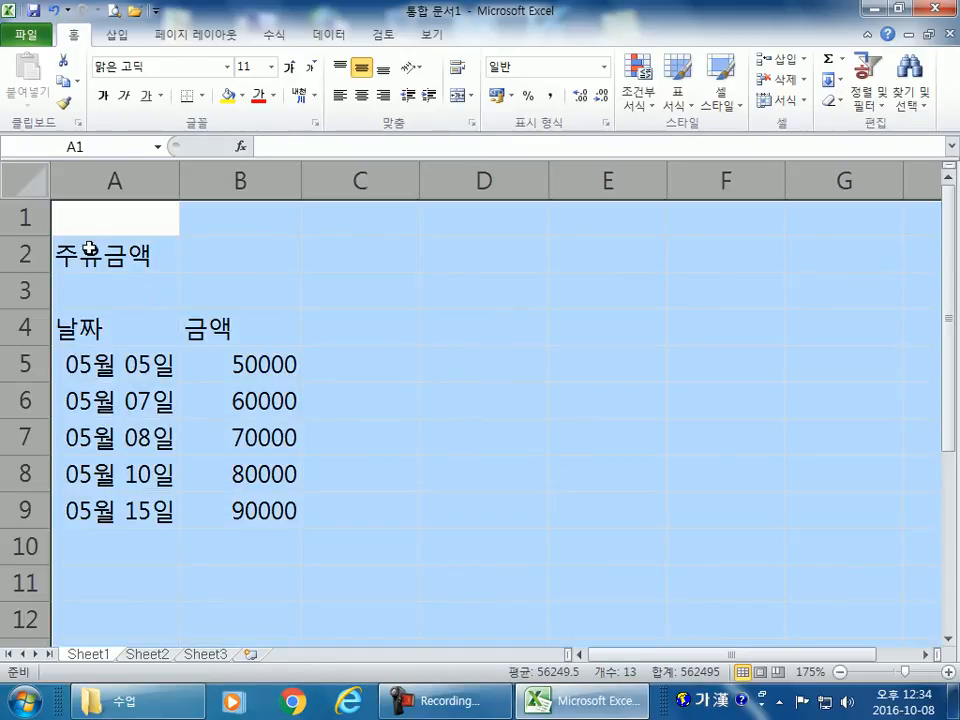
{"action": "right_click", "coordinate": [20, 180]}
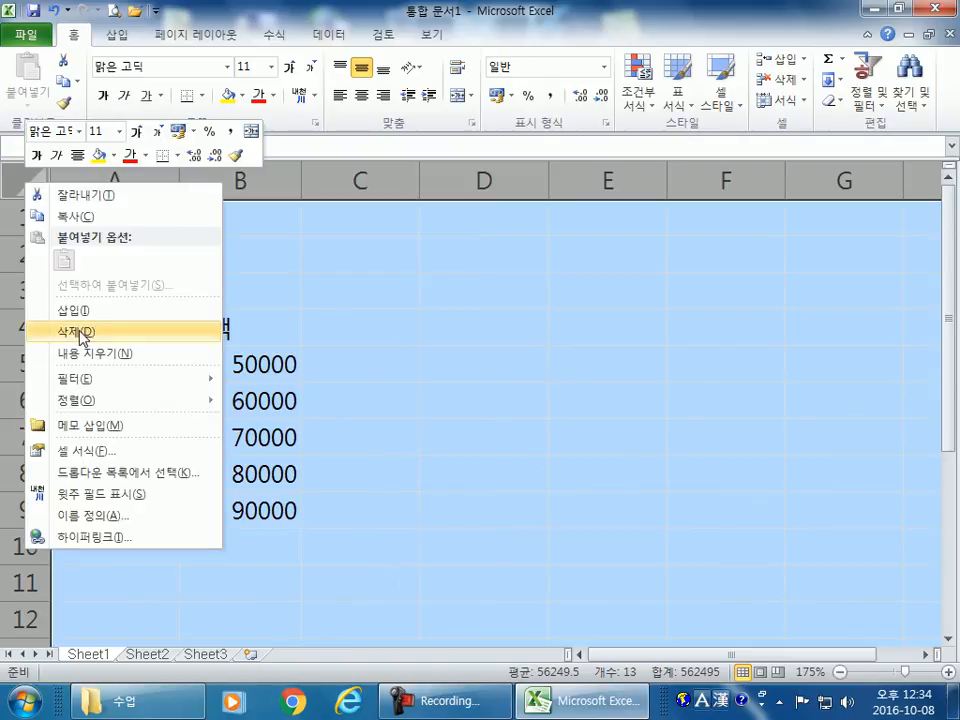
{"action": "left_click", "coordinate": [388, 343]}
{"action": "left_click", "coordinate": [388, 345]}
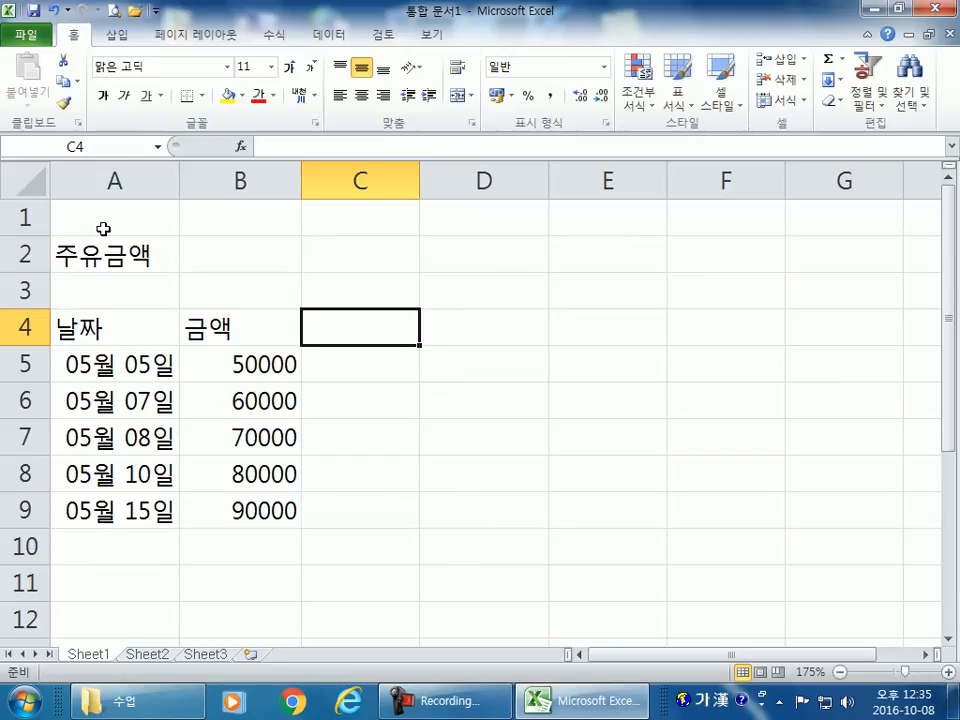
{"action": "left_click_drag", "start_coordinate": [131, 180], "coordinate": [251, 184]}
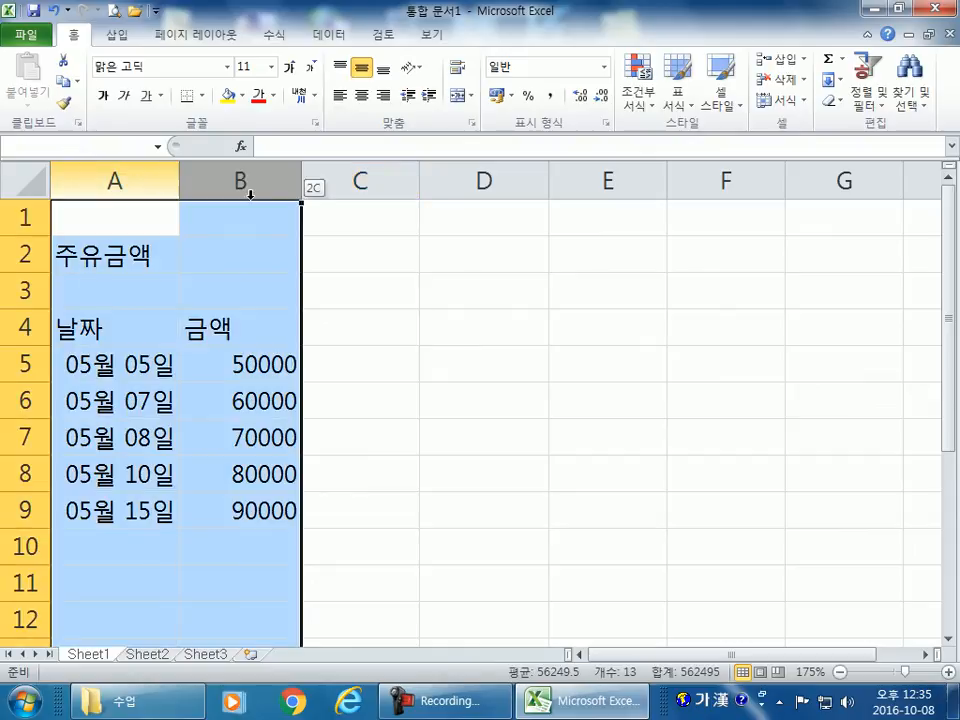
{"action": "left_click", "coordinate": [484, 437]}
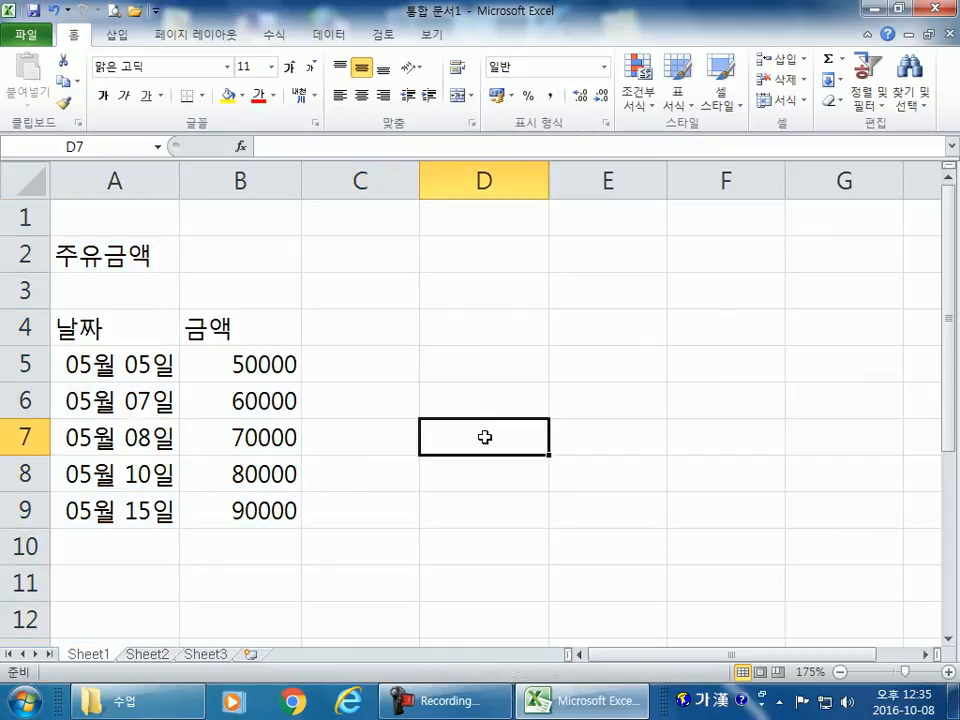
{"action": "left_click", "coordinate": [138, 172]}
{"action": "left_click", "coordinate": [311, 272]}
{"action": "left_click_drag", "start_coordinate": [311, 272], "coordinate": [318, 252]}
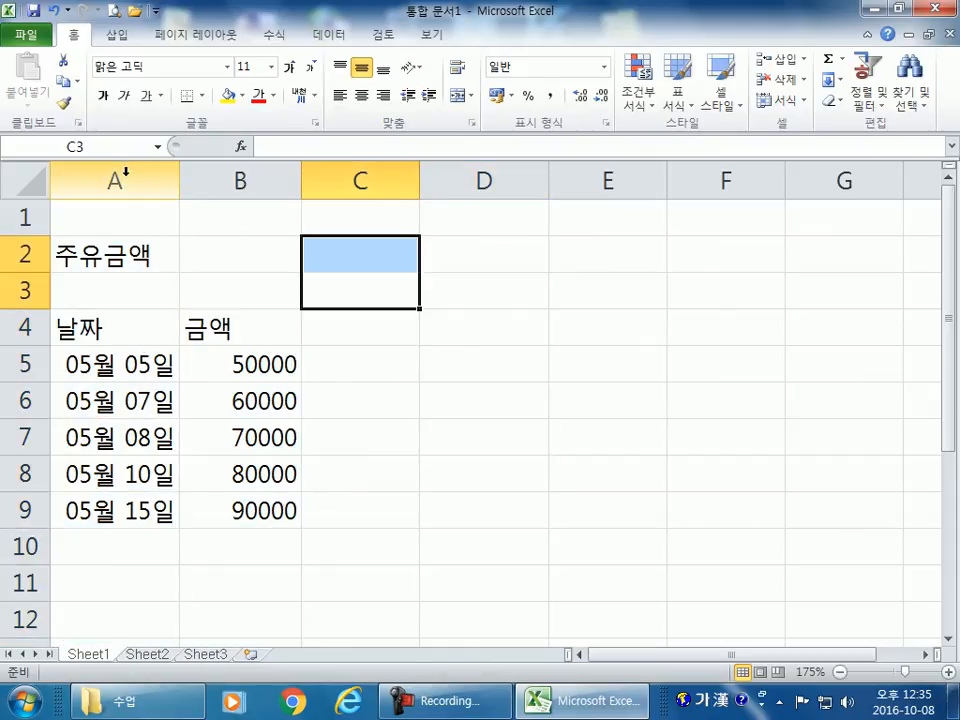
{"action": "left_click", "coordinate": [109, 222]}
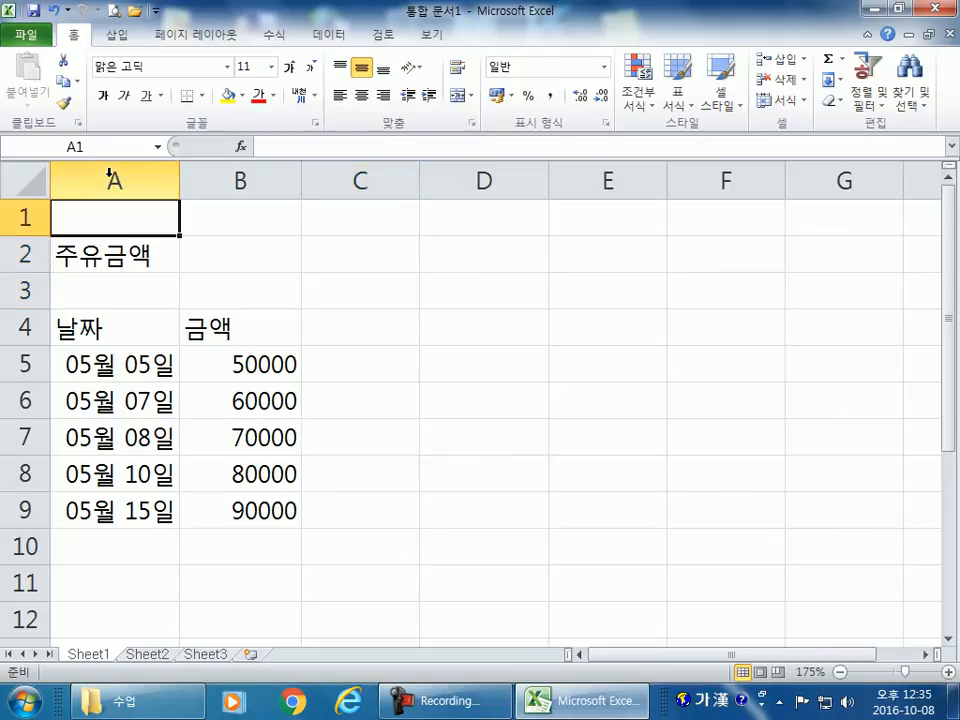
Delete the entire columns A and B holding the fuel expense table.
{"action": "left_click_drag", "start_coordinate": [86, 172], "coordinate": [238, 165]}
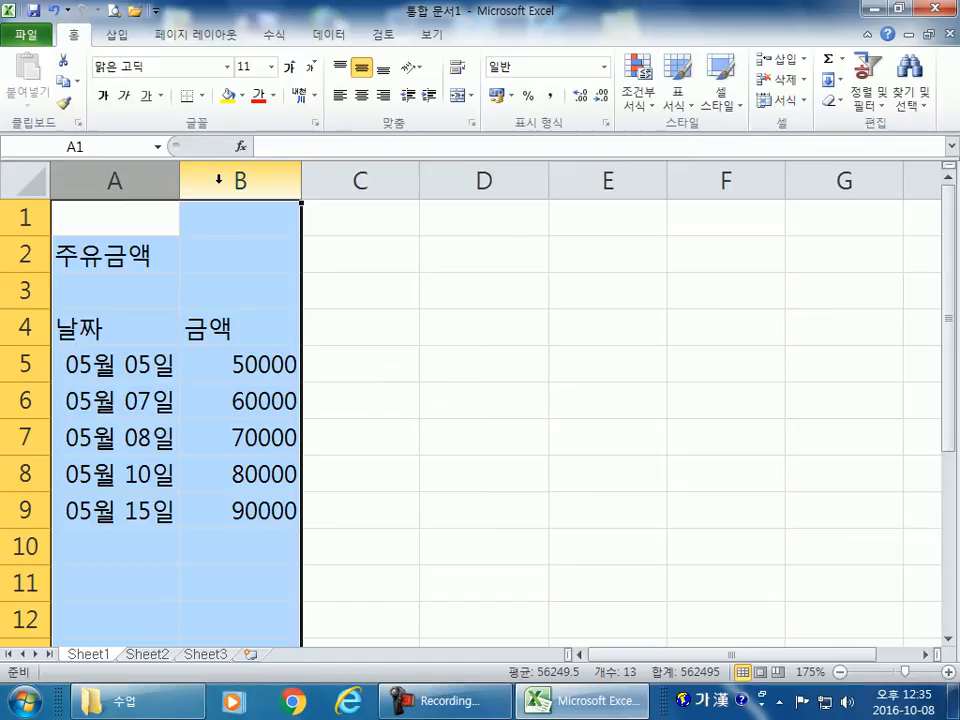
{"action": "right_click", "coordinate": [221, 183]}
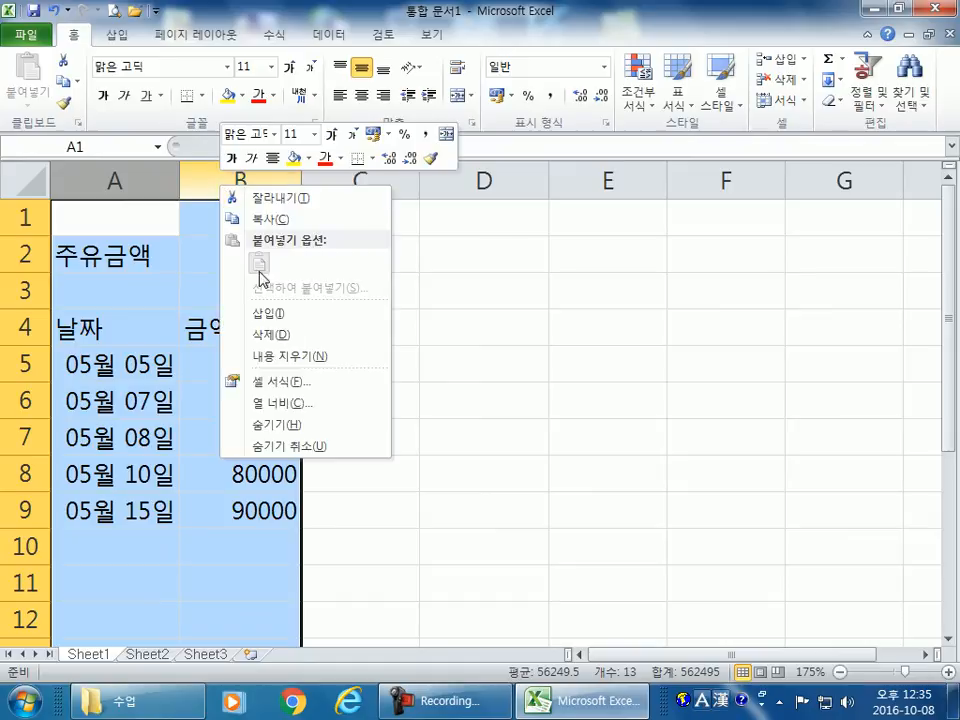
{"action": "left_click", "coordinate": [268, 335]}
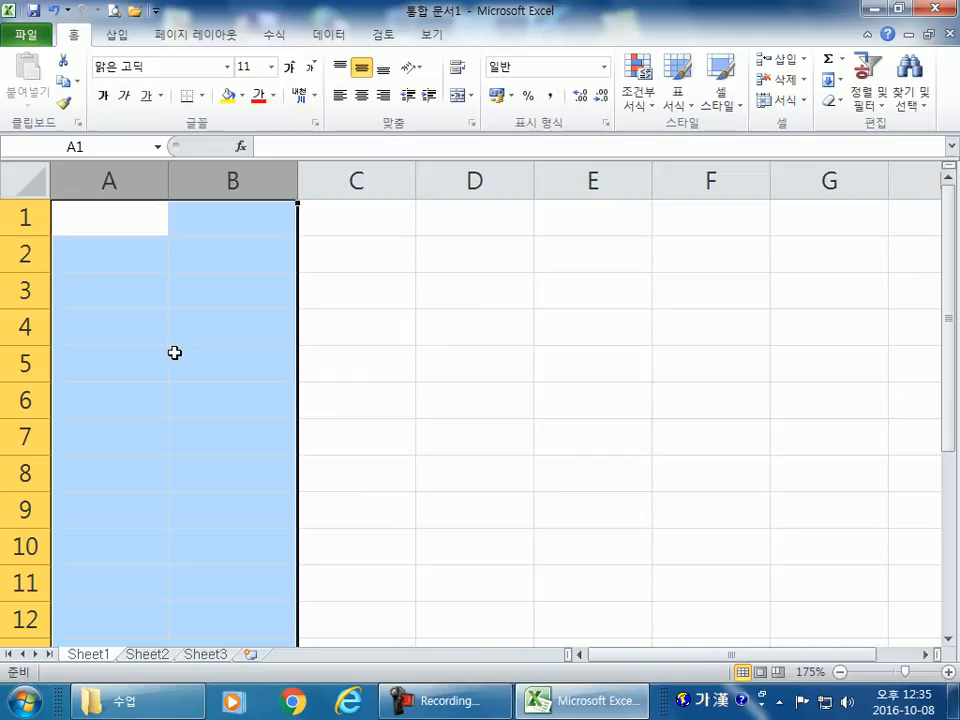
Enter the numbers 1, 2, 3, 4 and 5 across cells A2 to E2.
{"action": "left_click", "coordinate": [120, 252]}
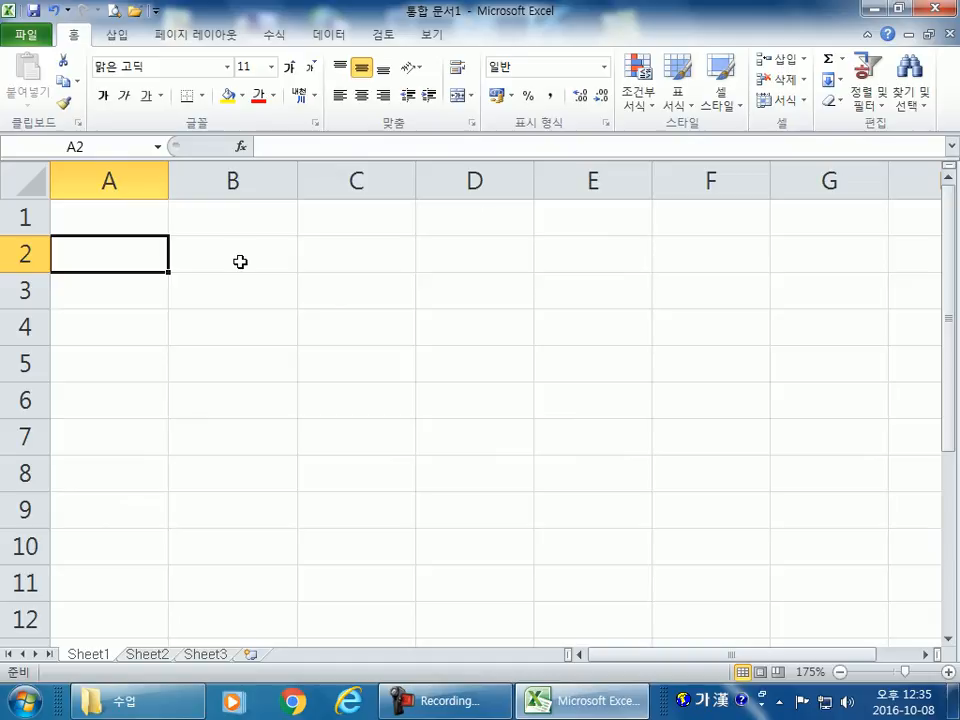
{"action": "type", "text": "1"}
{"action": "key", "text": "Tab"}
{"action": "type", "text": "2"}
{"action": "key", "text": "Tab"}
{"action": "type", "text": "3\t4"}
{"action": "key", "text": "Tab"}
{"action": "type", "text": "5"}
{"action": "left_click", "coordinate": [351, 330]}
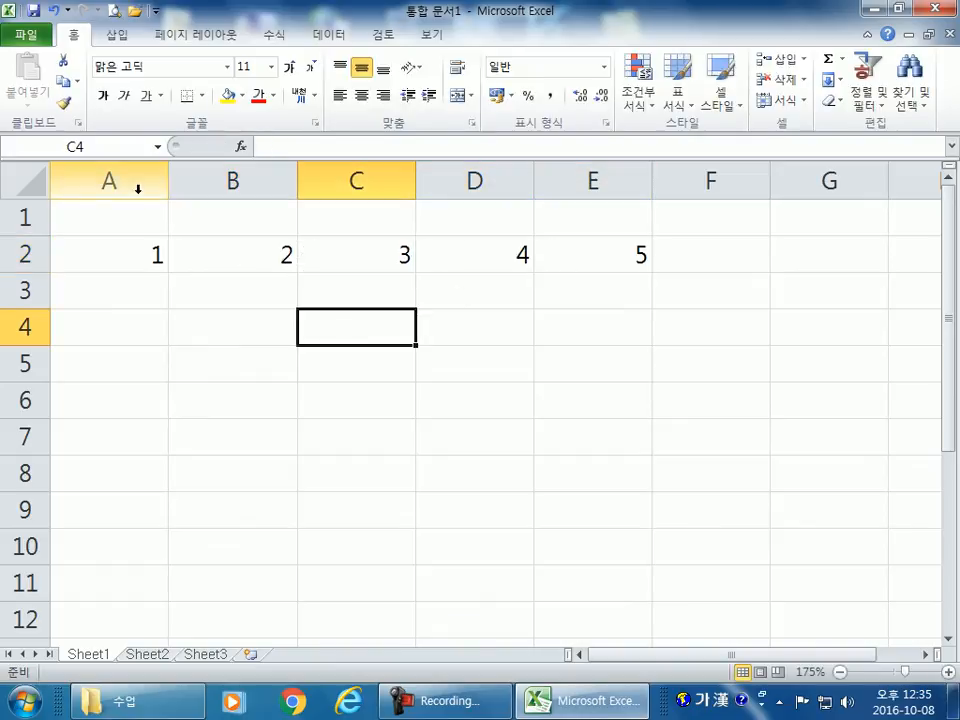
Try clearing the contents of cells A2:B2 and undo the deletion.
{"action": "left_click_drag", "start_coordinate": [150, 180], "coordinate": [191, 176]}
{"action": "left_click_drag", "start_coordinate": [101, 255], "coordinate": [205, 255]}
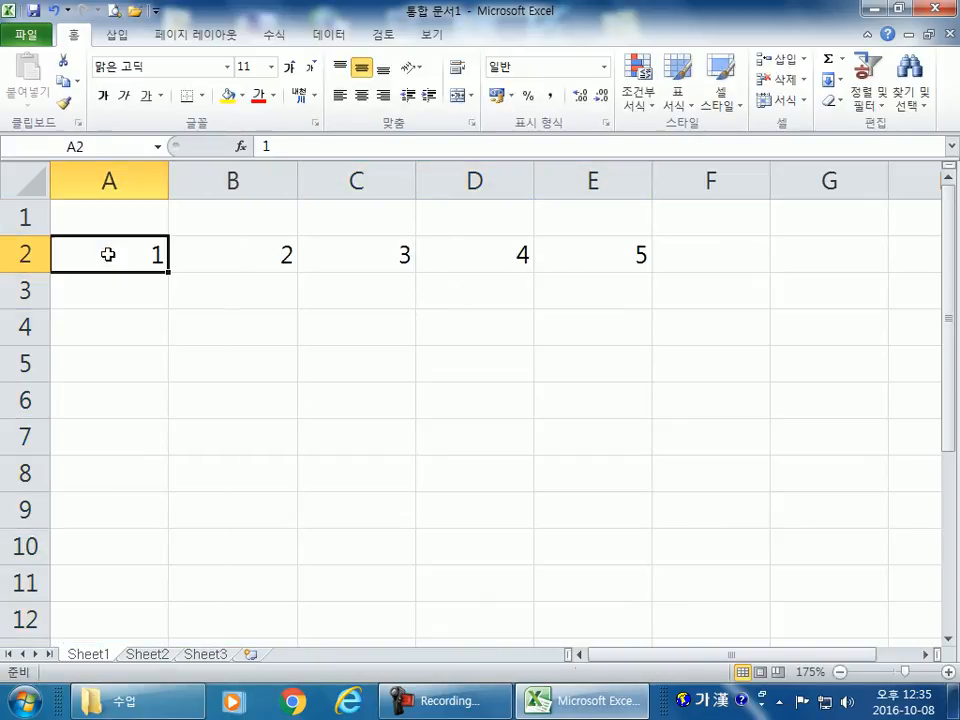
{"action": "key", "text": "Delete"}
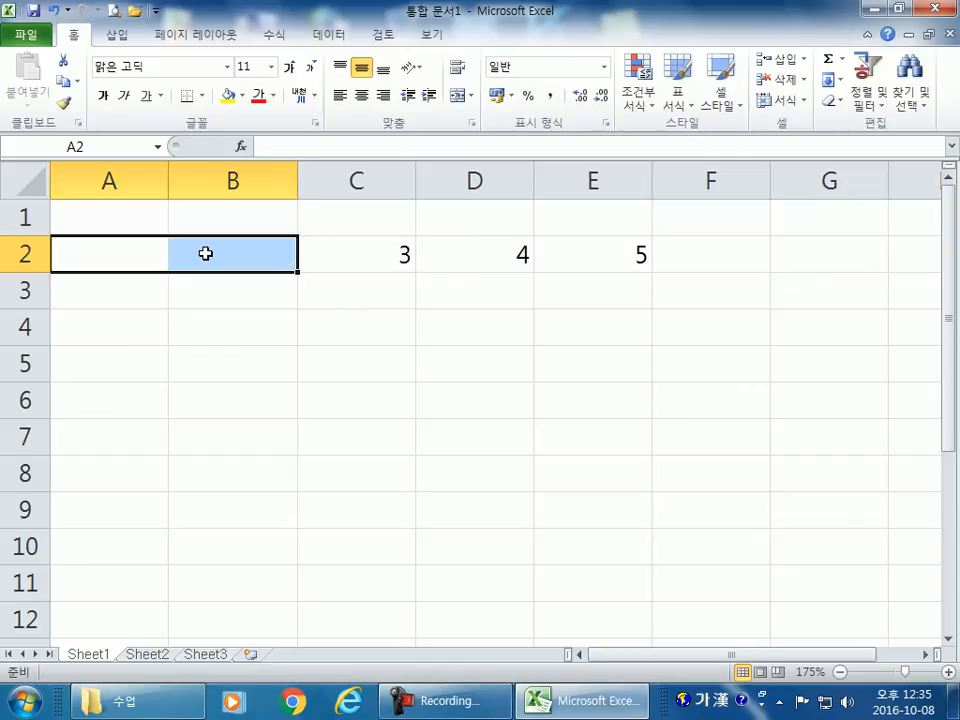
{"action": "key", "text": "ctrl+z"}
Delete the entire columns A and B containing the numbers 1 and 2.
{"action": "left_click_drag", "start_coordinate": [133, 180], "coordinate": [215, 188]}
{"action": "right_click", "coordinate": [215, 188]}
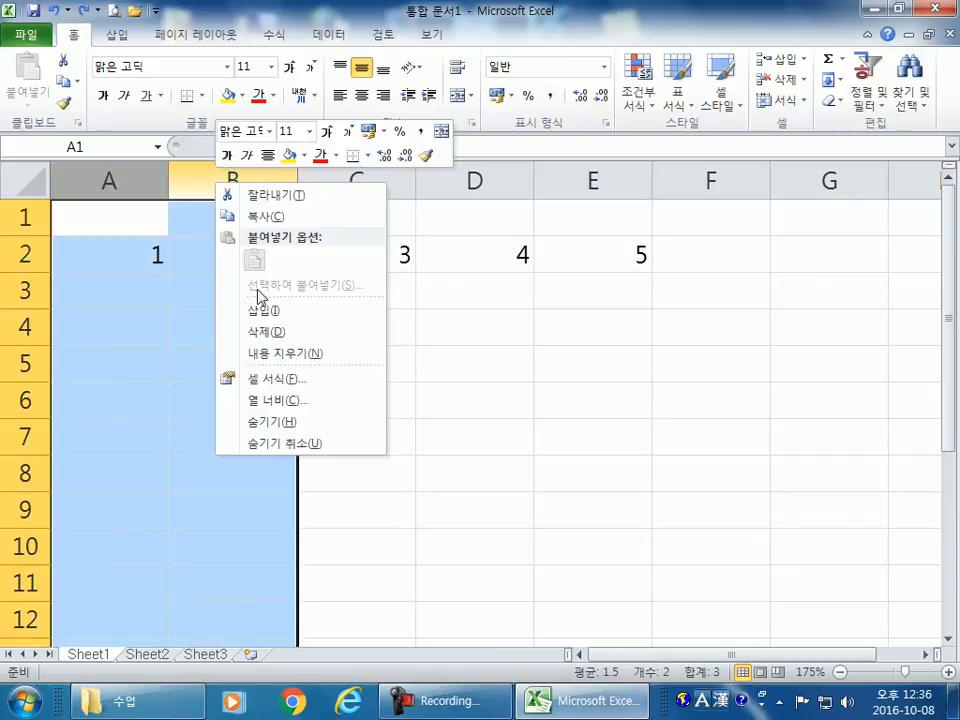
{"action": "left_click", "coordinate": [255, 334]}
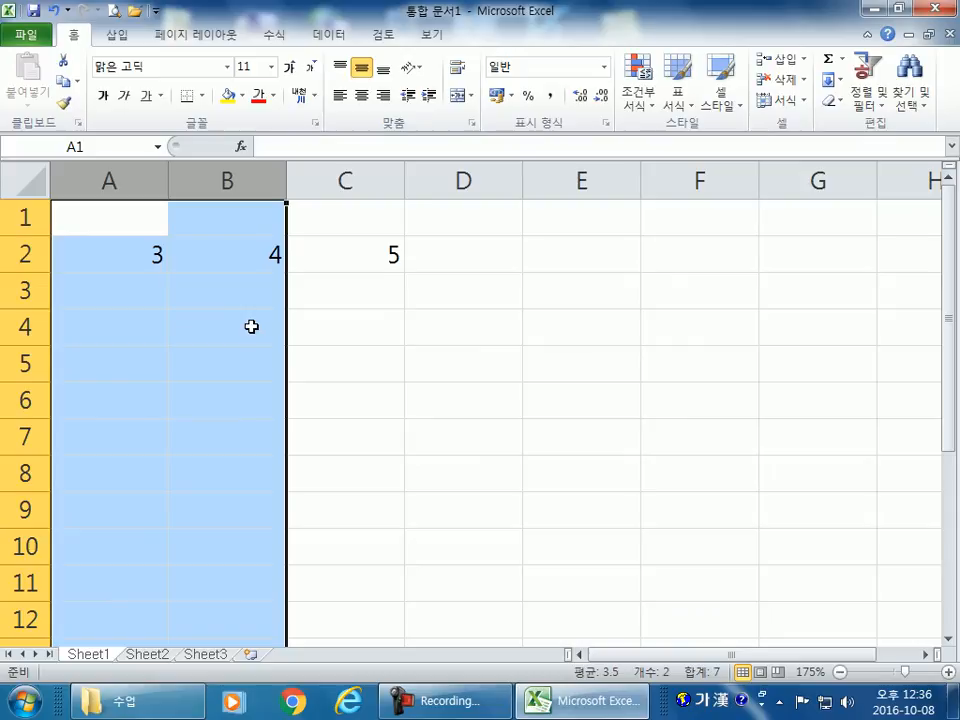
{"action": "left_click", "coordinate": [251, 326]}
{"action": "left_click_drag", "start_coordinate": [110, 184], "coordinate": [262, 187]}
{"action": "left_click", "coordinate": [138, 302]}
{"action": "left_click", "coordinate": [216, 326]}
{"action": "left_click", "coordinate": [143, 330]}
{"action": "left_click", "coordinate": [205, 337]}
{"action": "left_click", "coordinate": [149, 337]}
Delete the entire columns A through C holding the remaining numbers.
{"action": "left_click_drag", "start_coordinate": [145, 184], "coordinate": [326, 174]}
{"action": "right_click", "coordinate": [326, 174]}
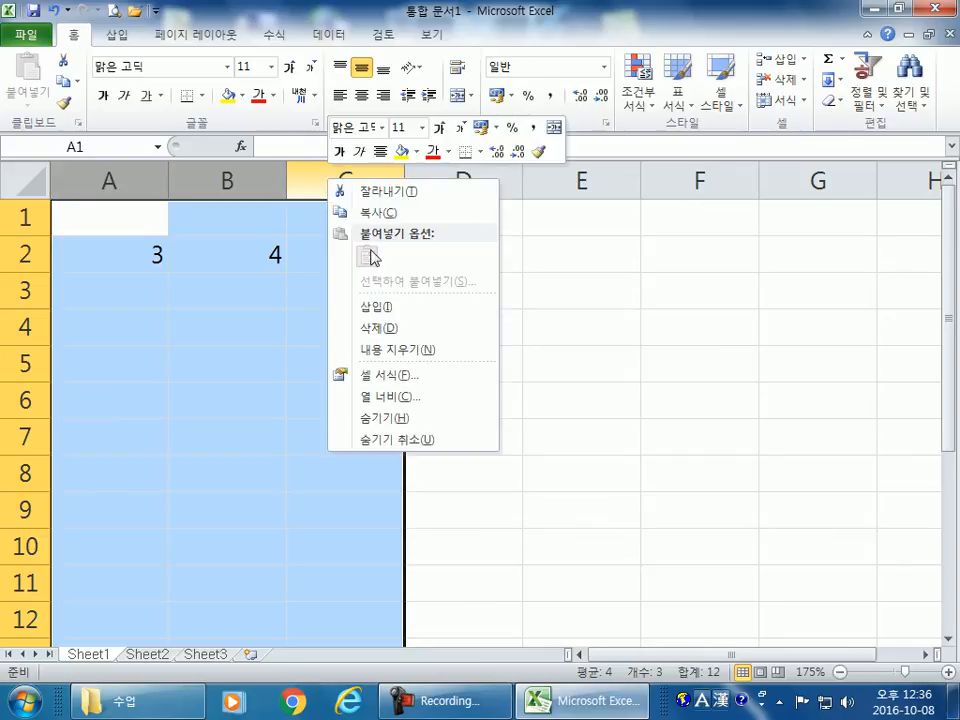
{"action": "left_click", "coordinate": [380, 330]}
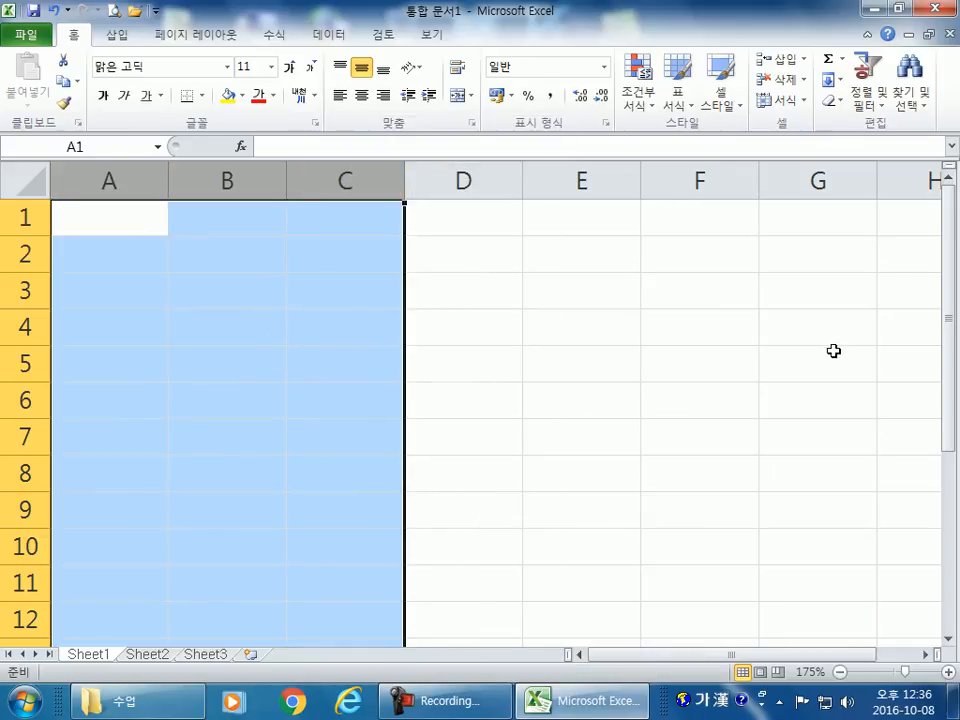
{"action": "left_click", "coordinate": [784, 353]}
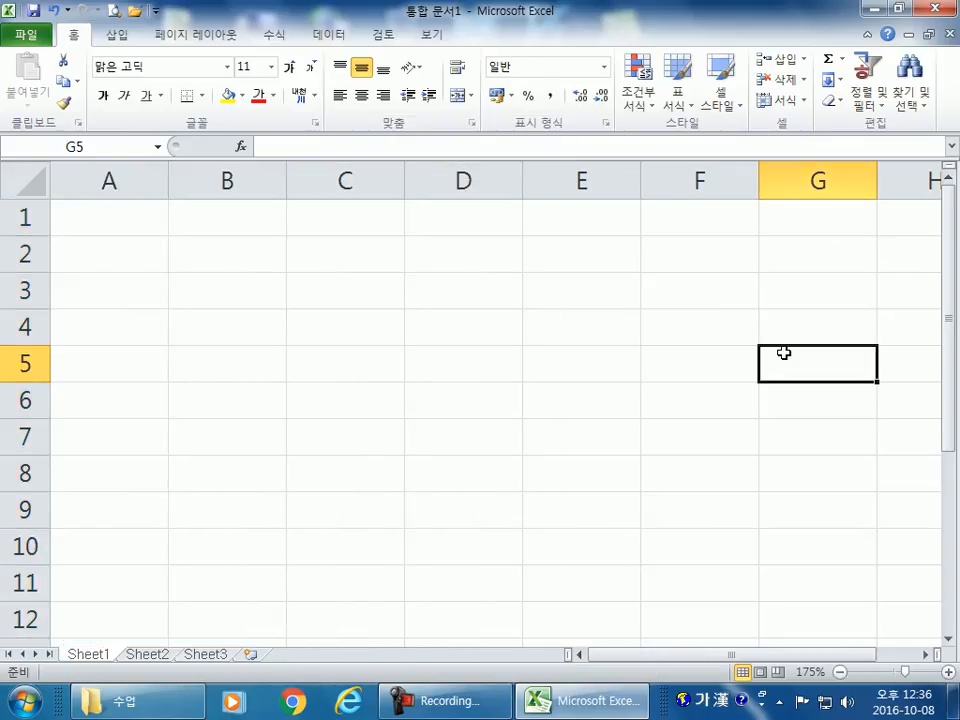
Enter the title 시간표 in cell B2 of the empty sheet.
{"action": "left_click", "coordinate": [14, 184]}
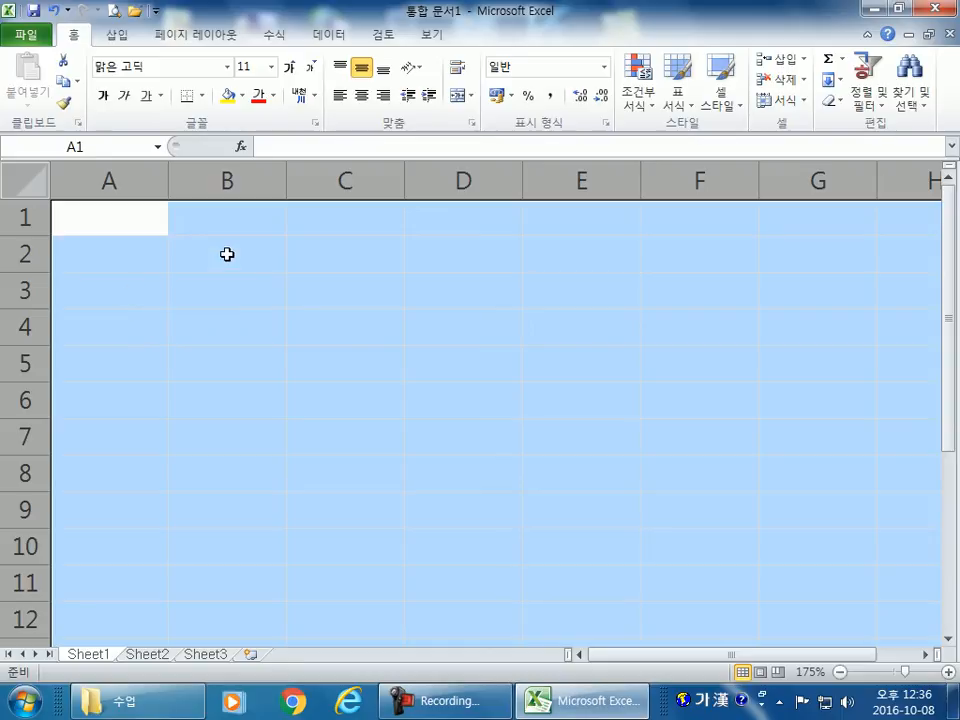
{"action": "left_click", "coordinate": [227, 257]}
{"action": "type", "text": "시간표"}
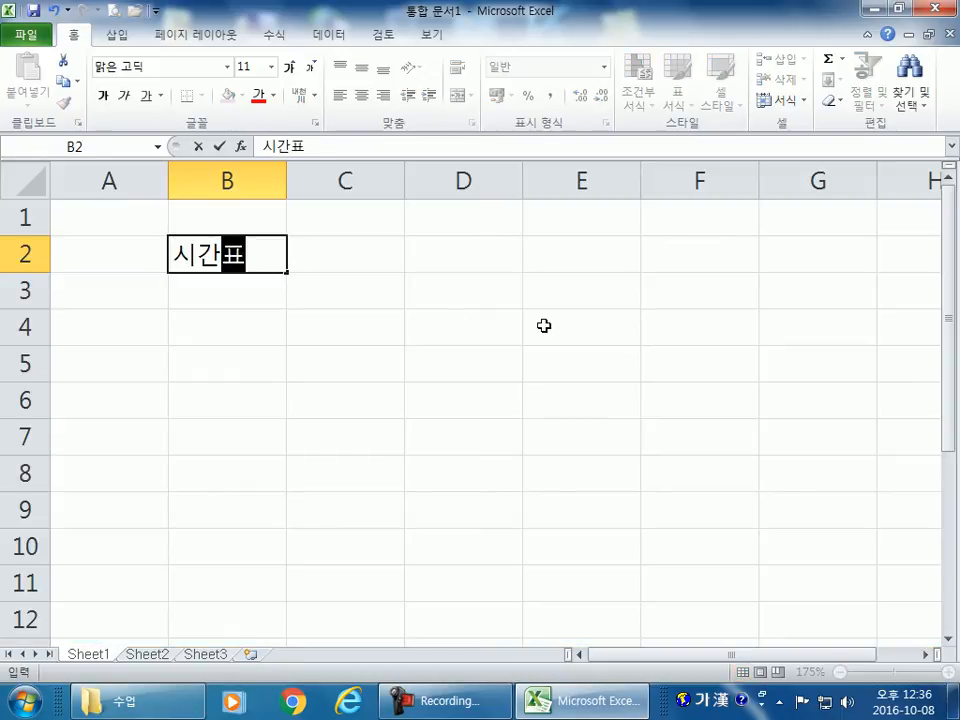
{"action": "key", "text": "Return"}
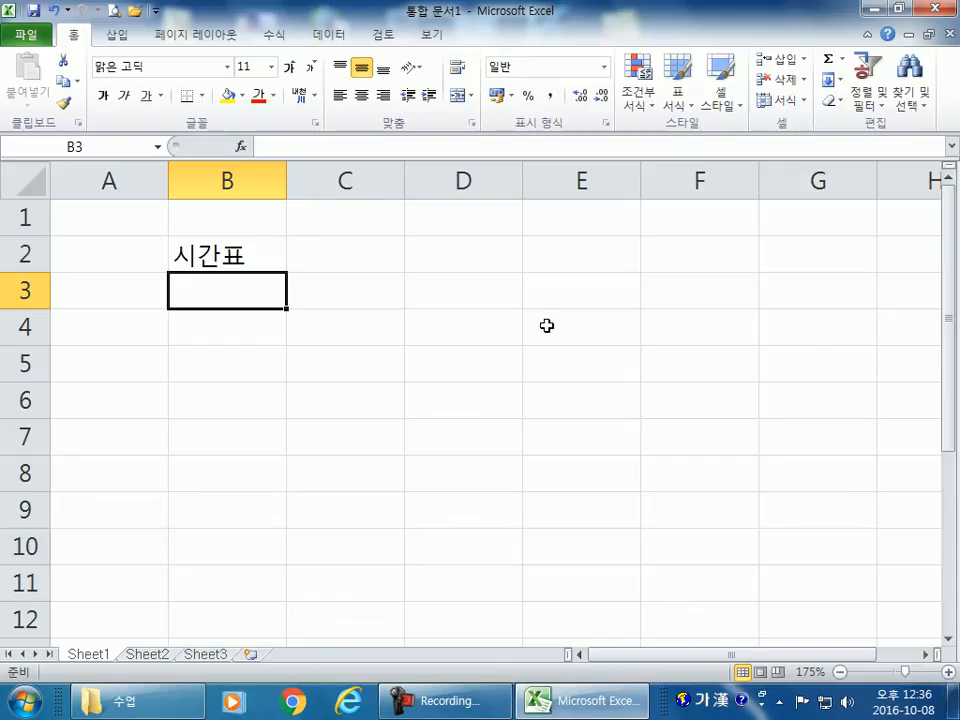
Start the timetable by entering the weekday header 월 in cell C4 and the period number 1 in cell B5.
{"action": "left_click", "coordinate": [216, 259]}
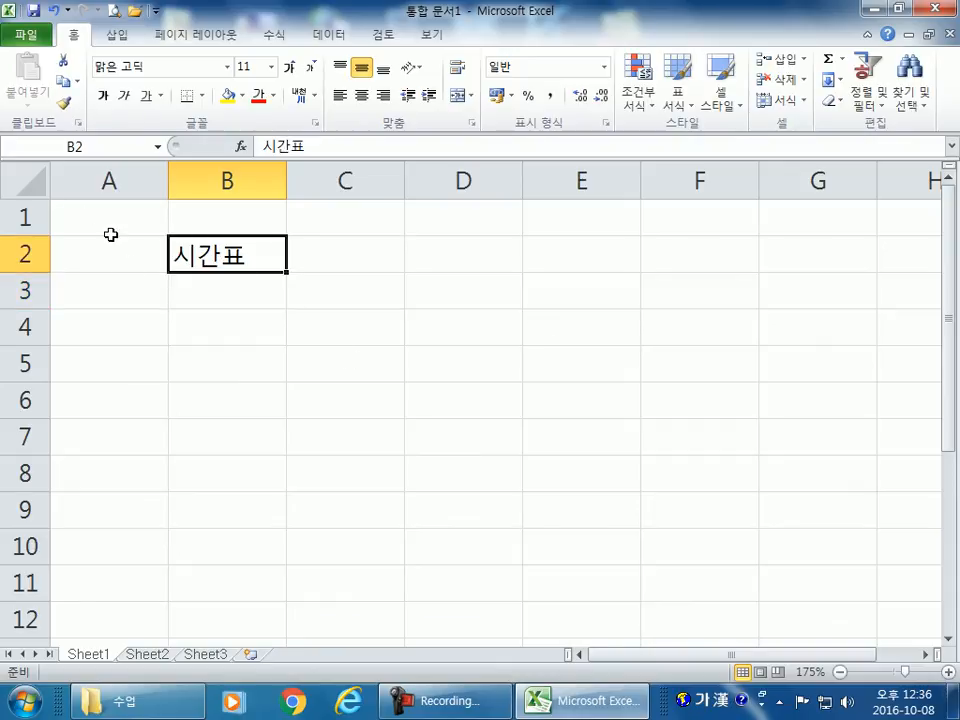
{"action": "key", "text": "Down"}
{"action": "key", "text": "Down"}
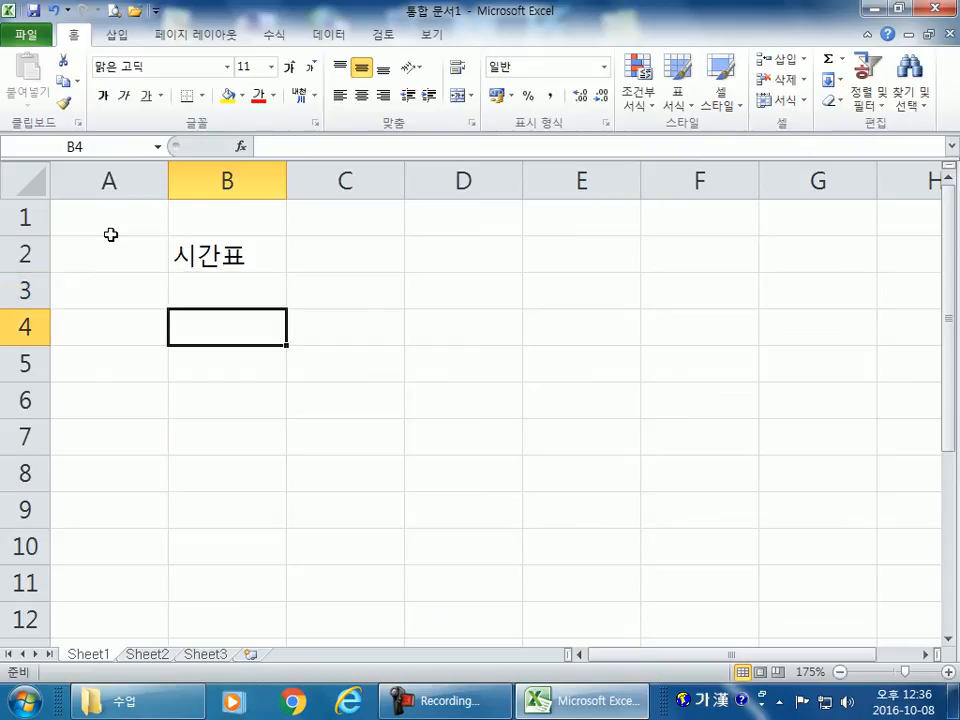
{"action": "key", "text": "Tab"}
{"action": "type", "text": "월"}
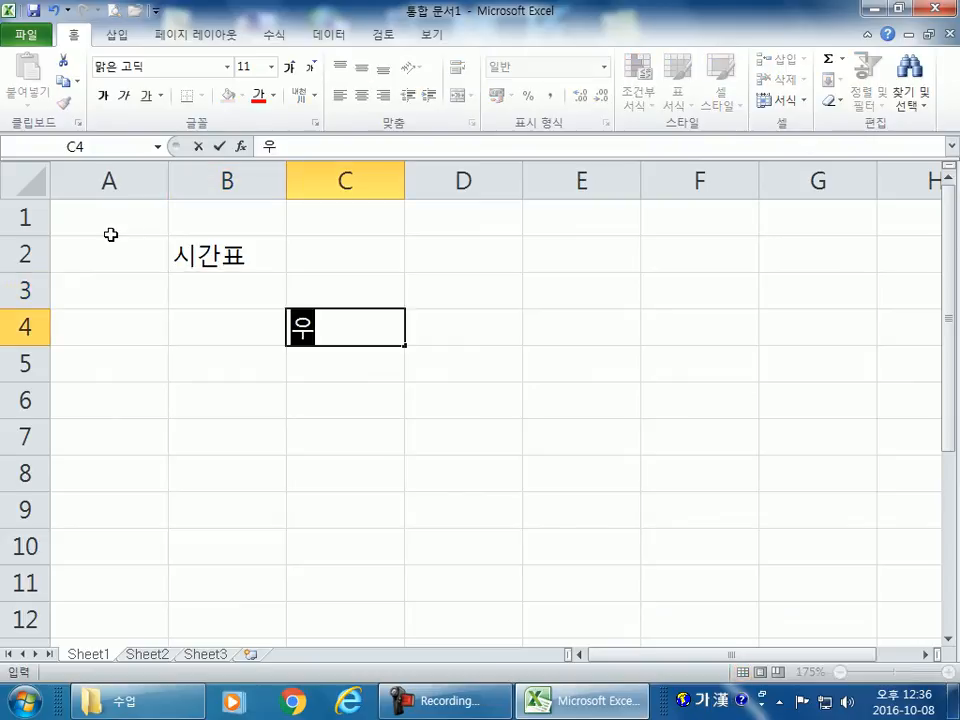
{"action": "key", "text": "Return"}
{"action": "type", "text": "1"}
{"action": "key", "text": "Return"}
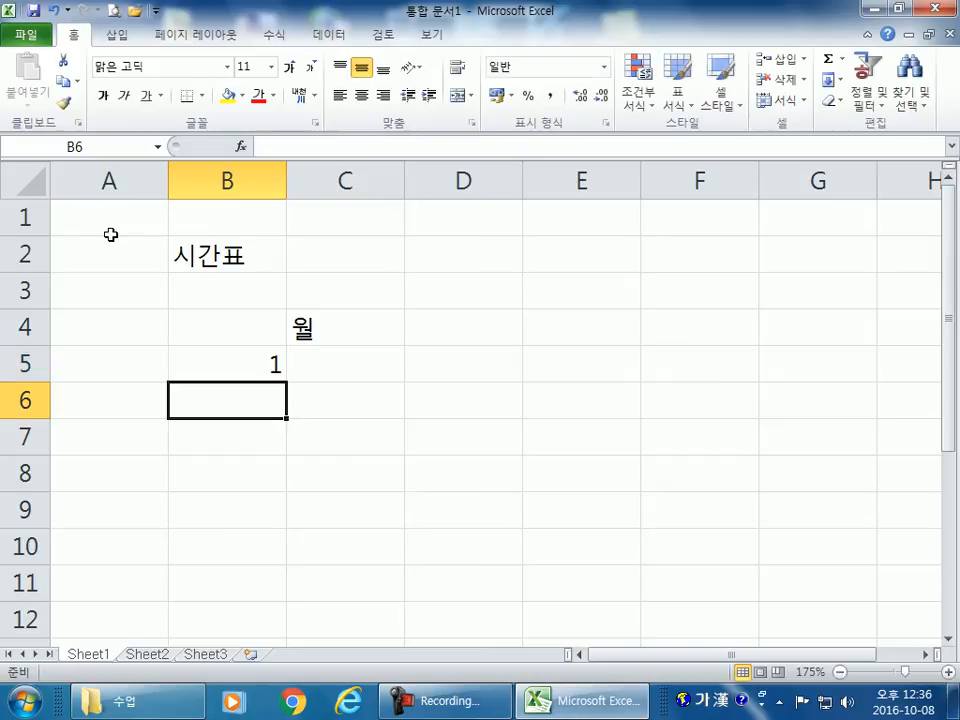
{"action": "key", "text": "Up"}
{"action": "key", "text": "Up"}
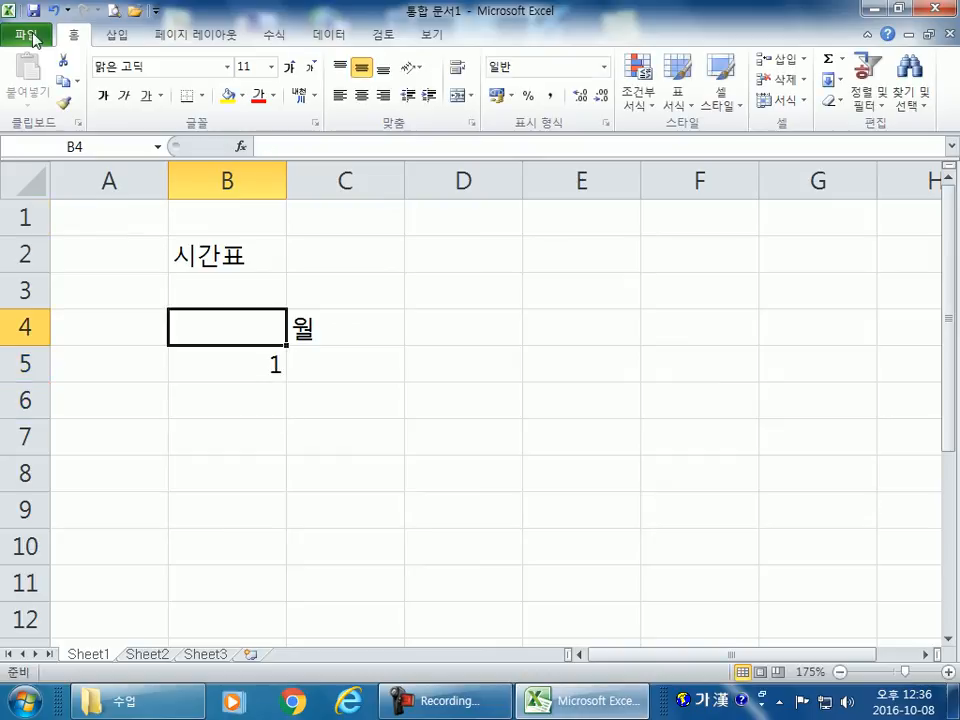
{"action": "left_click", "coordinate": [339, 328]}
{"action": "left_click", "coordinate": [491, 326]}
{"action": "left_click", "coordinate": [587, 326]}
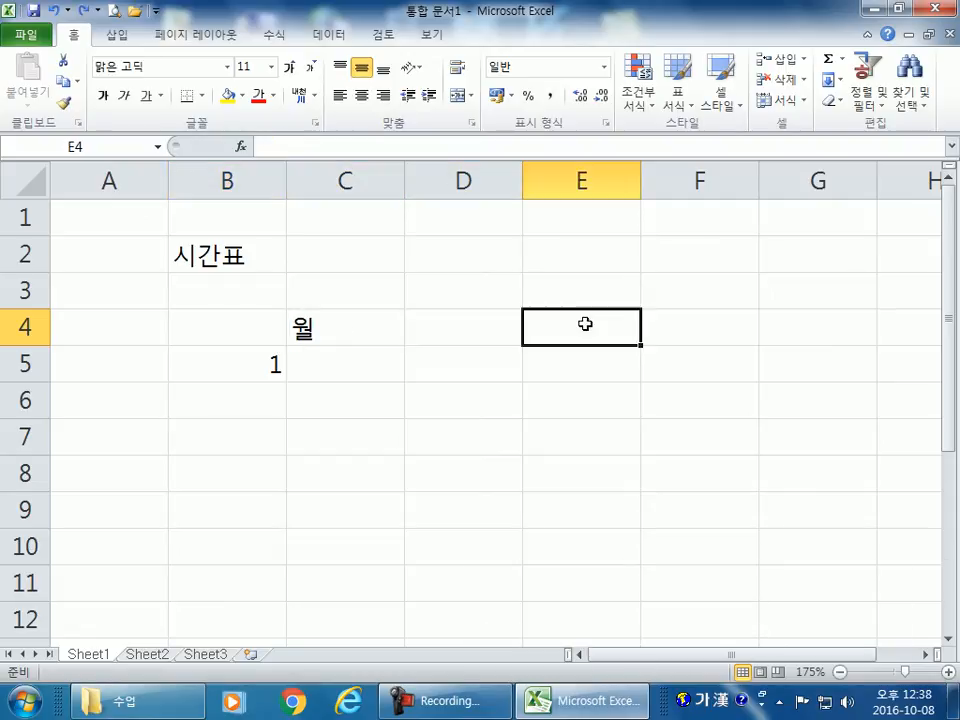
{"action": "left_click", "coordinate": [703, 326]}
{"action": "left_click", "coordinate": [800, 326]}
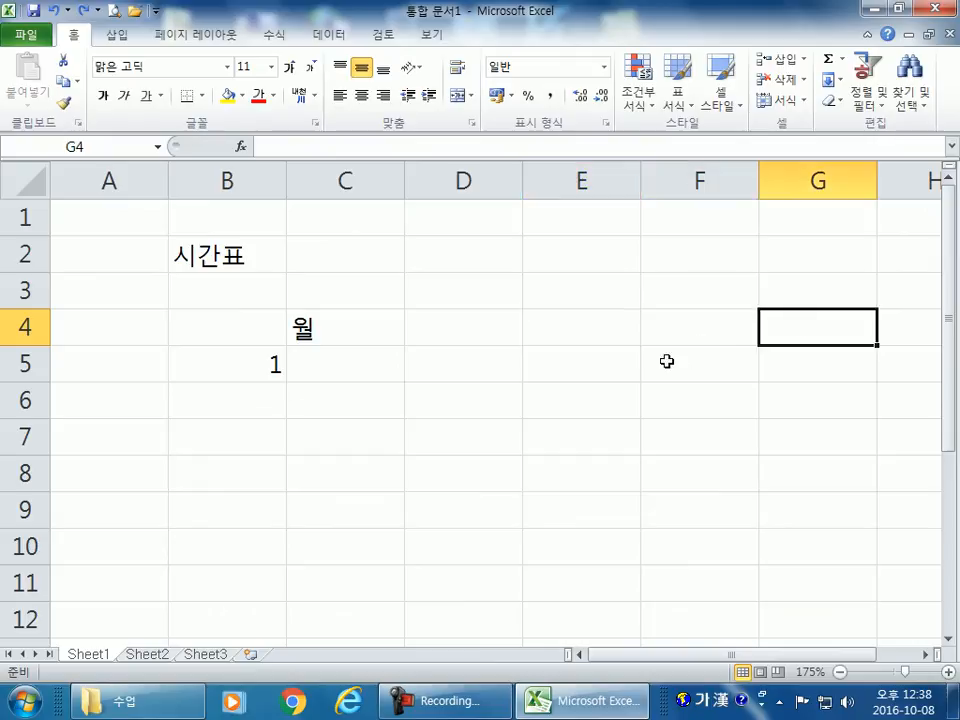
{"action": "left_click", "coordinate": [366, 326]}
{"action": "left_click", "coordinate": [448, 326]}
{"action": "left_click", "coordinate": [561, 324]}
{"action": "left_click", "coordinate": [325, 326]}
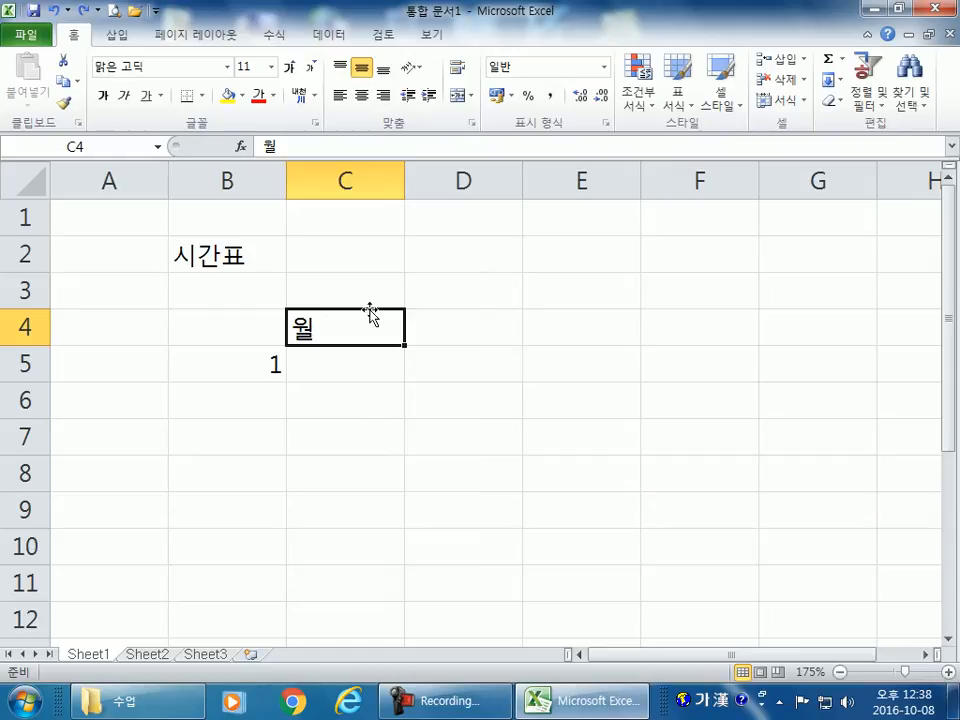
{"action": "left_click", "coordinate": [585, 261]}
{"action": "left_click", "coordinate": [692, 364]}
{"action": "left_click", "coordinate": [493, 474]}
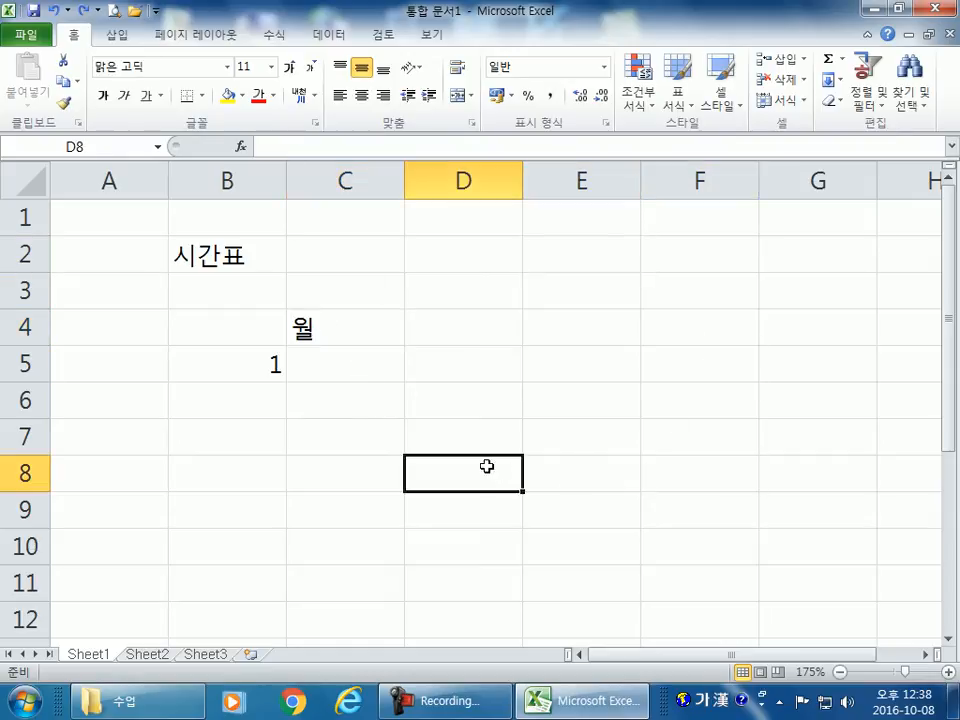
{"action": "left_click", "coordinate": [352, 332]}
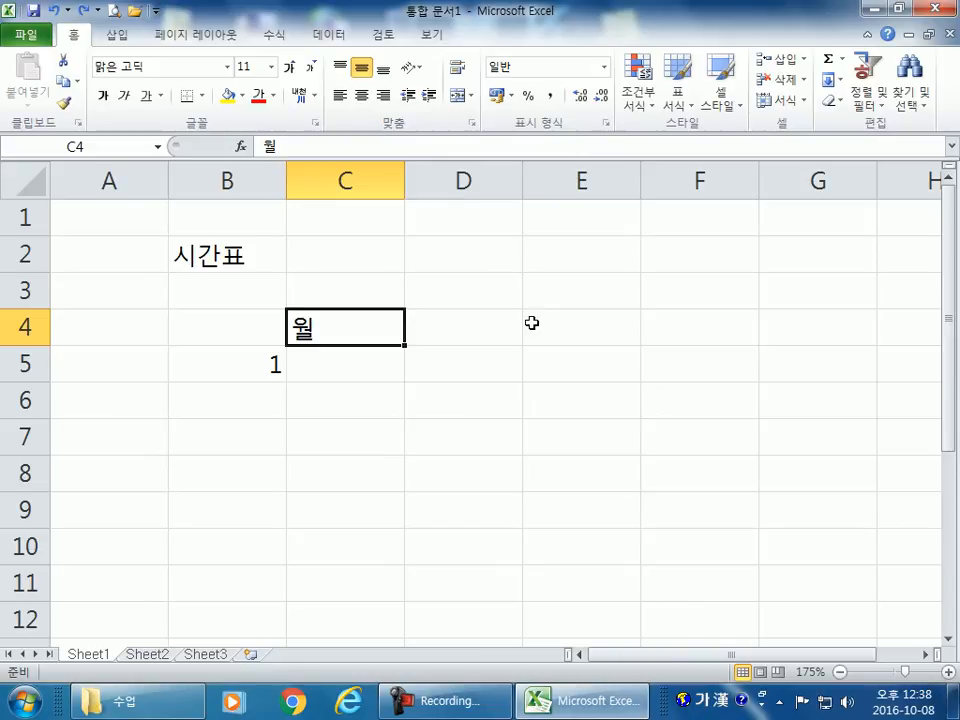
{"action": "left_click_drag", "start_coordinate": [506, 283], "coordinate": [611, 401]}
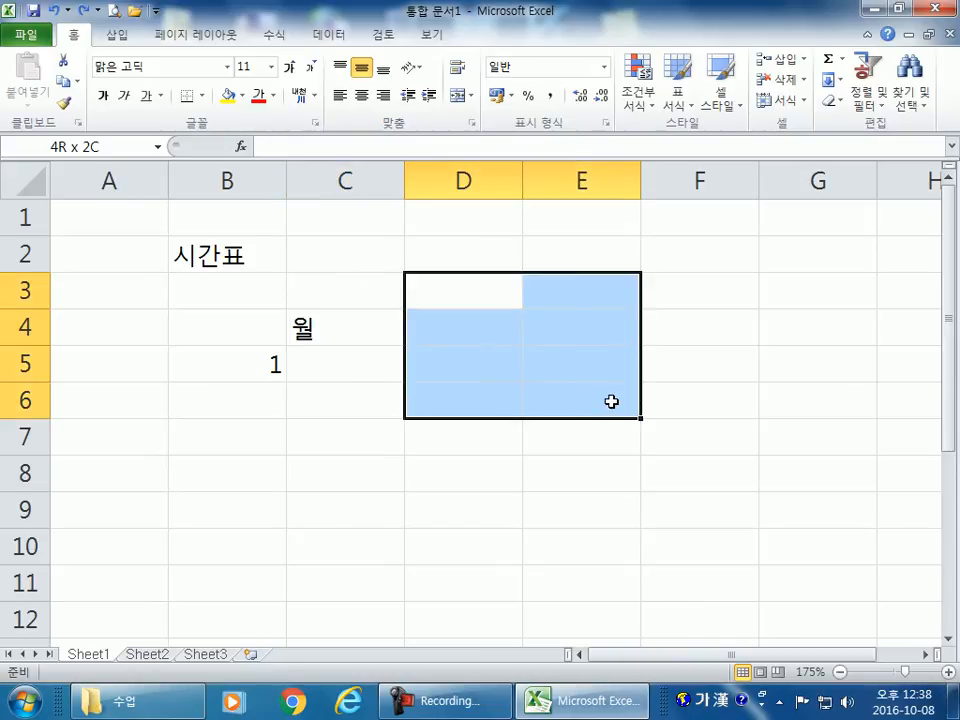
{"action": "left_click", "coordinate": [369, 334]}
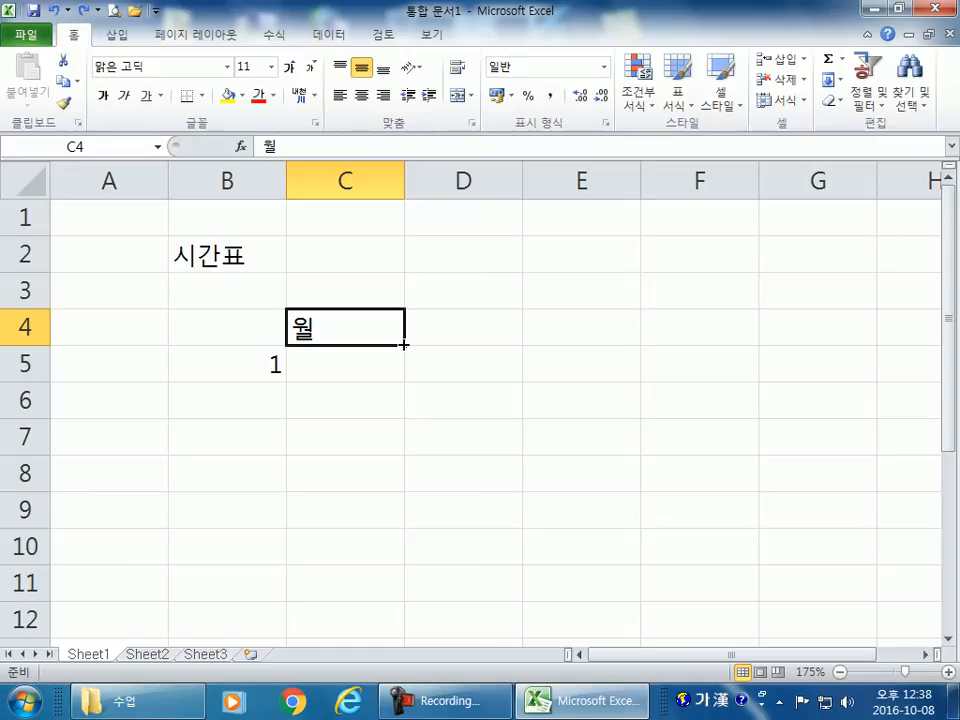
{"action": "left_click_drag", "start_coordinate": [403, 345], "coordinate": [852, 338]}
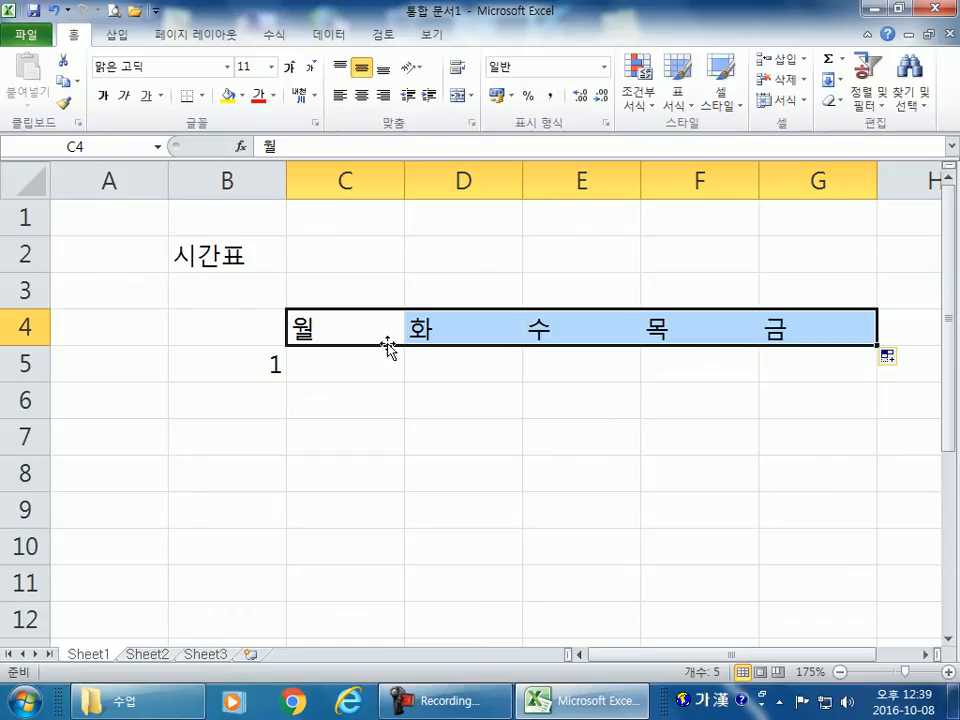
{"action": "key", "text": "ctrl+z"}
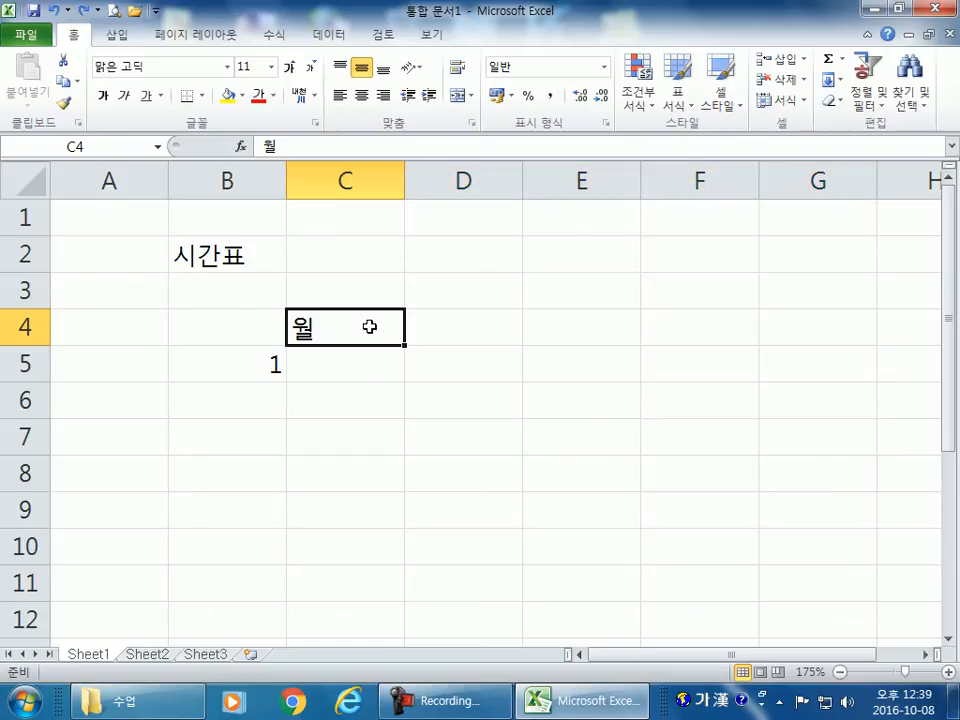
Fill the weekday headers across row 4 from 월 in C4 through 금 in G4.
{"action": "left_click", "coordinate": [389, 459]}
{"action": "left_click", "coordinate": [354, 331]}
{"action": "left_click_drag", "start_coordinate": [406, 346], "coordinate": [845, 341]}
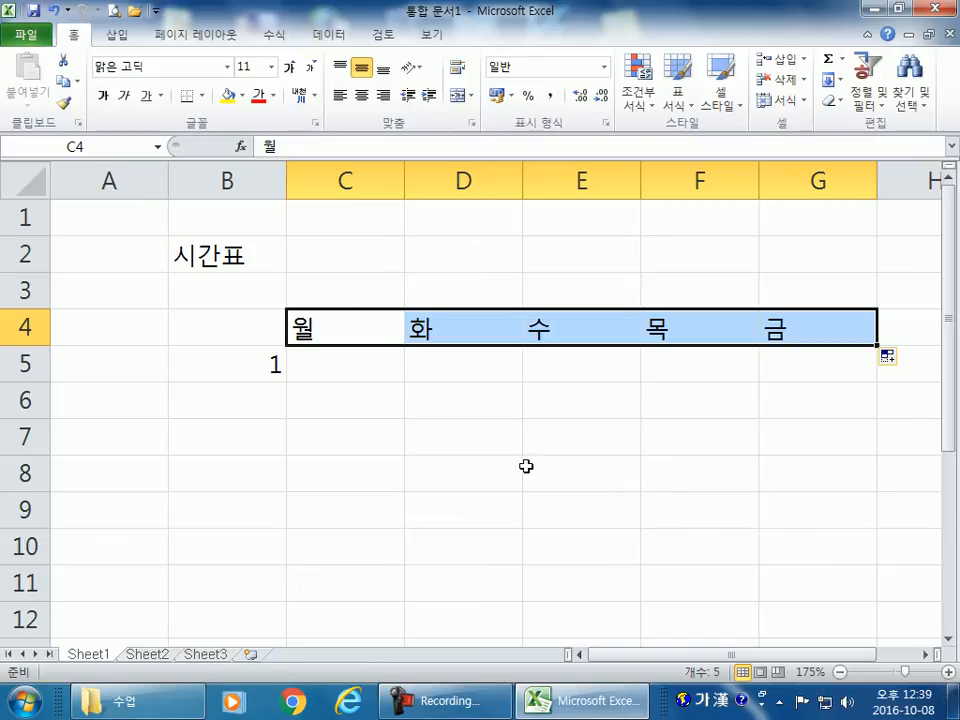
Copy the period number 1 from B5 down through B11 with the fill handle.
{"action": "left_click", "coordinate": [257, 364]}
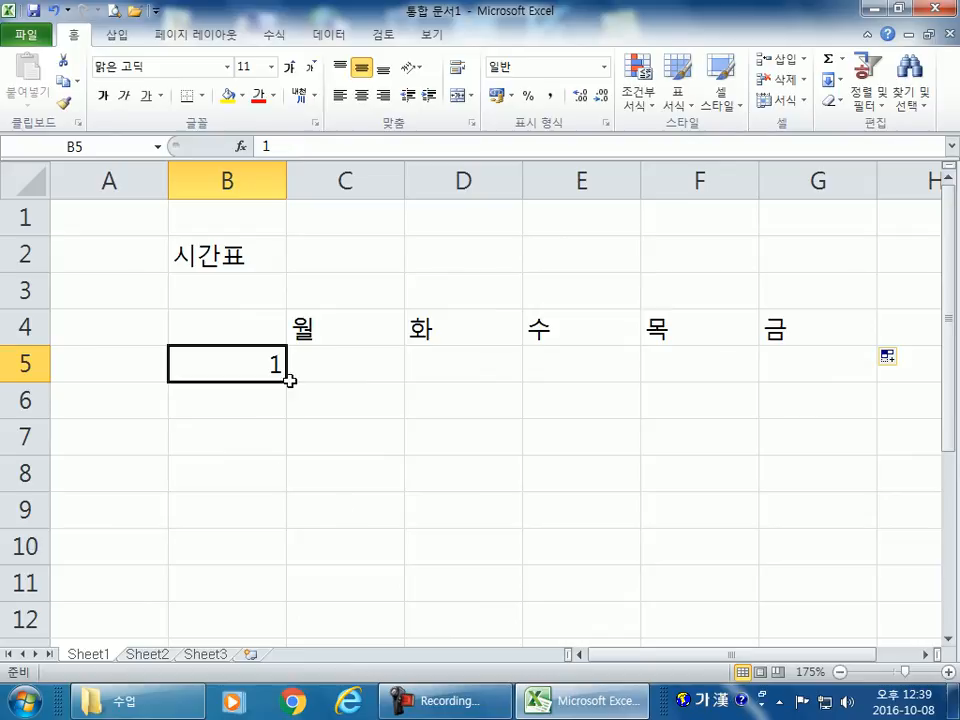
{"action": "left_click_drag", "start_coordinate": [287, 381], "coordinate": [270, 592]}
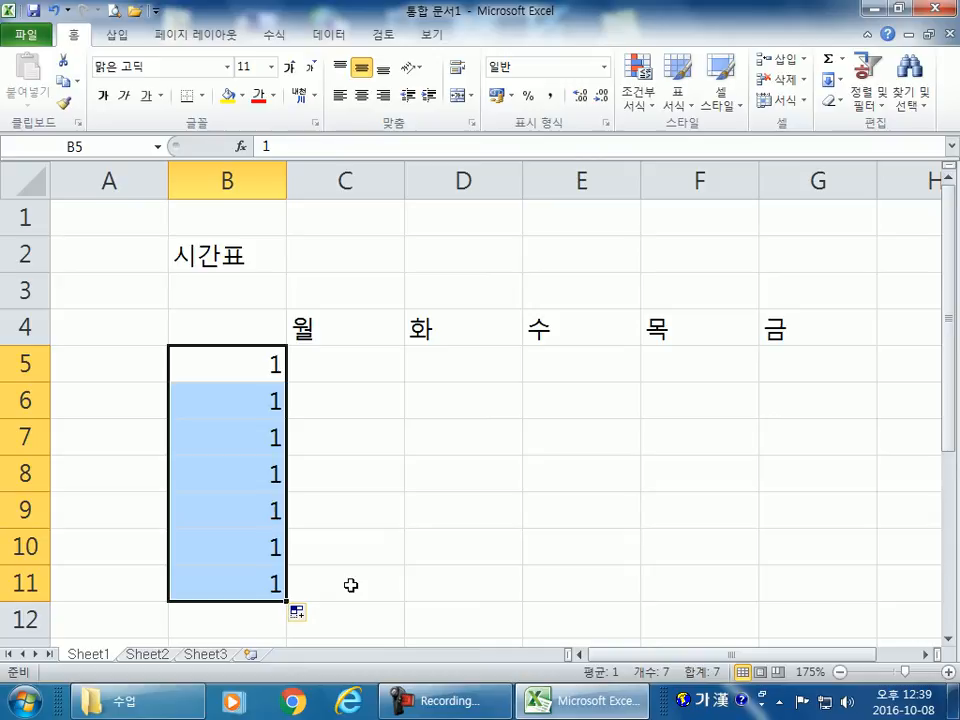
{"action": "left_click", "coordinate": [257, 396]}
{"action": "left_click", "coordinate": [253, 361]}
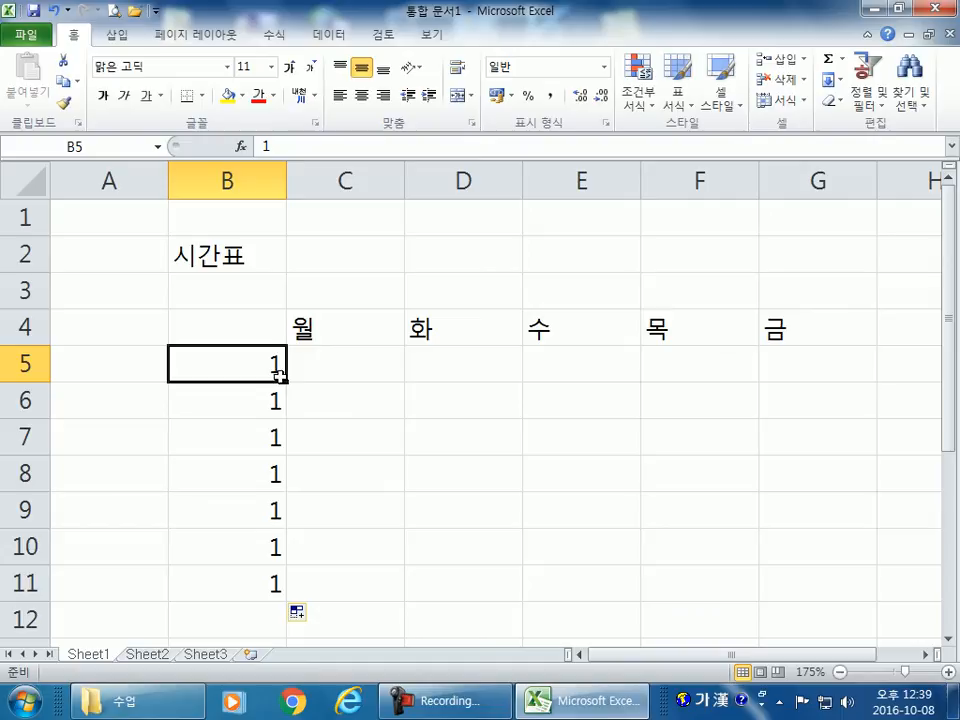
{"action": "scroll", "coordinate": [275, 365], "scroll_direction": "down", "scroll_amount": 1}
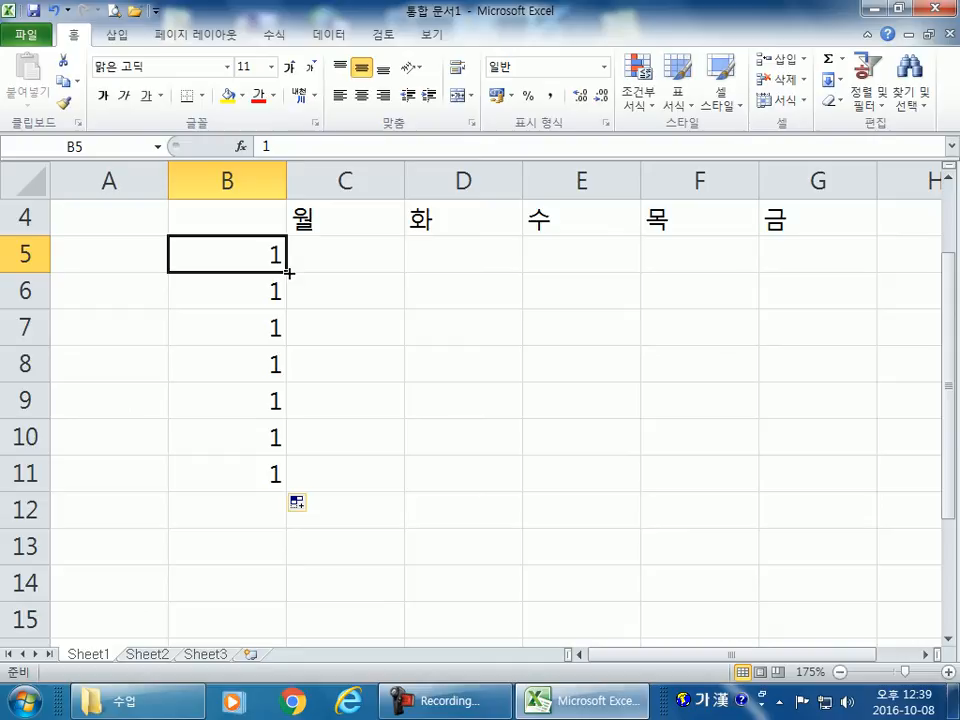
{"action": "scroll", "coordinate": [480, 336], "scroll_direction": "down", "scroll_amount": 3}
{"action": "left_click_drag", "start_coordinate": [330, 290], "coordinate": [518, 442]}
{"action": "left_click_drag", "start_coordinate": [345, 295], "coordinate": [519, 349]}
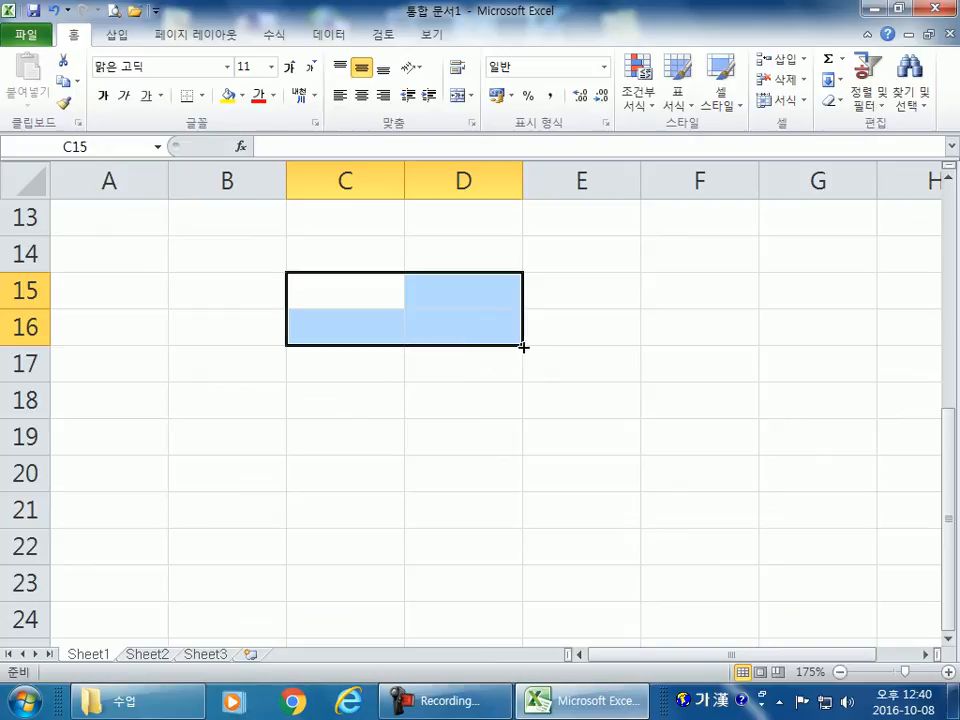
{"action": "scroll", "coordinate": [377, 324], "scroll_direction": "up", "scroll_amount": 3}
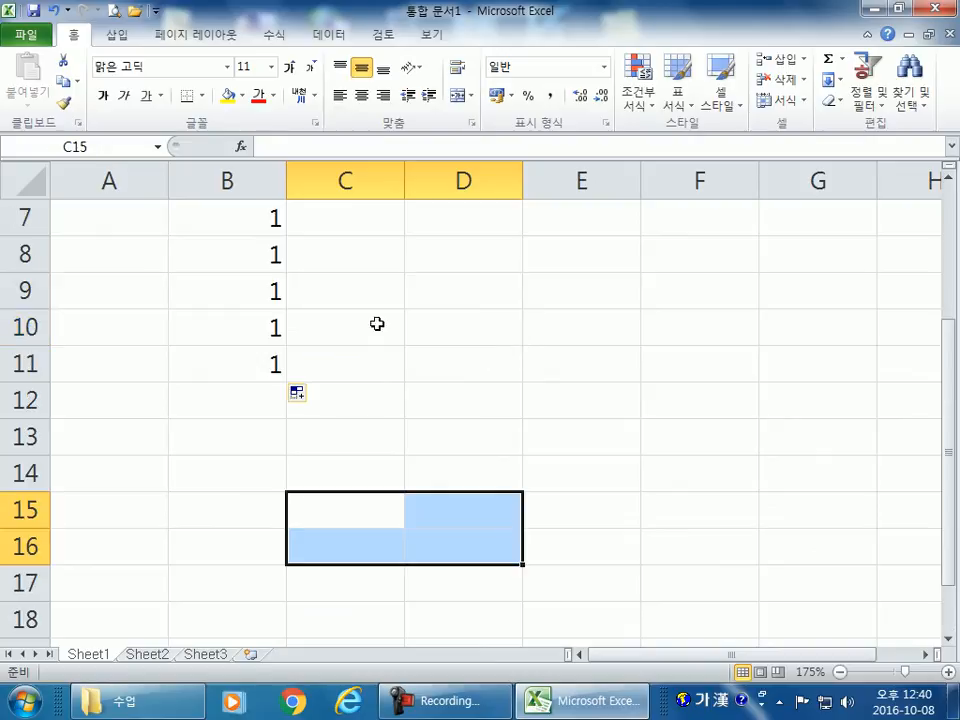
Fill B5 down to B11 as an increasing number series from 1 to 7.
{"action": "left_click", "coordinate": [266, 255]}
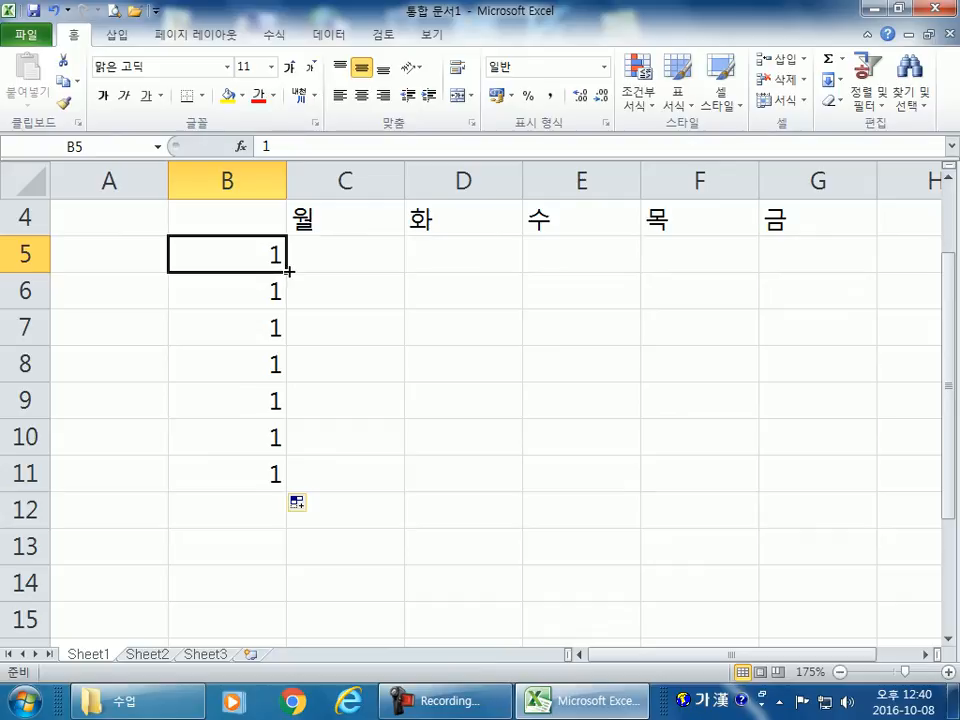
{"action": "left_click_drag", "start_coordinate": [287, 270], "coordinate": [289, 450]}
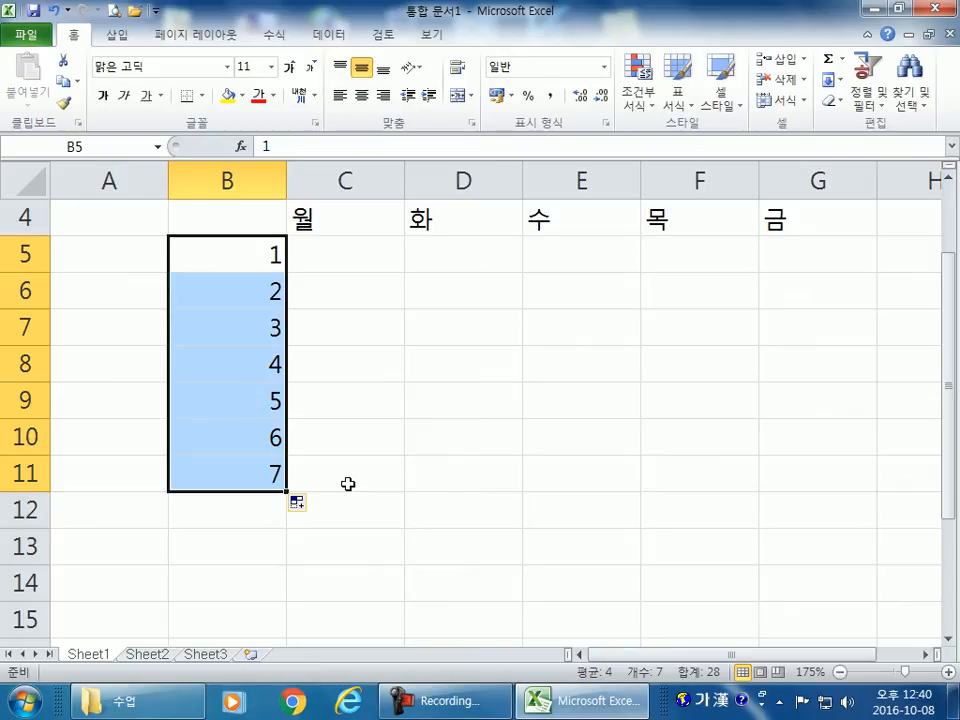
Append 교시 to the period number in B5 so that it reads 1교시.
{"action": "left_click", "coordinate": [257, 261]}
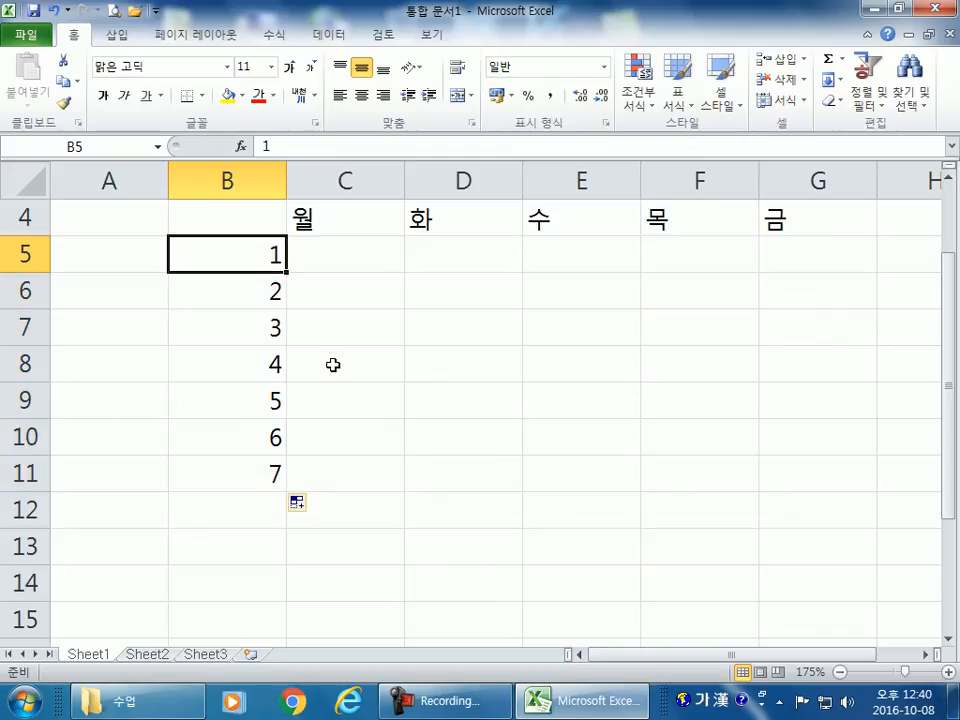
{"action": "key", "text": "F2"}
{"action": "type", "text": "교시"}
{"action": "key", "text": "Return"}
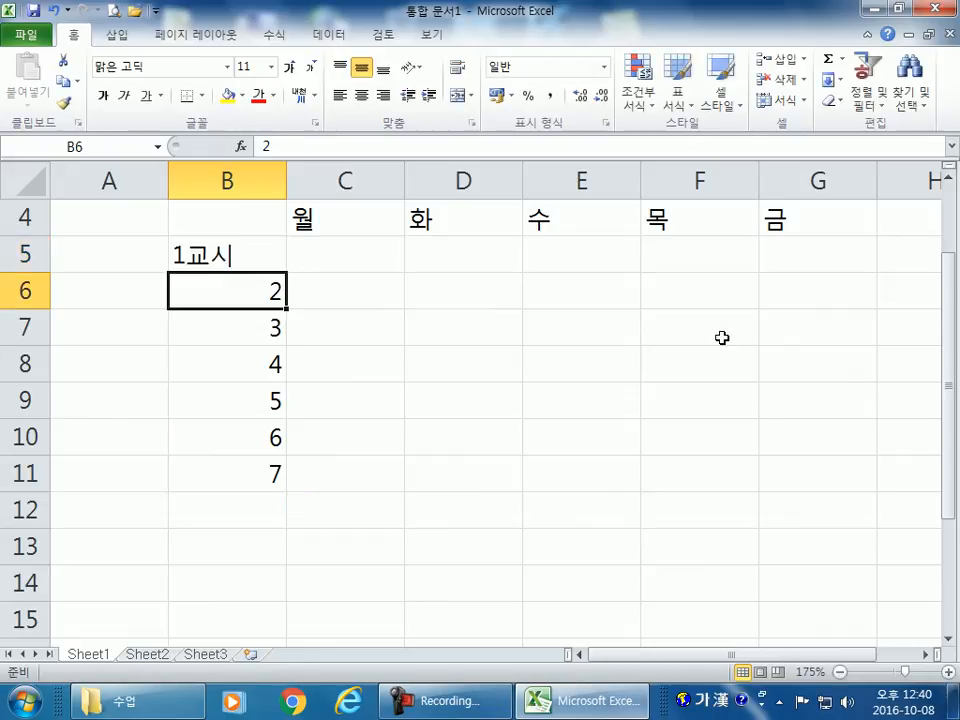
Fill the period labels from B5 down to 6교시 in B10 and clear the leftover number in B11.
{"action": "key", "text": "Up"}
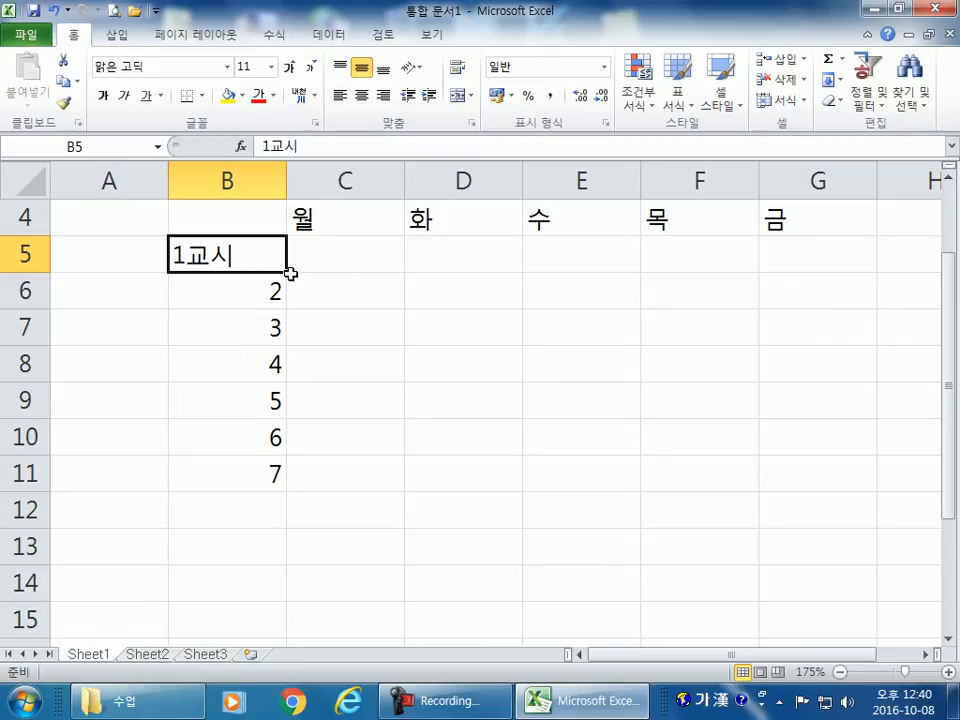
{"action": "left_click_drag", "start_coordinate": [287, 271], "coordinate": [285, 452]}
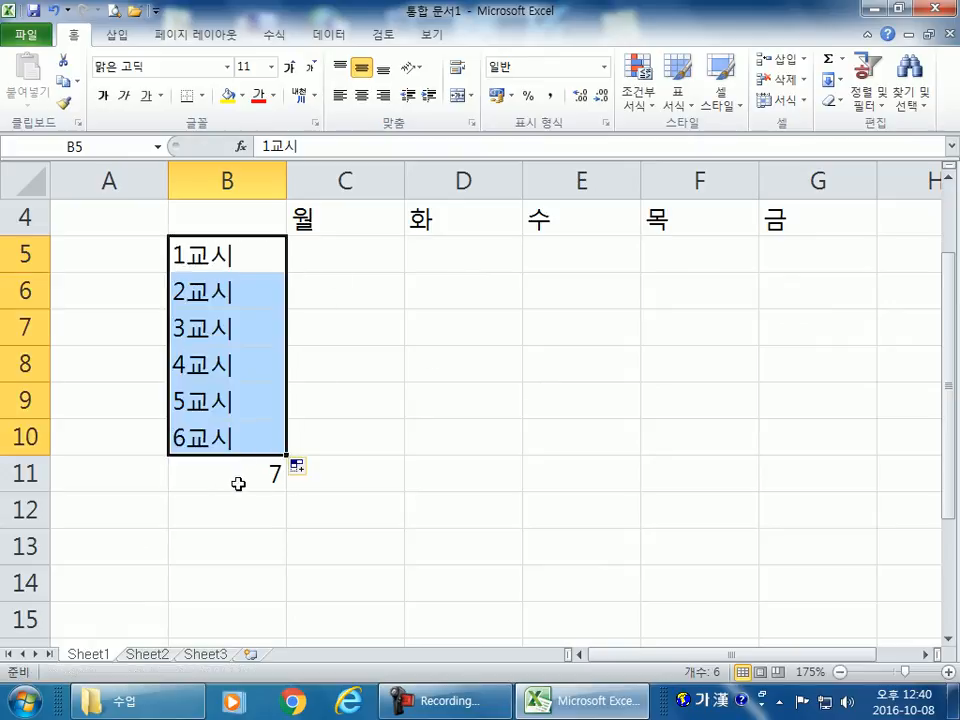
{"action": "left_click", "coordinate": [253, 474]}
{"action": "key", "text": "Delete"}
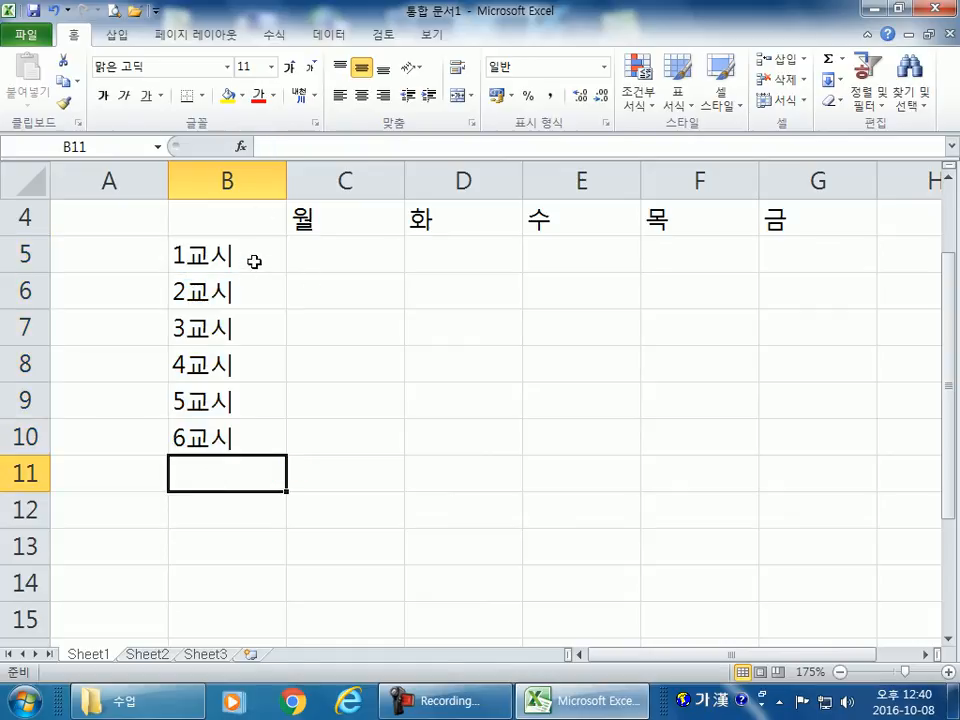
{"action": "left_click", "coordinate": [253, 264]}
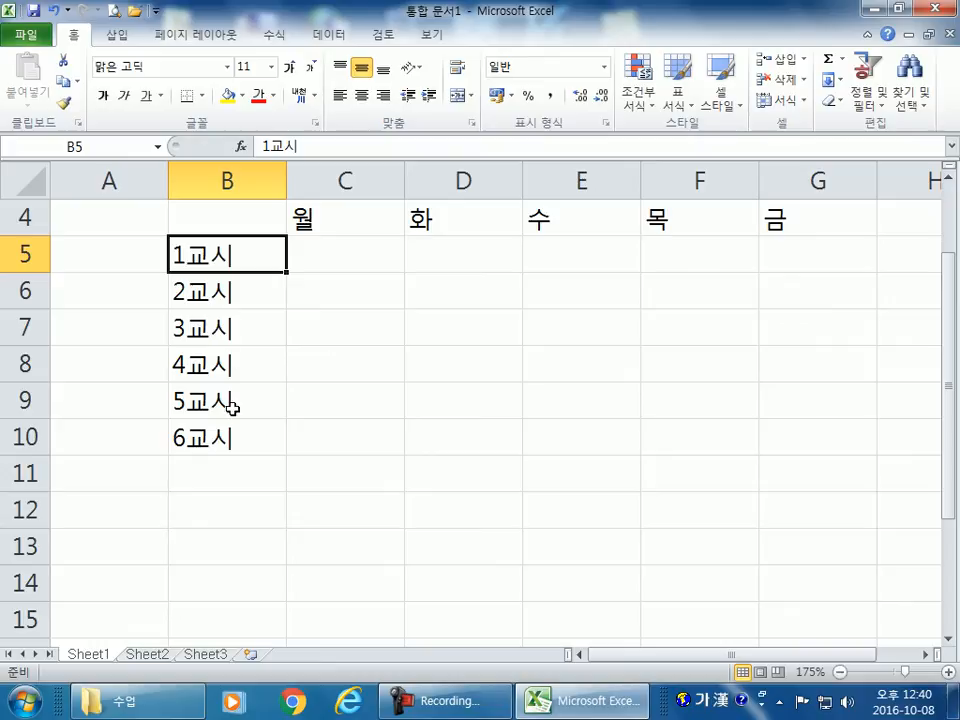
{"action": "scroll", "coordinate": [245, 420], "scroll_direction": "up", "scroll_amount": 1}
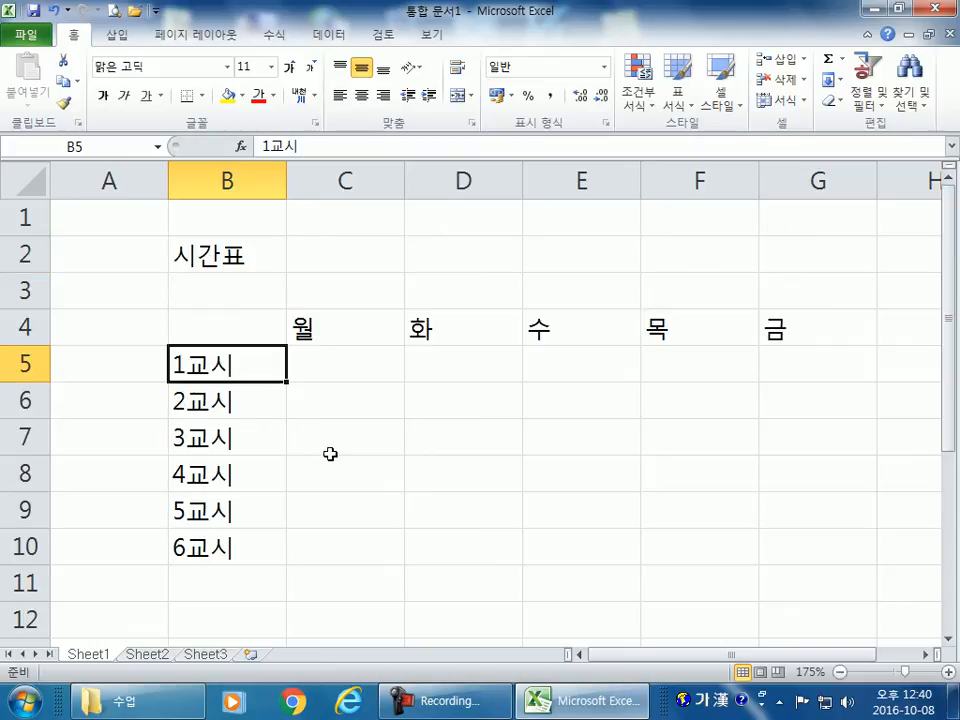
Replace the header in C4 with Mon and fill the English weekdays across to Fri in G4.
{"action": "left_click", "coordinate": [332, 330]}
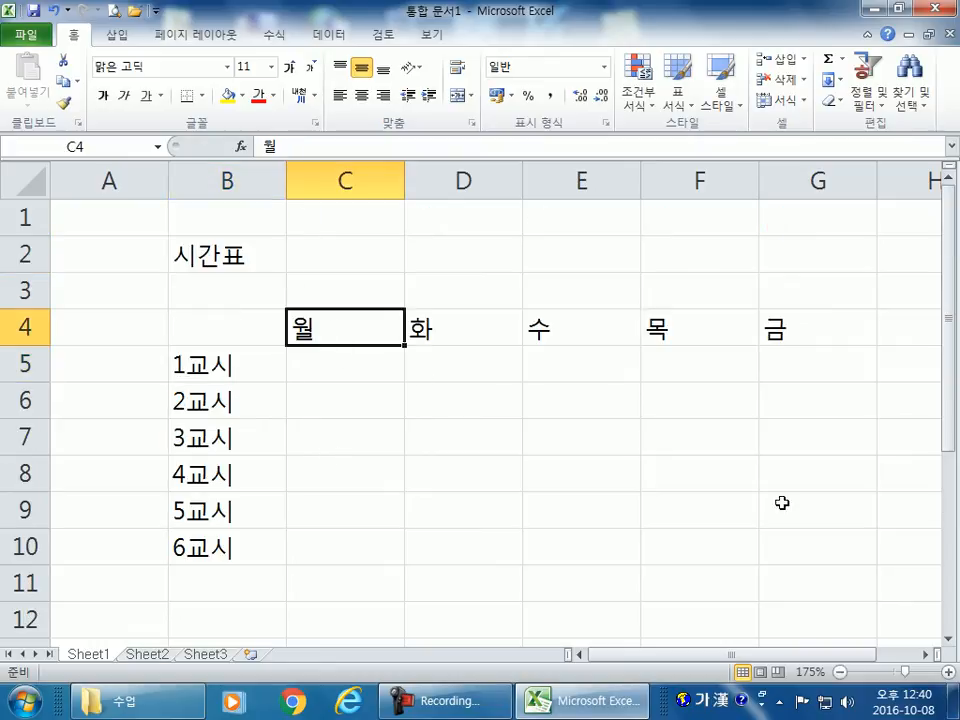
{"action": "key", "text": "Hangul"}
{"action": "type", "text": "Mon"}
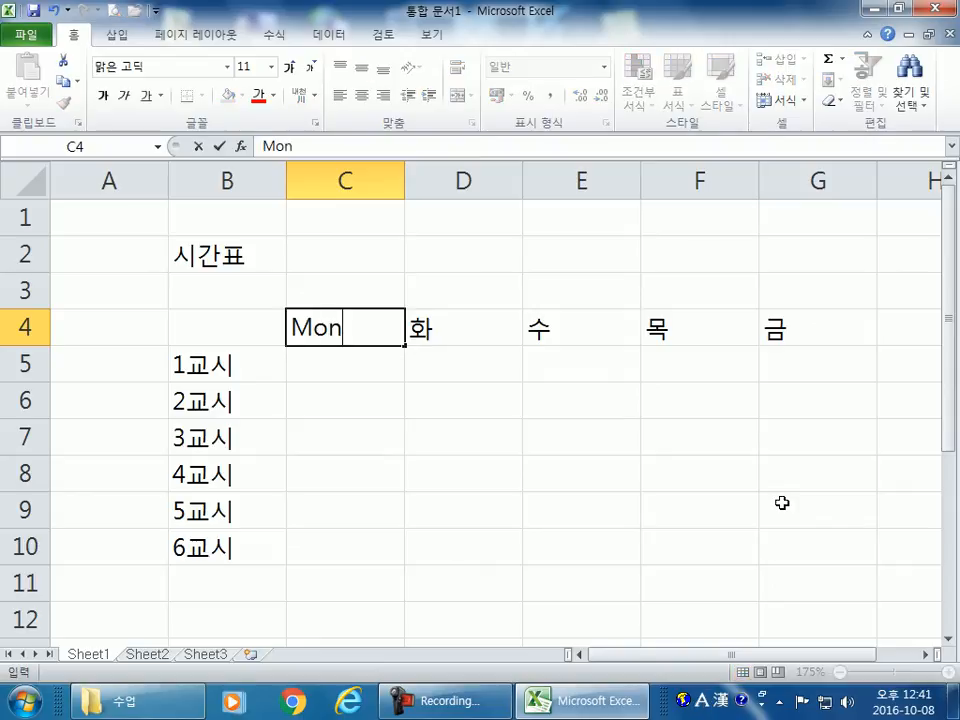
{"action": "key", "text": "Return"}
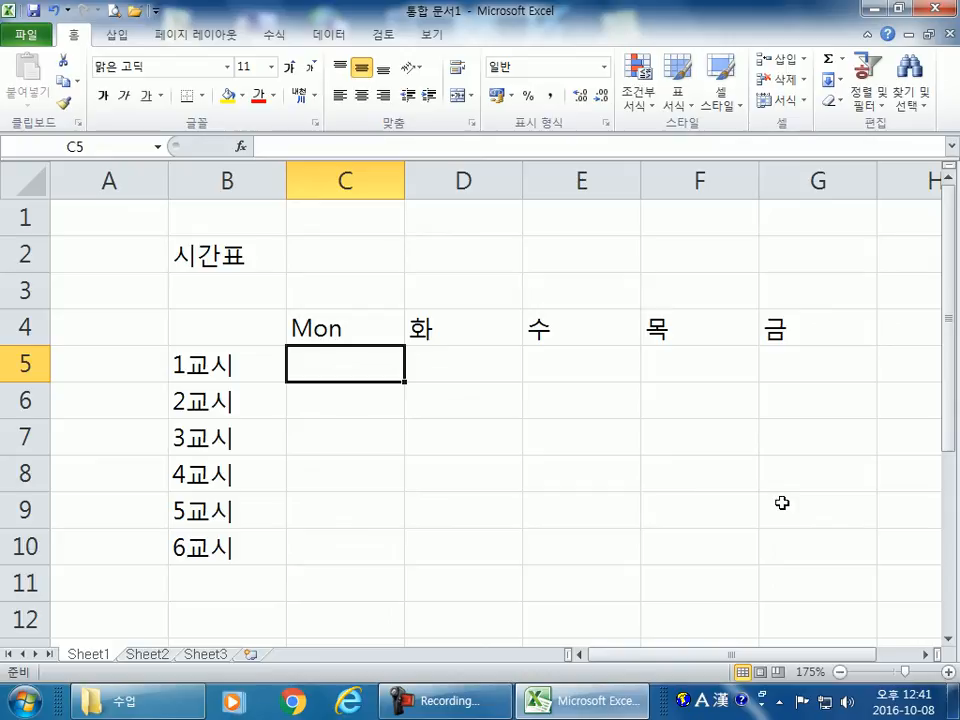
{"action": "left_click", "coordinate": [298, 314]}
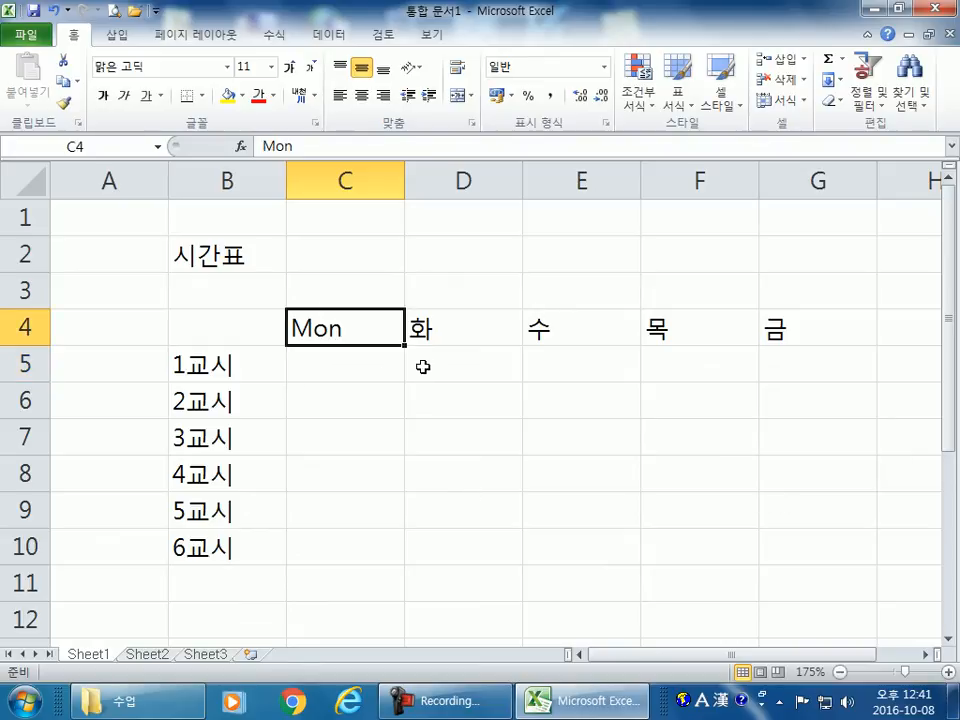
{"action": "left_click_drag", "start_coordinate": [405, 346], "coordinate": [432, 347]}
{"action": "left_click_drag", "start_coordinate": [805, 347], "coordinate": [842, 347]}
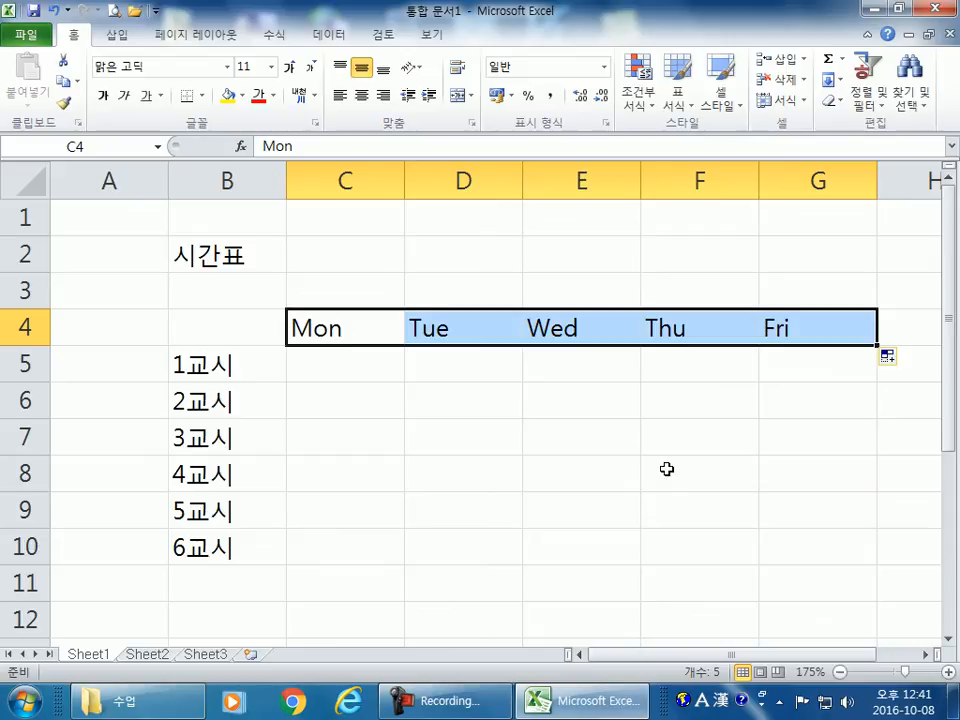
Set the header in C4 to 월 and fill the Korean weekdays across to 금 in G4, replacing the English ones.
{"action": "left_click", "coordinate": [252, 331]}
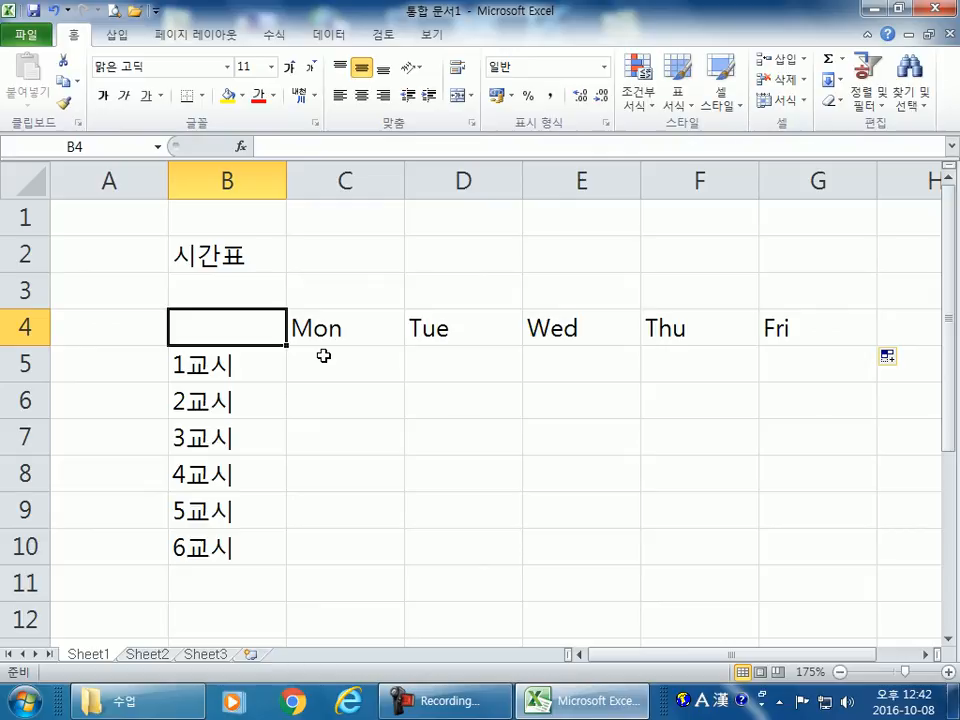
{"action": "left_click", "coordinate": [373, 328]}
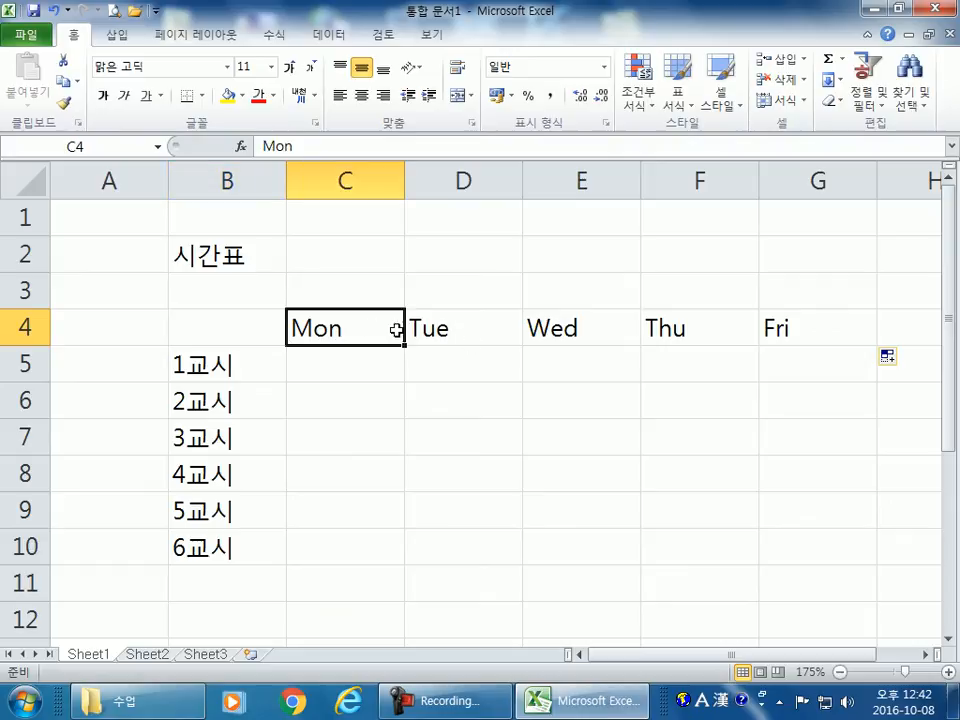
{"action": "type", "text": "dnjf"}
{"action": "key", "text": "Return"}
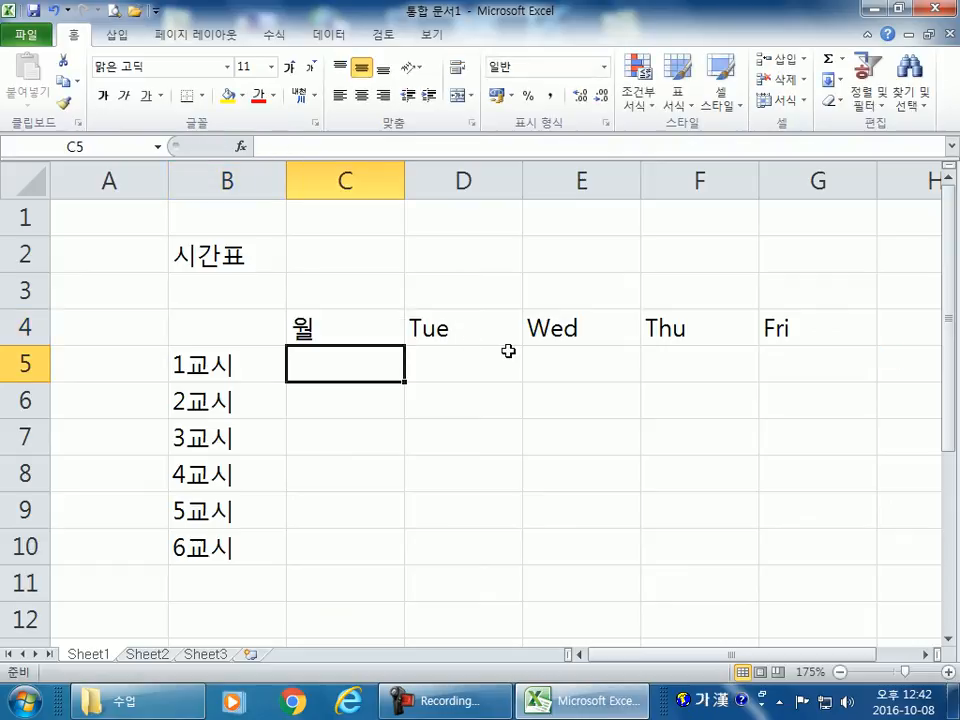
{"action": "left_click", "coordinate": [356, 329]}
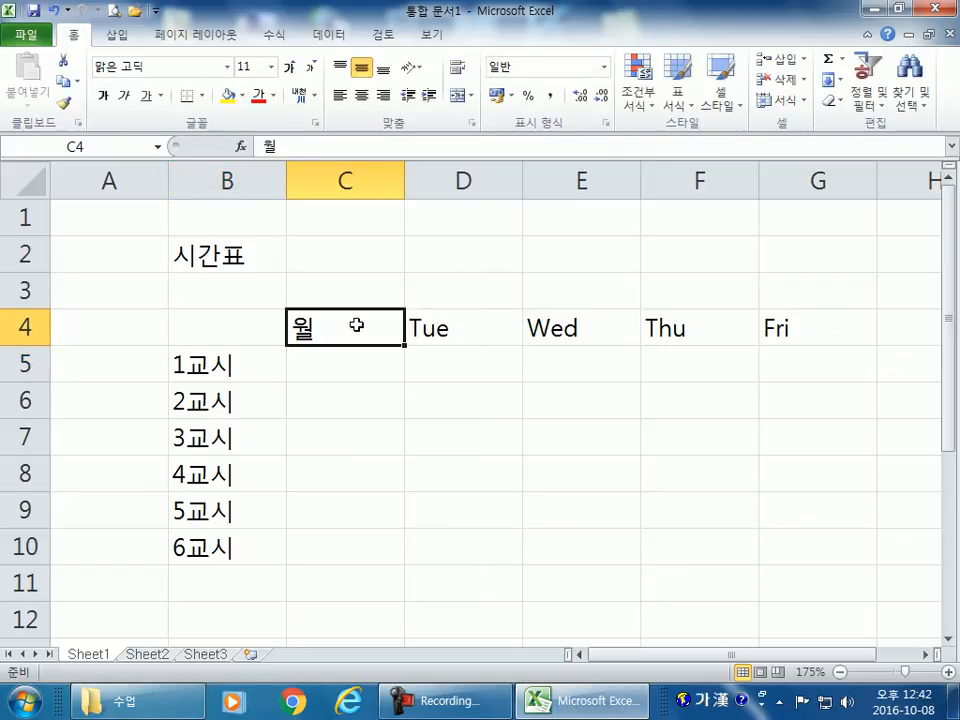
{"action": "left_click_drag", "start_coordinate": [407, 343], "coordinate": [868, 349]}
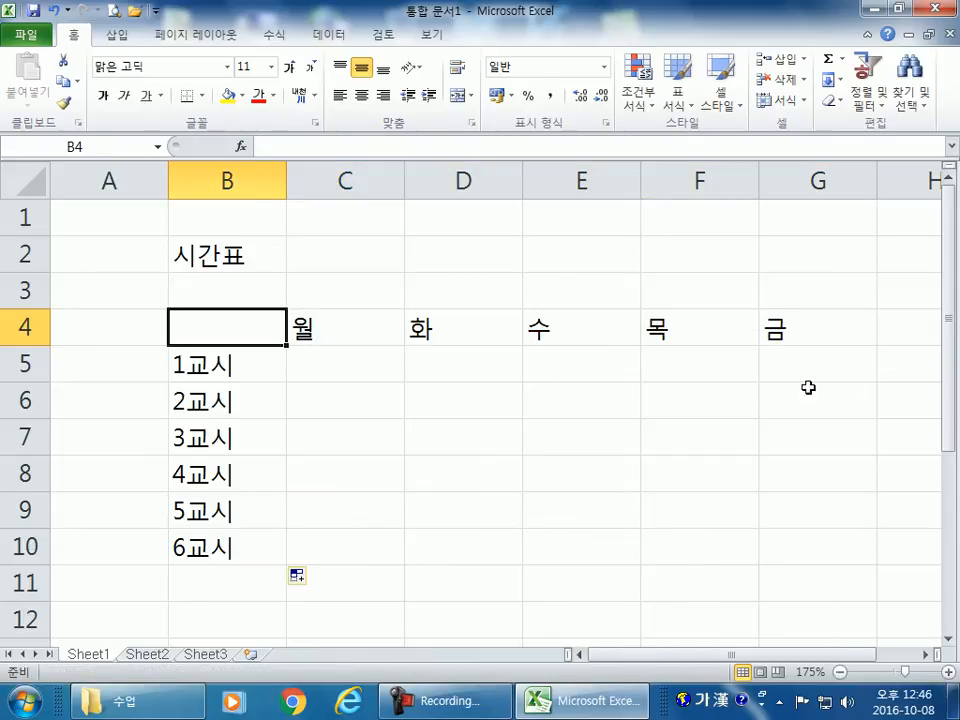
{"action": "left_click", "coordinate": [319, 368]}
{"action": "left_click", "coordinate": [466, 370]}
{"action": "left_click", "coordinate": [600, 368]}
{"action": "left_click", "coordinate": [716, 368]}
{"action": "left_click", "coordinate": [810, 368]}
Enter the subject 국어 for Monday's first period in cell C5.
{"action": "left_click", "coordinate": [383, 367]}
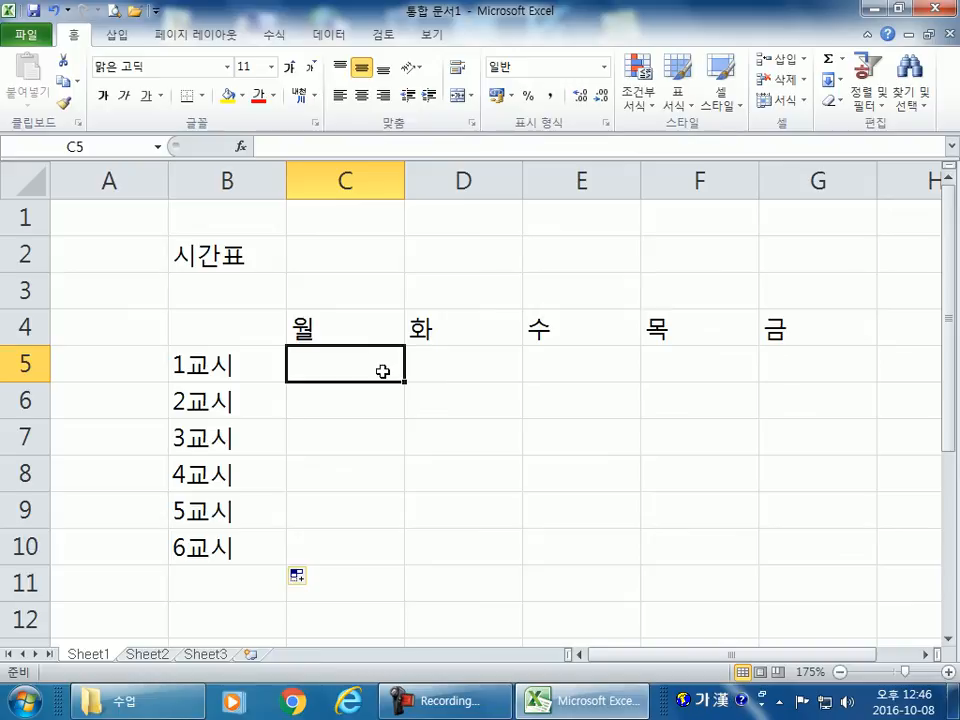
{"action": "type", "text": "국어"}
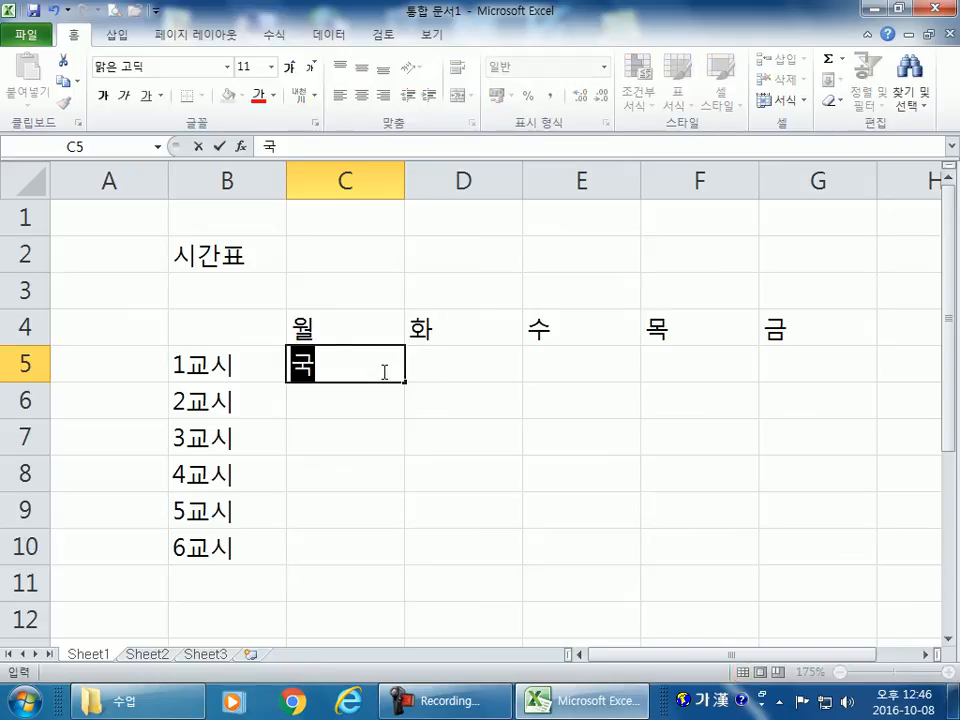
{"action": "key", "text": "Return"}
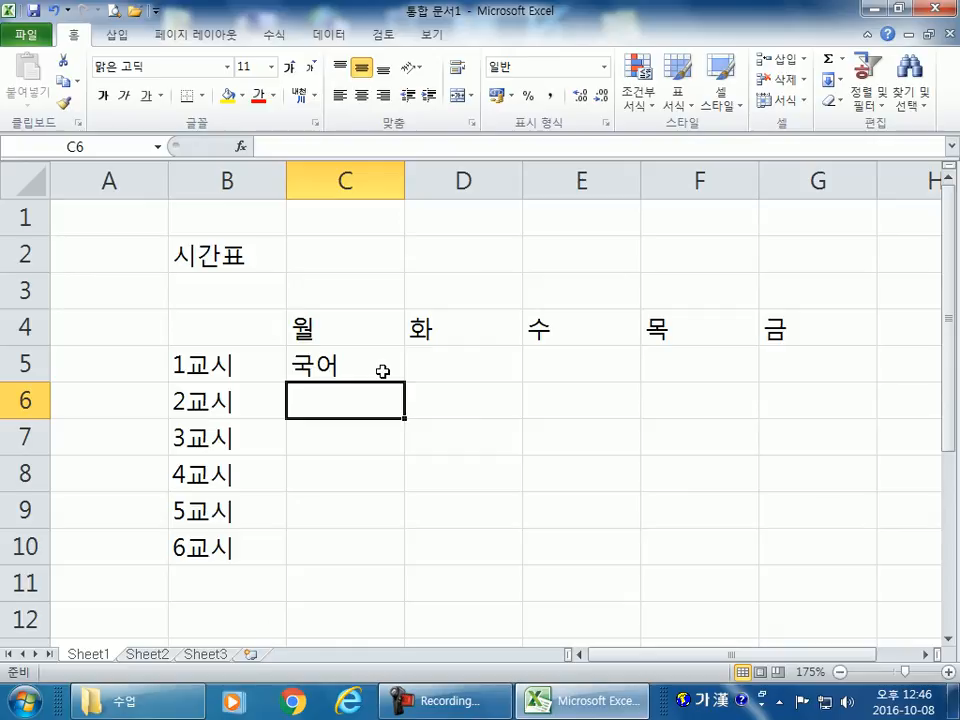
Enter the subject 국어 for Monday's second to sixth periods in cells C6 to C10.
{"action": "type", "text": "국어"}
{"action": "key", "text": "Return"}
{"action": "type", "text": "국어"}
{"action": "key", "text": "Return"}
{"action": "type", "text": "국어"}
{"action": "key", "text": "Return"}
{"action": "type", "text": "국어"}
{"action": "key", "text": "Return"}
{"action": "type", "text": "국어"}
{"action": "key", "text": "Return"}
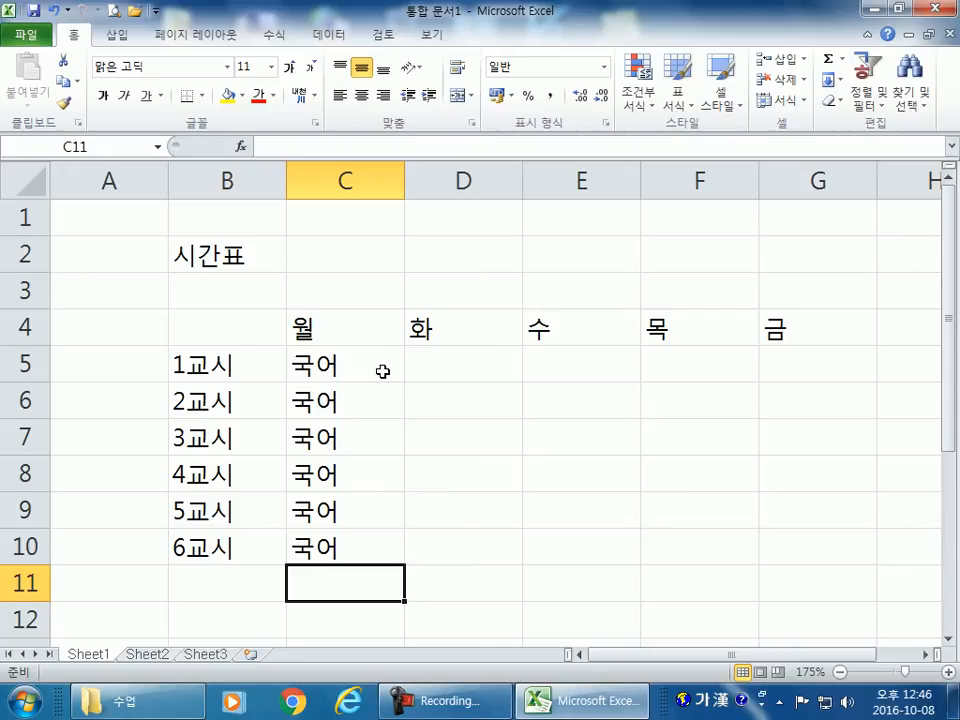
{"action": "left_click", "coordinate": [467, 363]}
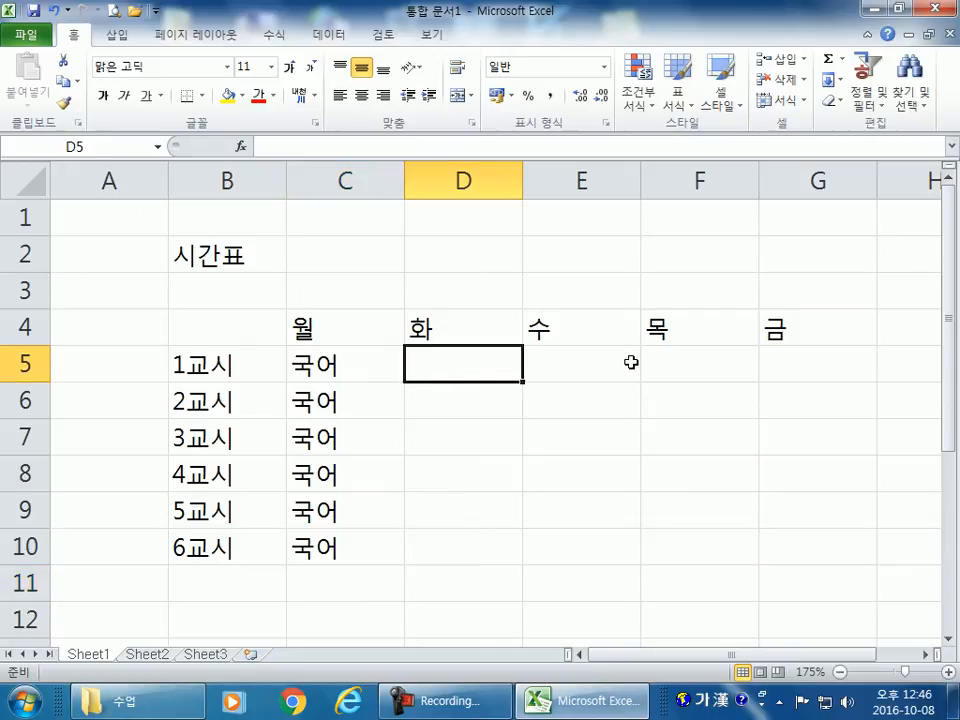
{"action": "left_click", "coordinate": [592, 359]}
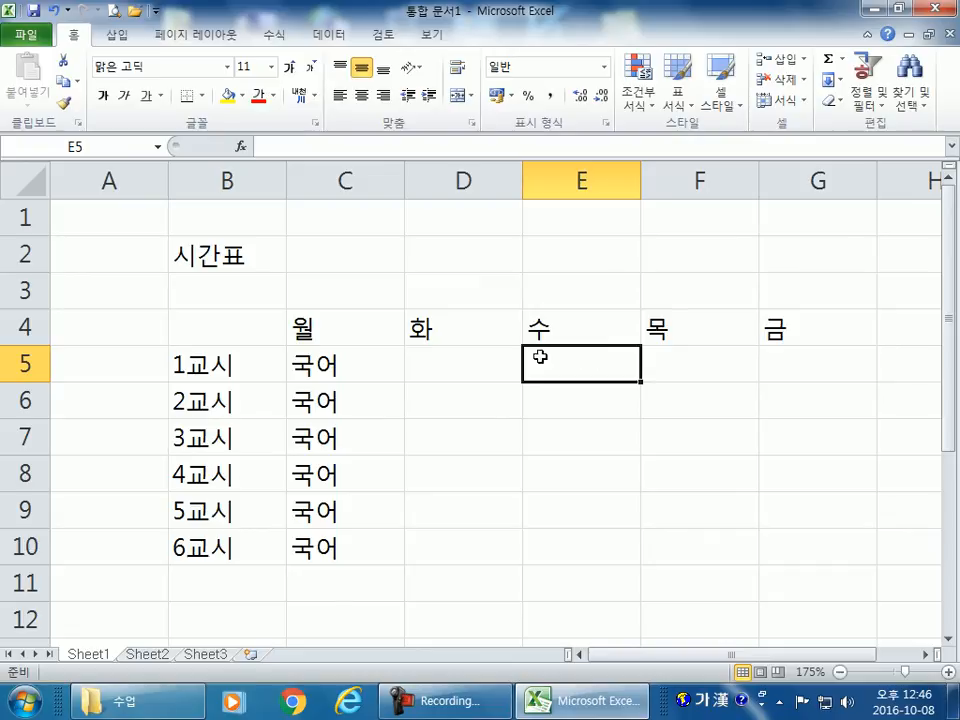
{"action": "left_click", "coordinate": [336, 364]}
{"action": "left_click", "coordinate": [338, 407]}
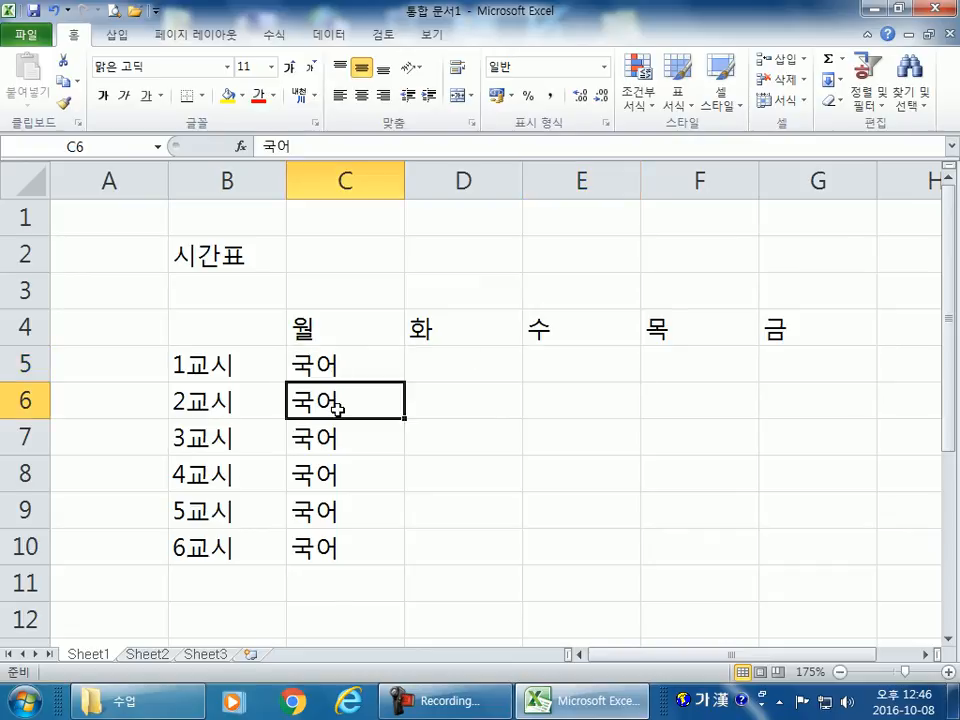
{"action": "left_click", "coordinate": [333, 440]}
{"action": "left_click", "coordinate": [334, 470]}
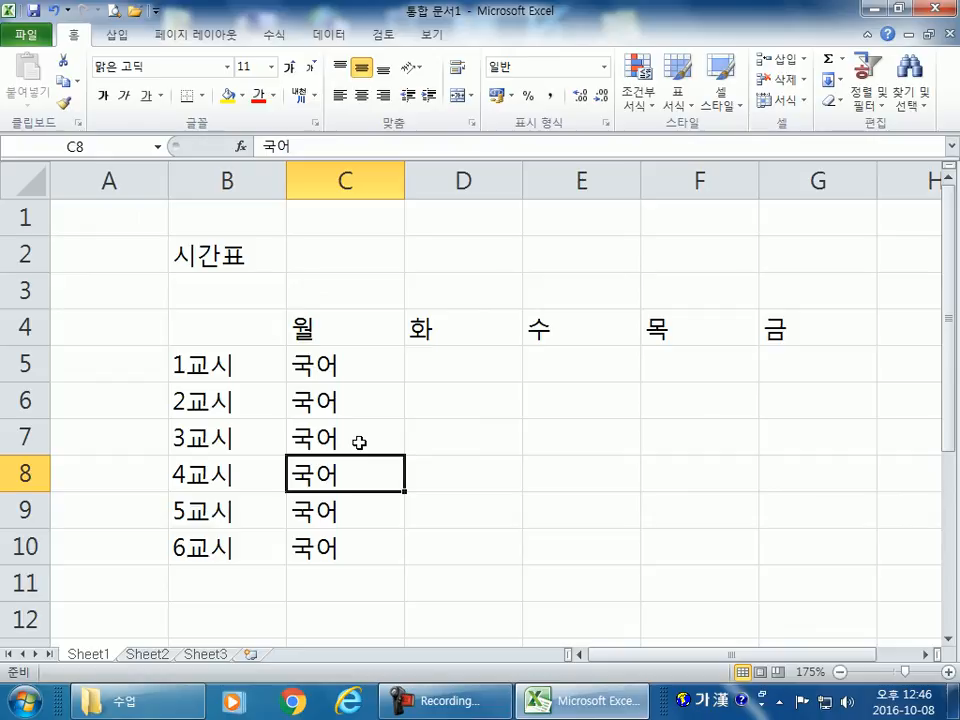
{"action": "left_click", "coordinate": [355, 362]}
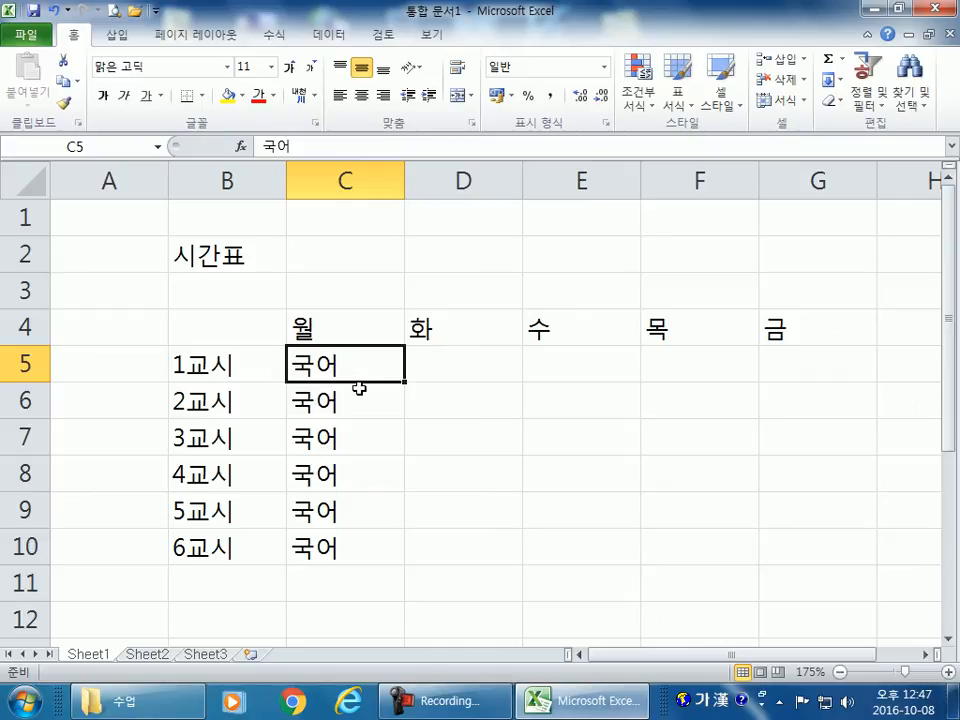
{"action": "left_click", "coordinate": [431, 364]}
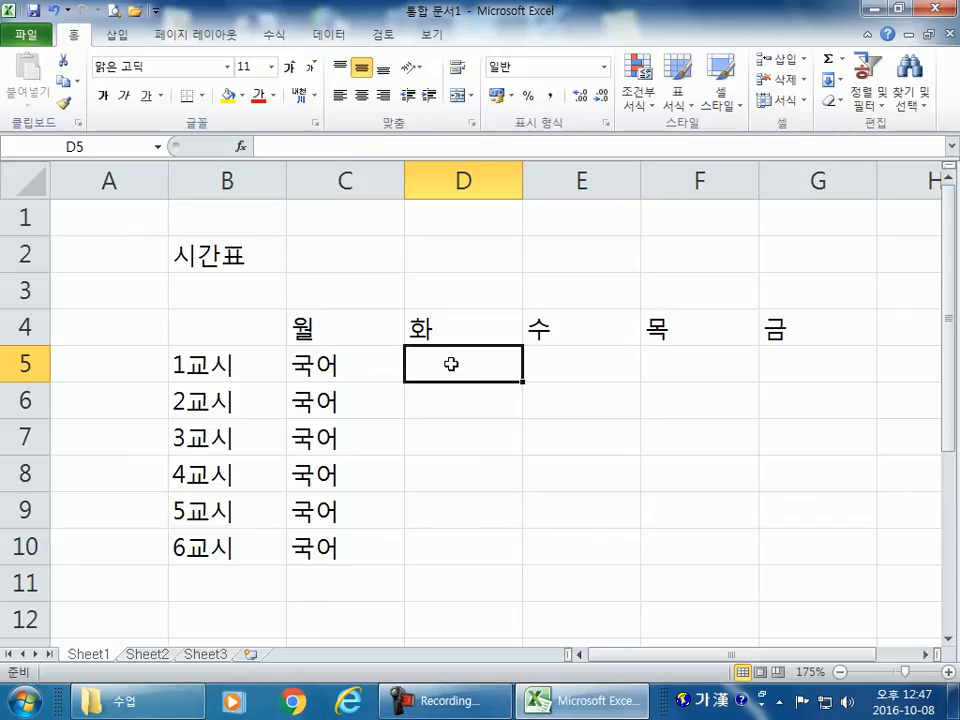
Enter the subject 건축설계 for Tuesday's second period in cell D6.
{"action": "left_click", "coordinate": [440, 400]}
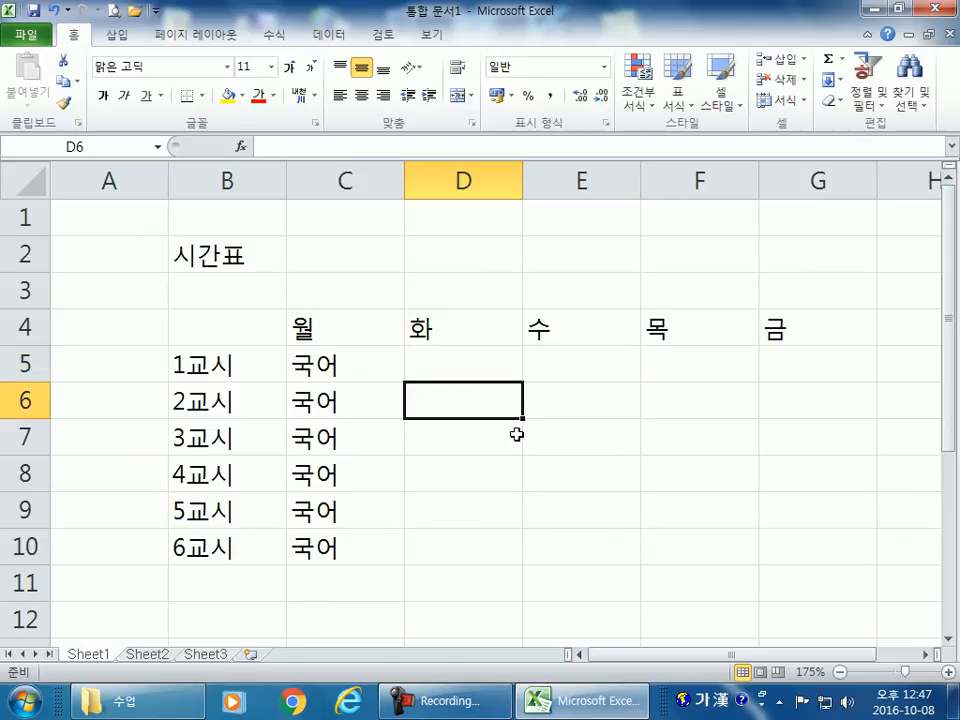
{"action": "type", "text": "건축섦"}
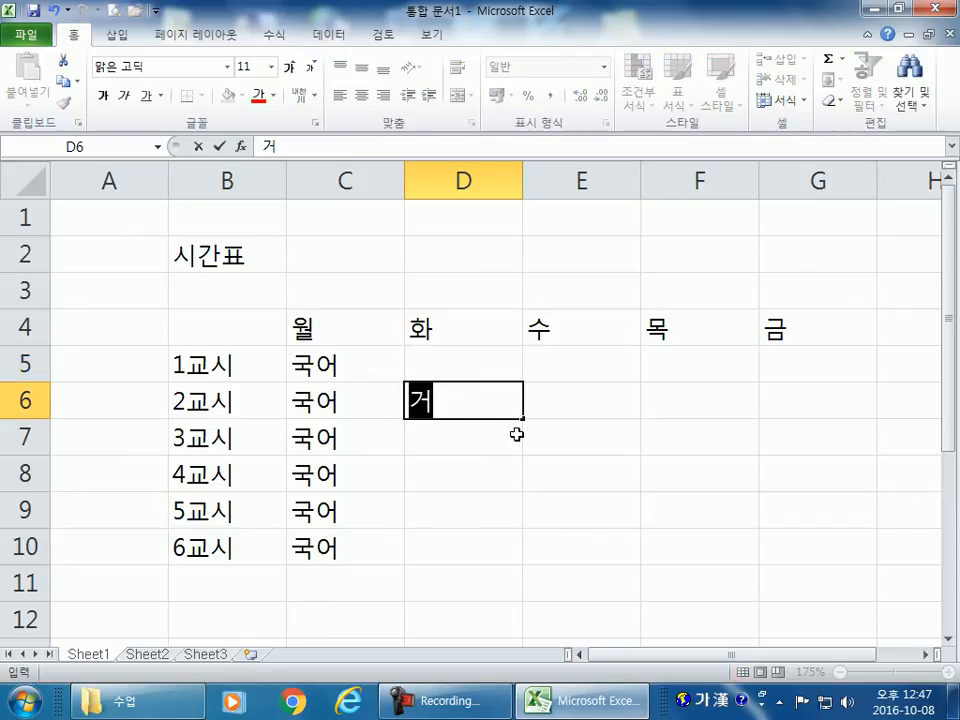
{"action": "type", "text": "계"}
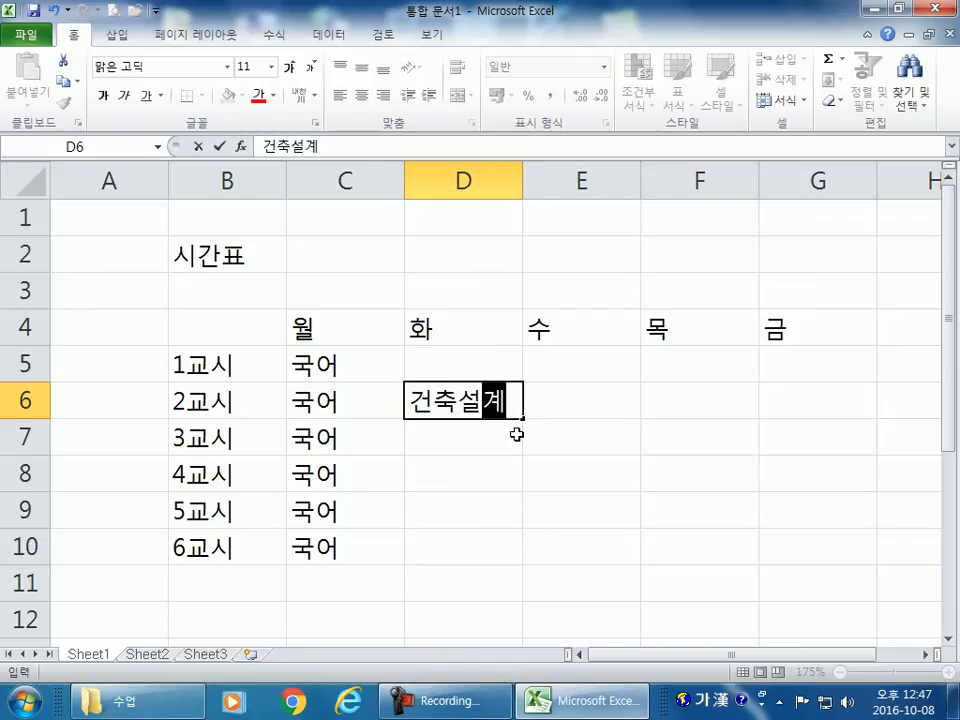
{"action": "key", "text": "Return"}
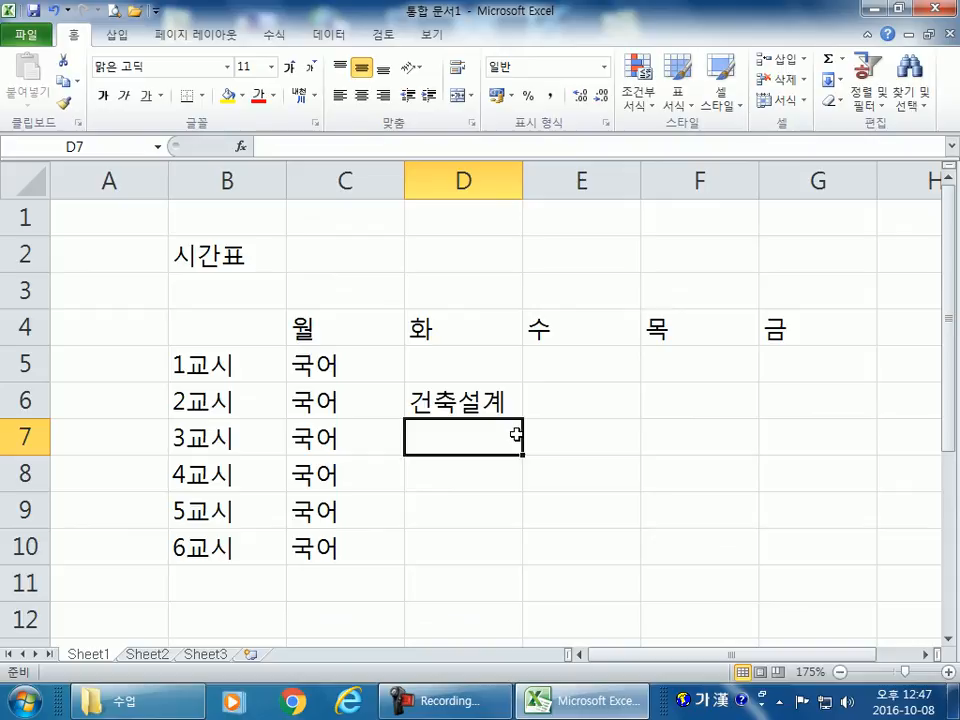
Replace Tuesday's second-period subject in D6 with 즐거운미술 and clear the cell again.
{"action": "key", "text": "Up"}
{"action": "type", "text": "즐거운미술"}
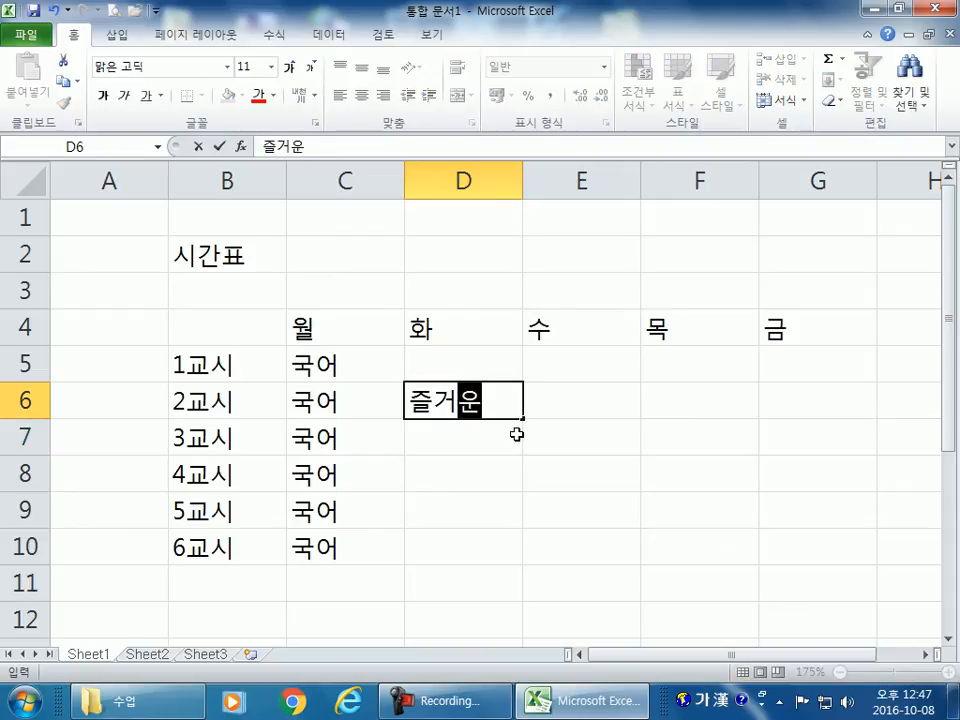
{"action": "key", "text": "Return"}
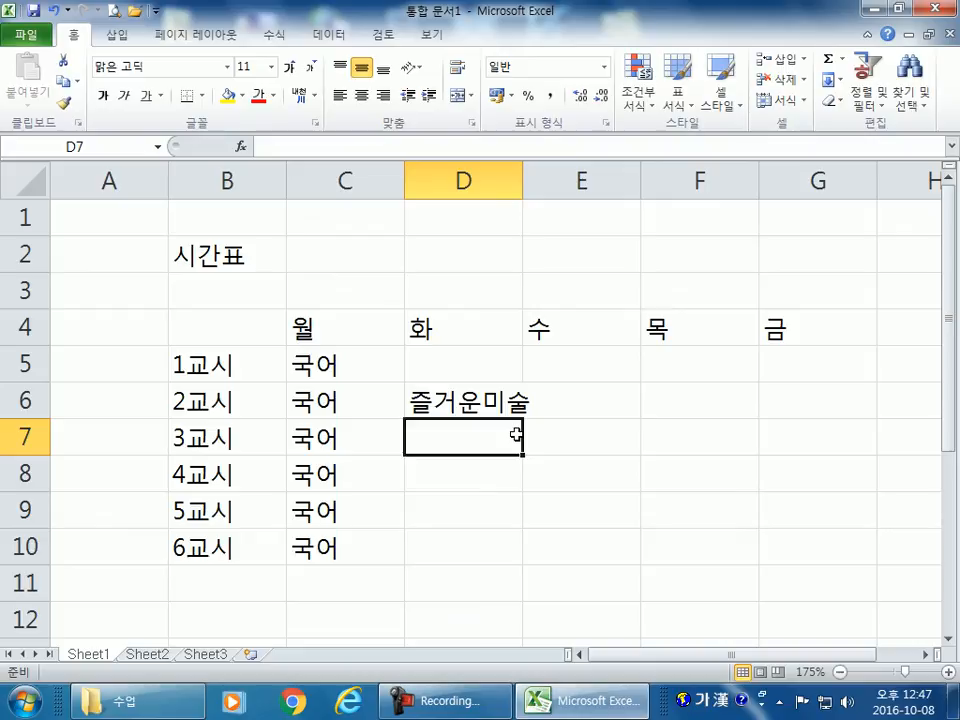
{"action": "key", "text": "Up"}
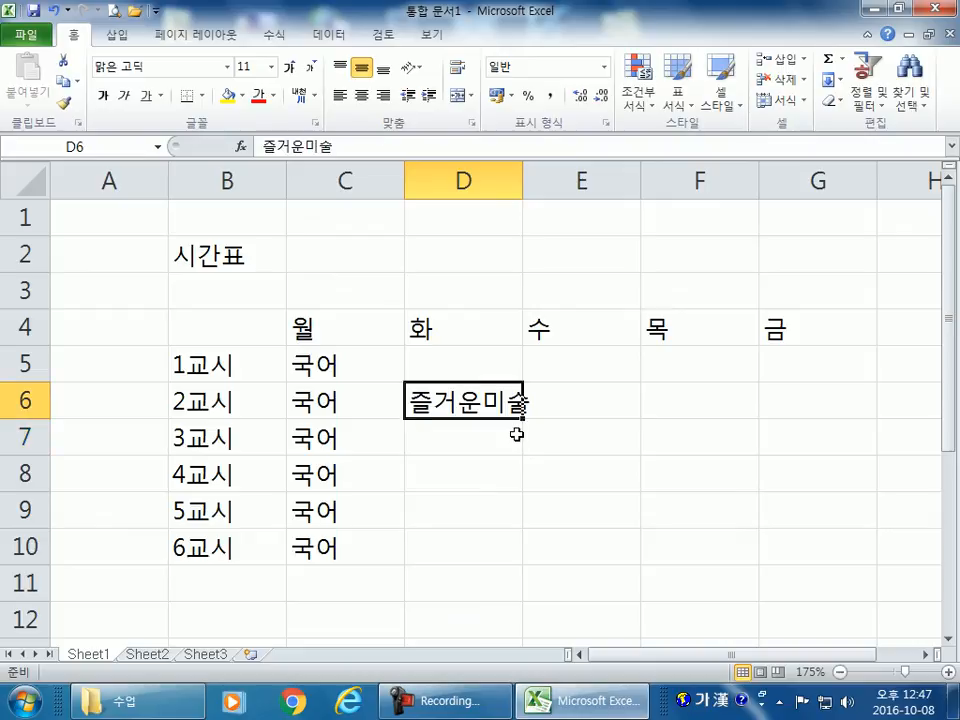
{"action": "key", "text": "Delete"}
Add the heading 주요과목 in cell I4, beside the timetable.
{"action": "key", "text": "Up"}
{"action": "key", "text": "Right"}
{"action": "key", "text": "Right"}
{"action": "key", "text": "Right"}
{"action": "key", "text": "Right"}
{"action": "key", "text": "Right"}
{"action": "key", "text": "Right"}
{"action": "key", "text": "Left"}
{"action": "key", "text": "Up"}
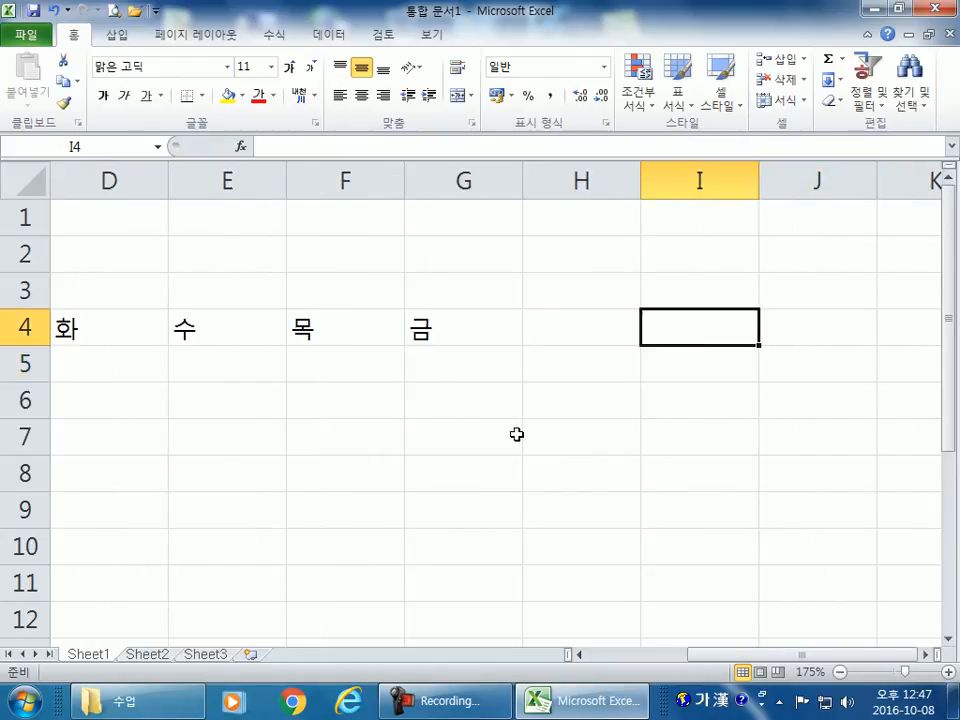
{"action": "key", "text": "Right"}
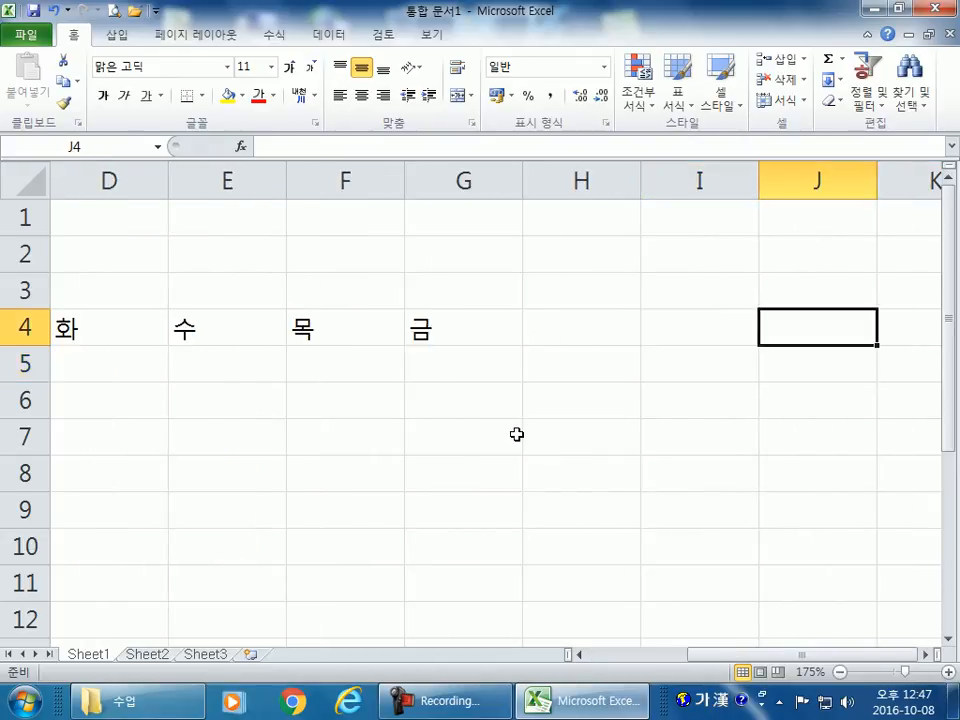
{"action": "key", "text": "Left"}
{"action": "type", "text": "주요과"}
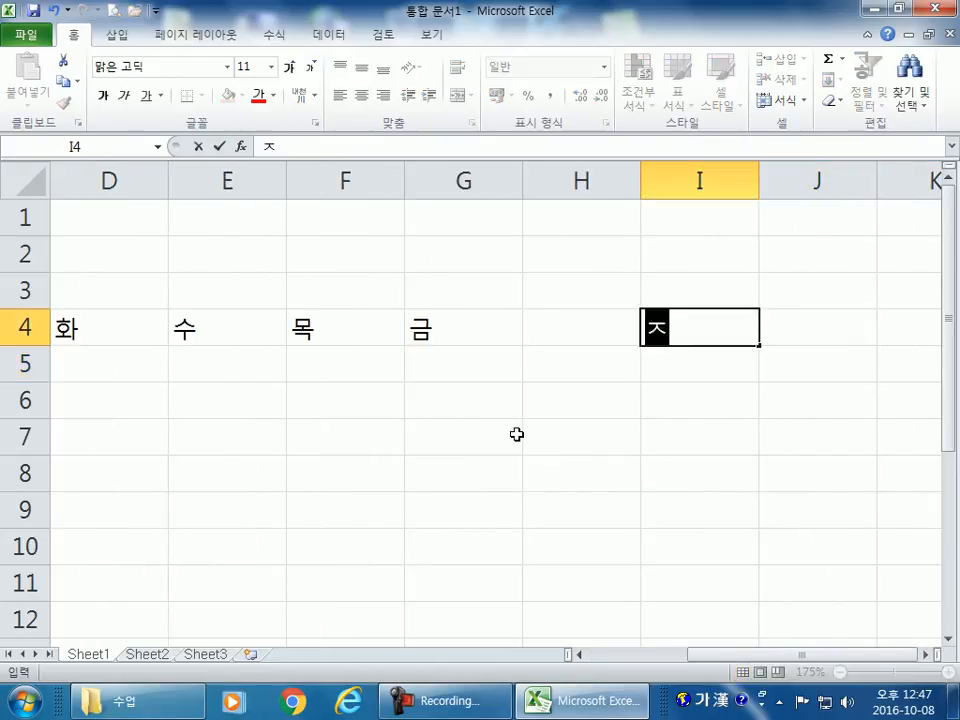
{"action": "type", "text": "목"}
{"action": "key", "text": "Return"}
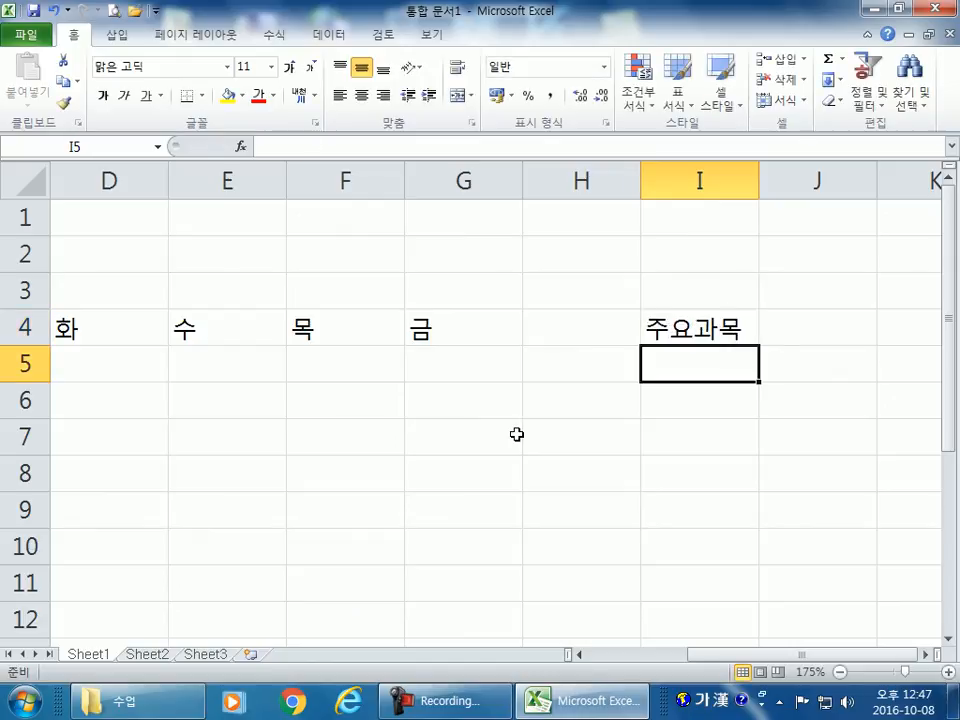
List the subjects 국어, 영어, 수학, 과학 and 국사 under the heading in cells I5 to I9.
{"action": "type", "text": "국어"}
{"action": "key", "text": "Return"}
{"action": "type", "text": "영어"}
{"action": "key", "text": "Return"}
{"action": "type", "text": "수학"}
{"action": "key", "text": "Return"}
{"action": "type", "text": "과학"}
{"action": "key", "text": "Return"}
{"action": "type", "text": "국사"}
{"action": "key", "text": "Return"}
Continue the subject list with 중국어, 윤리, 세계사 and 지리 in cells I10 to I13.
{"action": "type", "text": "중국ㅇ"}
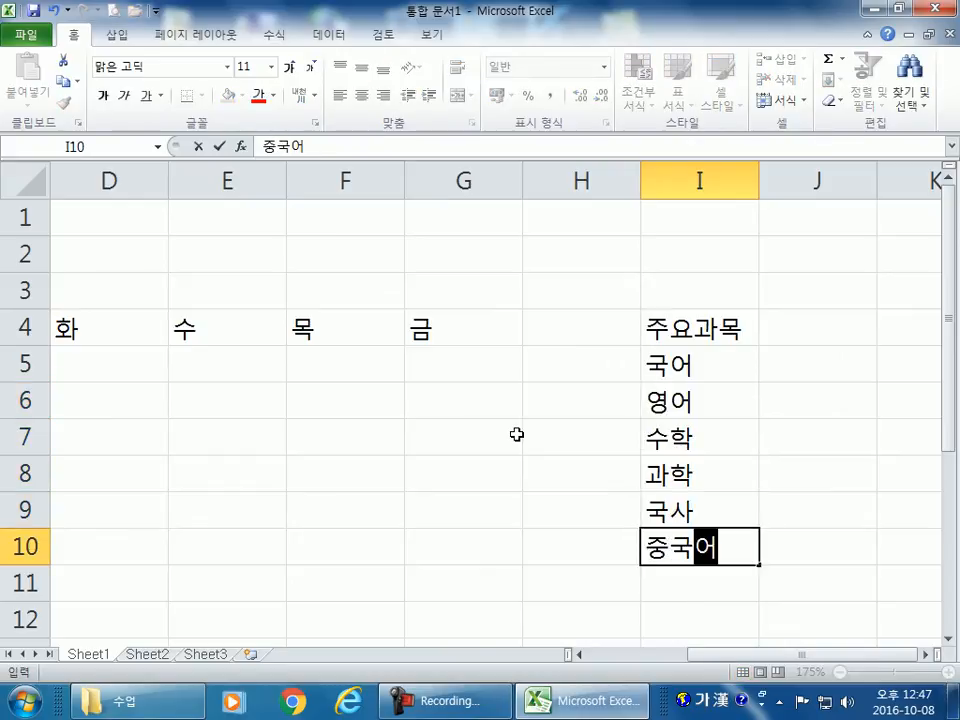
{"action": "type", "text": "ㅓ"}
{"action": "key", "text": "Return"}
{"action": "type", "text": "윤리"}
{"action": "key", "text": "Return"}
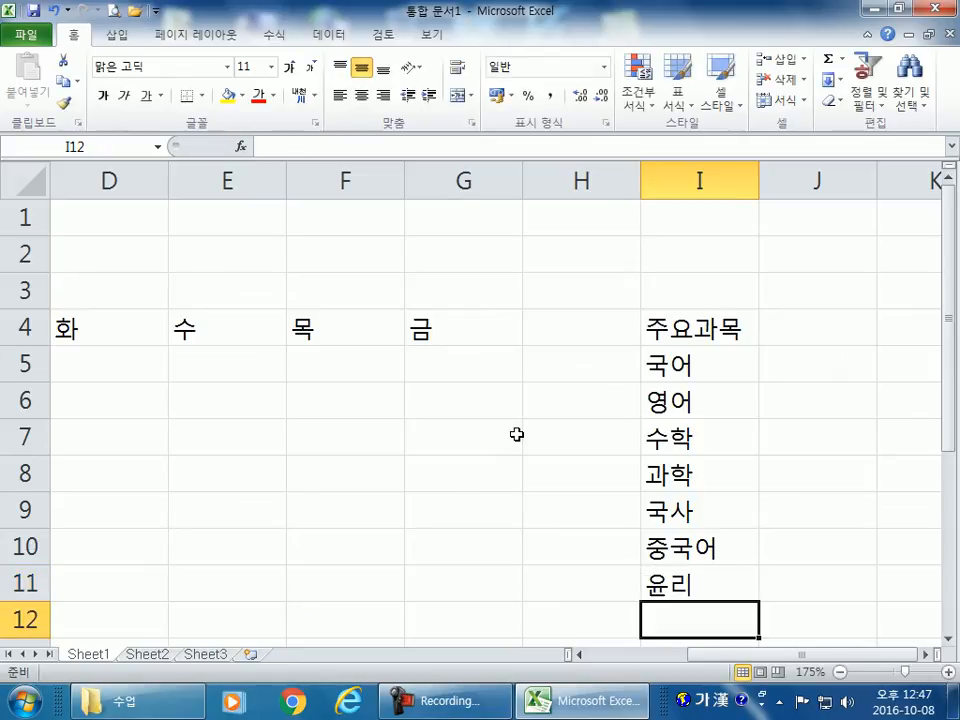
{"action": "type", "text": "ㅅ"}
{"action": "type", "text": "계사"}
{"action": "key", "text": "Return"}
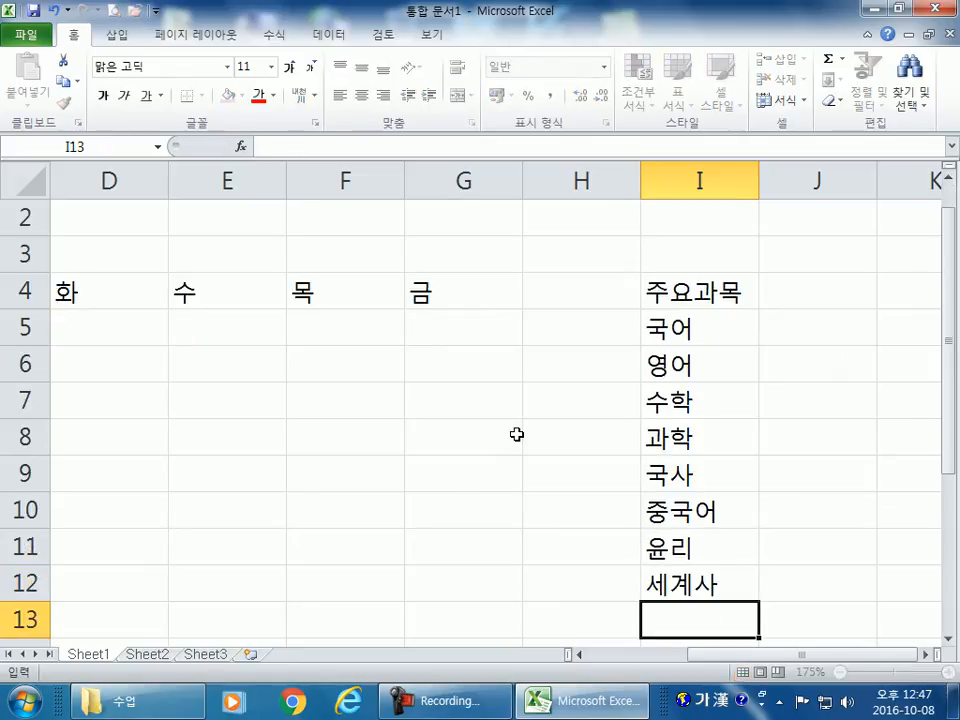
{"action": "type", "text": "지리"}
{"action": "key", "text": "Return"}
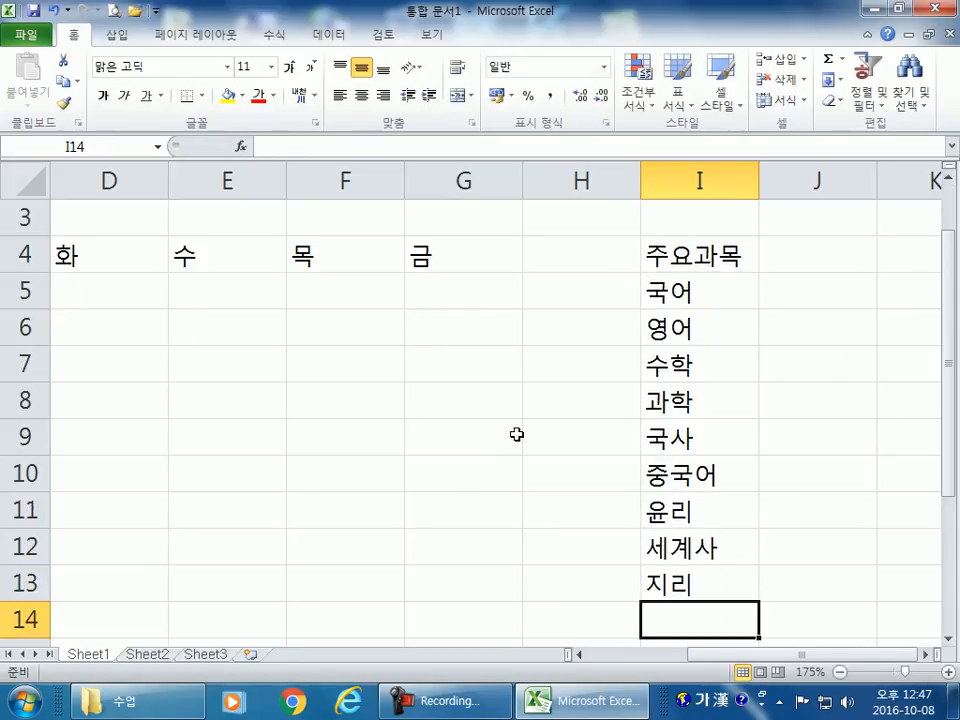
{"action": "key", "text": "Up"}
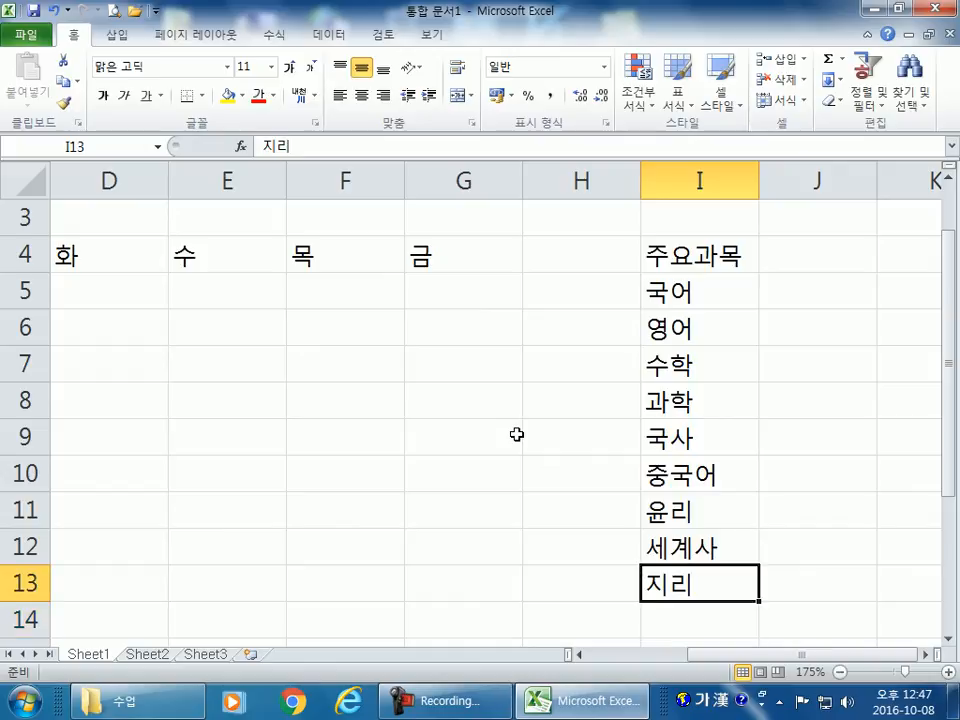
Clear all subject entries from the timetable range C5:G10.
{"action": "left_click_drag", "start_coordinate": [681, 288], "coordinate": [690, 584]}
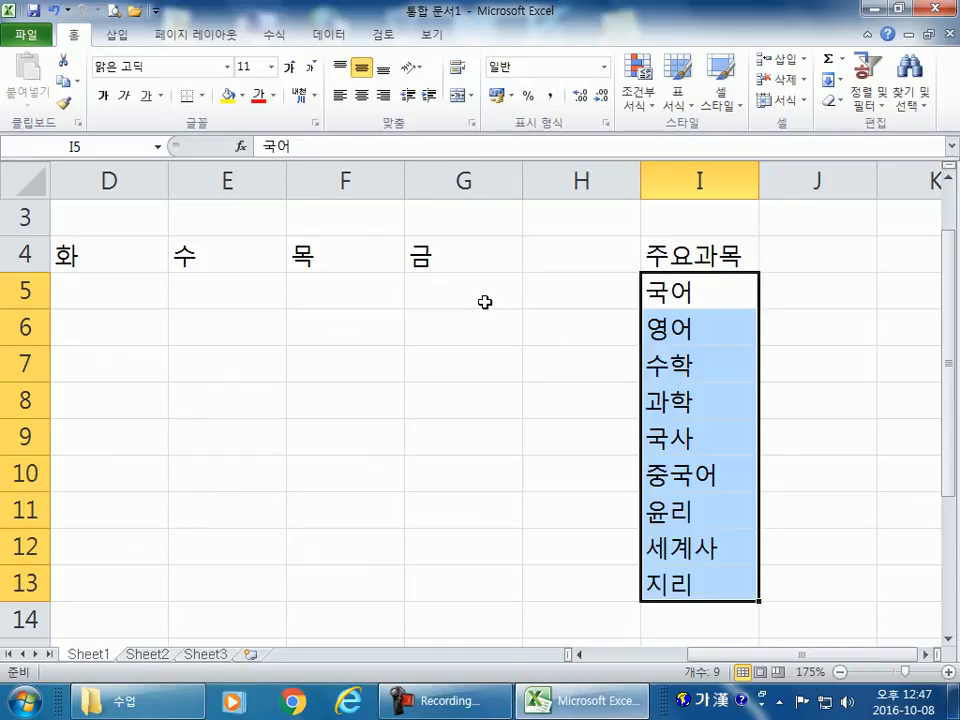
{"action": "left_click_drag", "start_coordinate": [686, 291], "coordinate": [654, 575]}
{"action": "scroll", "coordinate": [351, 335], "scroll_direction": "down", "scroll_amount": 3}
{"action": "left_click_drag", "start_coordinate": [236, 309], "coordinate": [585, 440]}
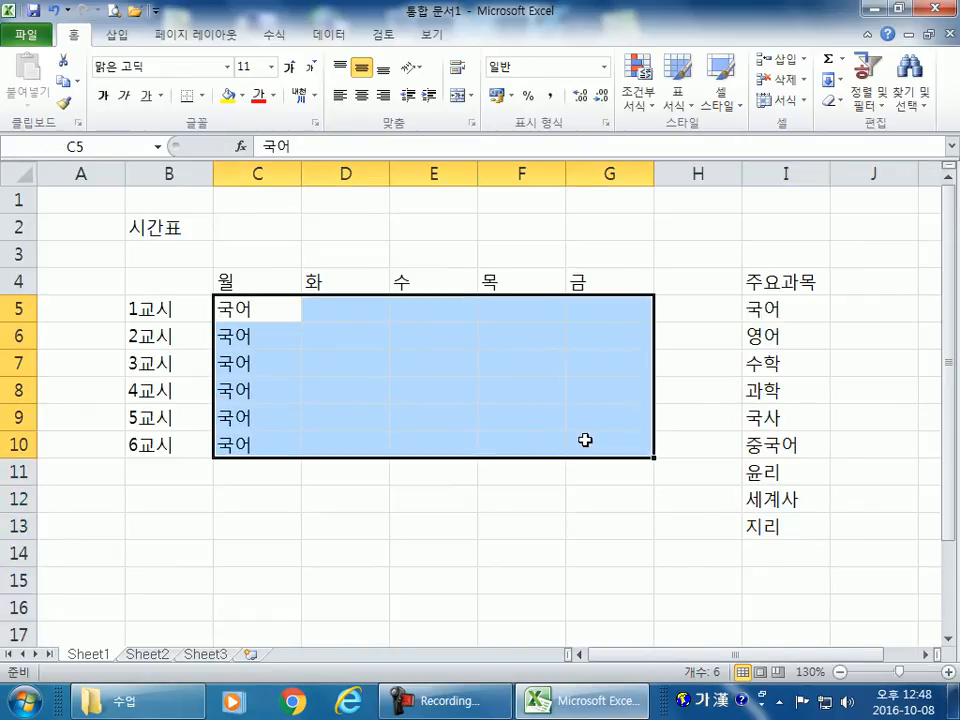
{"action": "key", "text": "Delete"}
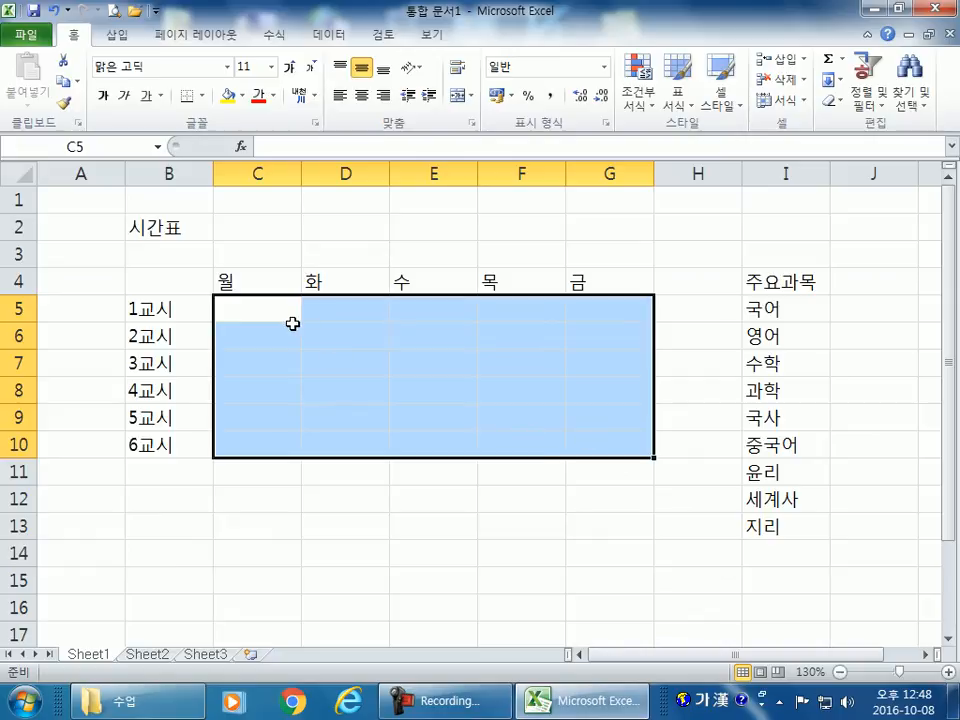
{"action": "left_click_drag", "start_coordinate": [771, 306], "coordinate": [763, 521]}
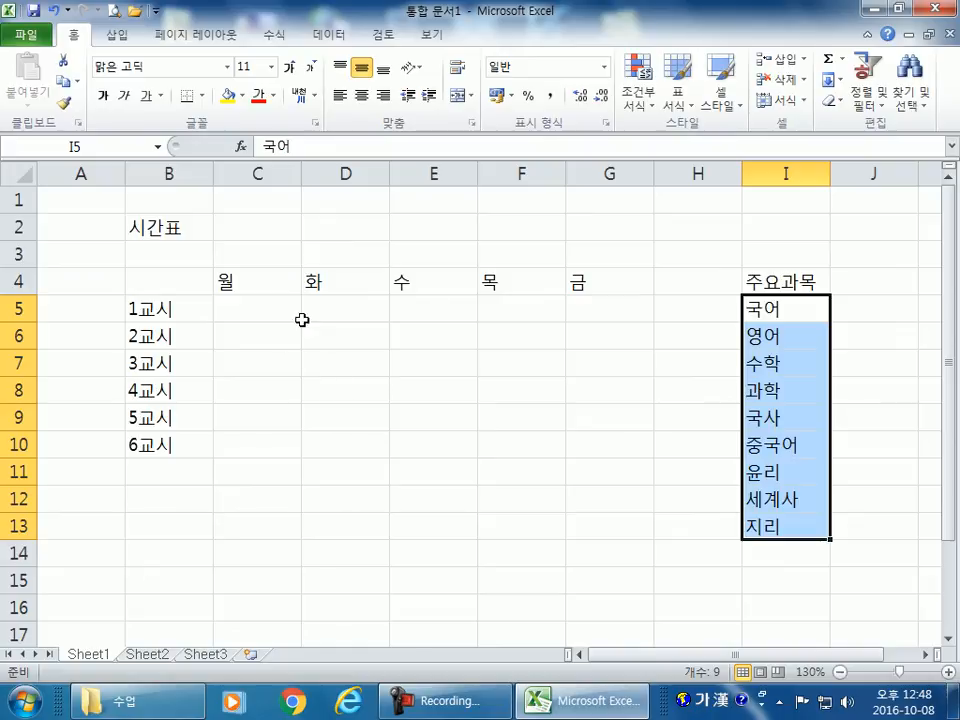
{"action": "left_click_drag", "start_coordinate": [791, 283], "coordinate": [791, 525]}
{"action": "left_click", "coordinate": [264, 309]}
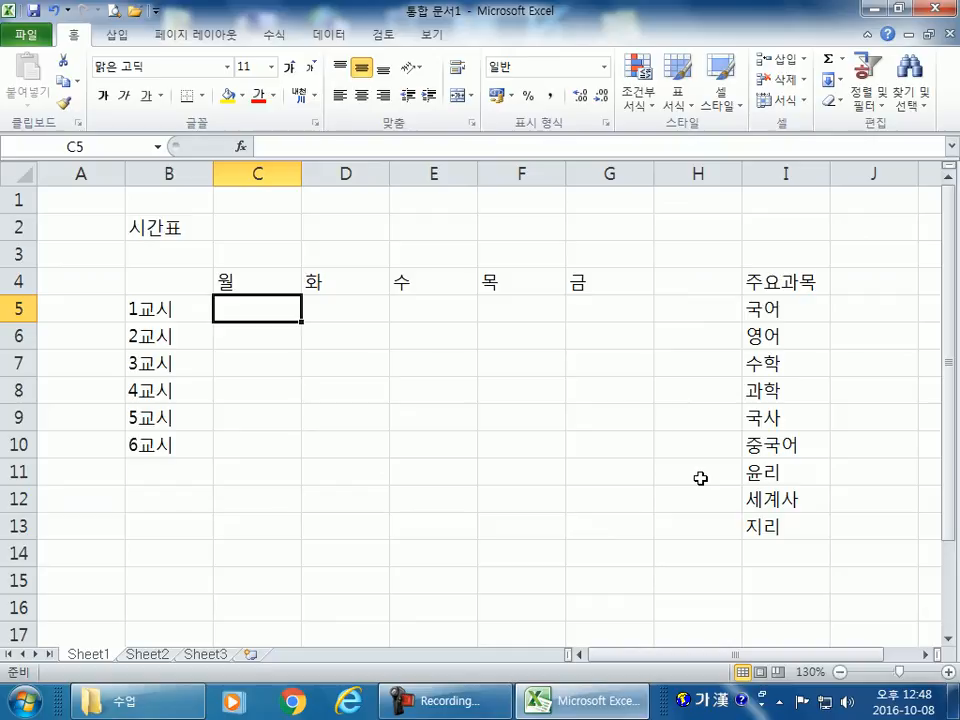
{"action": "left_click", "coordinate": [764, 559]}
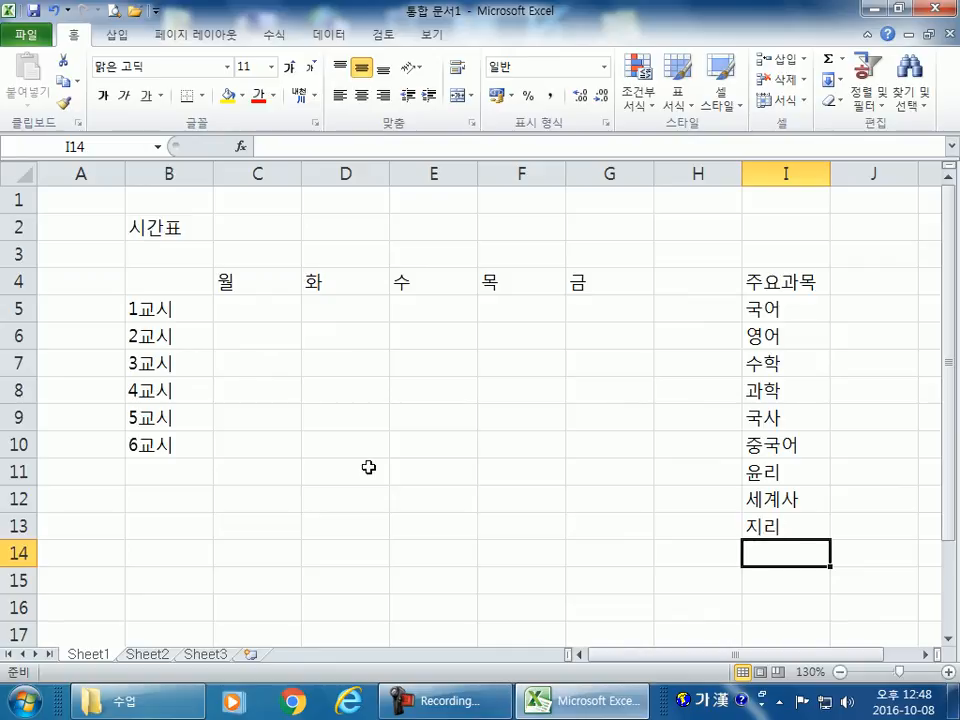
{"action": "left_click_drag", "start_coordinate": [768, 310], "coordinate": [786, 537]}
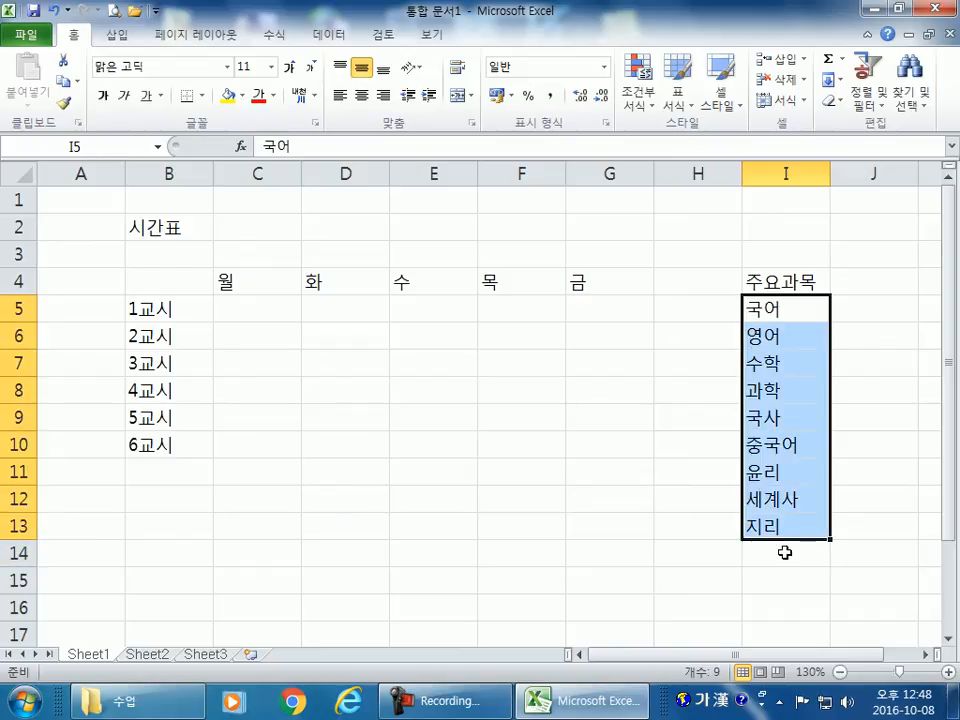
{"action": "left_click", "coordinate": [785, 552]}
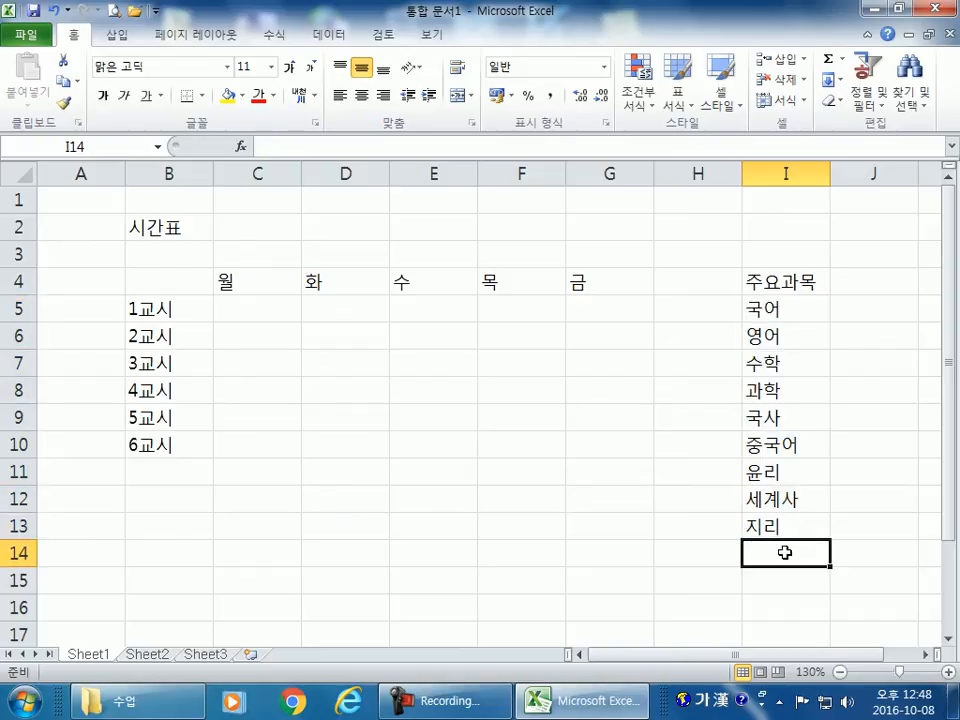
{"action": "left_click", "coordinate": [780, 303]}
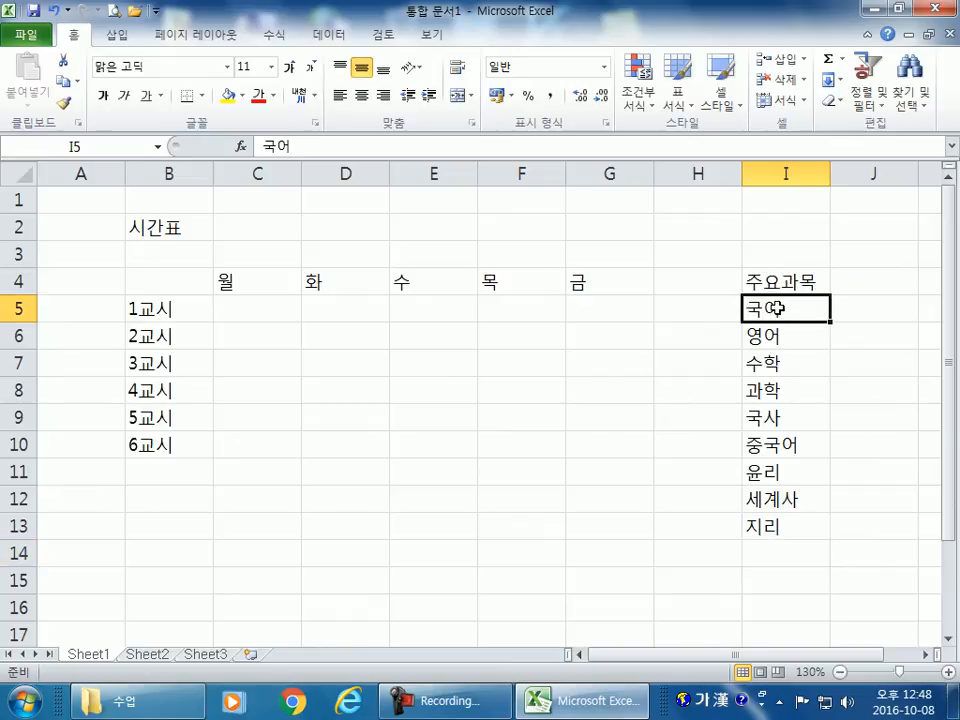
{"action": "scroll", "coordinate": [778, 313], "scroll_direction": "down", "scroll_amount": 3}
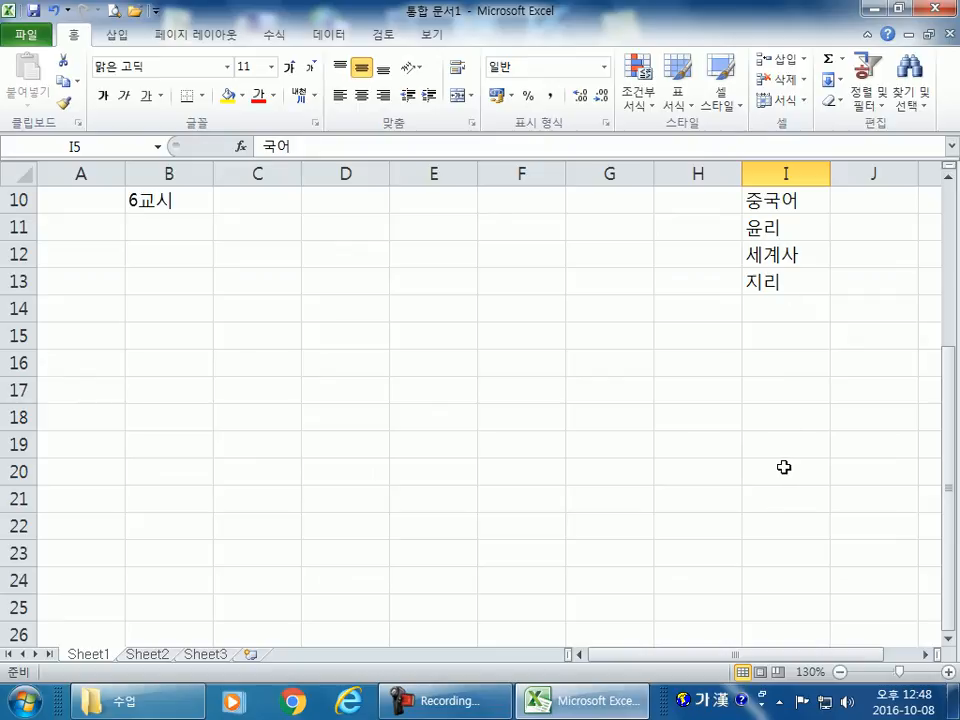
{"action": "scroll", "coordinate": [784, 467], "scroll_direction": "up", "scroll_amount": 3}
{"action": "left_click_drag", "start_coordinate": [288, 312], "coordinate": [587, 448]}
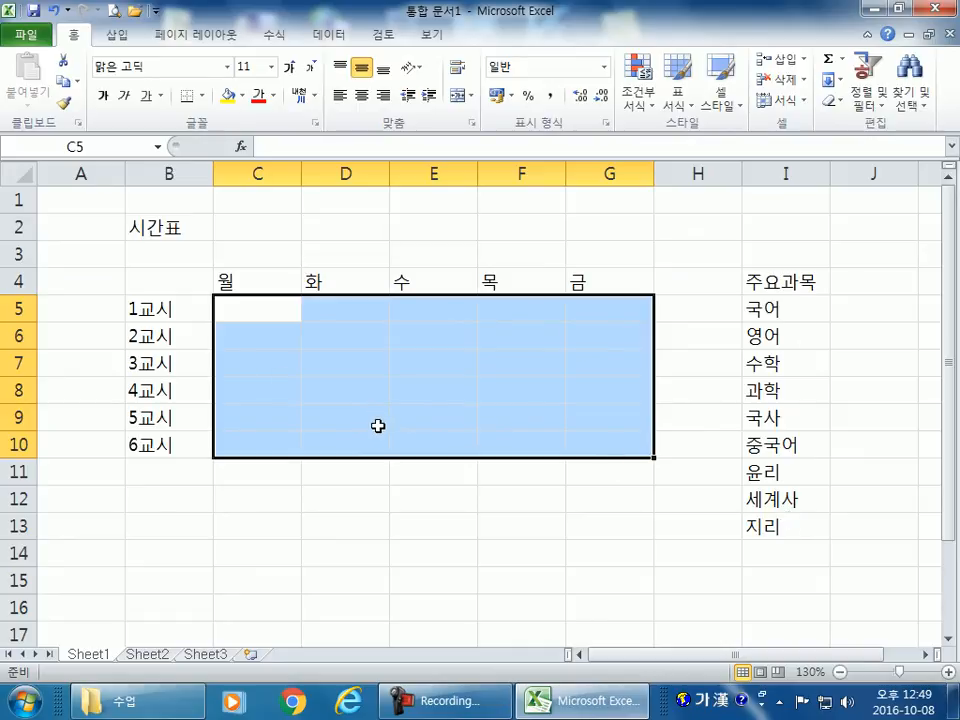
{"action": "left_click", "coordinate": [255, 304]}
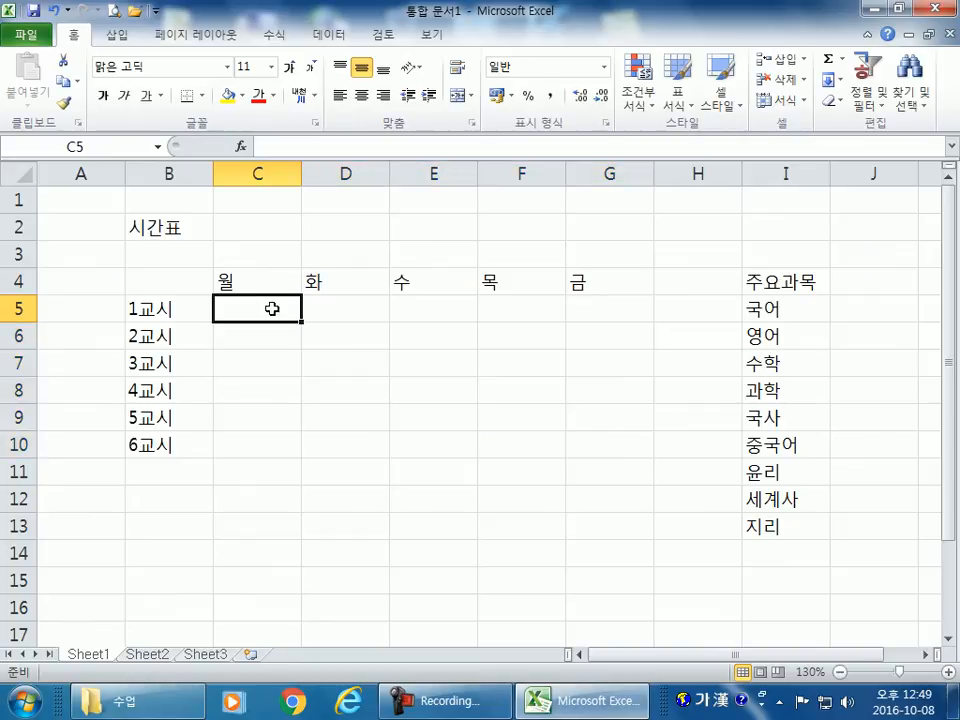
Fill the 월 column with 국어, 영어, 수학, 국사, 윤리 and 체육 in cells C5 to C10.
{"action": "type", "text": "국어"}
{"action": "key", "text": "Return"}
{"action": "type", "text": "영어"}
{"action": "key", "text": "Return"}
{"action": "type", "text": "술학"}
{"action": "key", "text": "Return"}
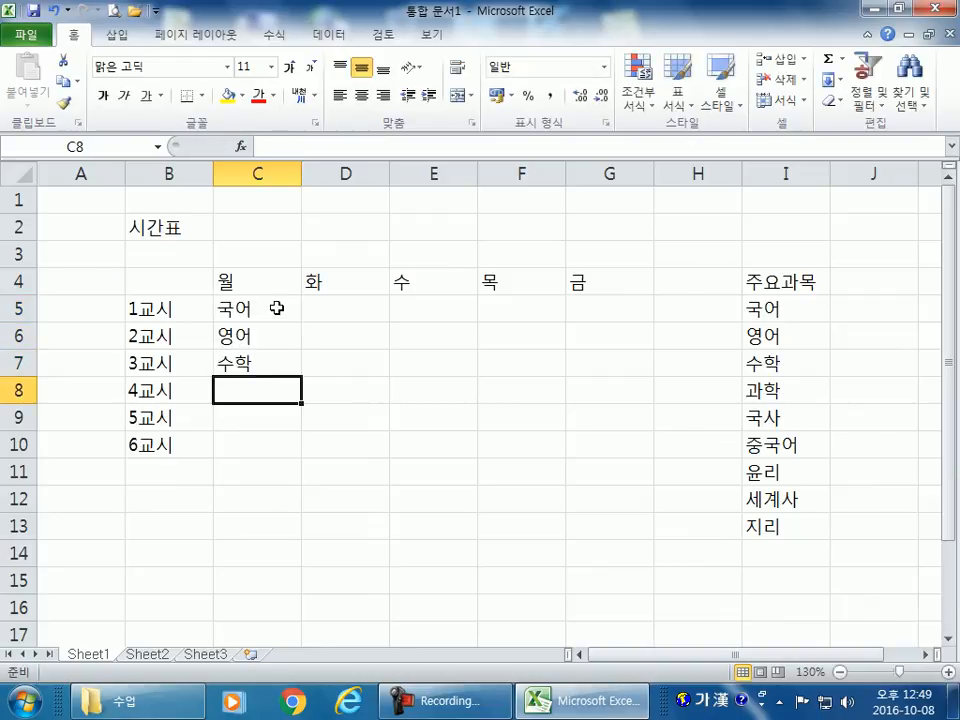
{"action": "type", "text": "국사"}
{"action": "key", "text": "Return"}
{"action": "type", "text": "윤리"}
{"action": "key", "text": "Return"}
{"action": "type", "text": "체육"}
{"action": "key", "text": "Return"}
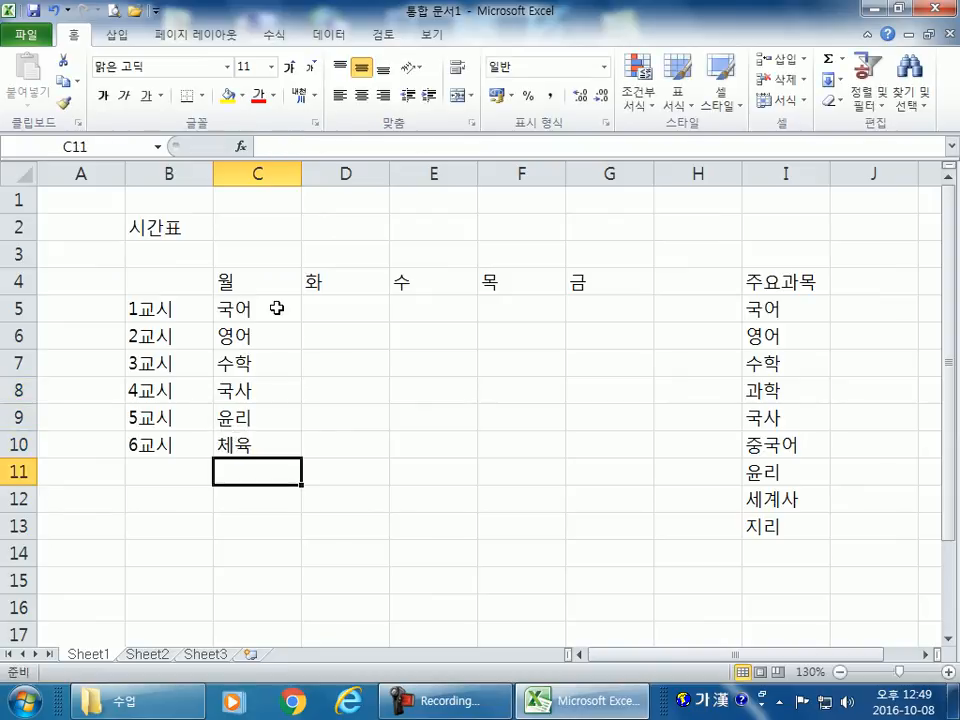
{"action": "left_click_drag", "start_coordinate": [767, 312], "coordinate": [768, 525]}
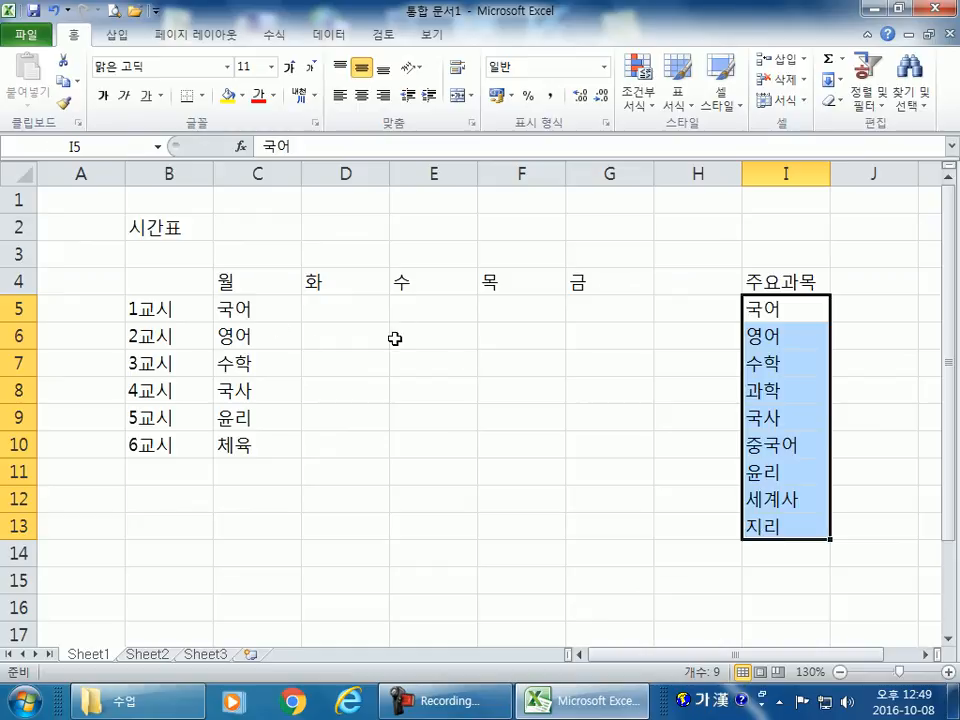
{"action": "left_click", "coordinate": [349, 315]}
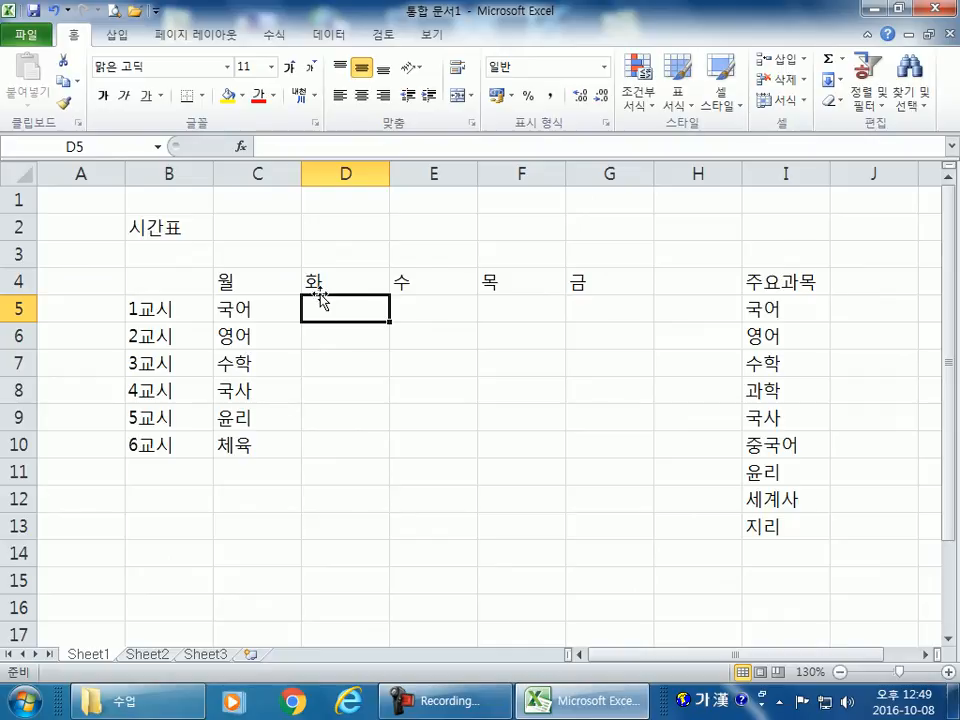
Enter the heading 요일 in cell B4, at the corner of the timetable.
{"action": "left_click", "coordinate": [157, 284]}
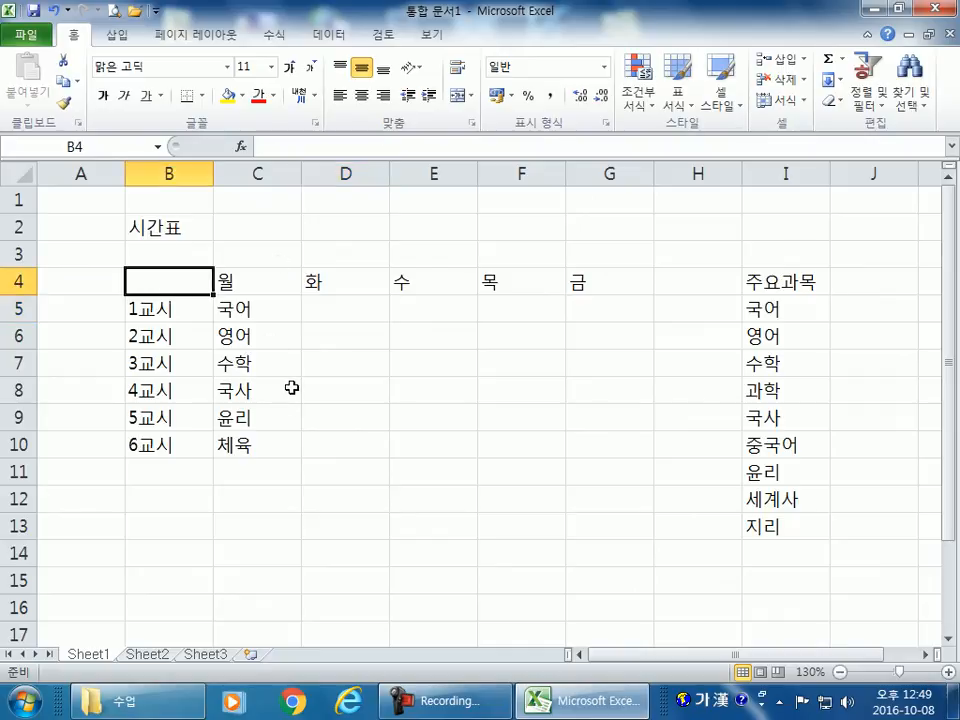
{"action": "scroll", "coordinate": [138, 298], "scroll_direction": "up", "scroll_amount": 5}
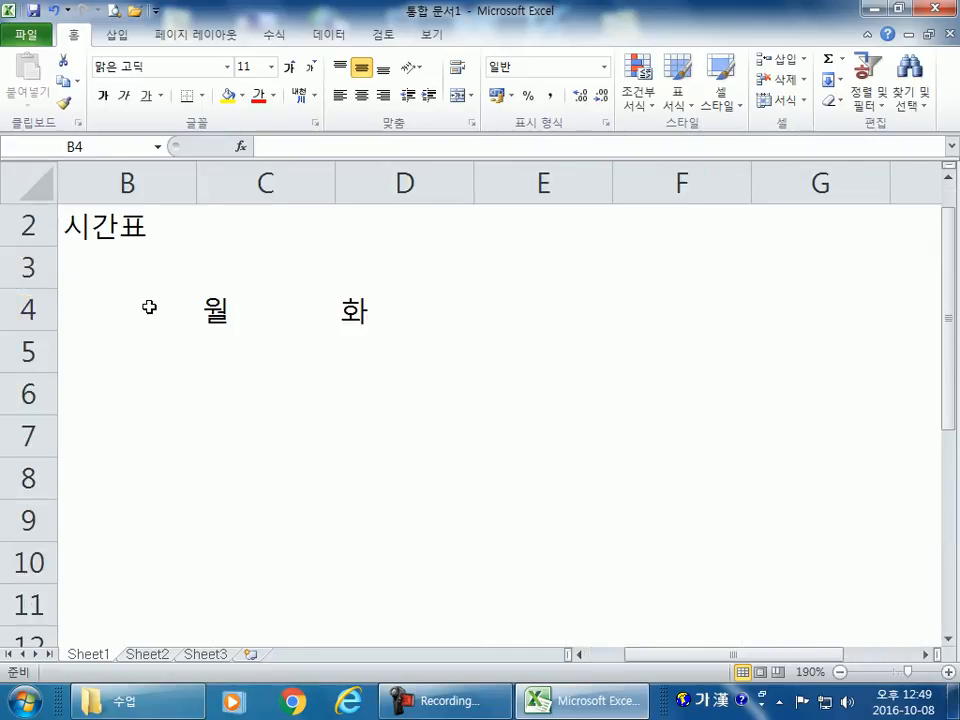
{"action": "key", "text": "Left"}
{"action": "left_click", "coordinate": [255, 312]}
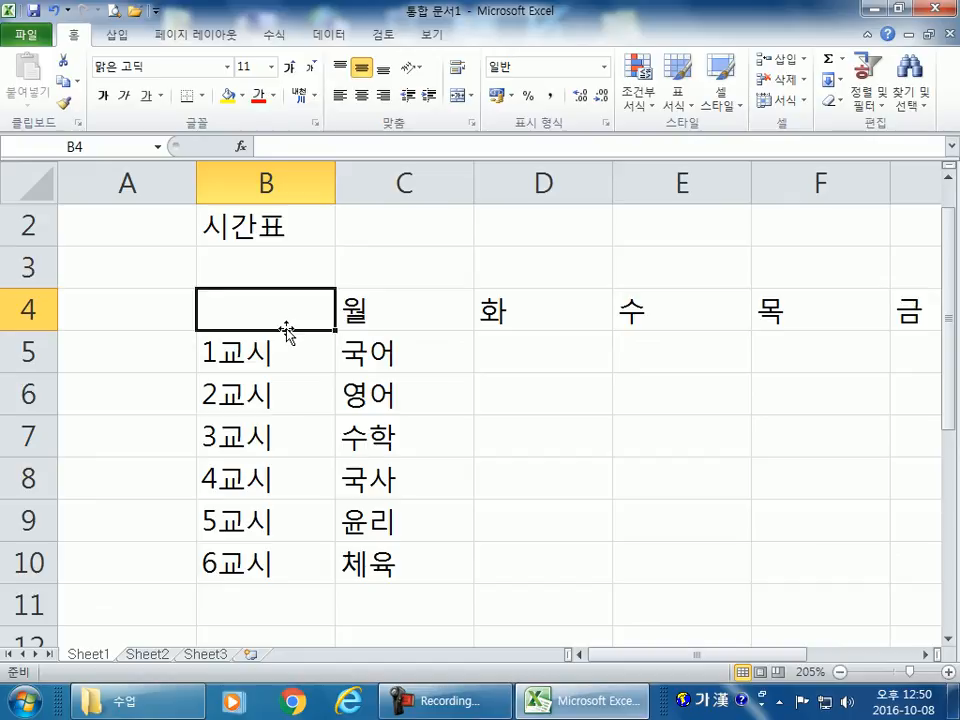
{"action": "type", "text": "용"}
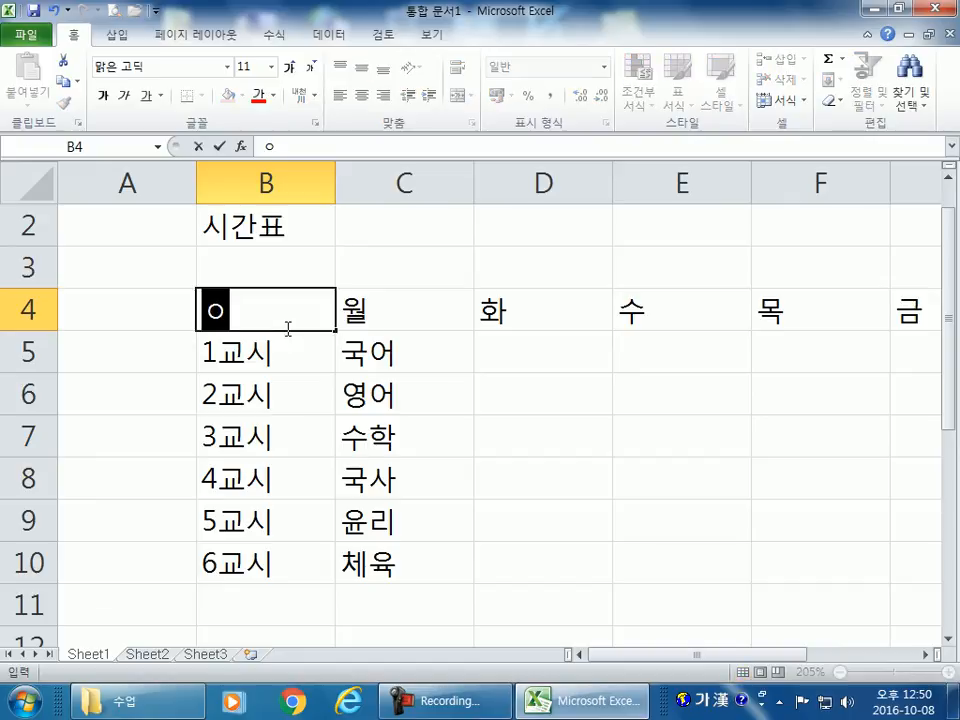
{"action": "type", "text": "일"}
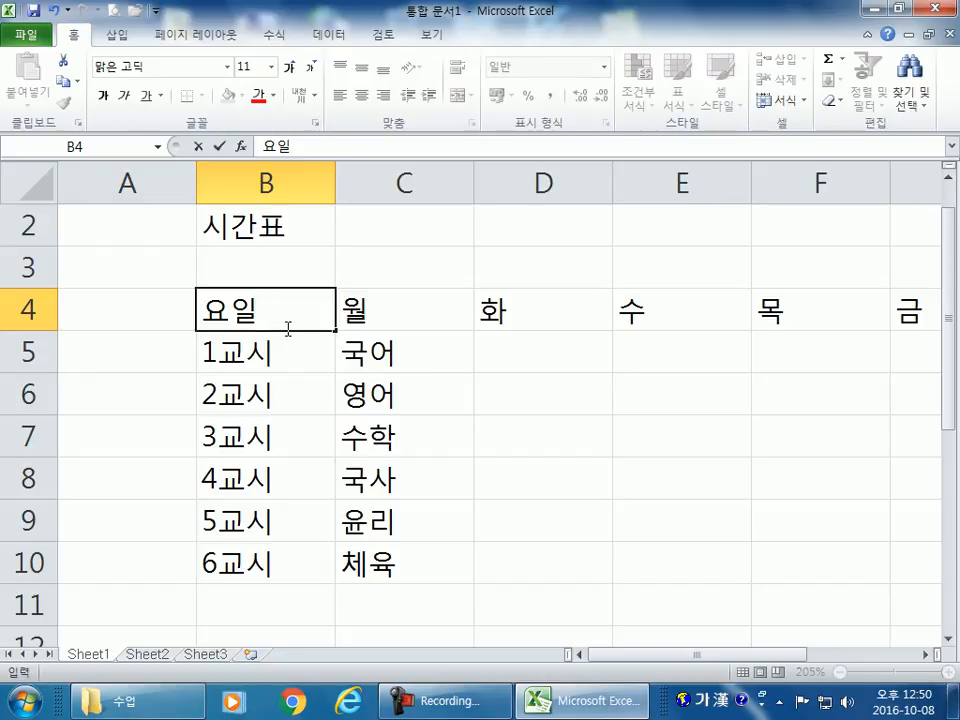
{"action": "key", "text": "Return"}
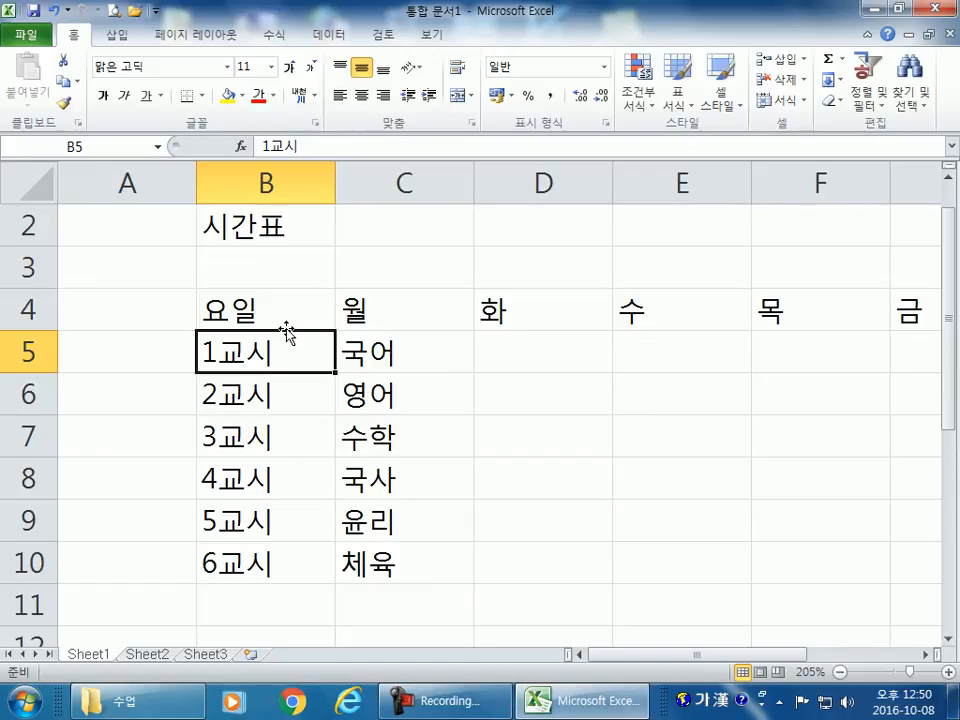
Clear the heading in cell B4 and enter 요일 in it again.
{"action": "key", "text": "Up"}
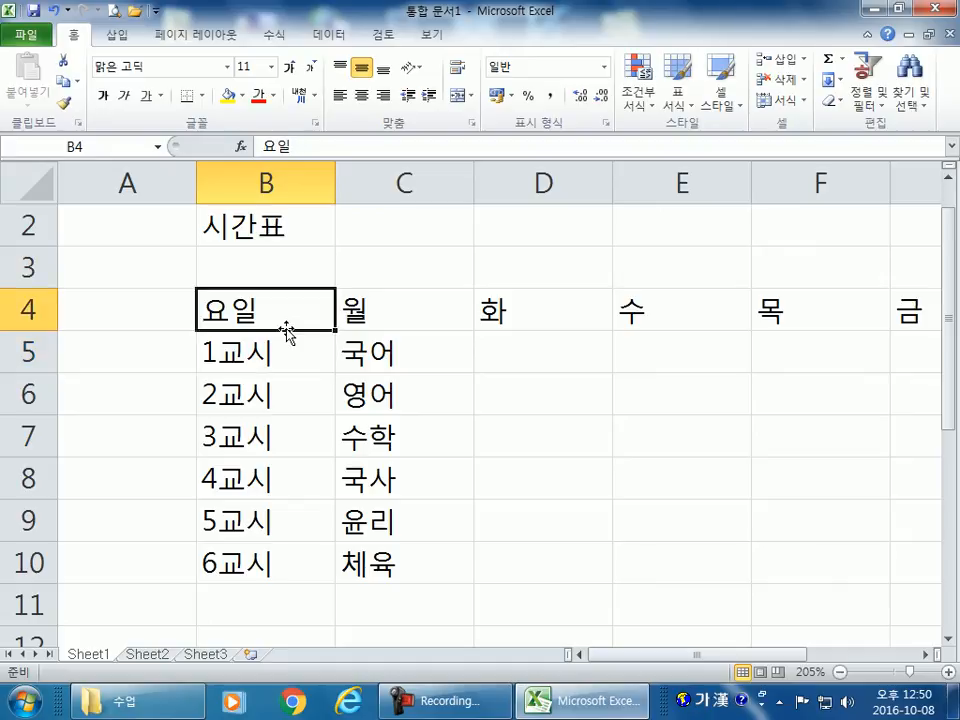
{"action": "type", "text": "요일"}
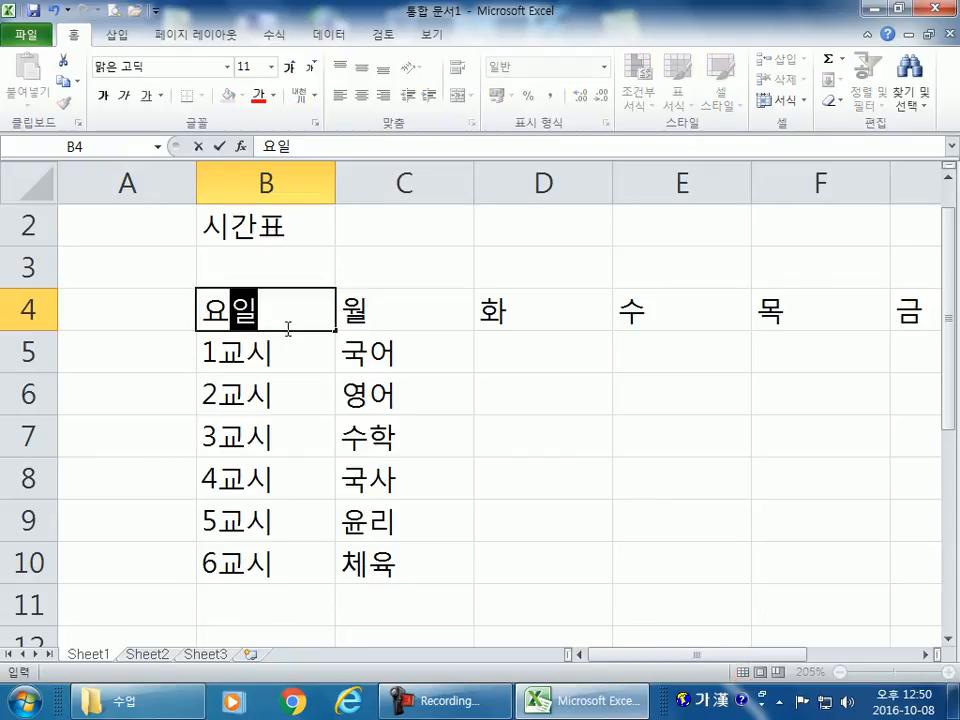
{"action": "key", "text": "ctrl+Return"}
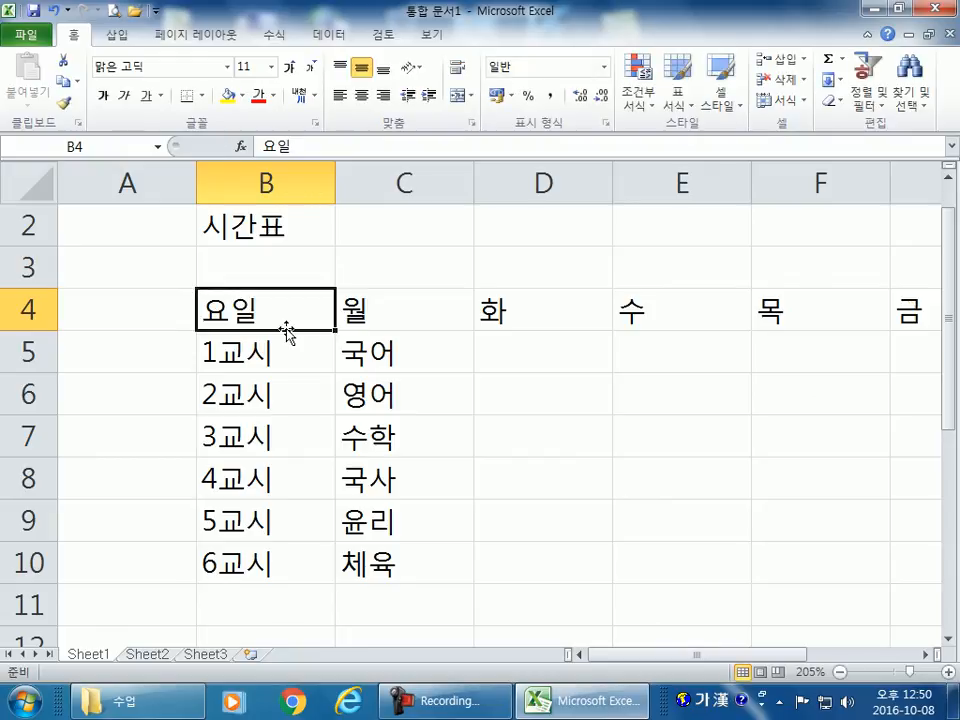
{"action": "double_click", "coordinate": [285, 310]}
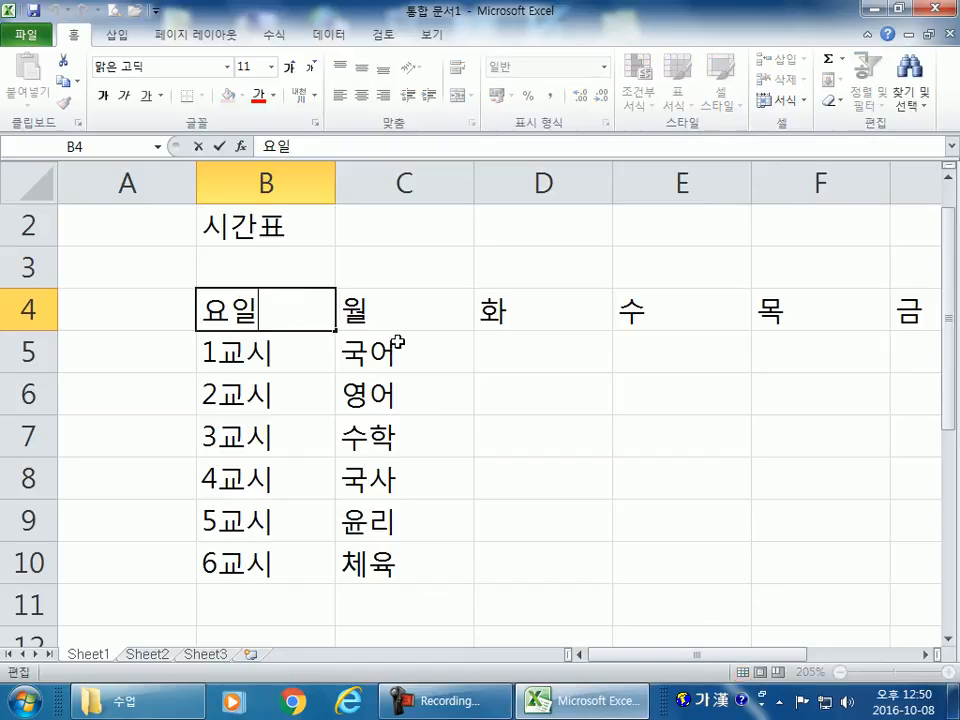
{"action": "key", "text": "Escape"}
{"action": "type", "text": "요일"}
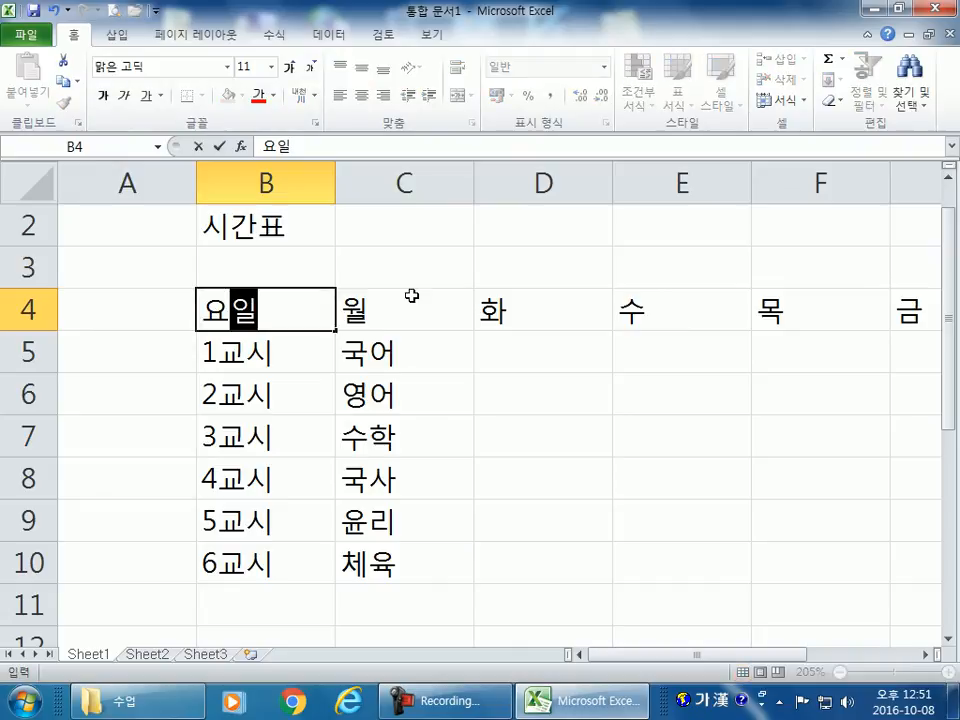
{"action": "key", "text": "Escape"}
{"action": "key", "text": "Delete"}
{"action": "type", "text": "요일"}
{"action": "key", "text": "Return"}
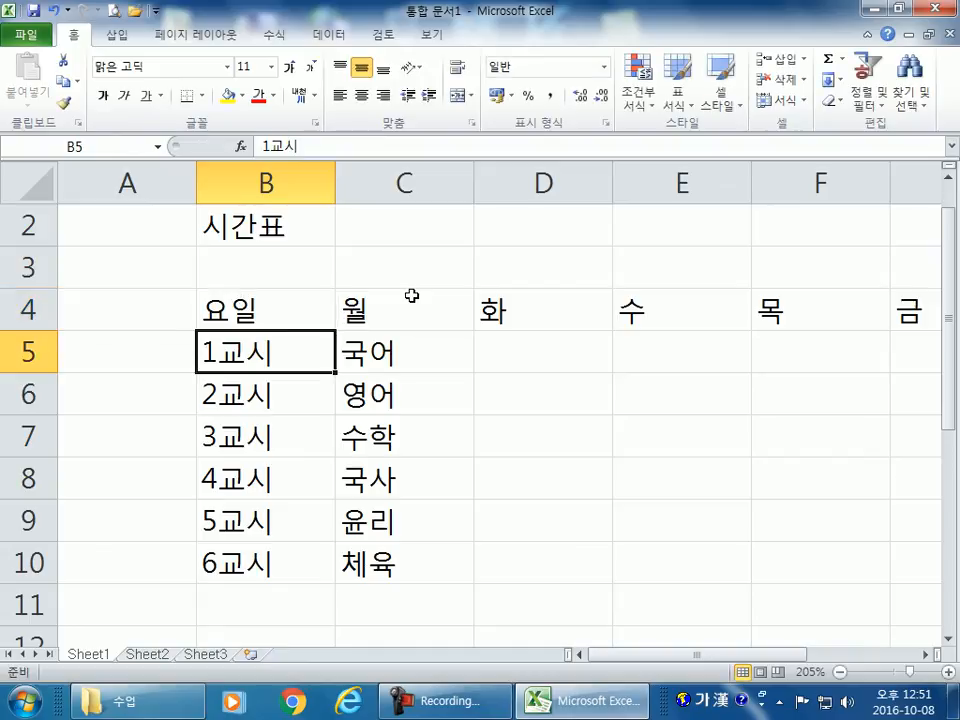
Add a second line reading 시간 below 요일 within cell B4.
{"action": "key", "text": "Up"}
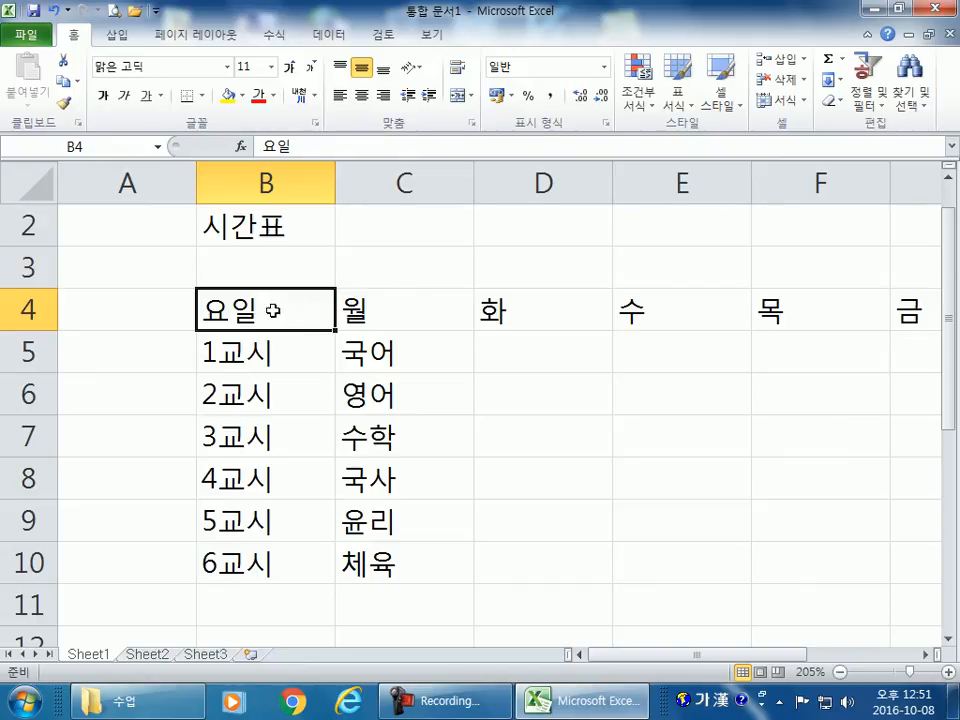
{"action": "double_click", "coordinate": [313, 311]}
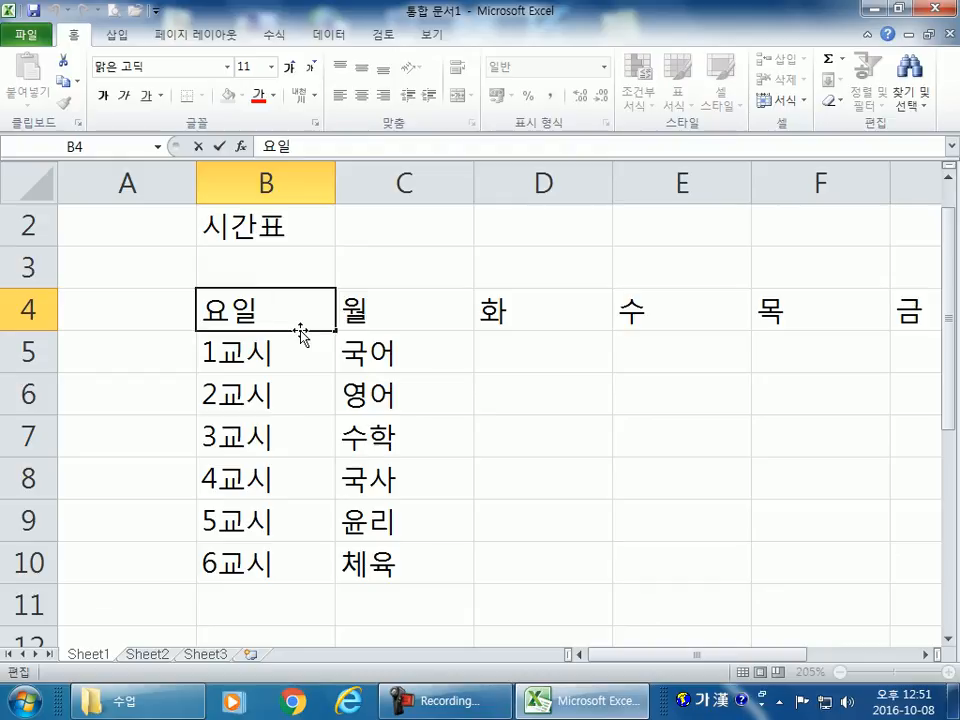
{"action": "key", "text": "alt"}
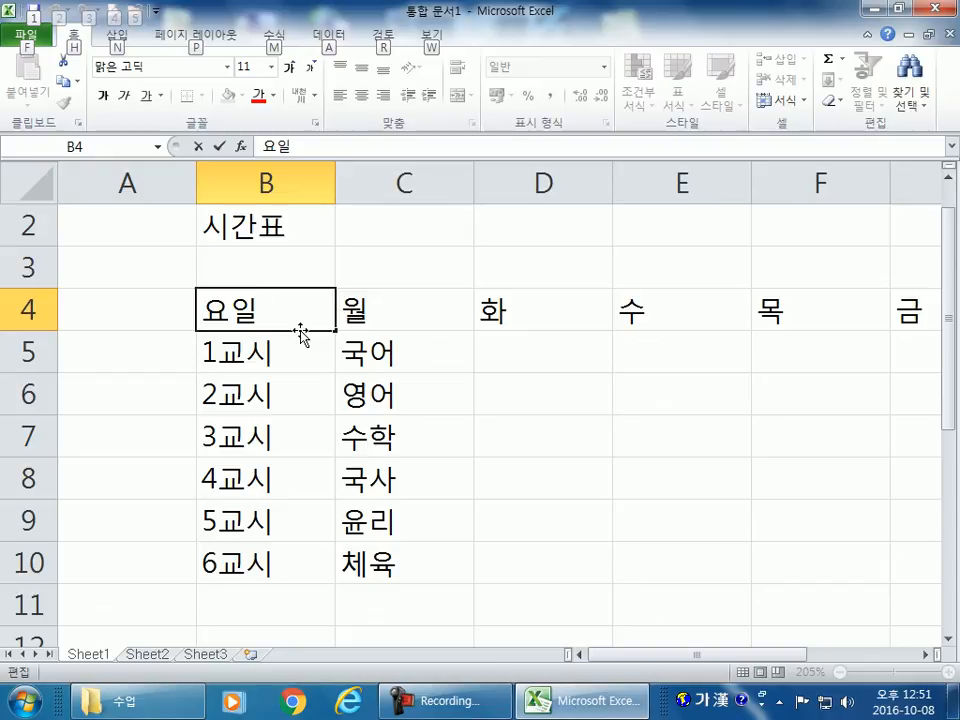
{"action": "key", "text": "Hangul"}
{"action": "key", "text": "alt"}
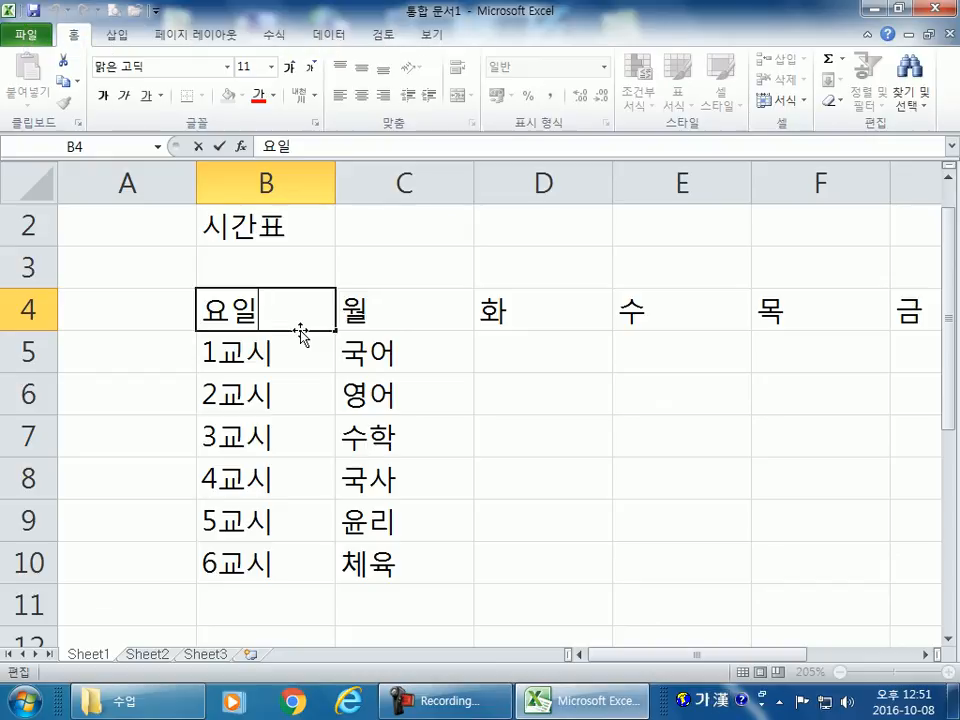
{"action": "key", "text": "alt+Return"}
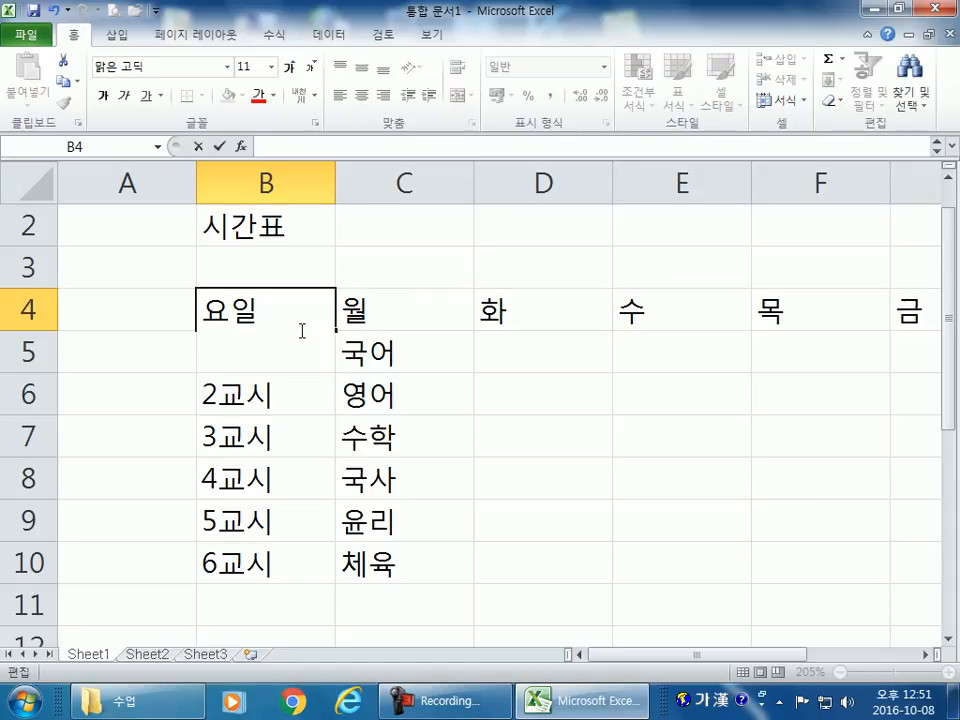
{"action": "type", "text": "시간"}
{"action": "key", "text": "Return"}
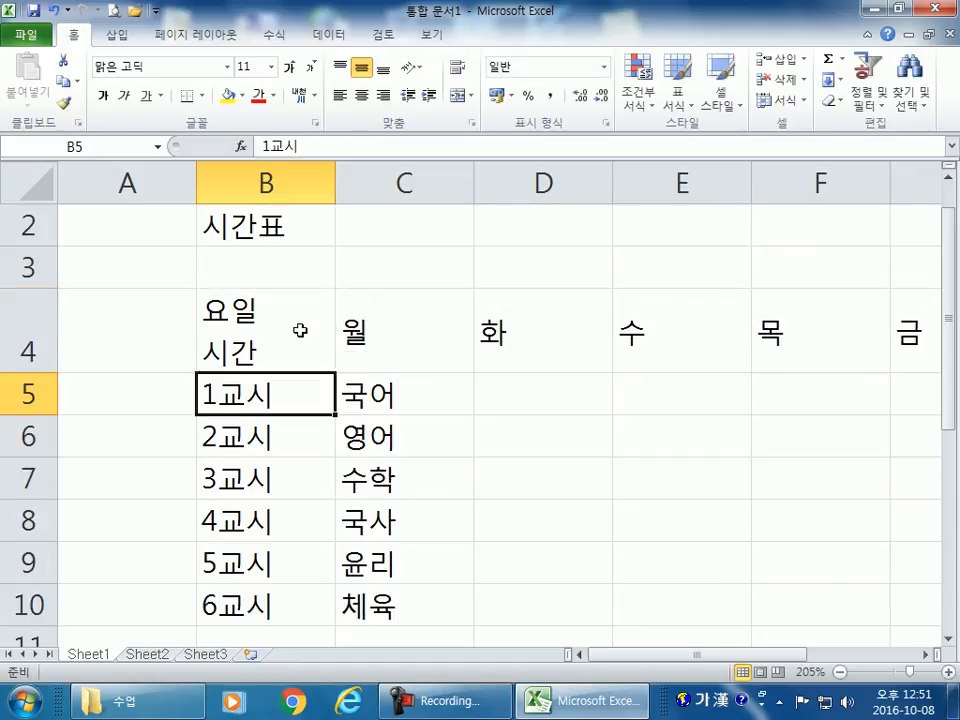
Replace the second line of cell B4 with 교시.
{"action": "left_click", "coordinate": [300, 330]}
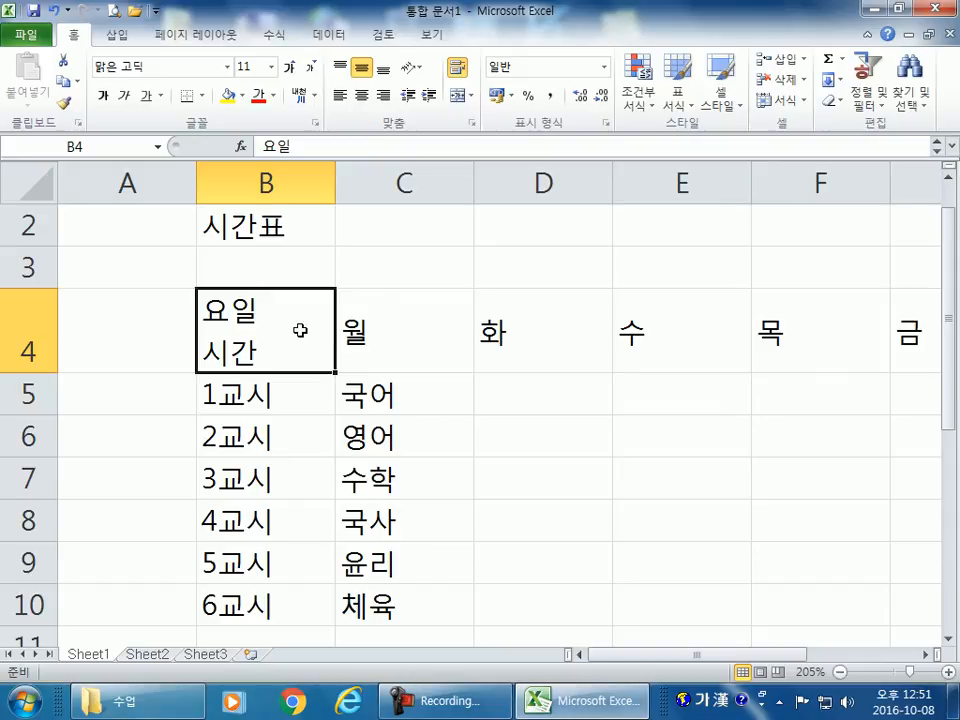
{"action": "double_click", "coordinate": [300, 330]}
{"action": "key", "text": "BackSpace"}
{"action": "key", "text": "BackSpace"}
{"action": "type", "text": "교시"}
{"action": "key", "text": "Return"}
Try right alignment on the two-line heading in cell B4 and set it back to left alignment.
{"action": "left_click", "coordinate": [300, 330]}
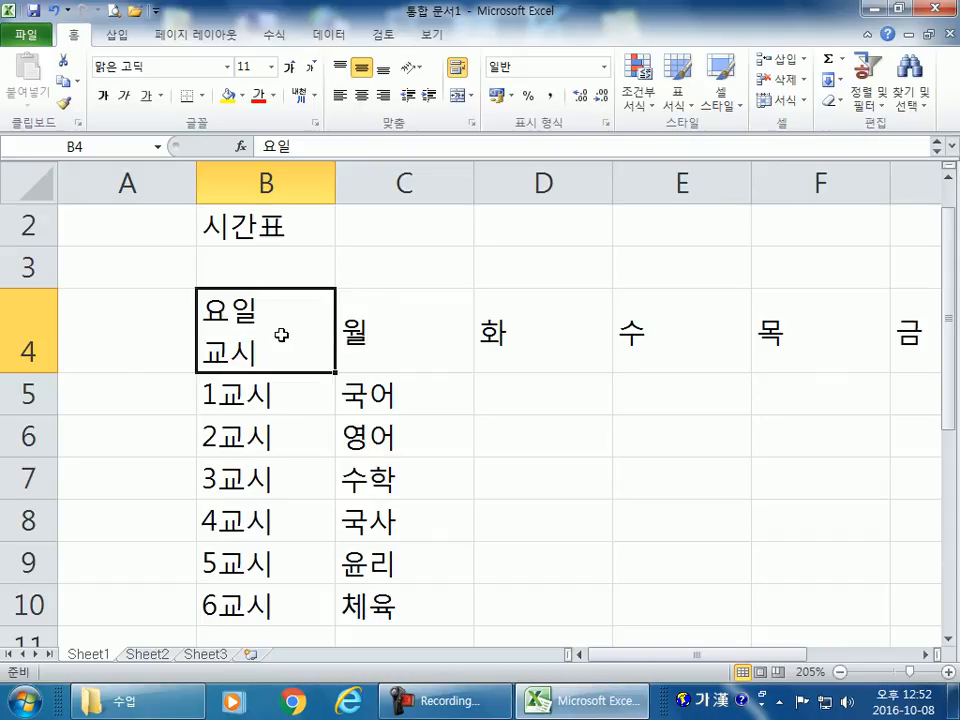
{"action": "left_click", "coordinate": [383, 95]}
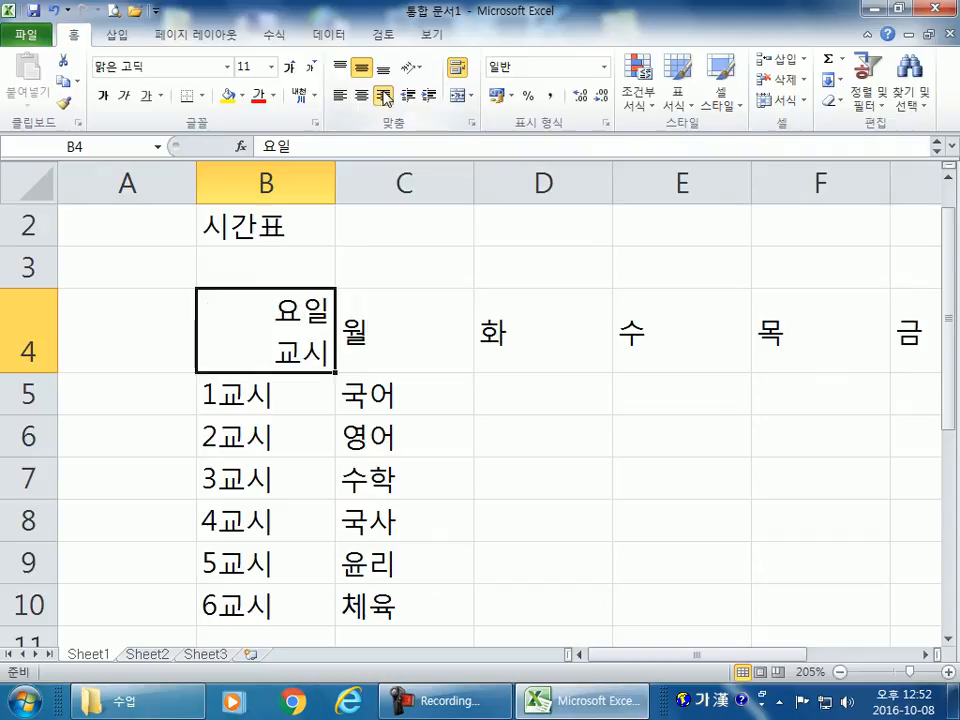
{"action": "left_click", "coordinate": [340, 95]}
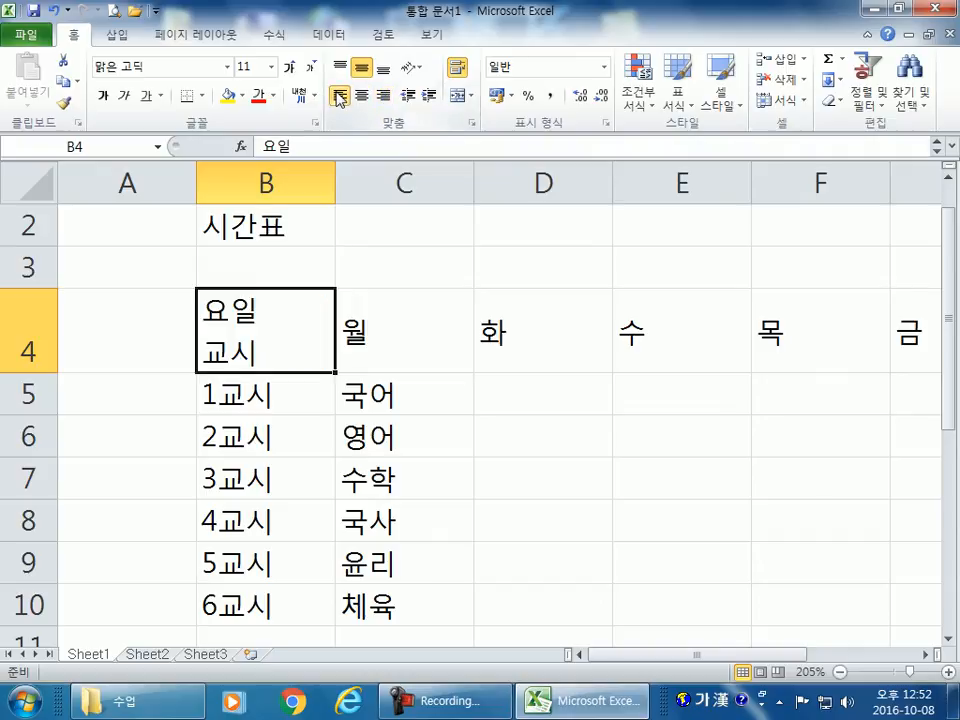
Try to right-align only the word 요일 in cell B4, and return the whole cell to left alignment.
{"action": "double_click", "coordinate": [215, 310]}
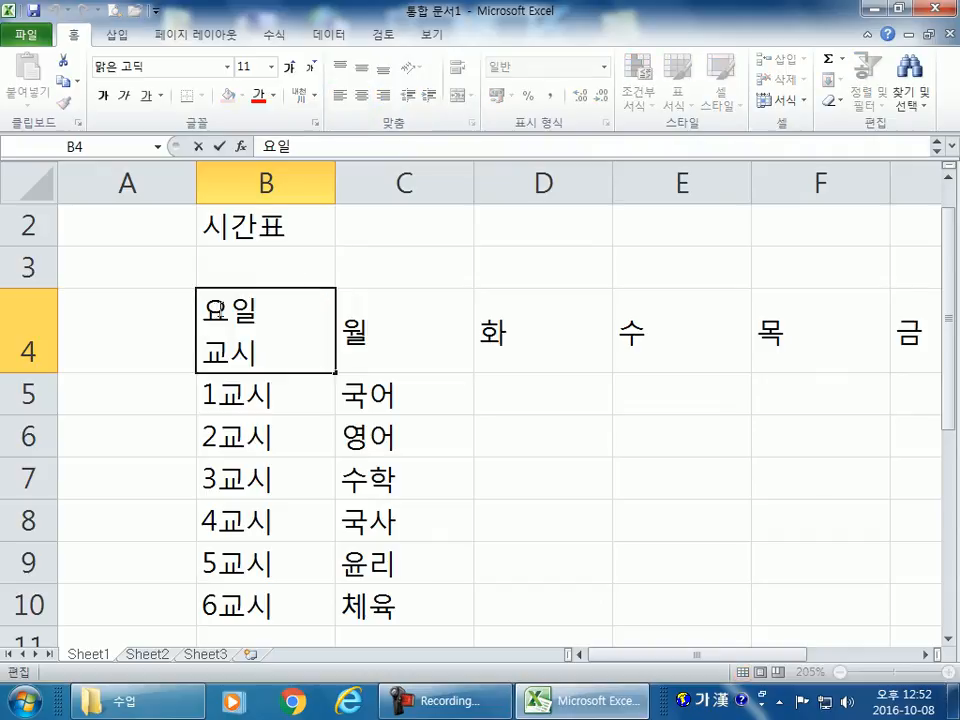
{"action": "left_click_drag", "start_coordinate": [203, 312], "coordinate": [258, 312]}
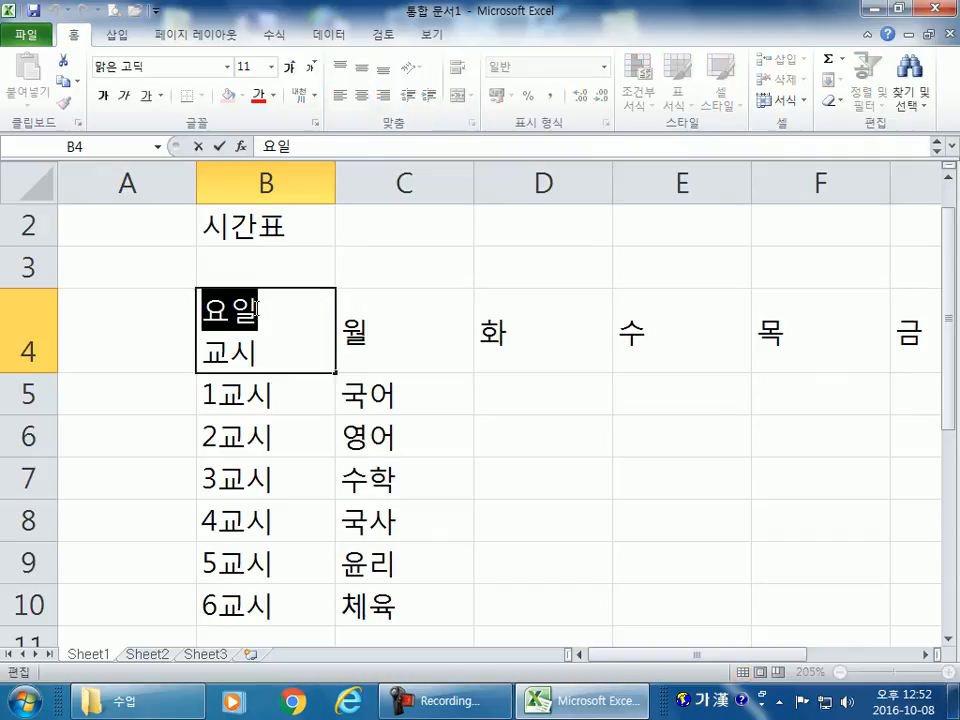
{"action": "left_click", "coordinate": [391, 95]}
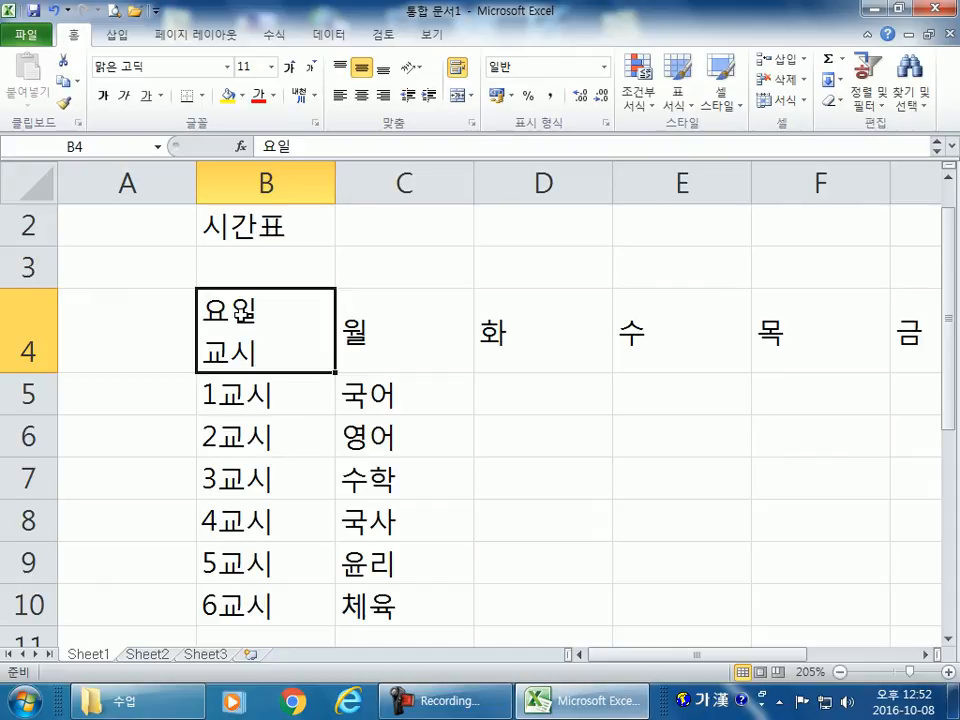
{"action": "left_click", "coordinate": [382, 95]}
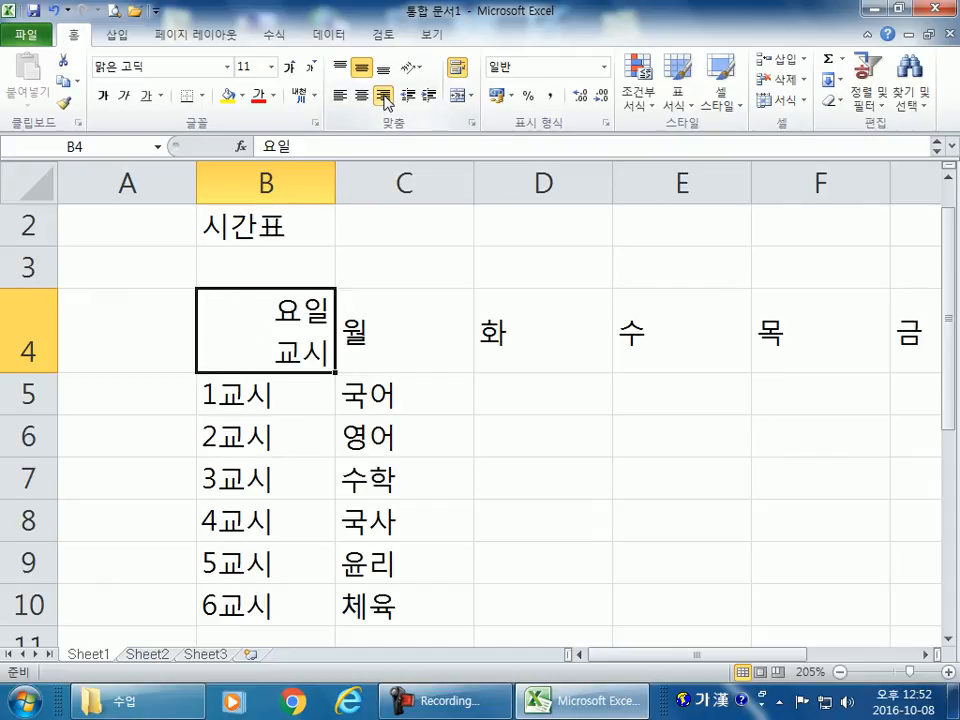
{"action": "left_click", "coordinate": [340, 95]}
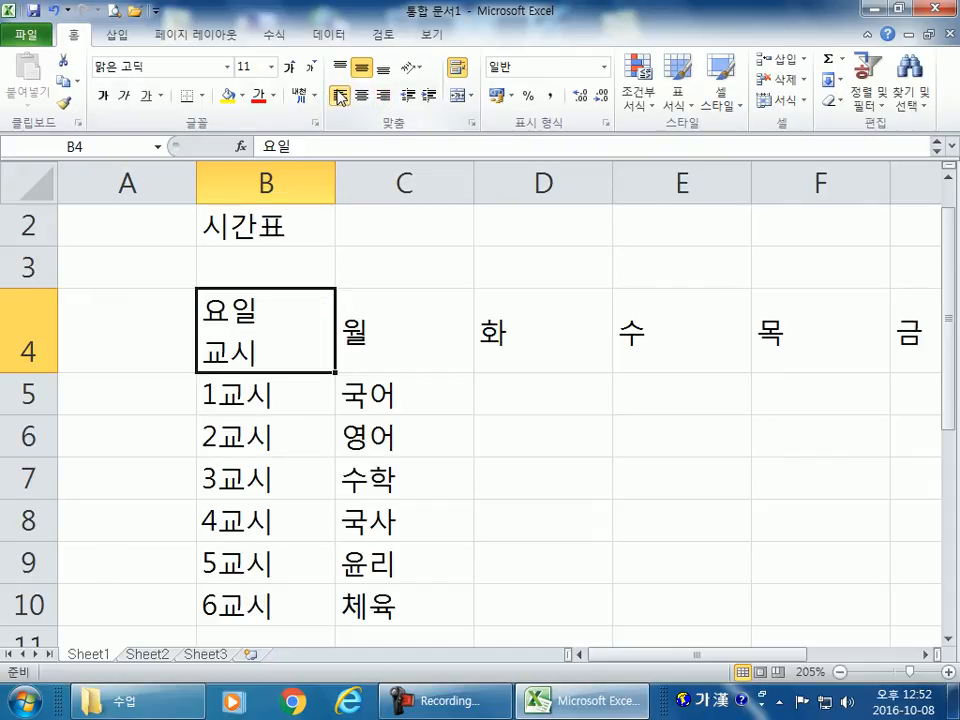
Insert leading spaces before 요일 in cell B4 so the word sits toward the cell's right edge above 교시.
{"action": "double_click", "coordinate": [242, 308]}
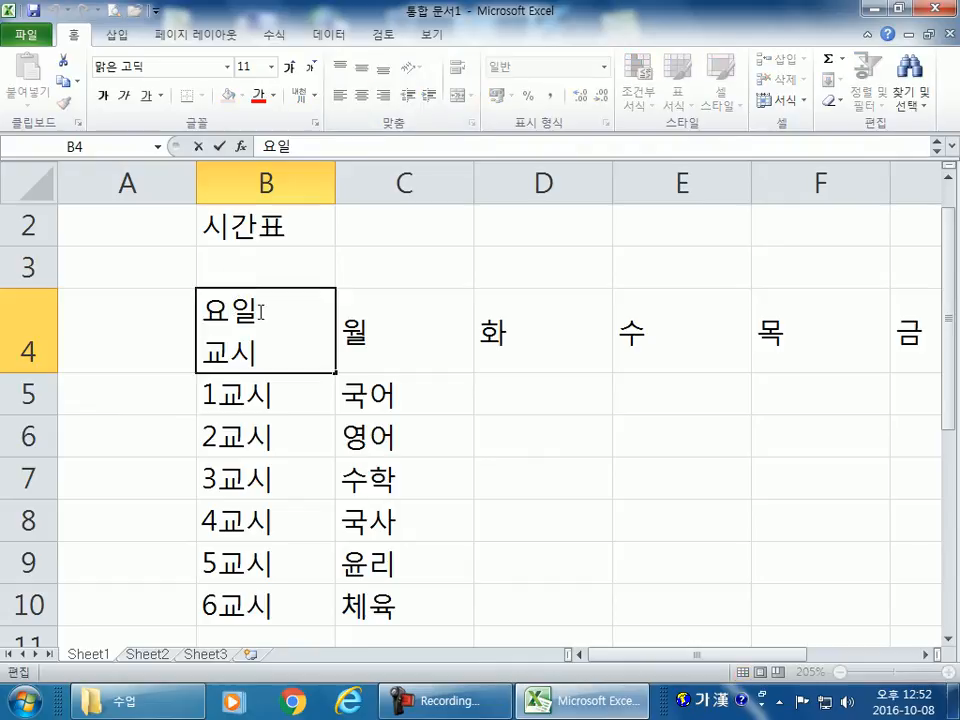
{"action": "left_click_drag", "start_coordinate": [258, 310], "coordinate": [198, 311]}
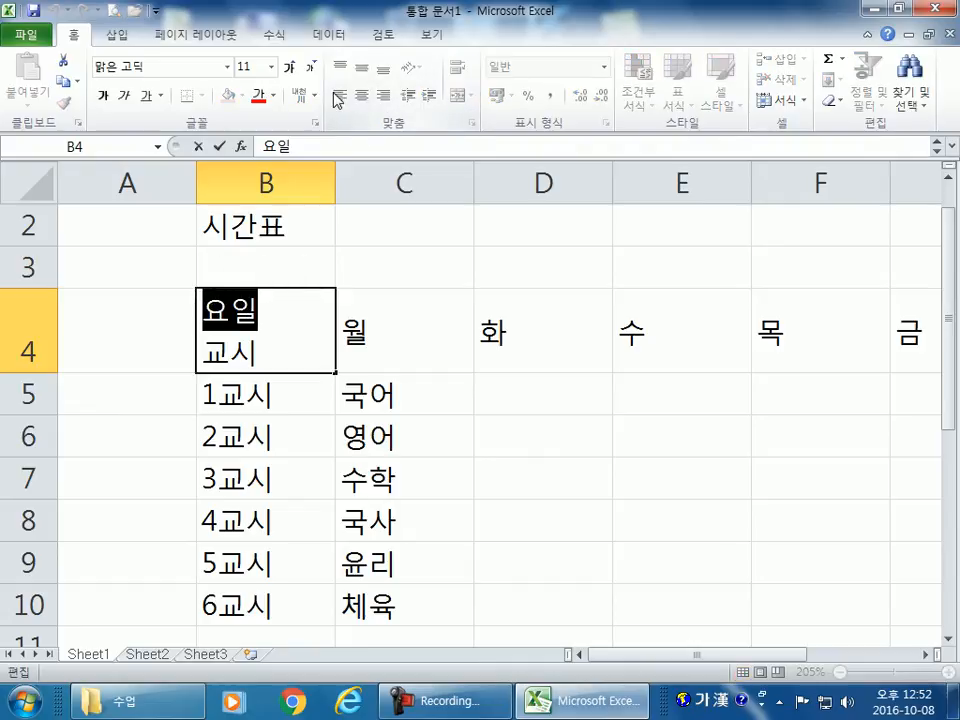
{"action": "left_click", "coordinate": [294, 313]}
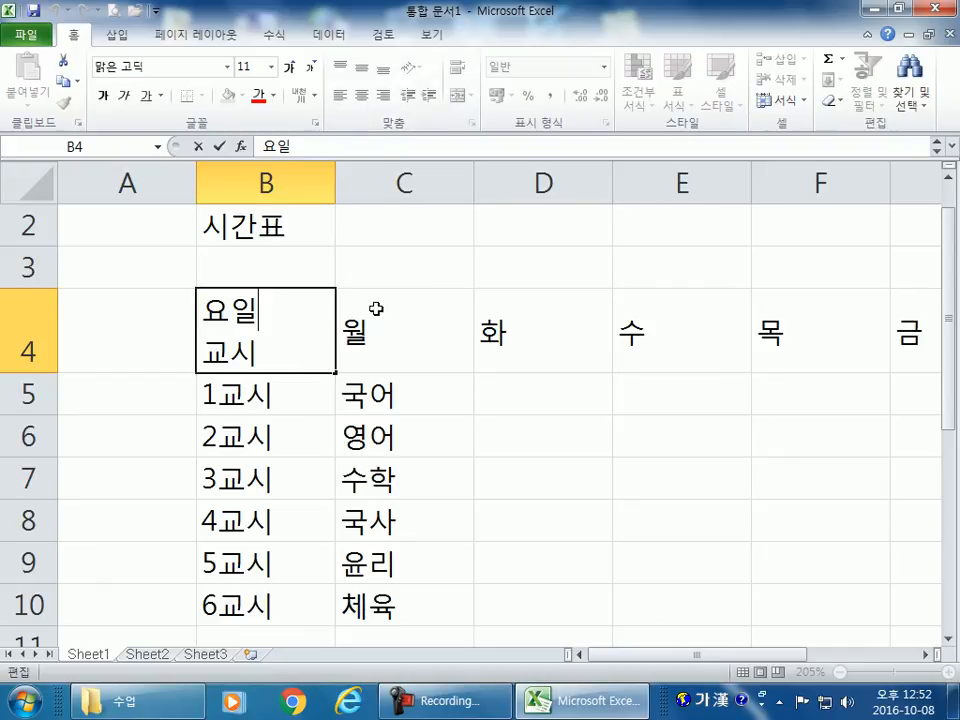
{"action": "left_click", "coordinate": [206, 310]}
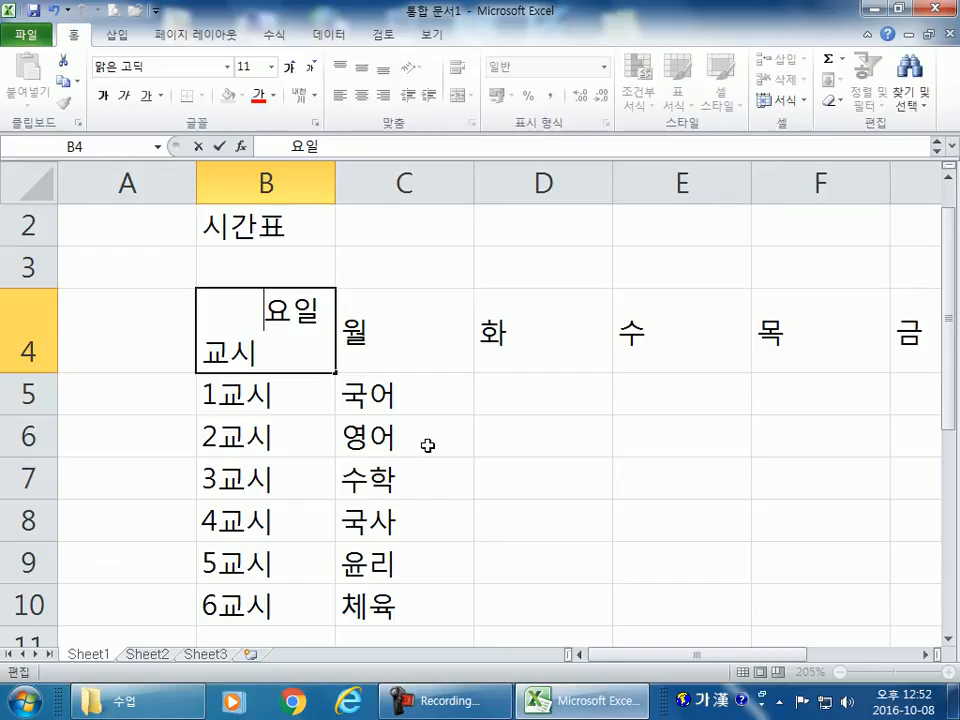
{"action": "key", "text": "Return"}
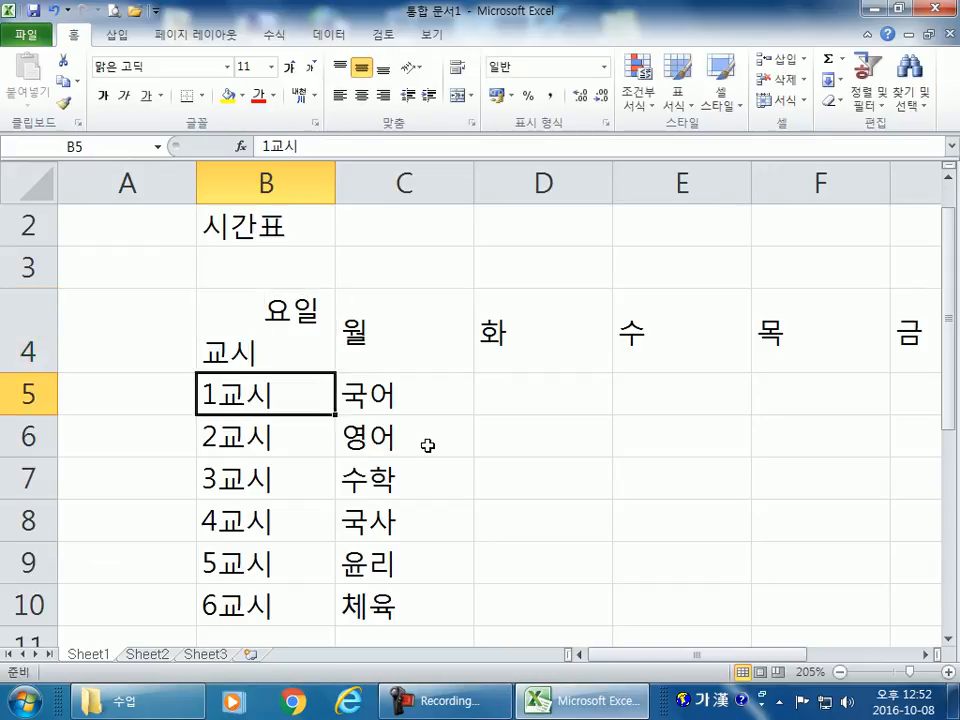
Remove the leading spaces before 요일 in cell B4, re-enter them, and select the cell again.
{"action": "double_click", "coordinate": [238, 306]}
{"action": "left_click_drag", "start_coordinate": [272, 310], "coordinate": [161, 302]}
{"action": "key", "text": "BackSpace"}
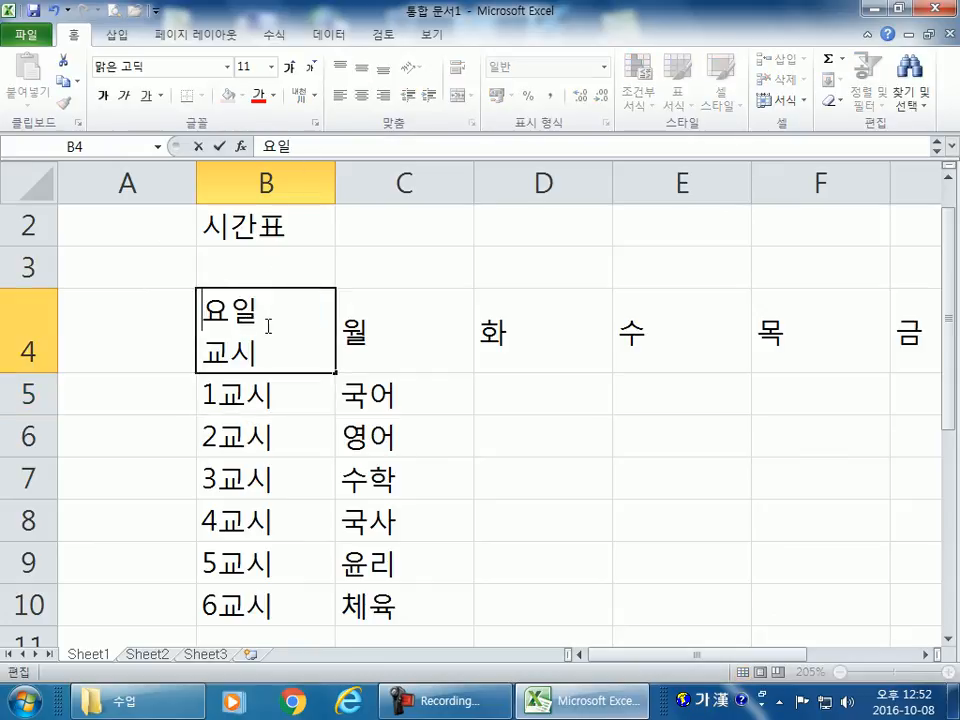
{"action": "key", "text": "End"}
{"action": "key", "text": "Home"}
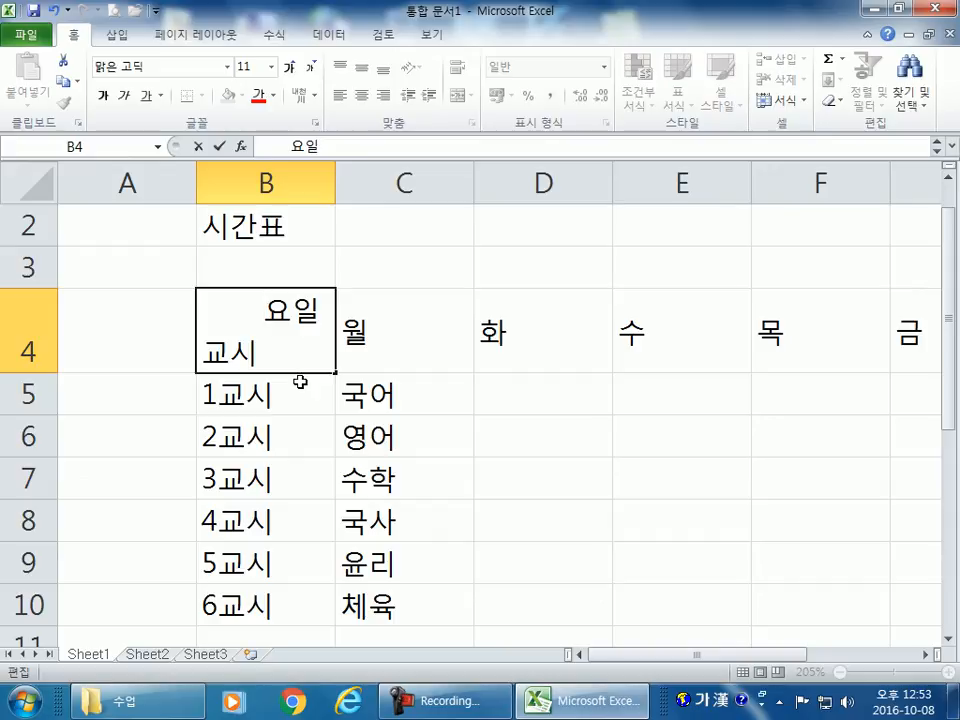
{"action": "key", "text": "Return"}
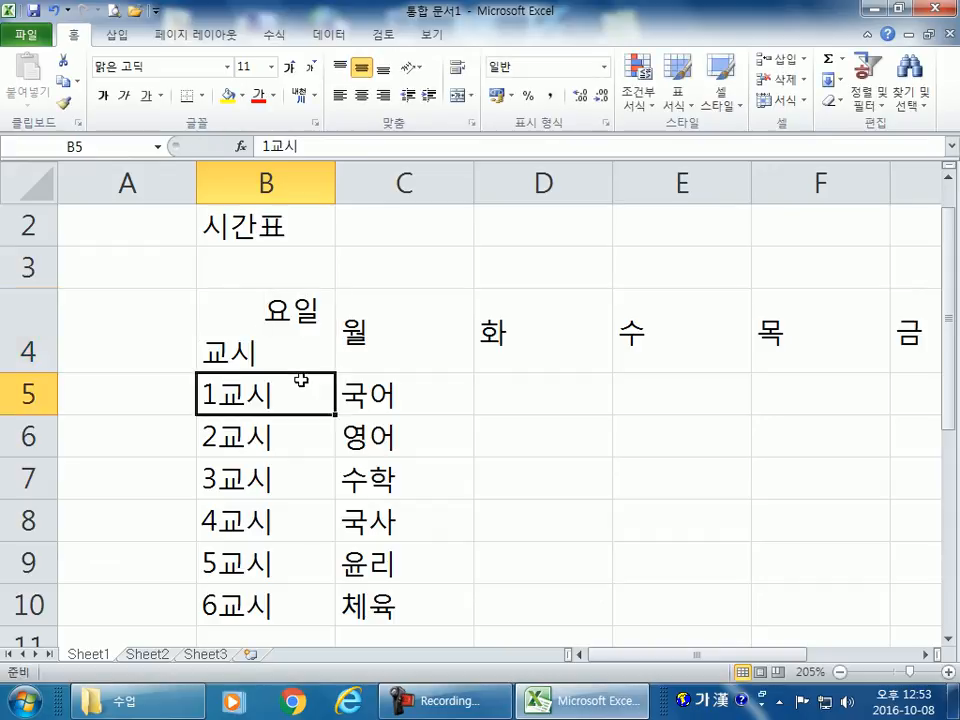
{"action": "left_click", "coordinate": [287, 313]}
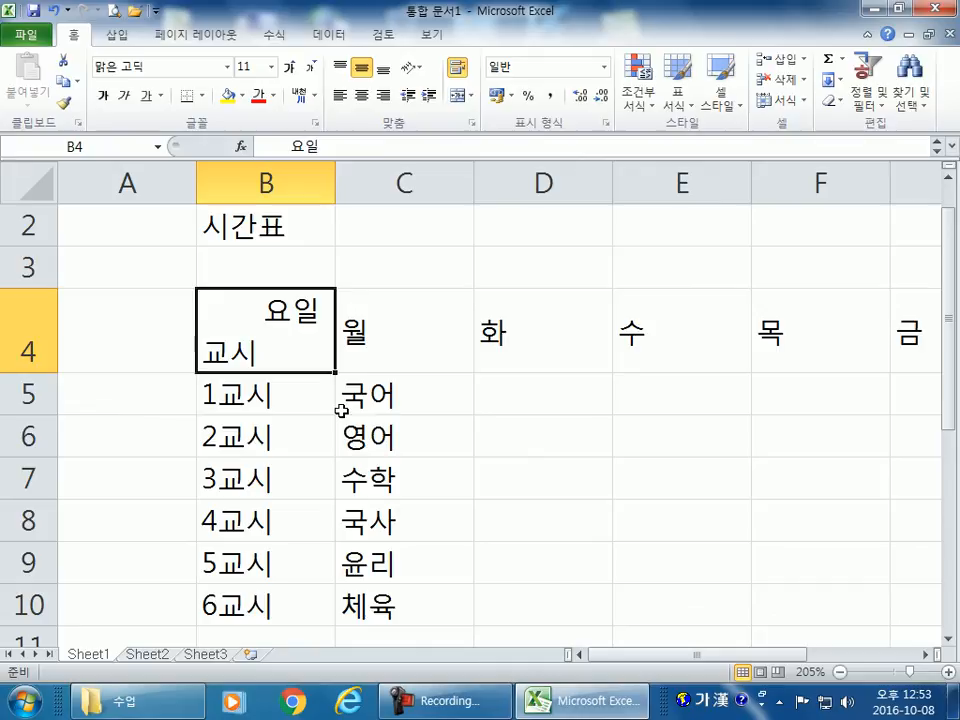
Re-enter 국어 in cell C5 and convert the whole word to the Hanja 國語.
{"action": "scroll", "coordinate": [336, 402], "scroll_direction": "down", "scroll_amount": 5}
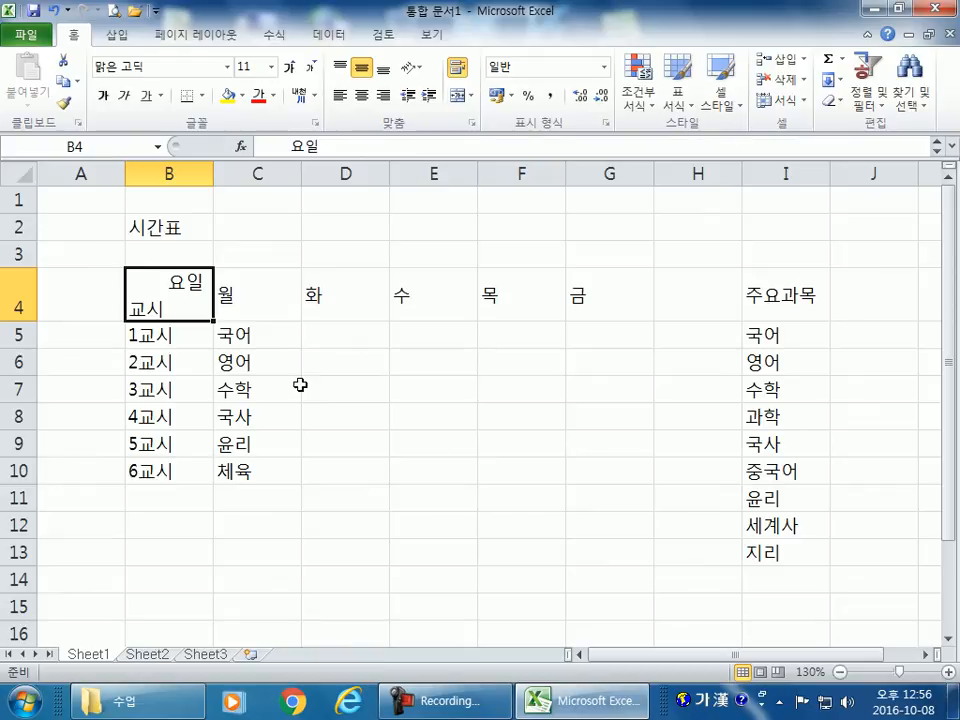
{"action": "double_click", "coordinate": [264, 334]}
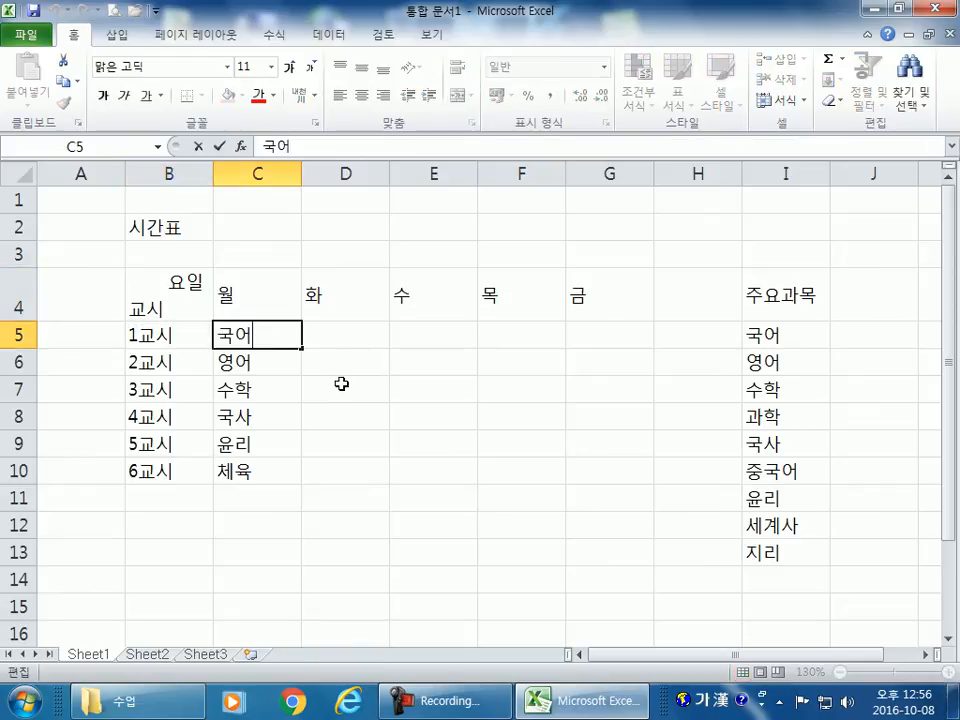
{"action": "key", "text": "Escape"}
{"action": "type", "text": "국어"}
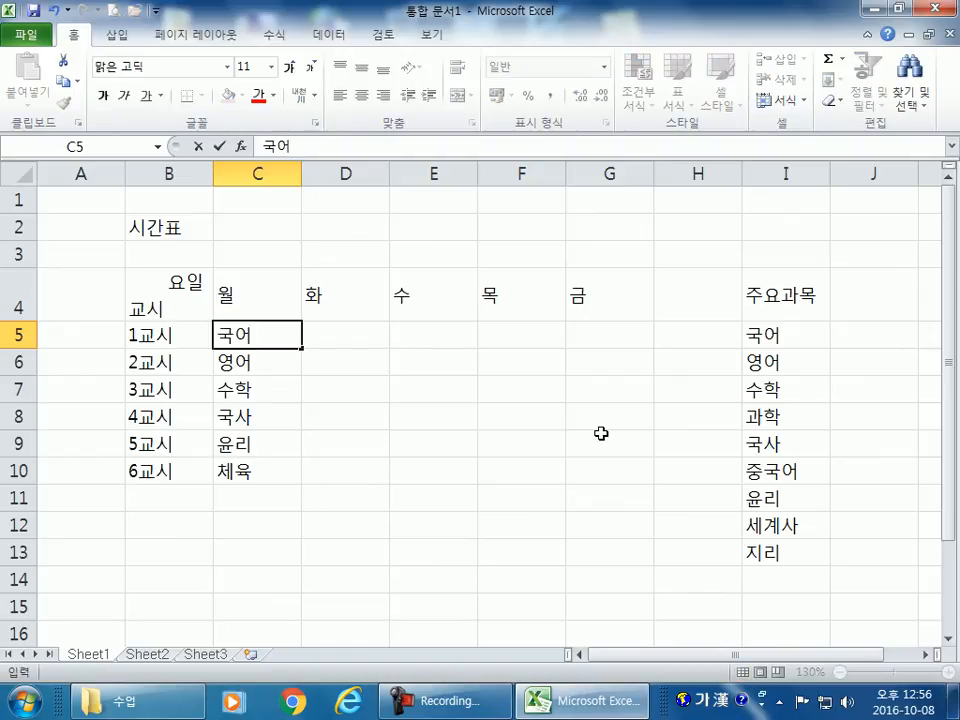
{"action": "key", "text": "Hangul_Hanja"}
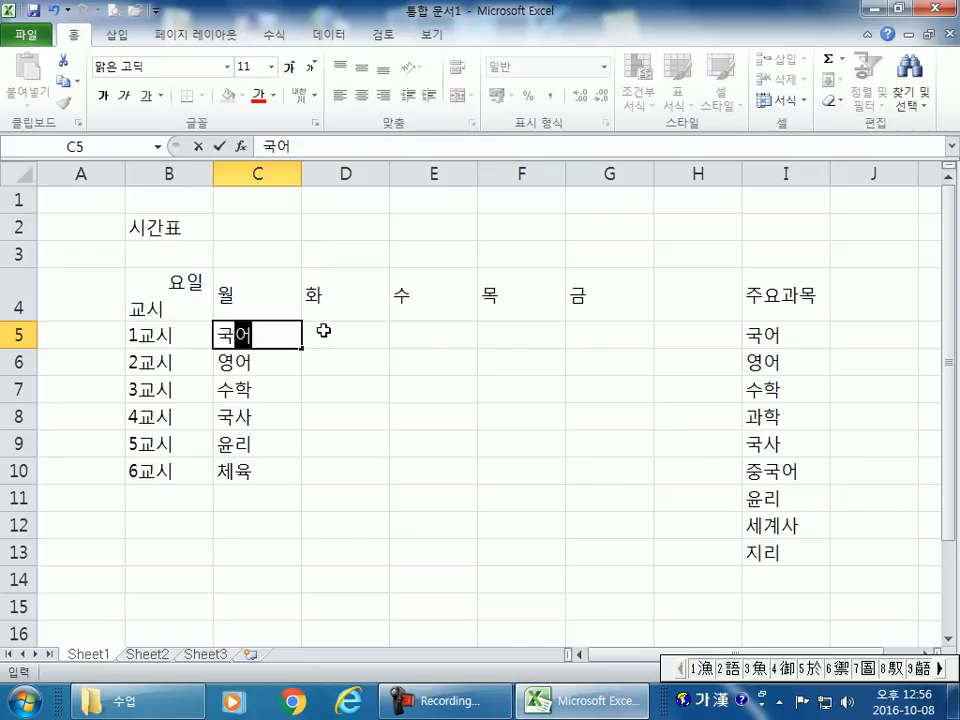
{"action": "key", "text": "Escape"}
{"action": "key", "text": "Hangul_Hanja"}
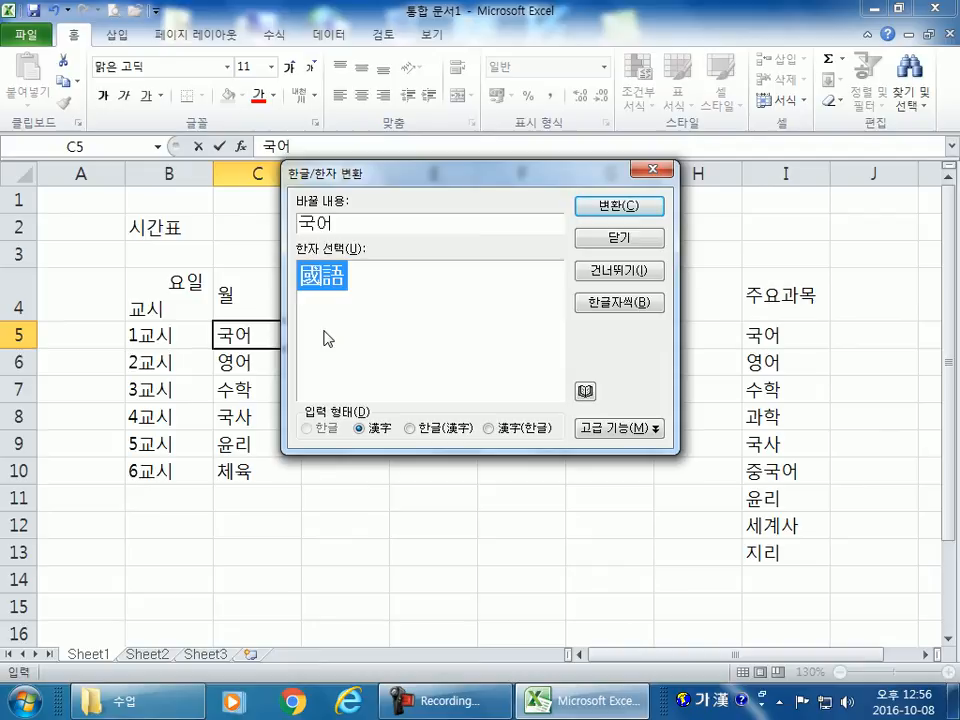
{"action": "left_click", "coordinate": [626, 207]}
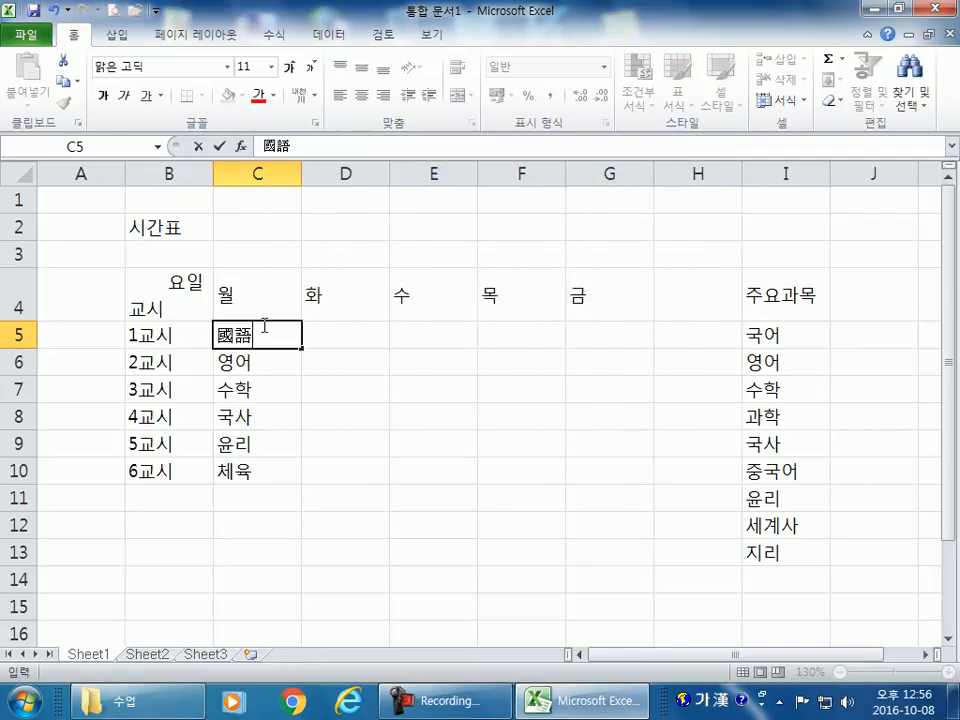
{"action": "key", "text": "Return"}
{"action": "left_click", "coordinate": [257, 336]}
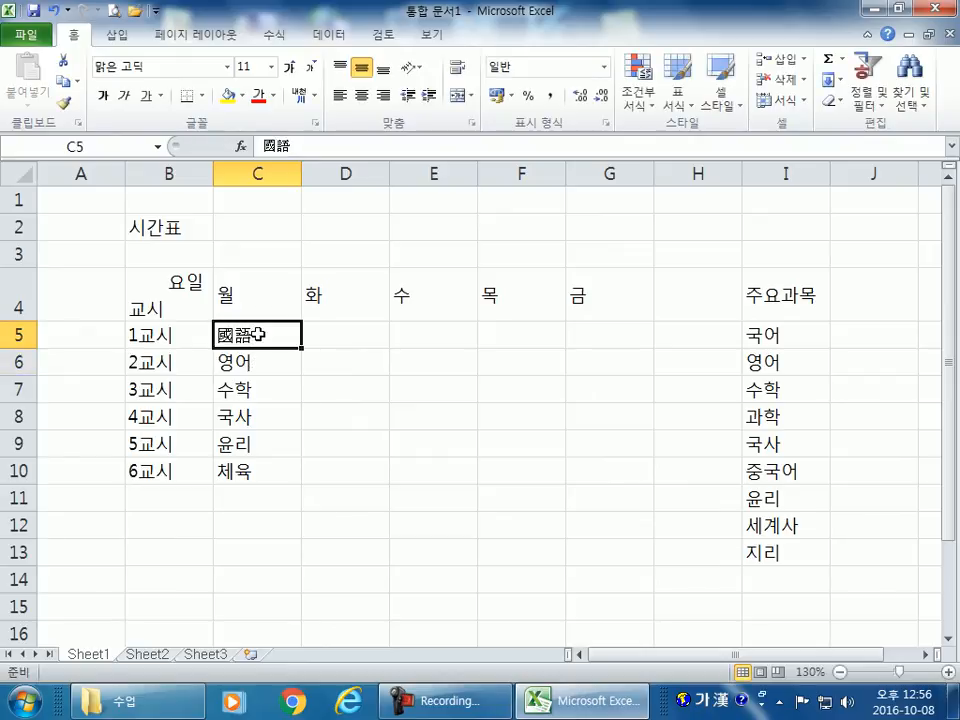
{"action": "left_click_drag", "start_coordinate": [166, 222], "coordinate": [606, 472]}
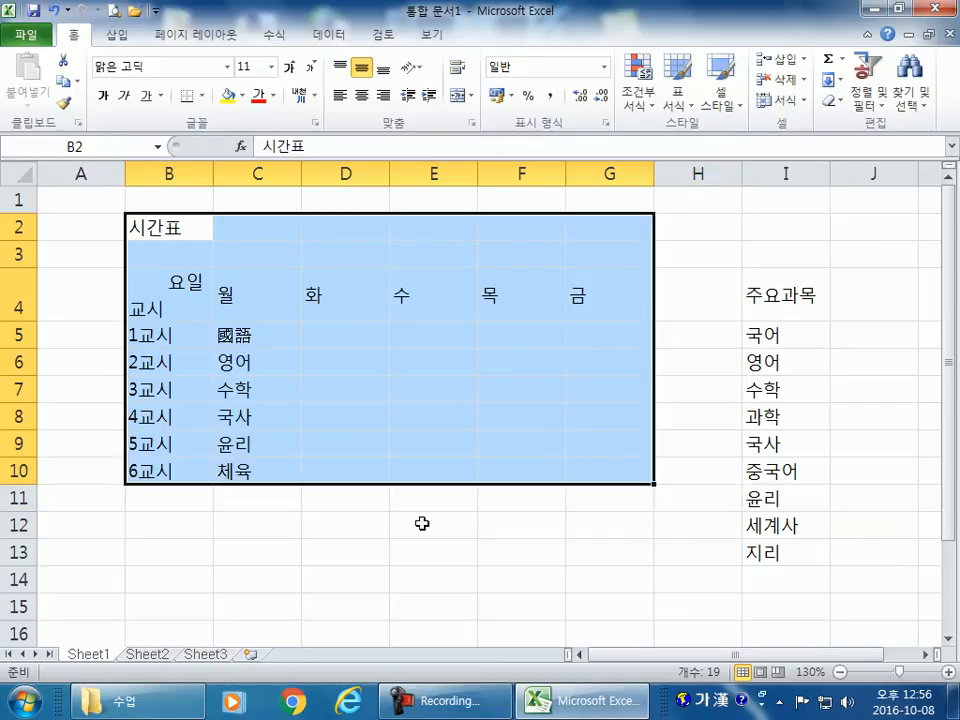
{"action": "left_click", "coordinate": [280, 447]}
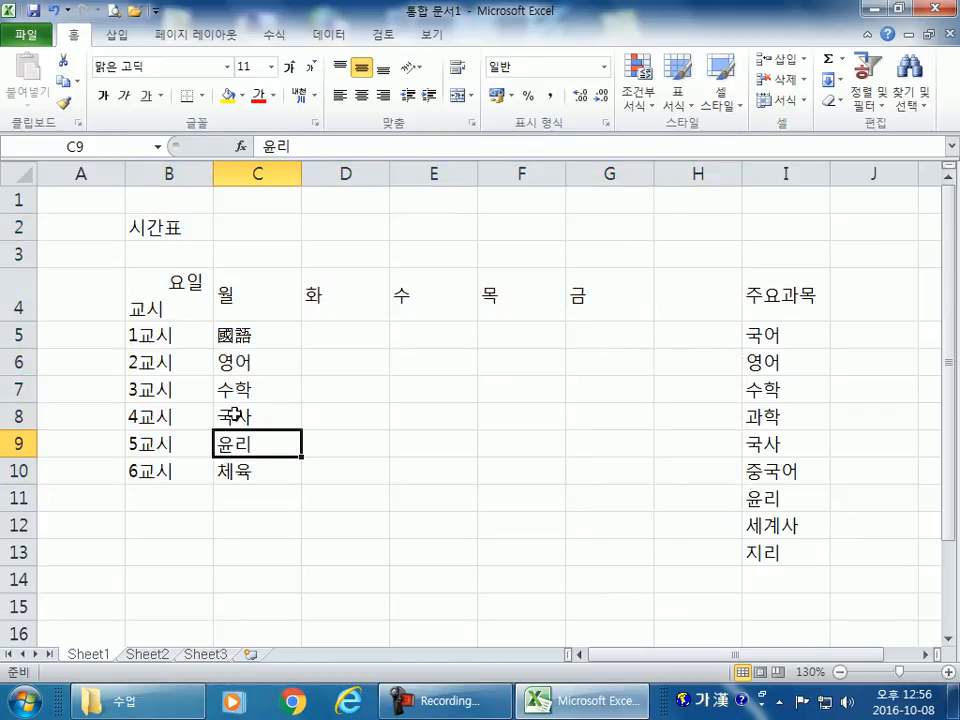
{"action": "left_click", "coordinate": [156, 287]}
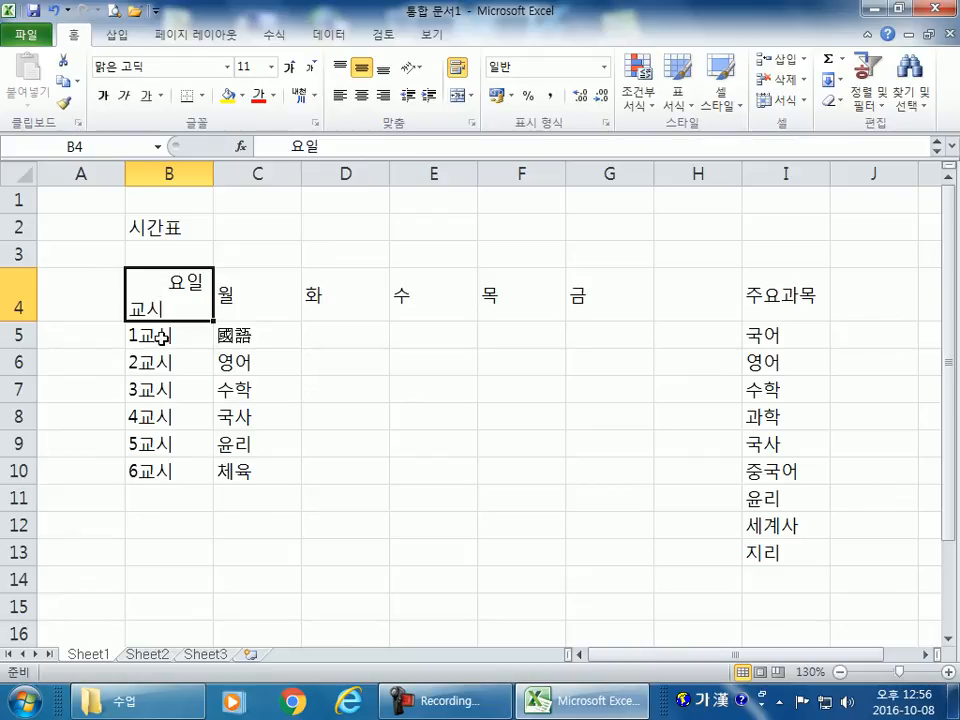
{"action": "left_click", "coordinate": [200, 363]}
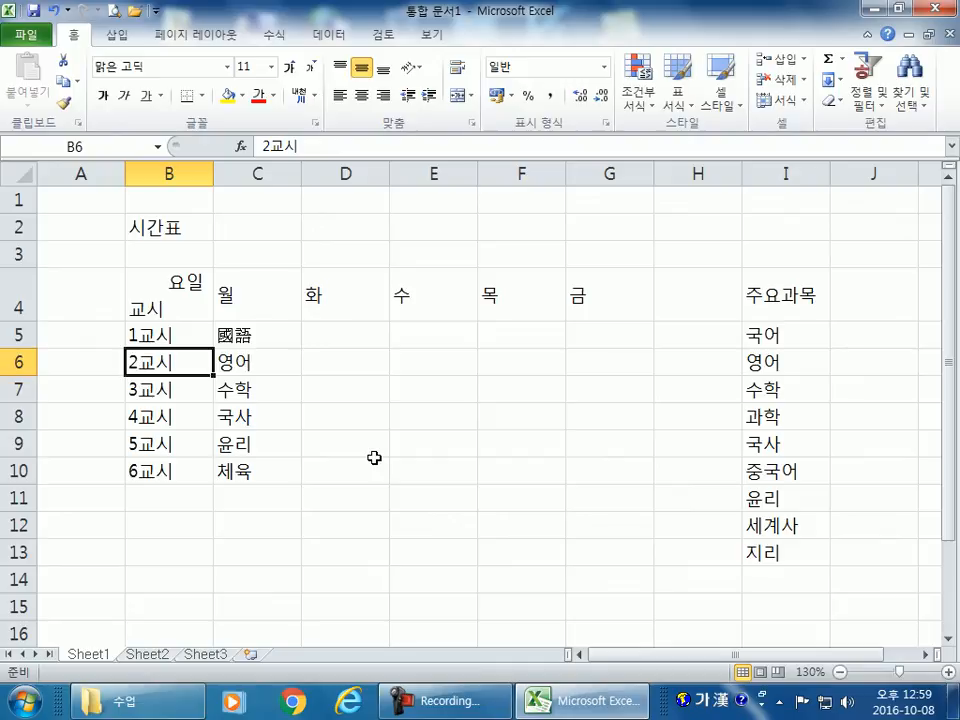
Close the workbook and Excel without saving the changes.
{"action": "left_click", "coordinate": [936, 12]}
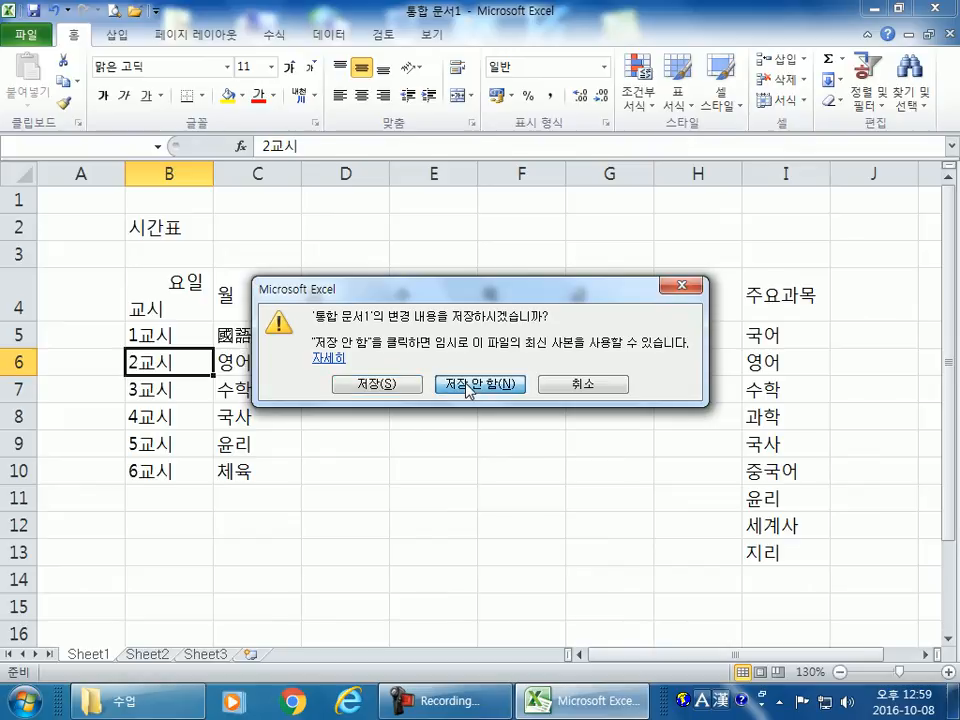
{"action": "left_click", "coordinate": [468, 389]}
{"action": "mouse_move", "coordinate": [423, 704]}
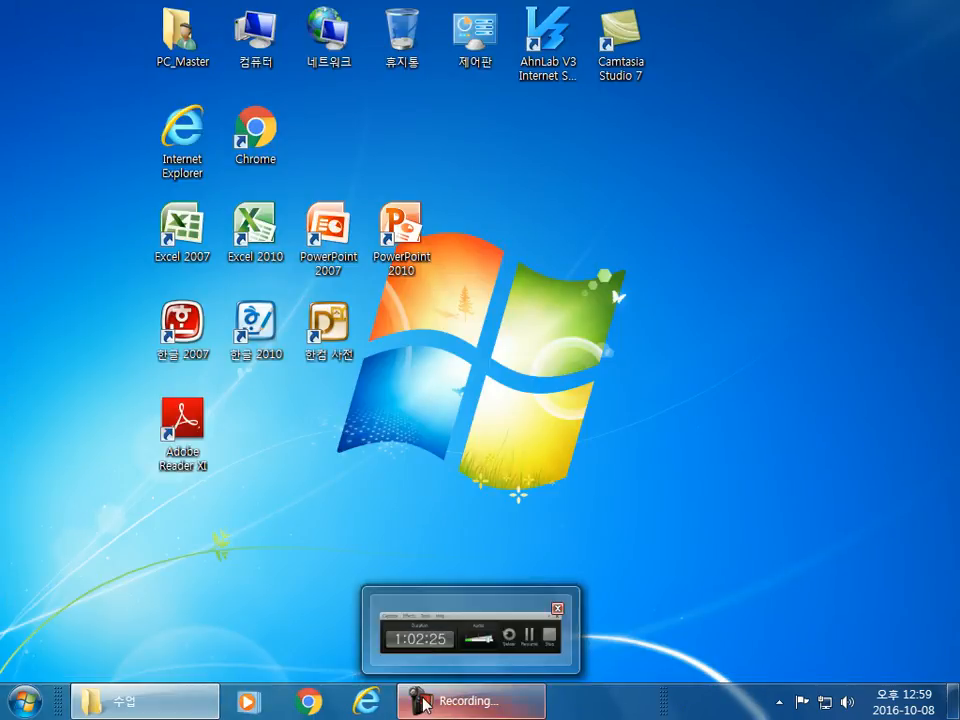